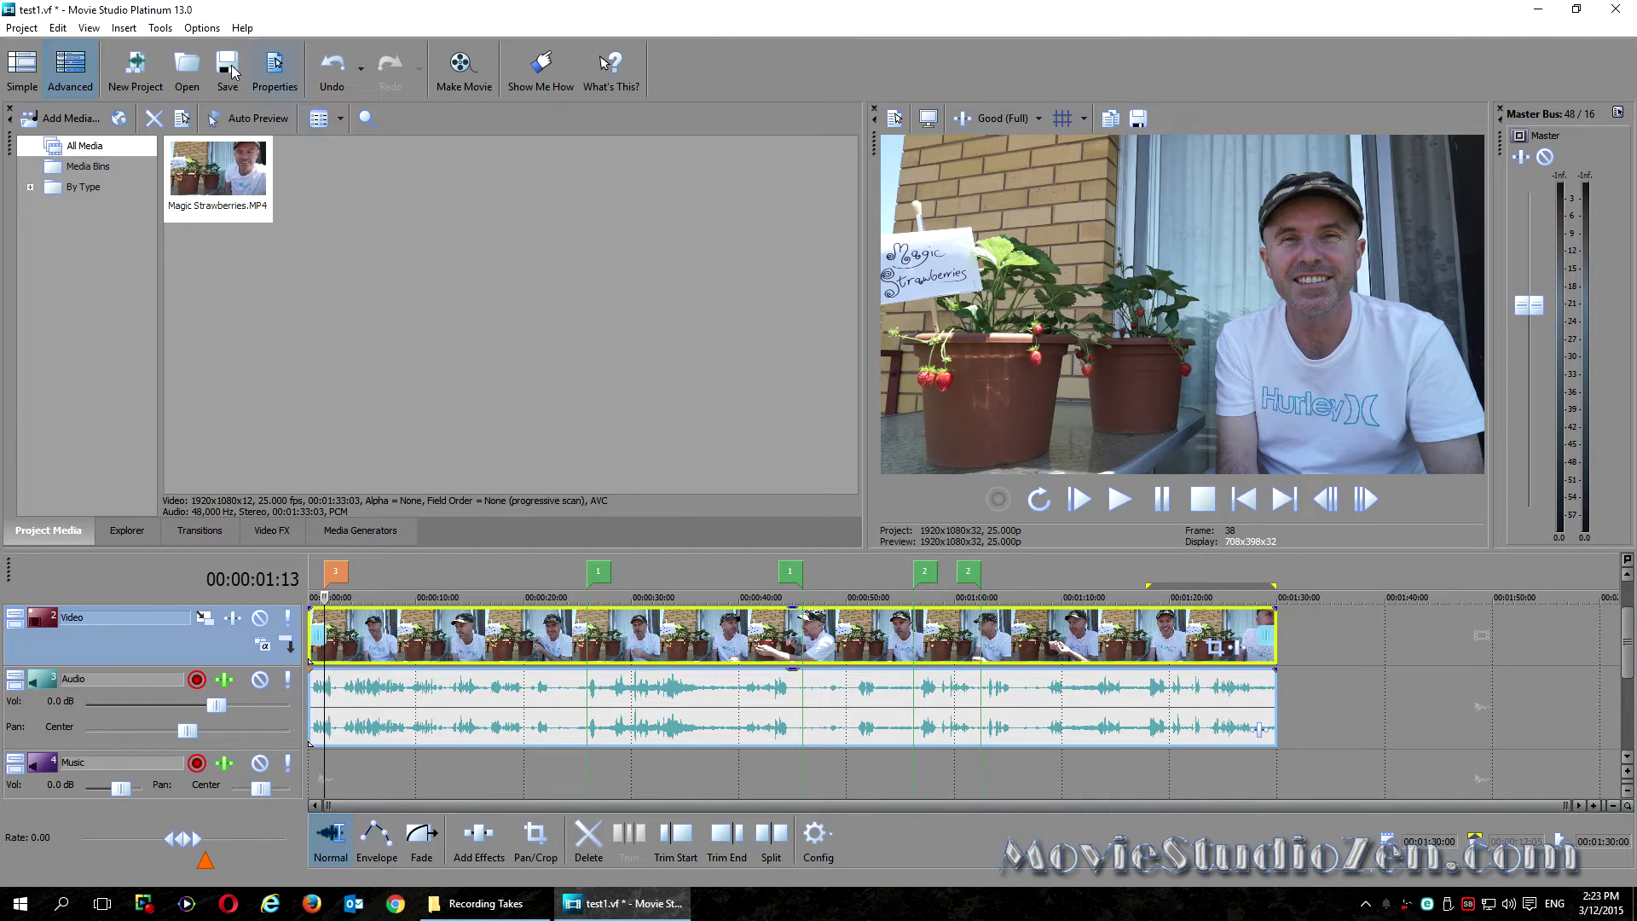
# Step: Reach the Audio preferences and start browsing for a different preferred audio editor
pyautogui.click(201, 28)
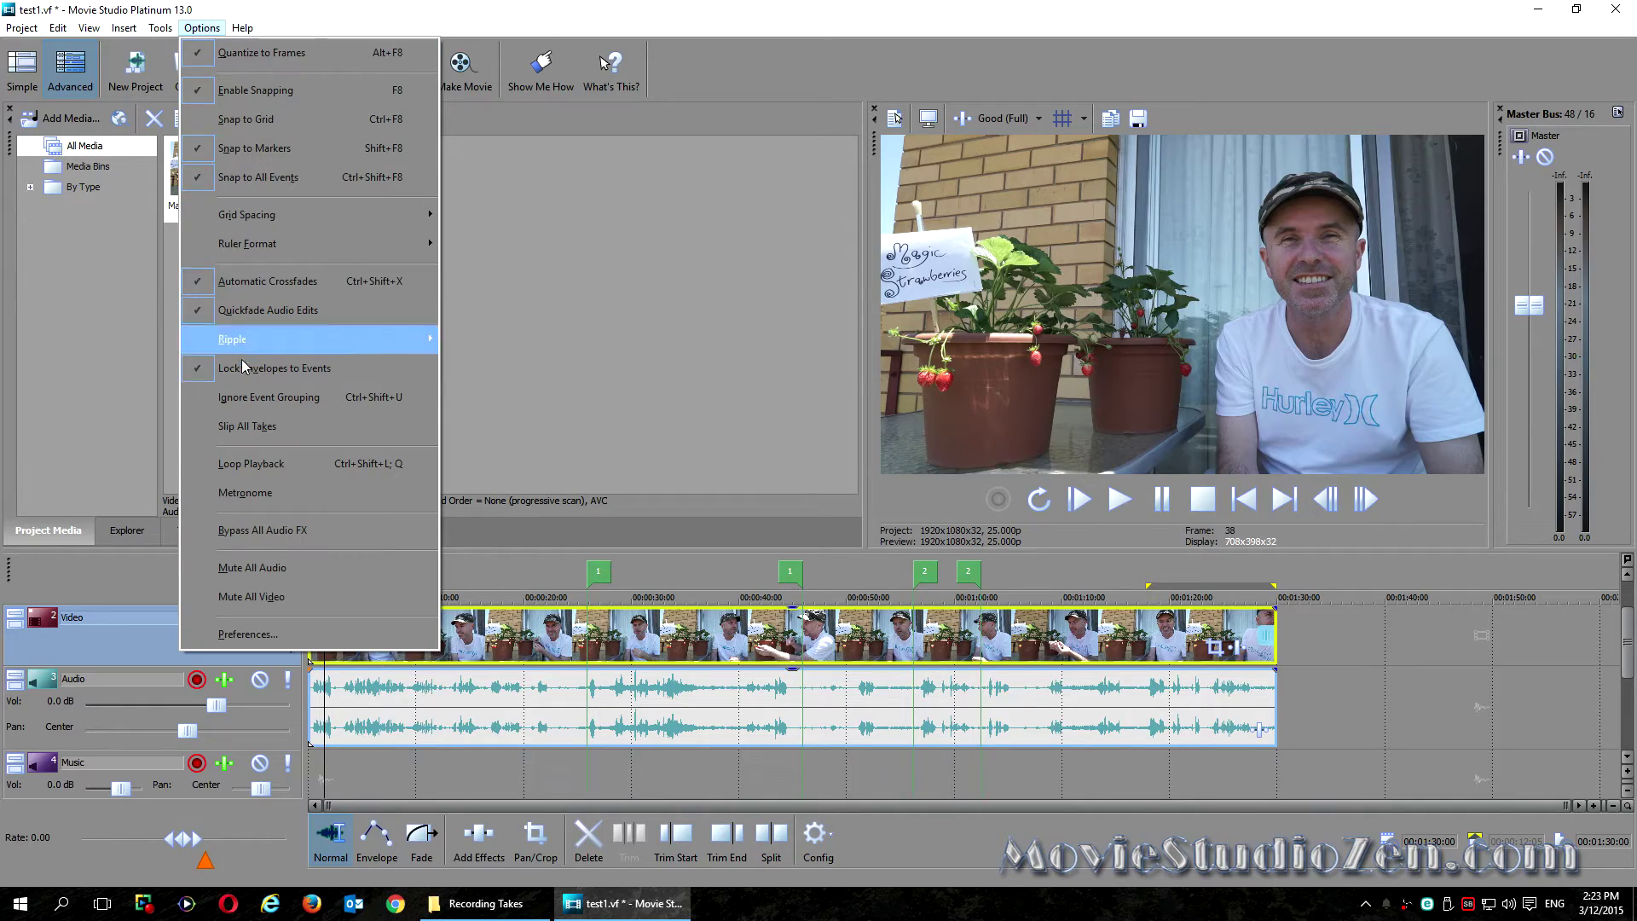
pyautogui.click(247, 634)
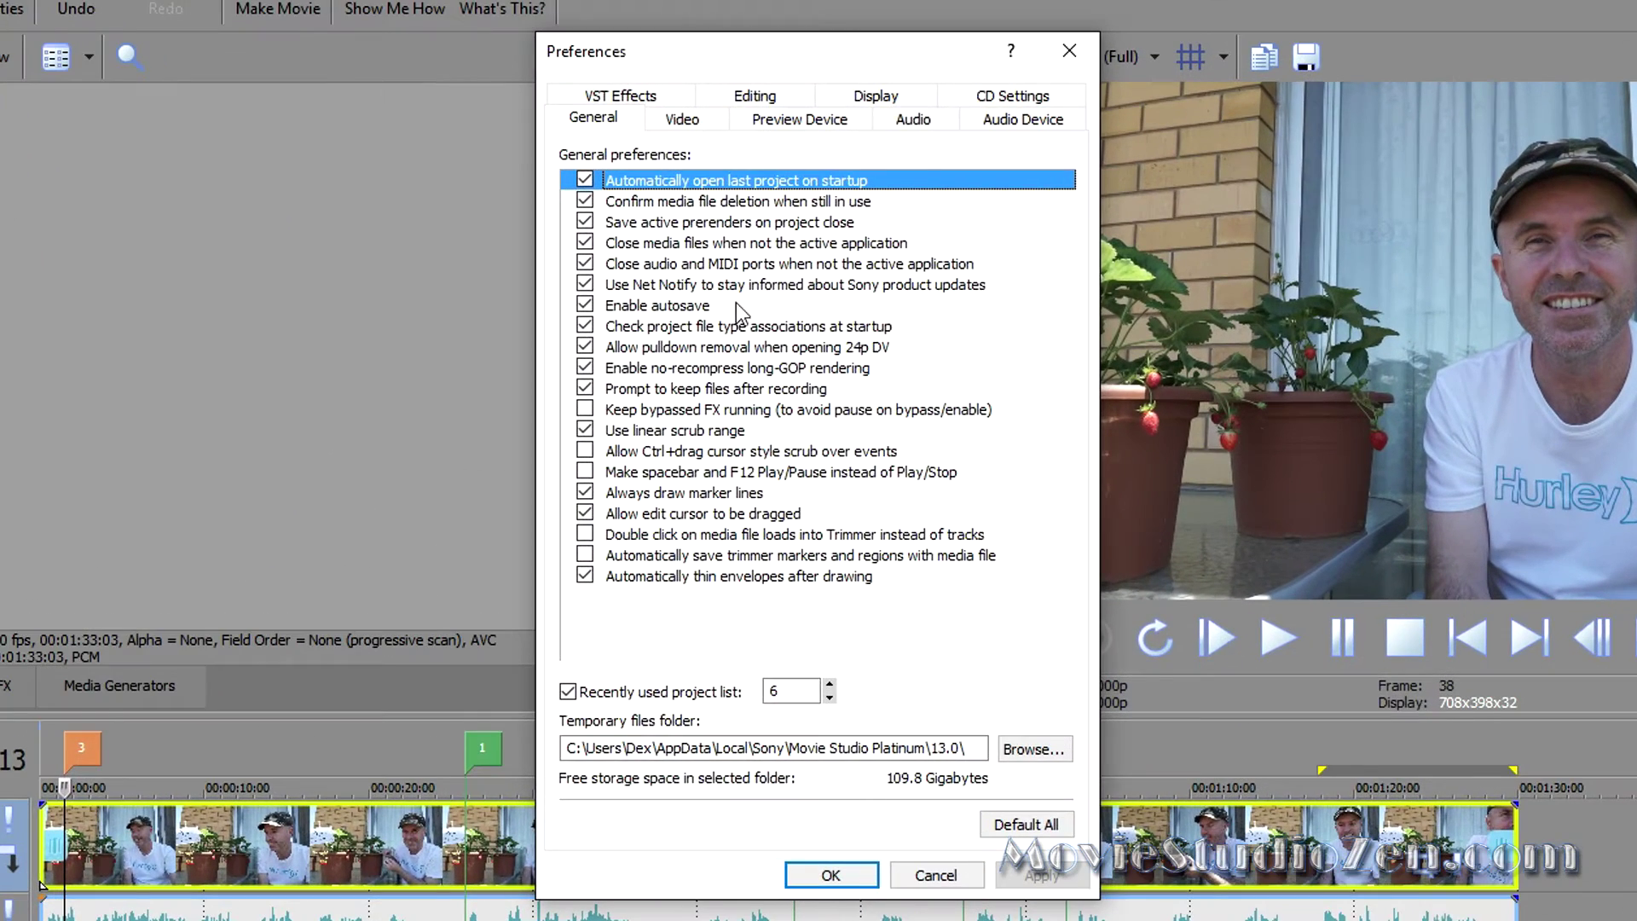
pyautogui.click(910, 121)
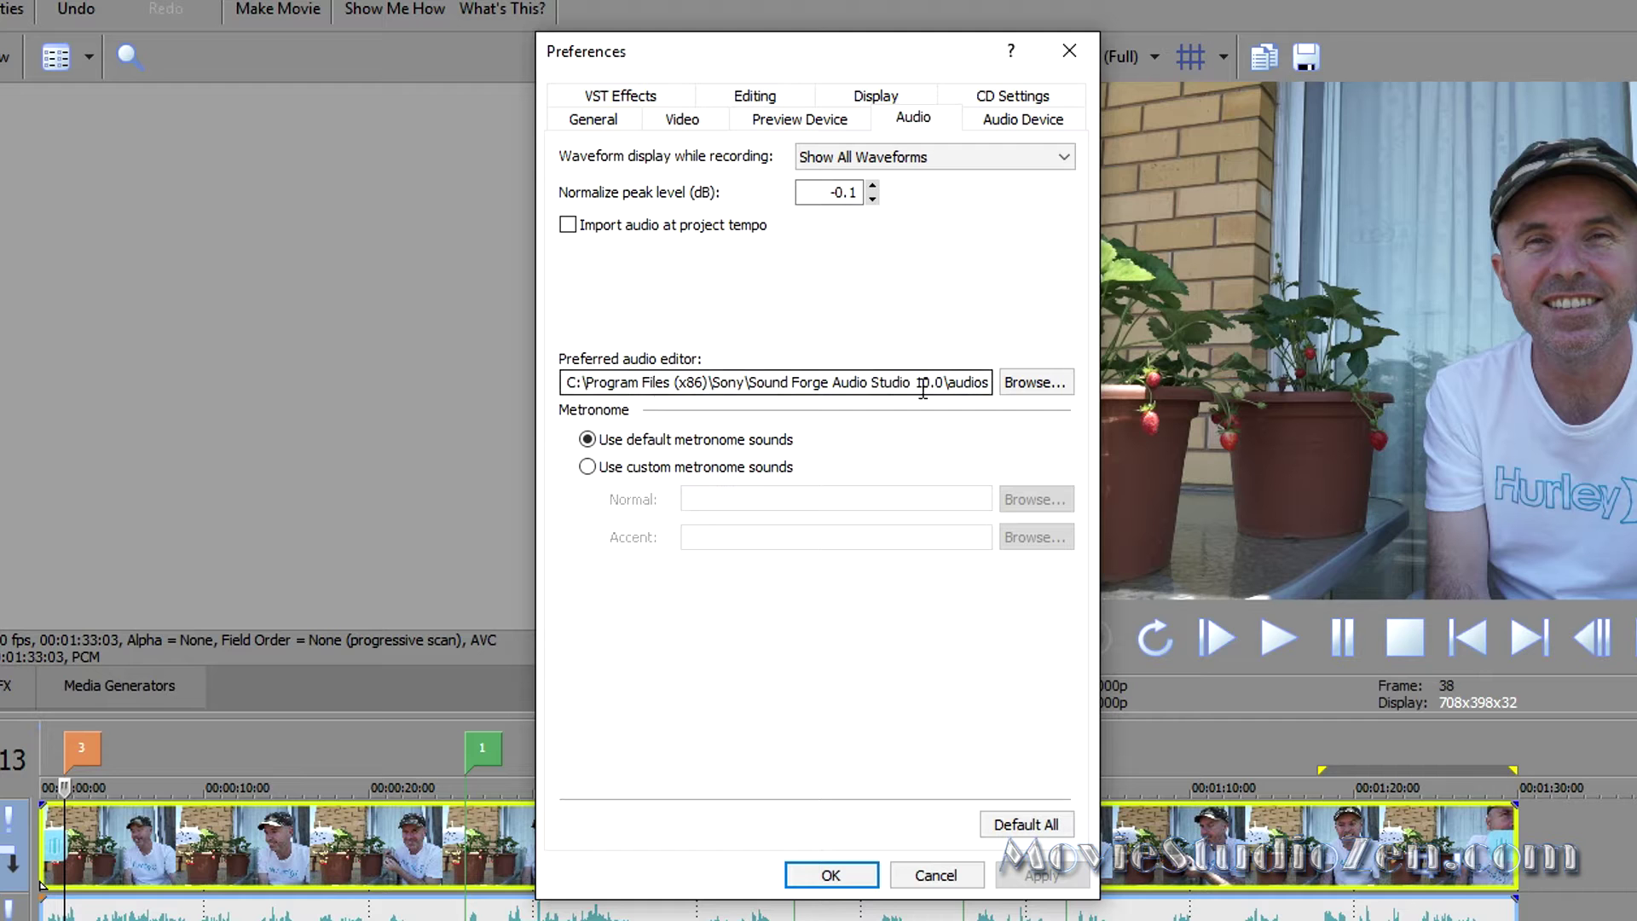
pyautogui.click(1047, 382)
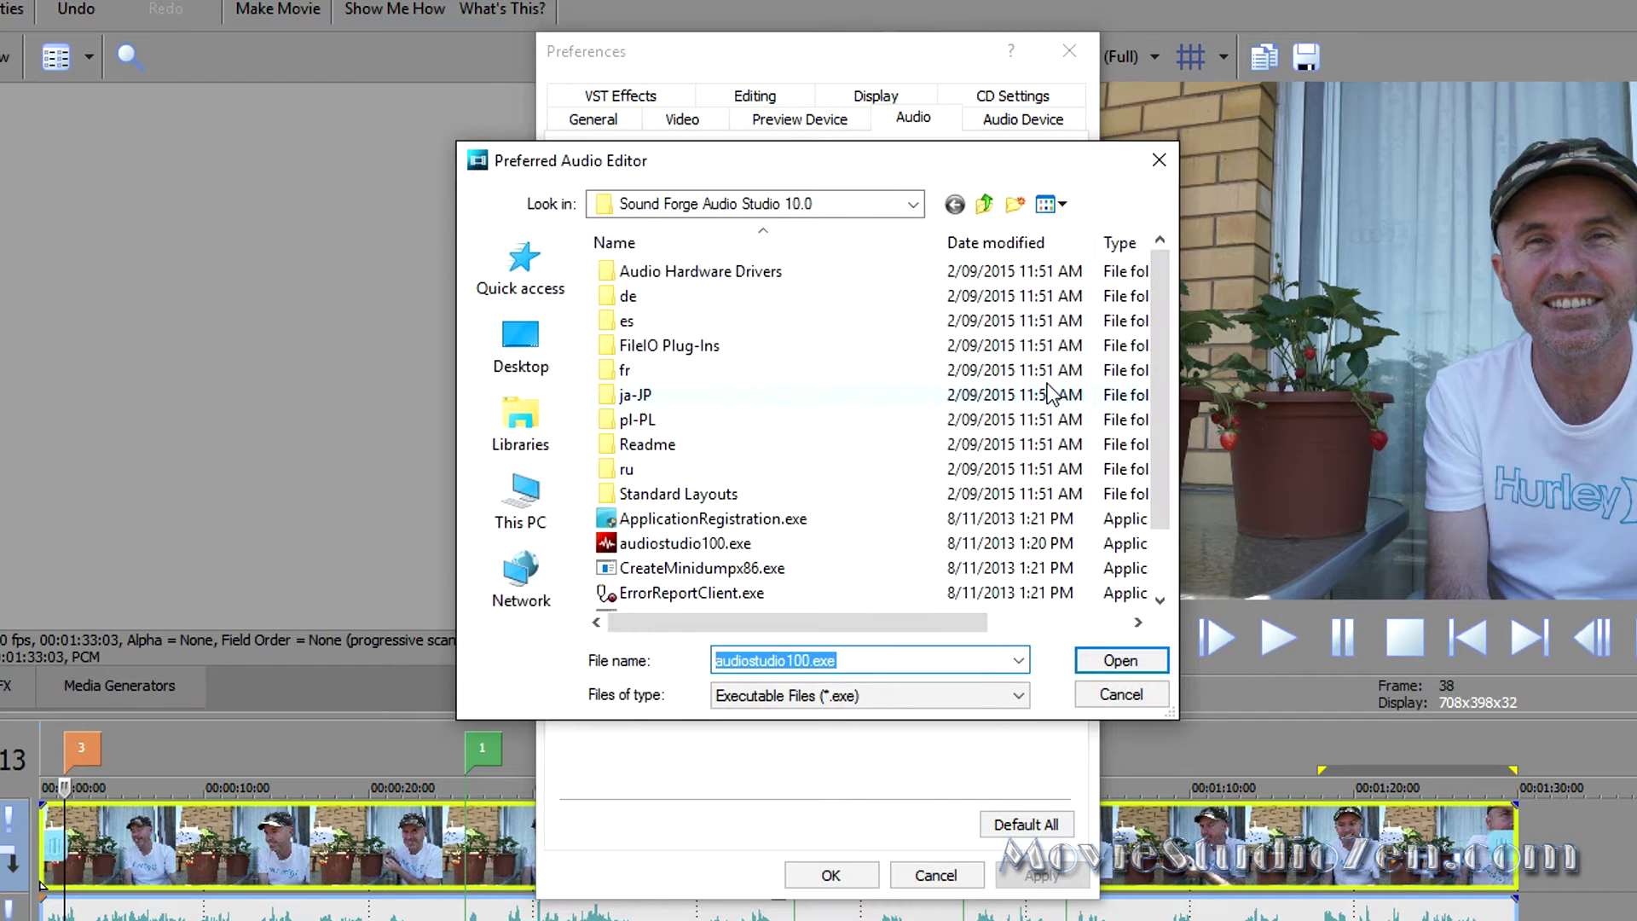
# Step: Choose audiostudio100.exe under Program Files (x86)/Sony/Sound Forge Audio Studio 10.0 as the editor
pyautogui.click(531, 512)
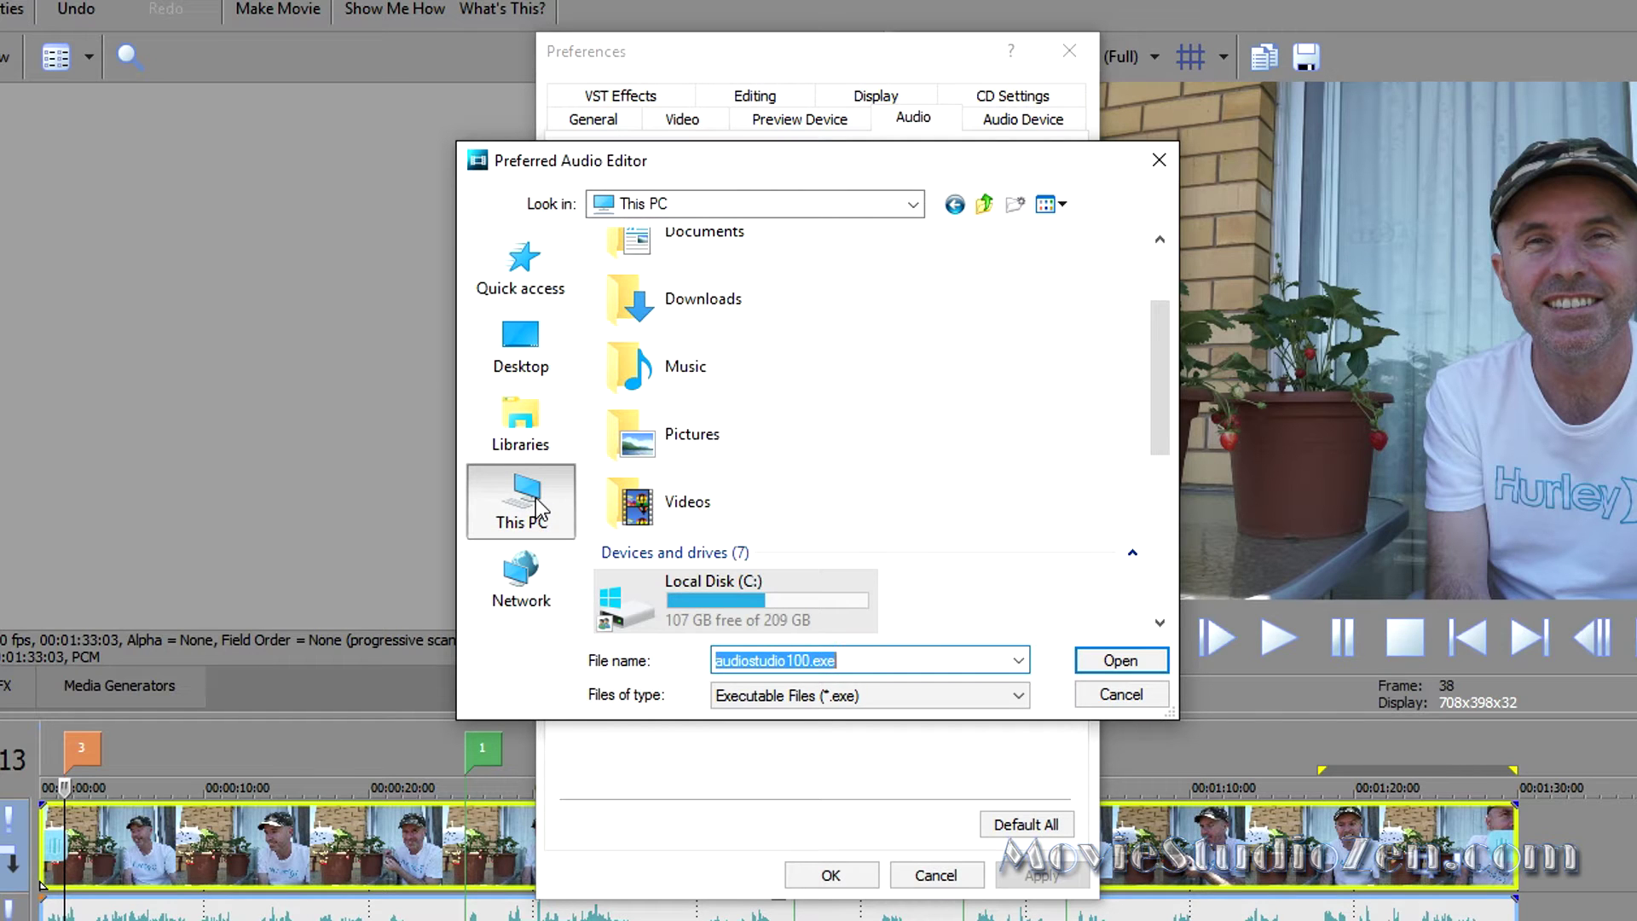
pyautogui.moveTo(736, 599)
pyautogui.doubleClick(738, 588)
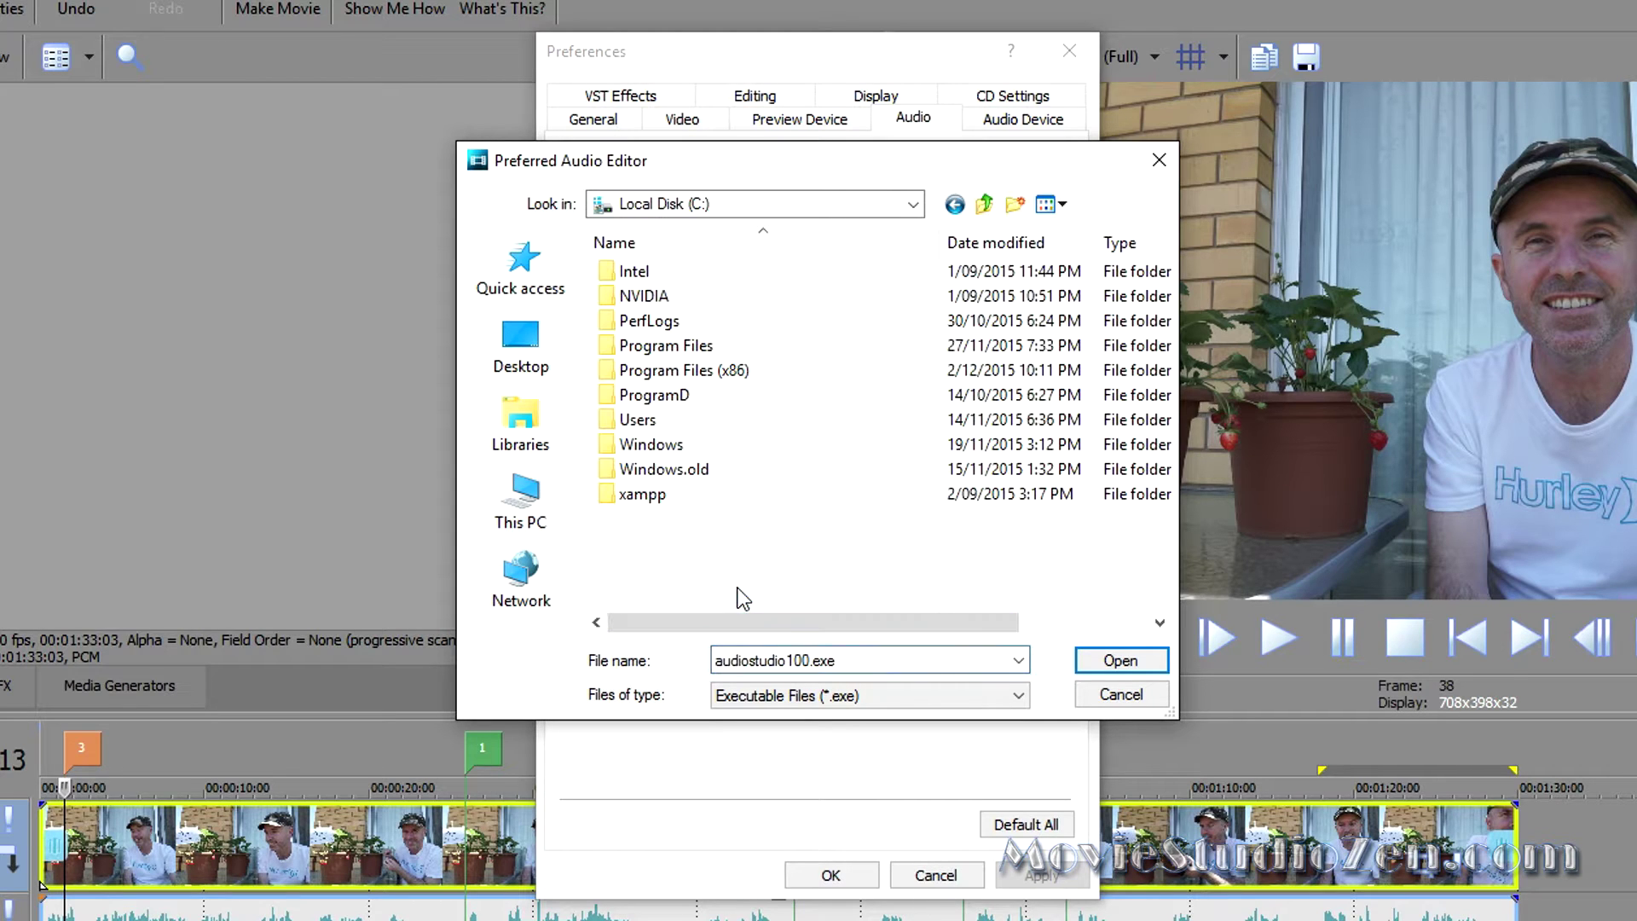
pyautogui.moveTo(683, 370)
pyautogui.doubleClick(710, 373)
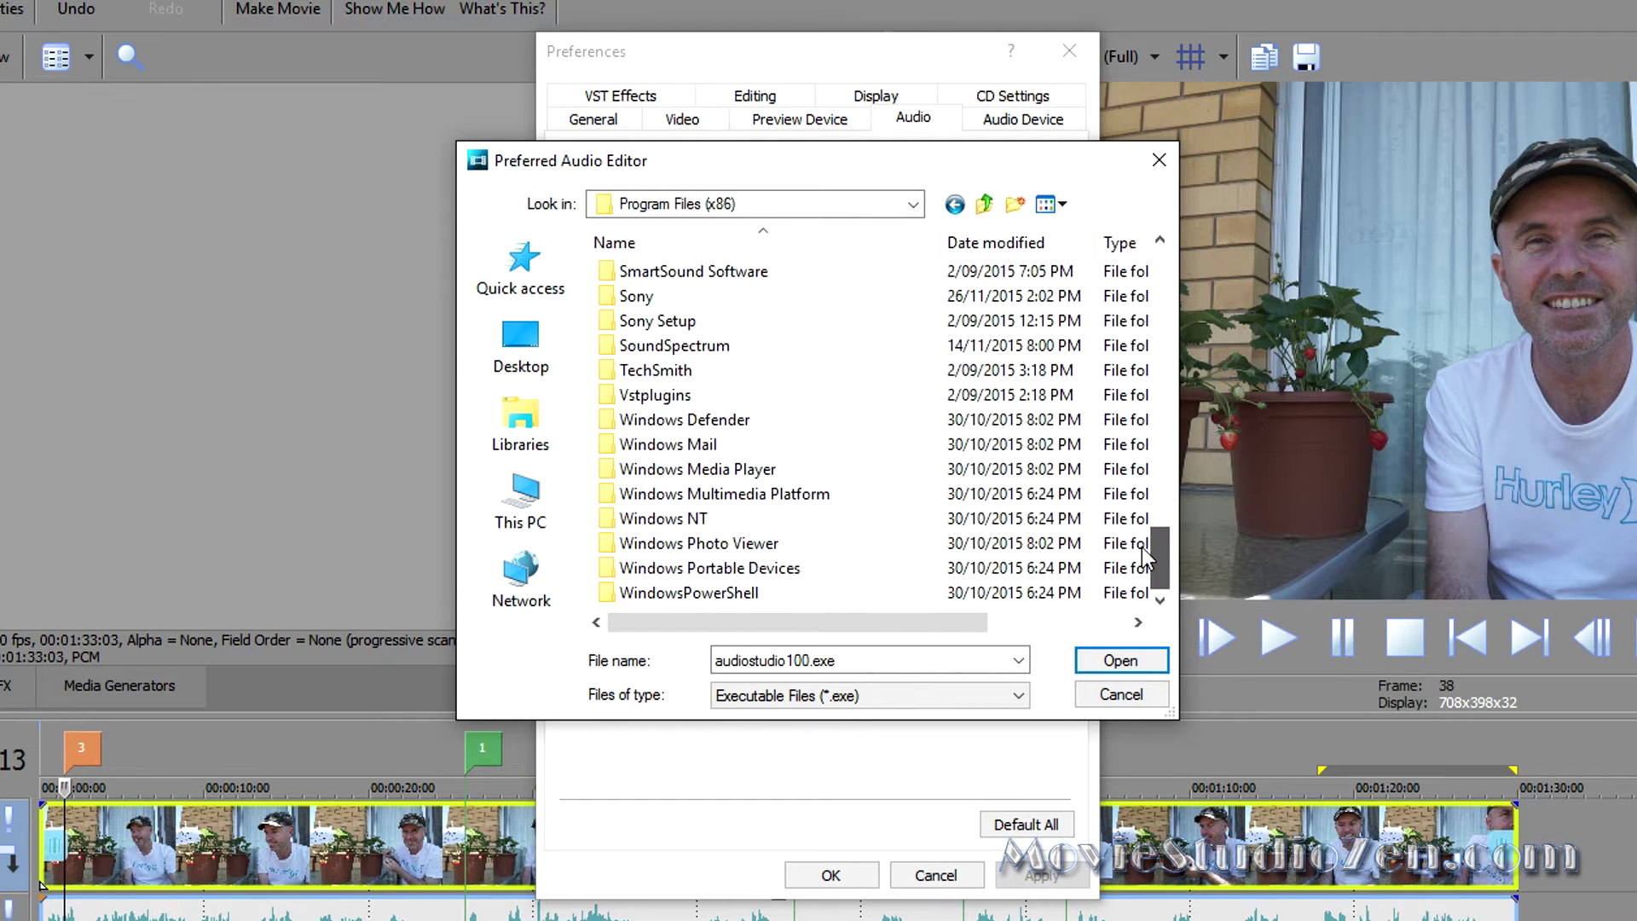
pyautogui.moveTo(1163, 282); pyautogui.dragTo(1152, 526)
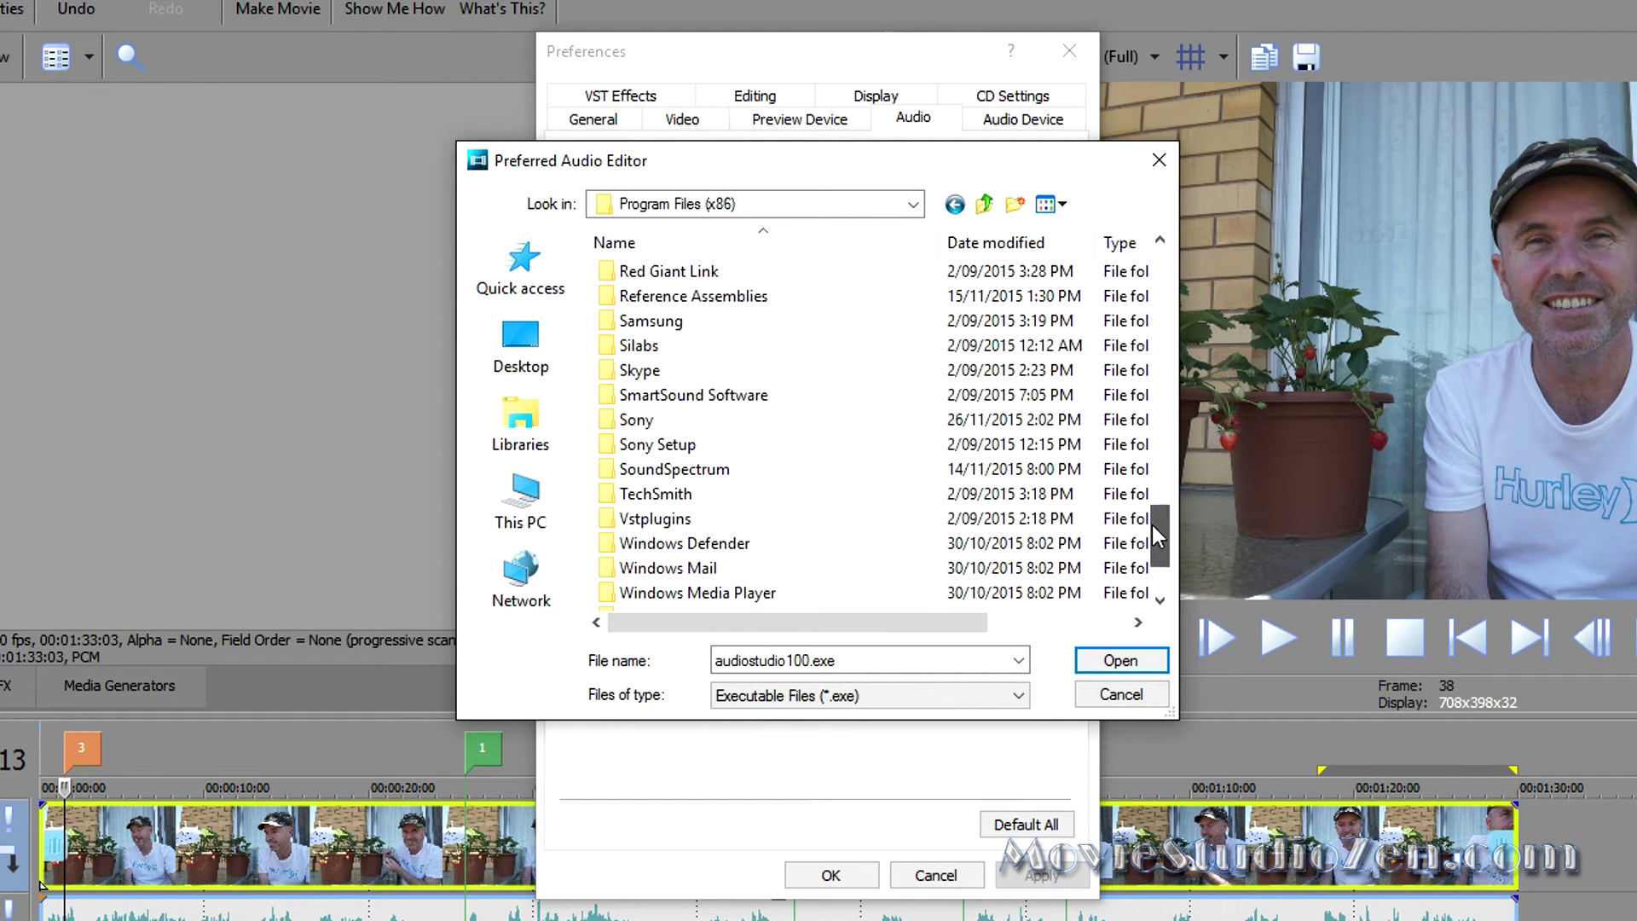
pyautogui.doubleClick(664, 424)
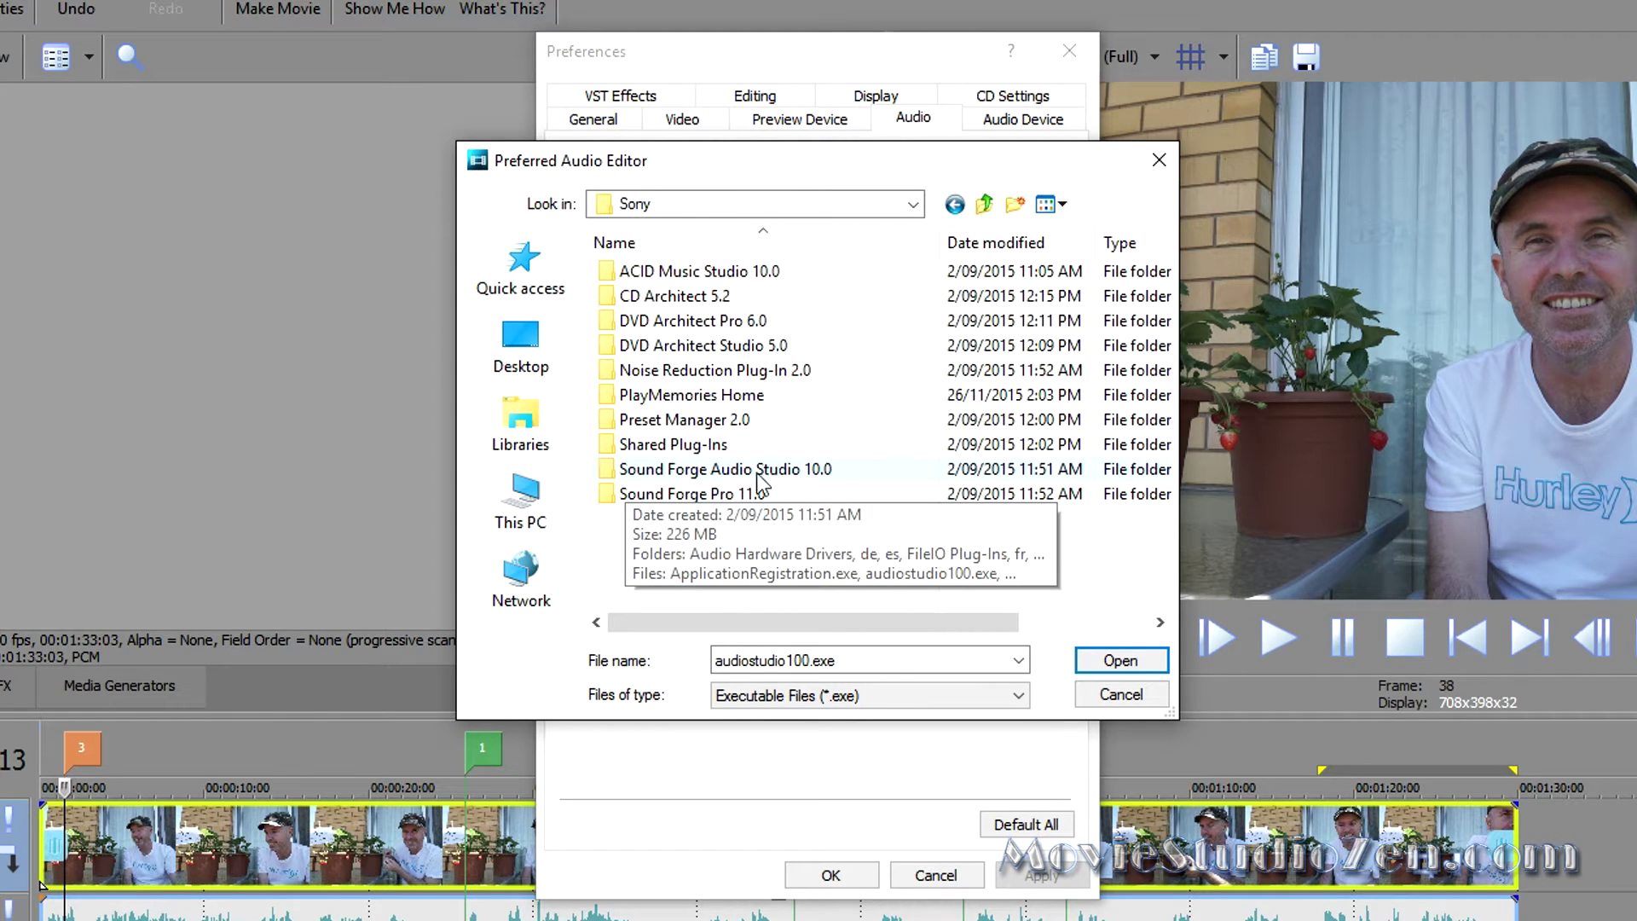
pyautogui.doubleClick(820, 476)
pyautogui.moveTo(1161, 331); pyautogui.dragTo(1167, 402)
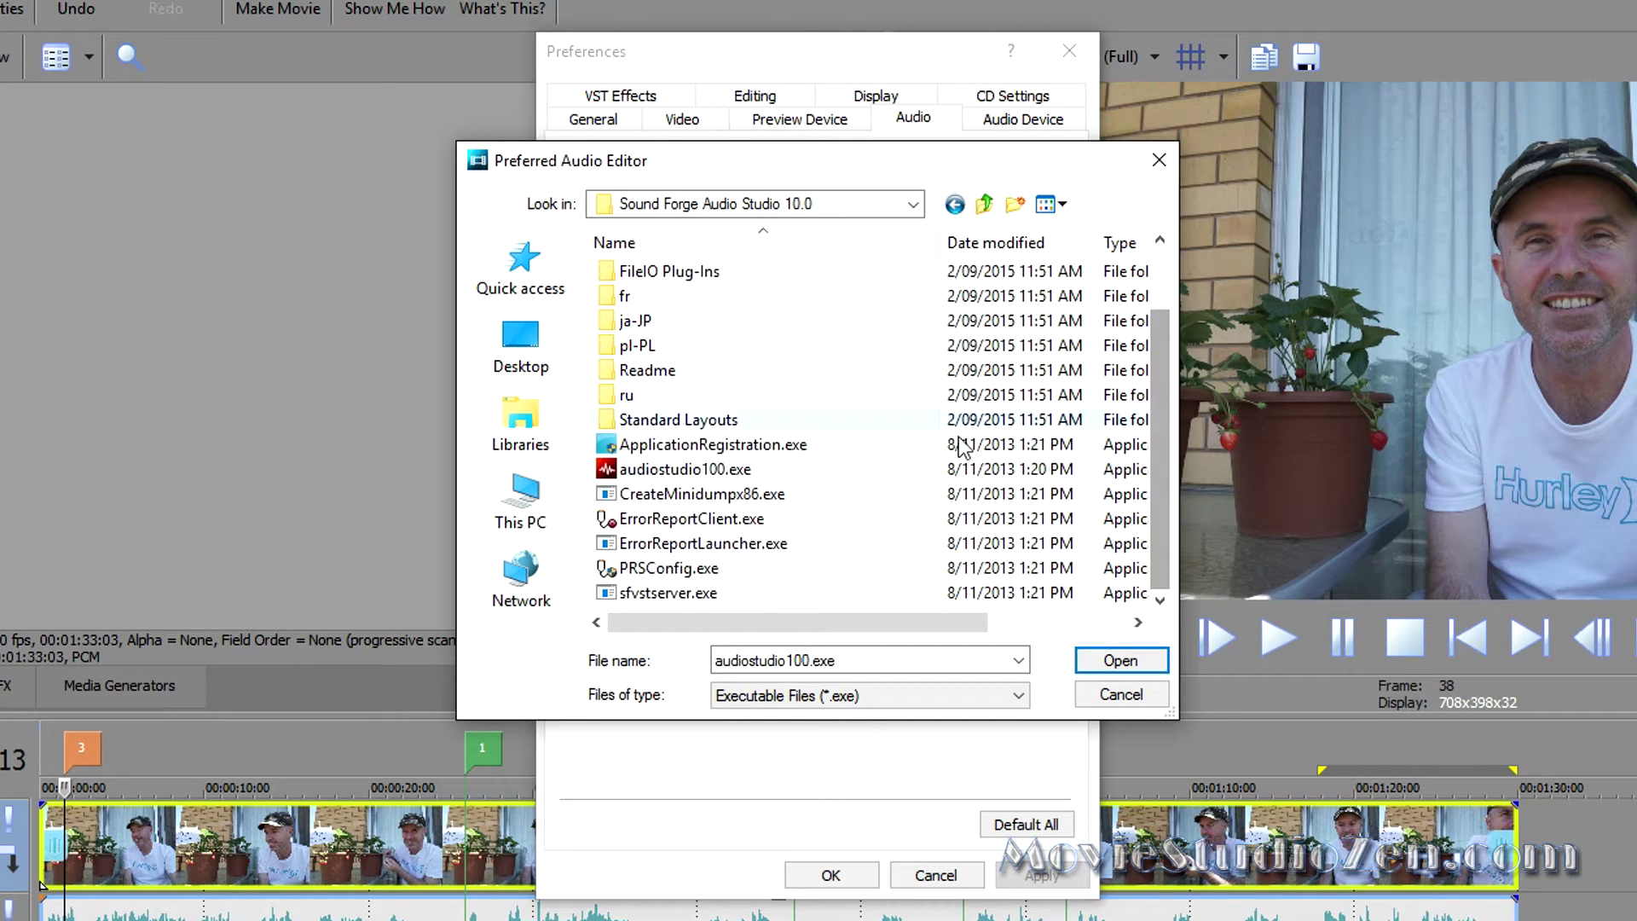
pyautogui.doubleClick(697, 476)
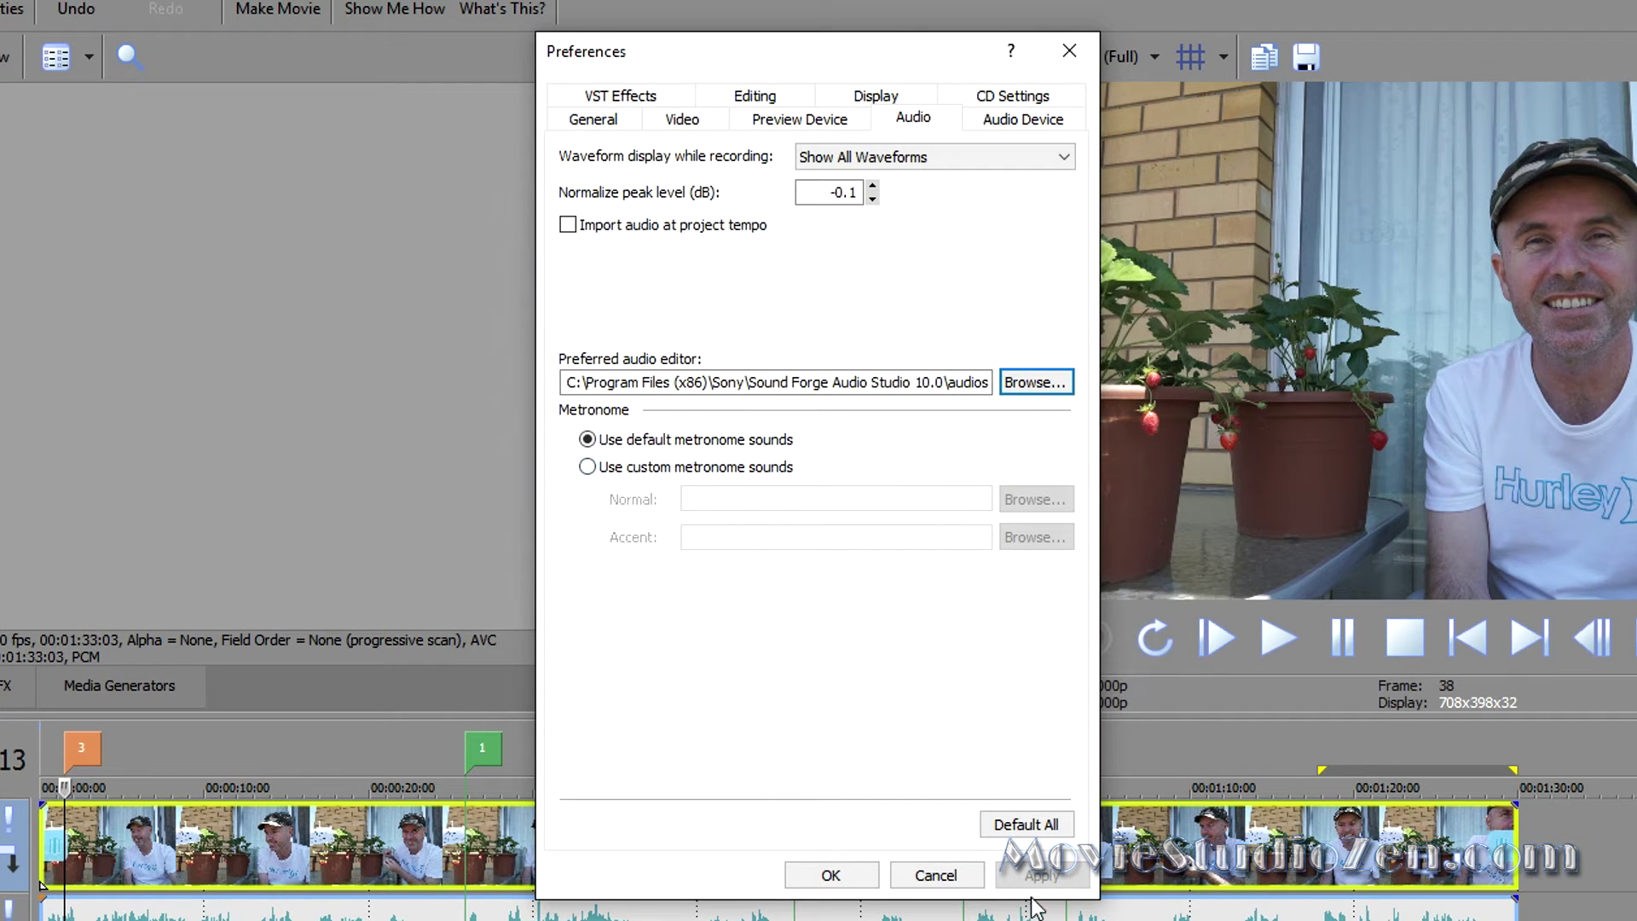
# Step: Accept the preferences and save the project as test1.vf, replacing the existing file
pyautogui.click(830, 875)
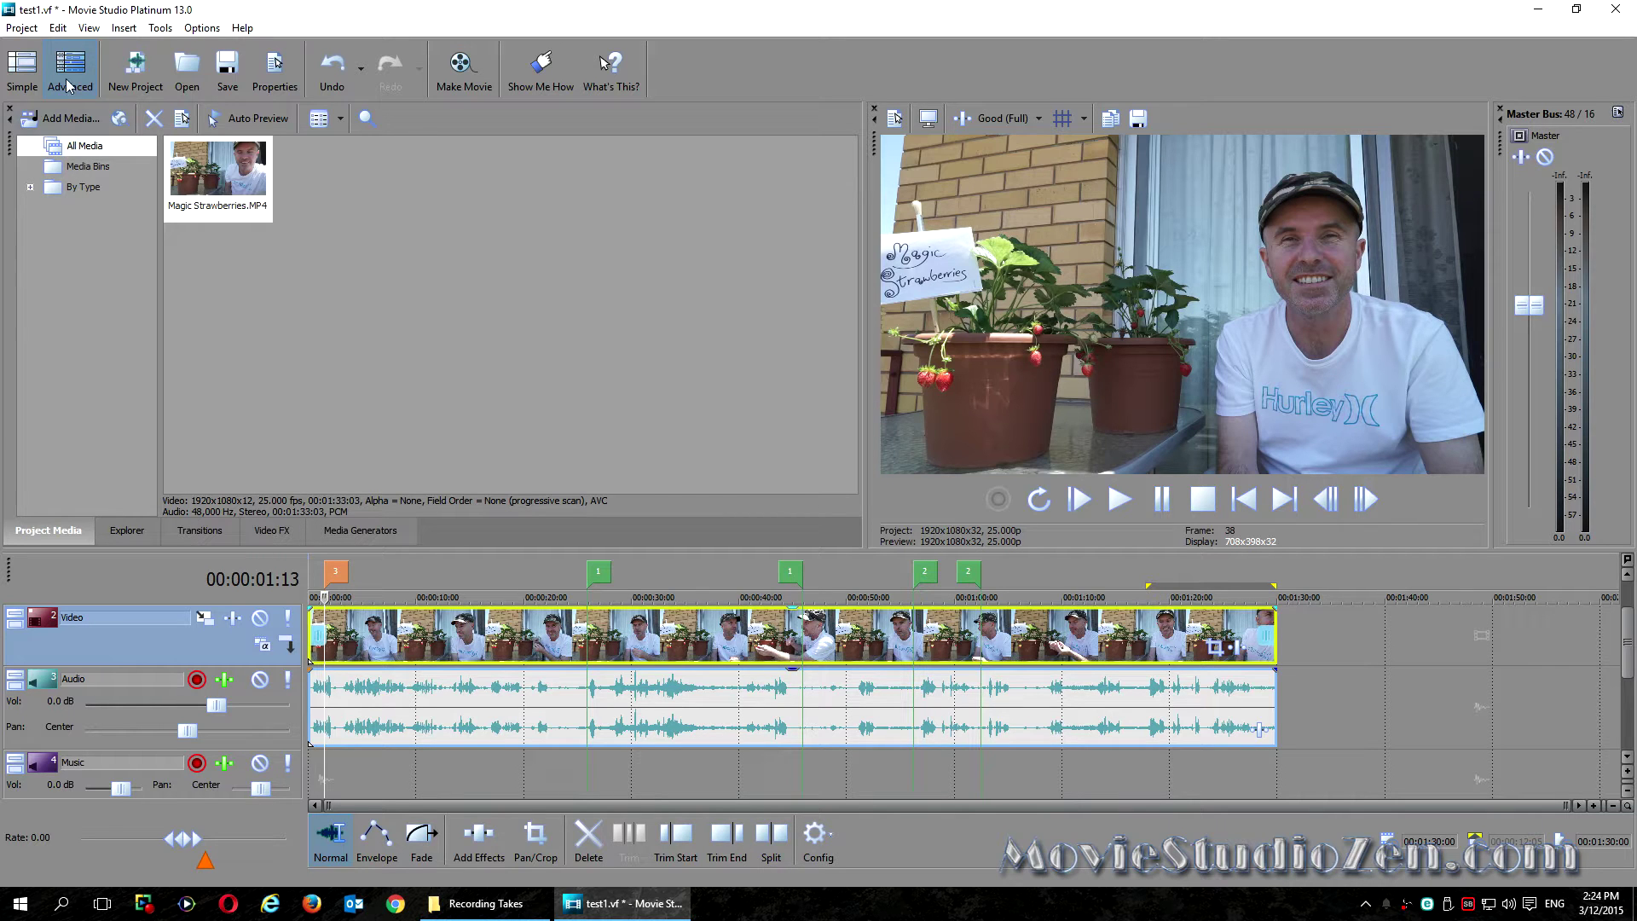
pyautogui.click(22, 29)
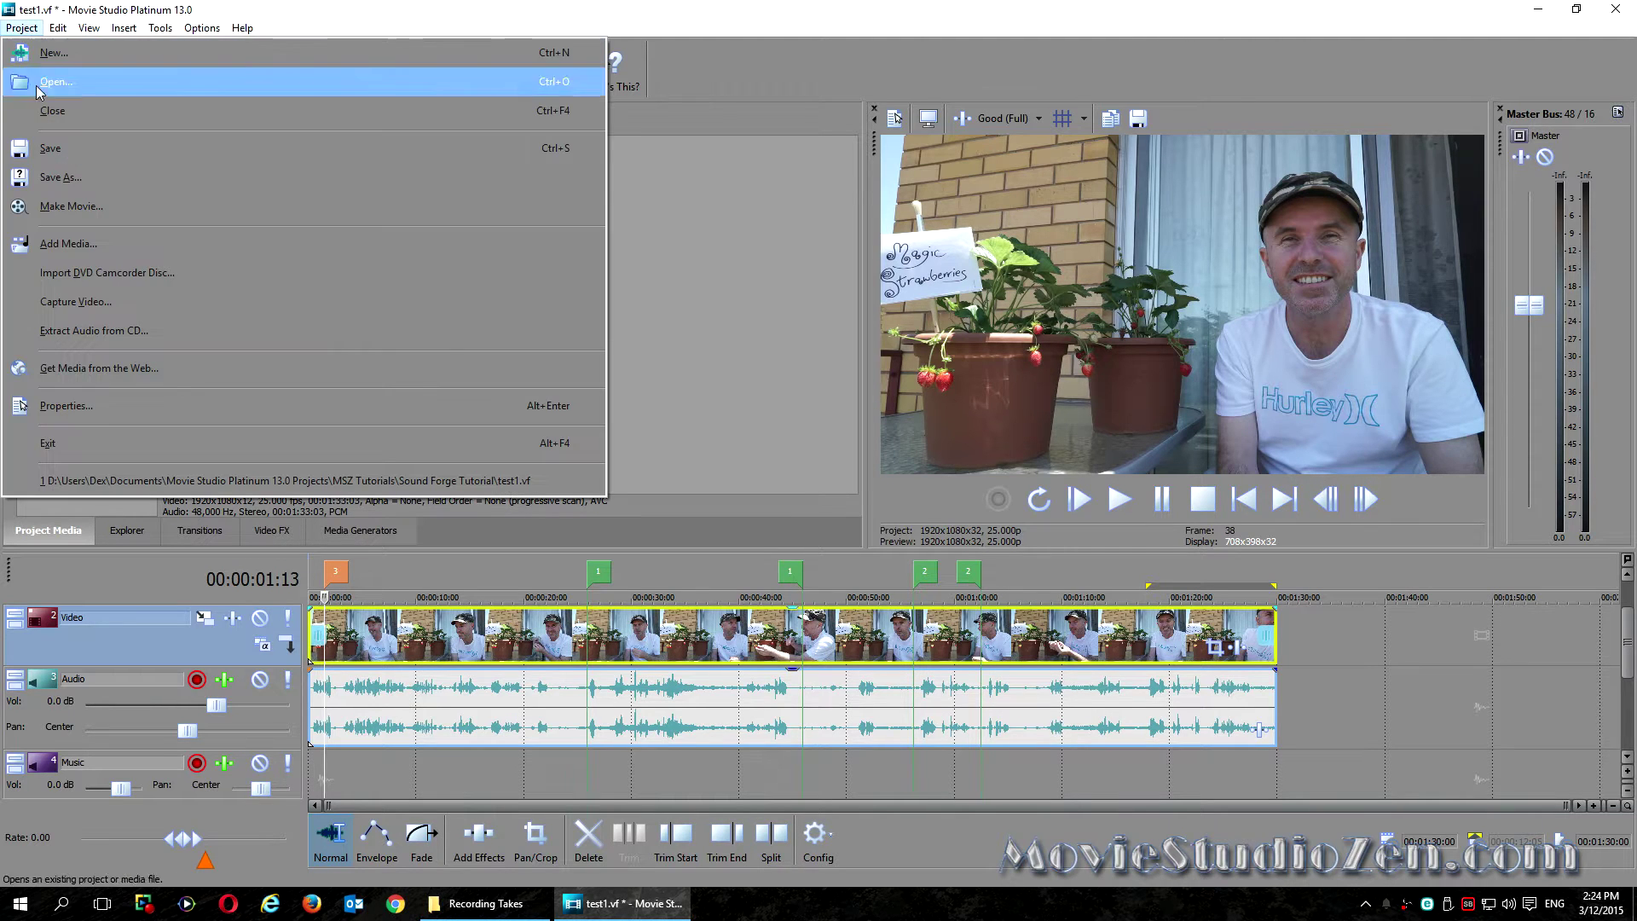
pyautogui.click(60, 183)
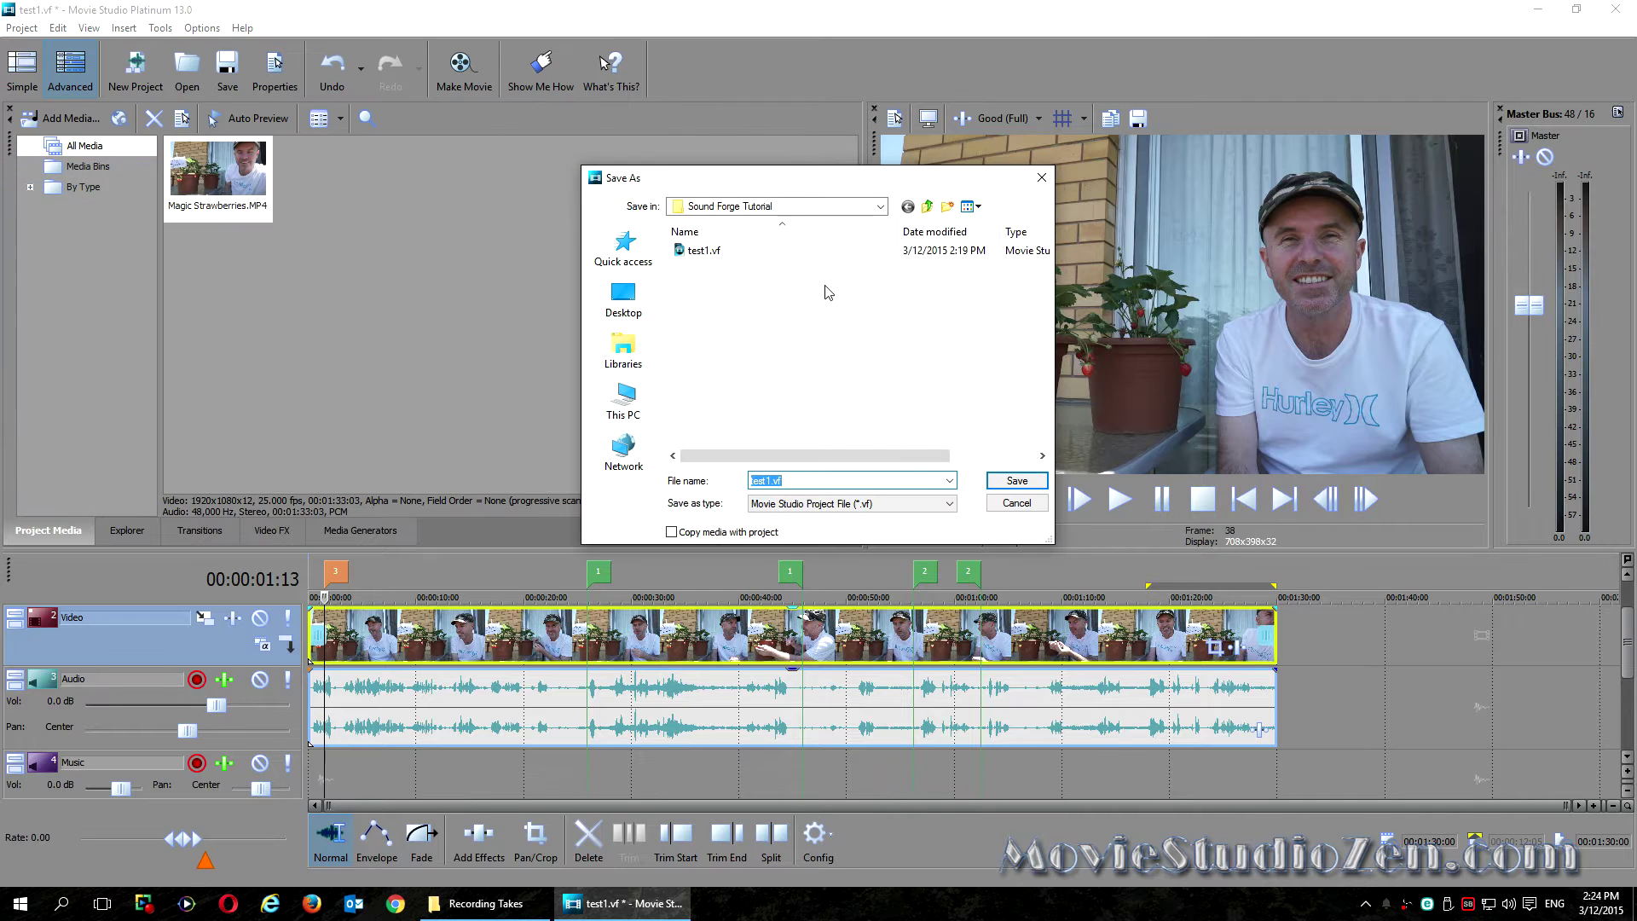
pyautogui.click(999, 486)
pyautogui.click(860, 454)
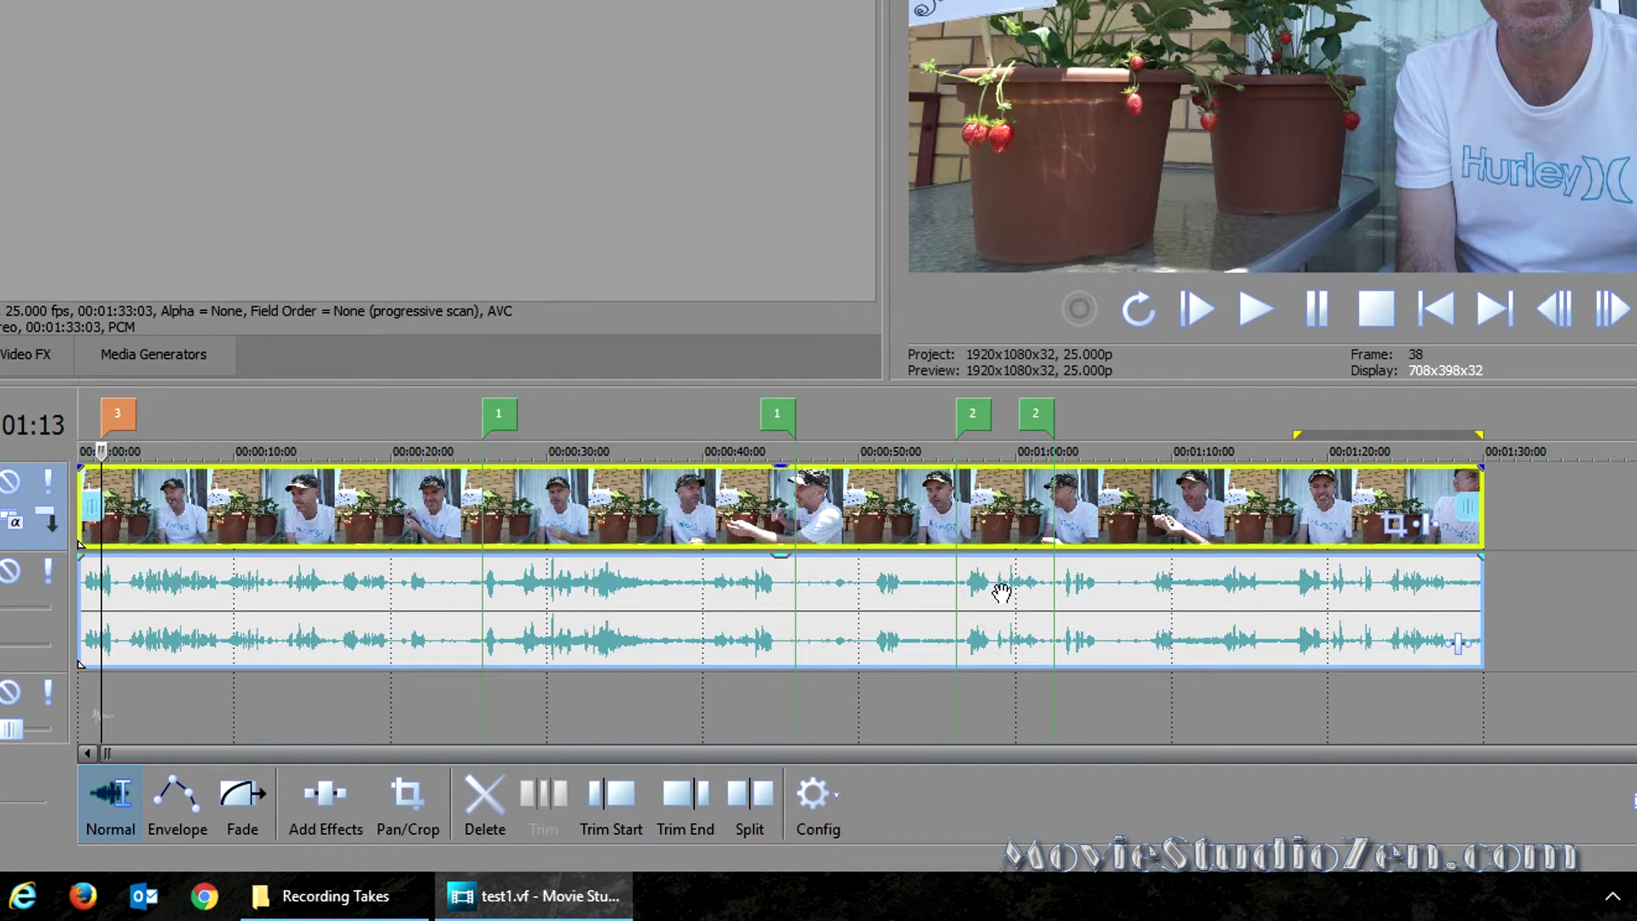
# Step: Select about 01:17 to 01:26 on the ruler and insert it as region 4 with R
pyautogui.click(1294, 423)
pyautogui.moveTo(1295, 422); pyautogui.dragTo(1483, 436)
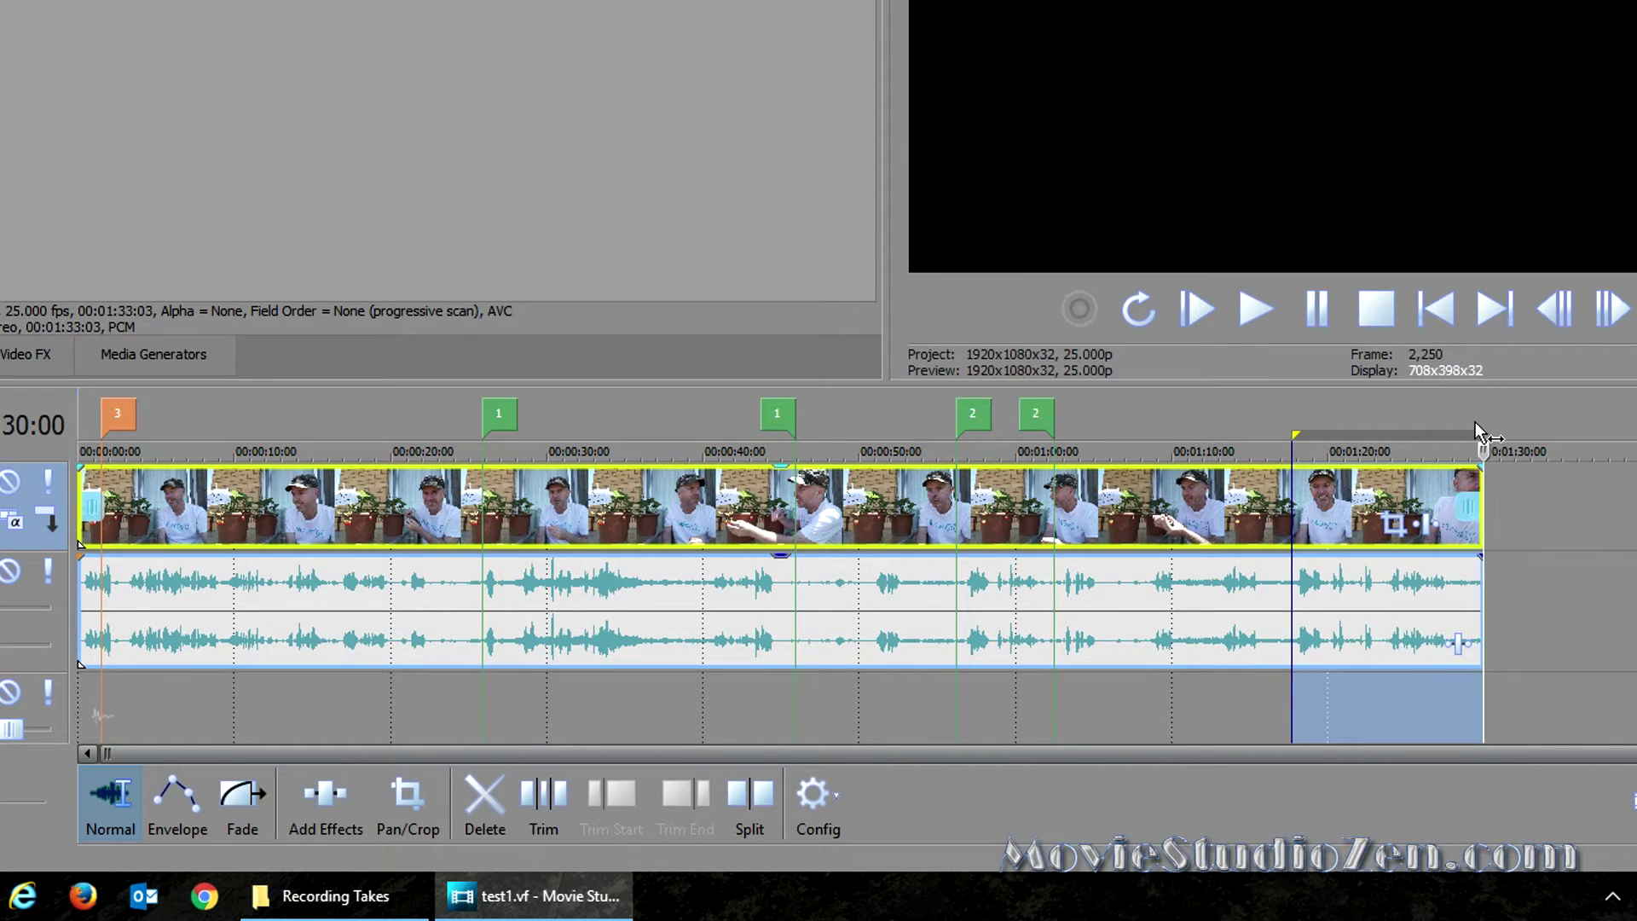
pyautogui.press('r')
pyautogui.click(1560, 435)
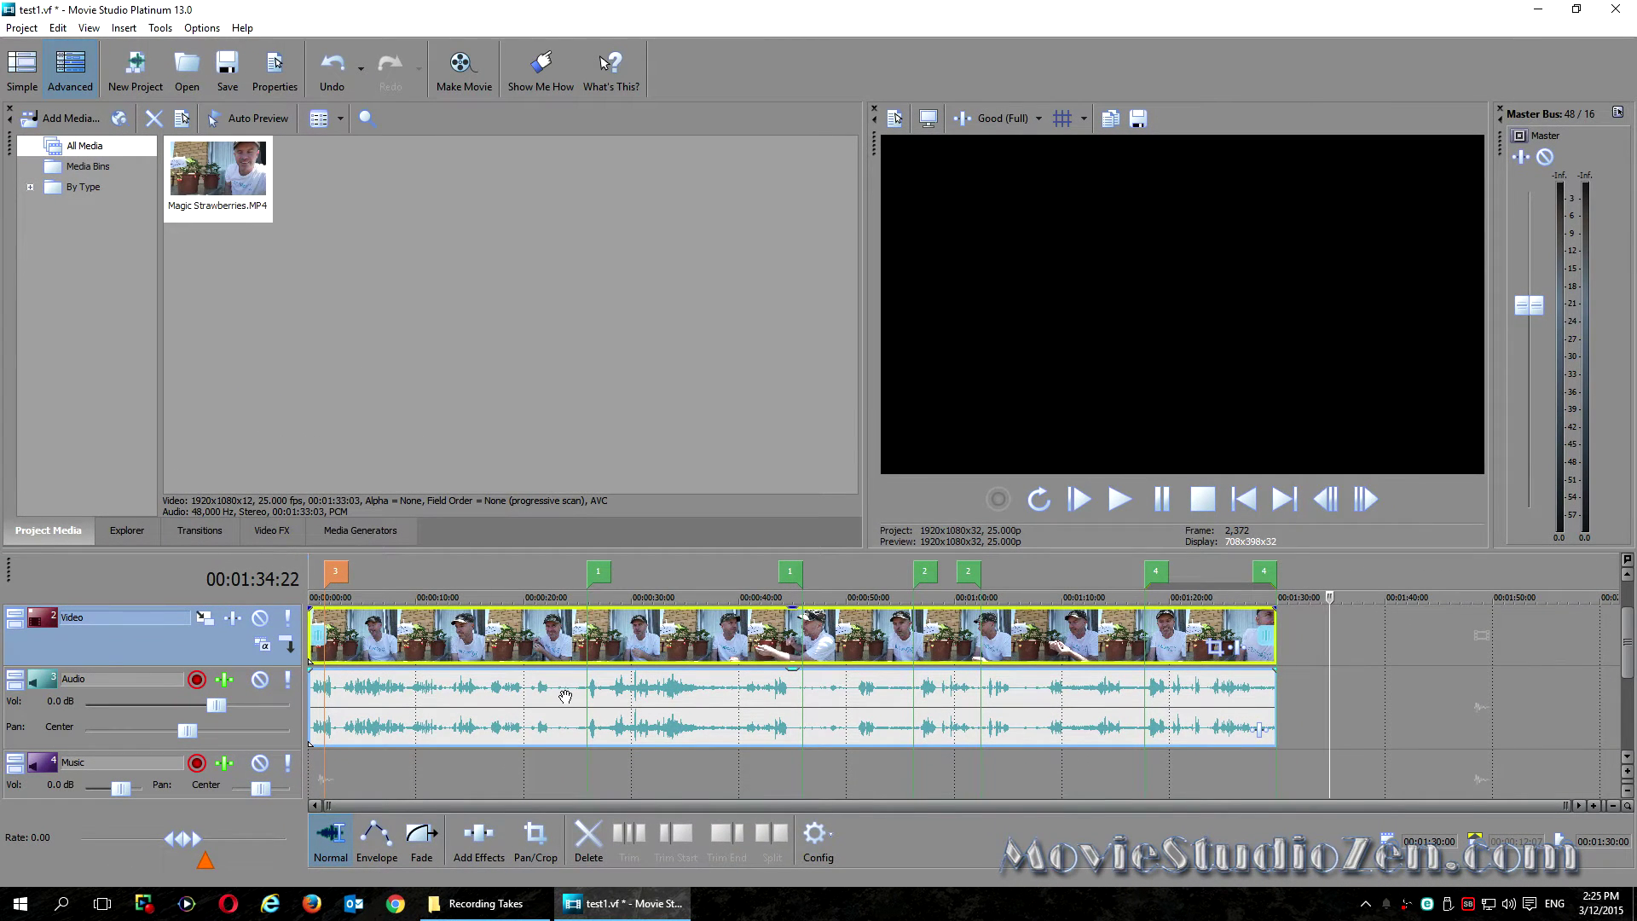
# Step: Open a copy of the timeline audio event in Sound Forge via Open Copy in Audio Editor
pyautogui.click(557, 698)
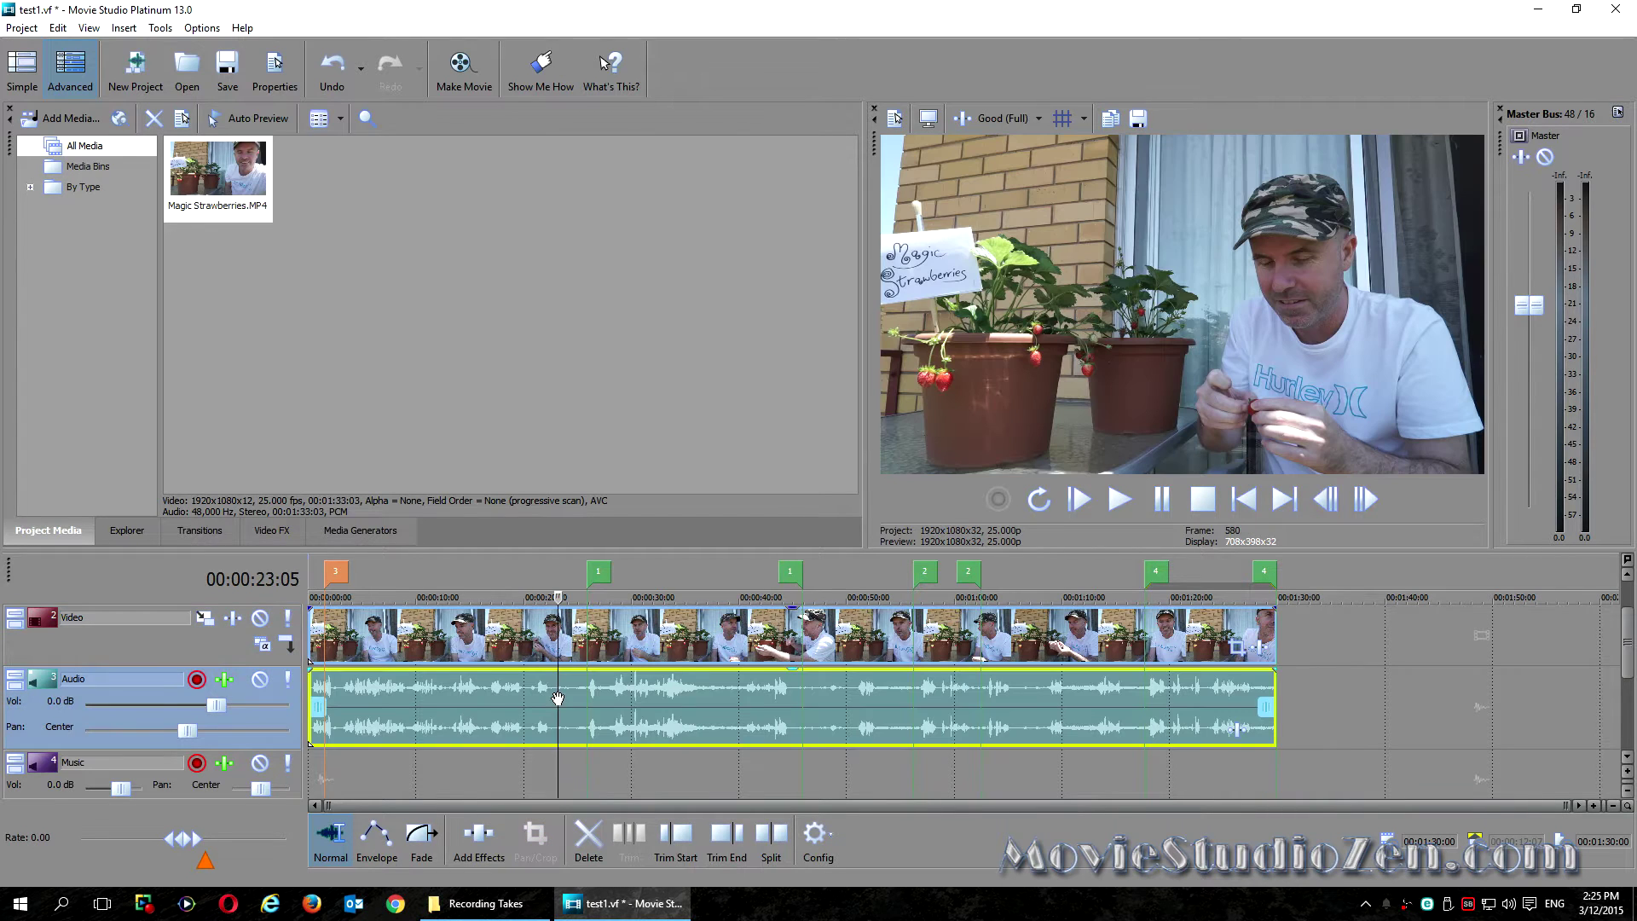
pyautogui.rightClick(612, 695)
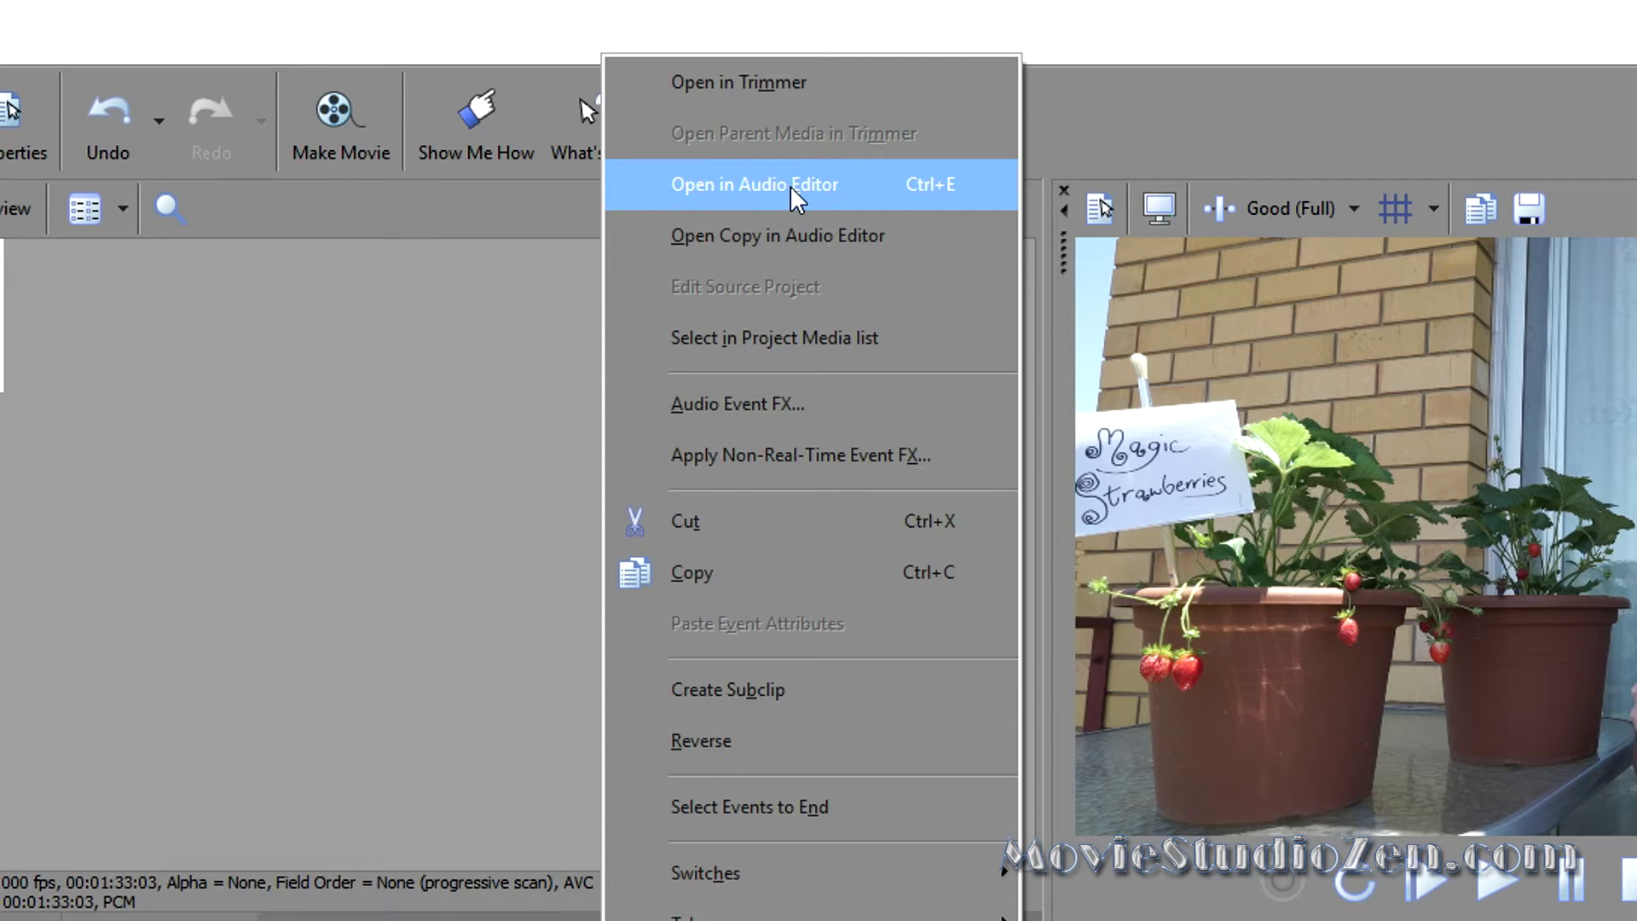
pyautogui.click(781, 234)
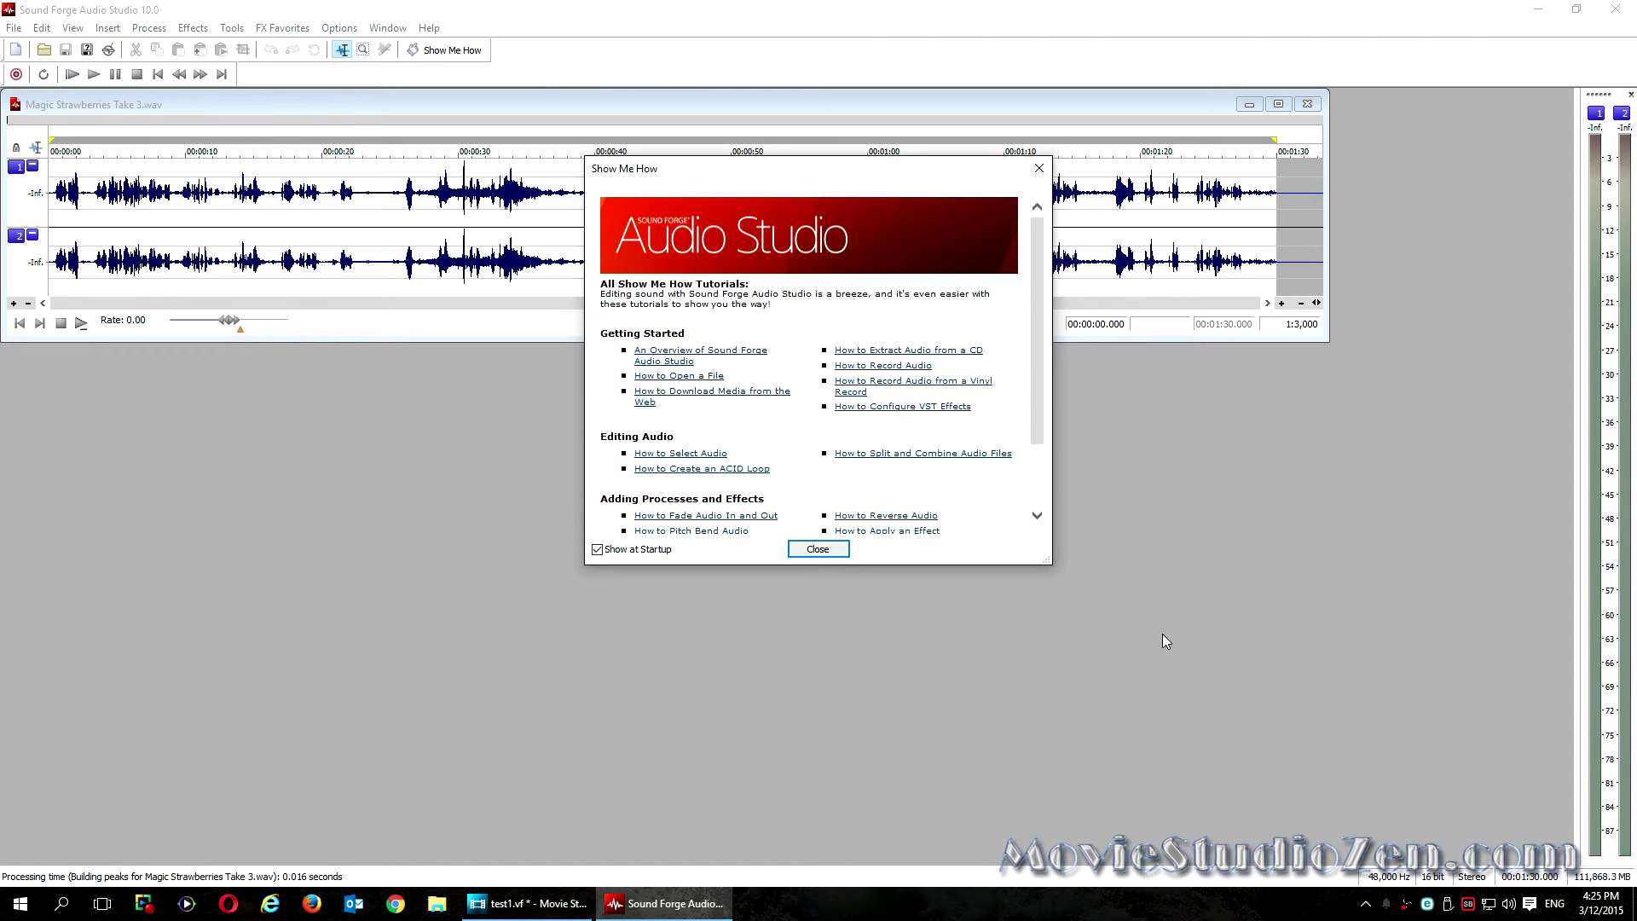
# Step: Dismiss the tutorials window and reach the audio device preferences
pyautogui.click(818, 549)
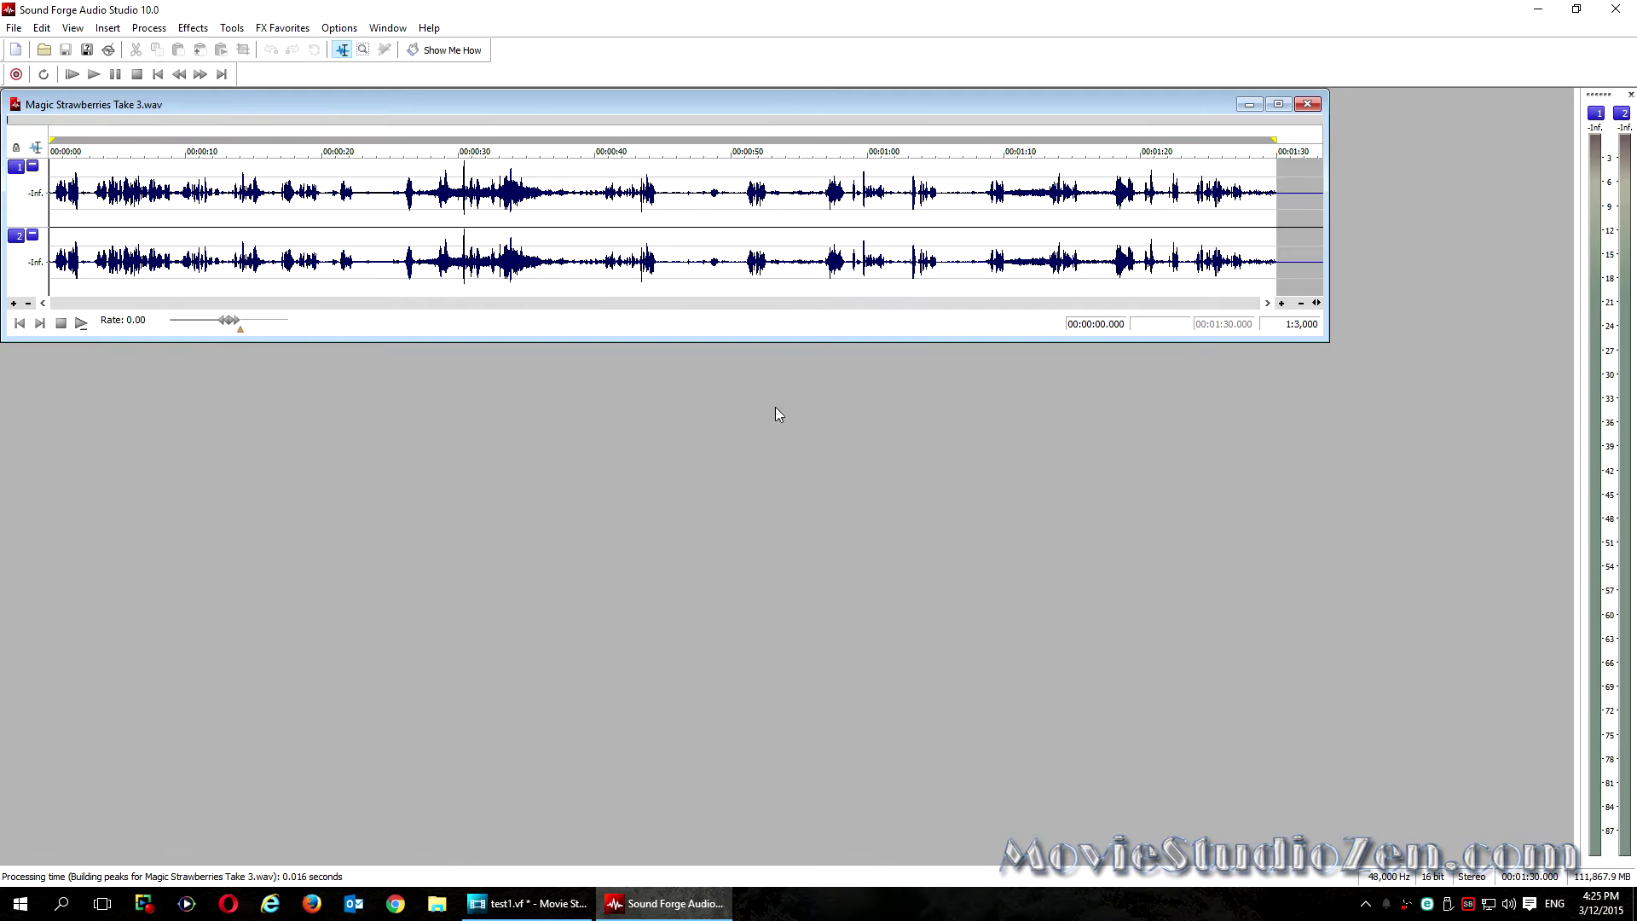
pyautogui.click(341, 30)
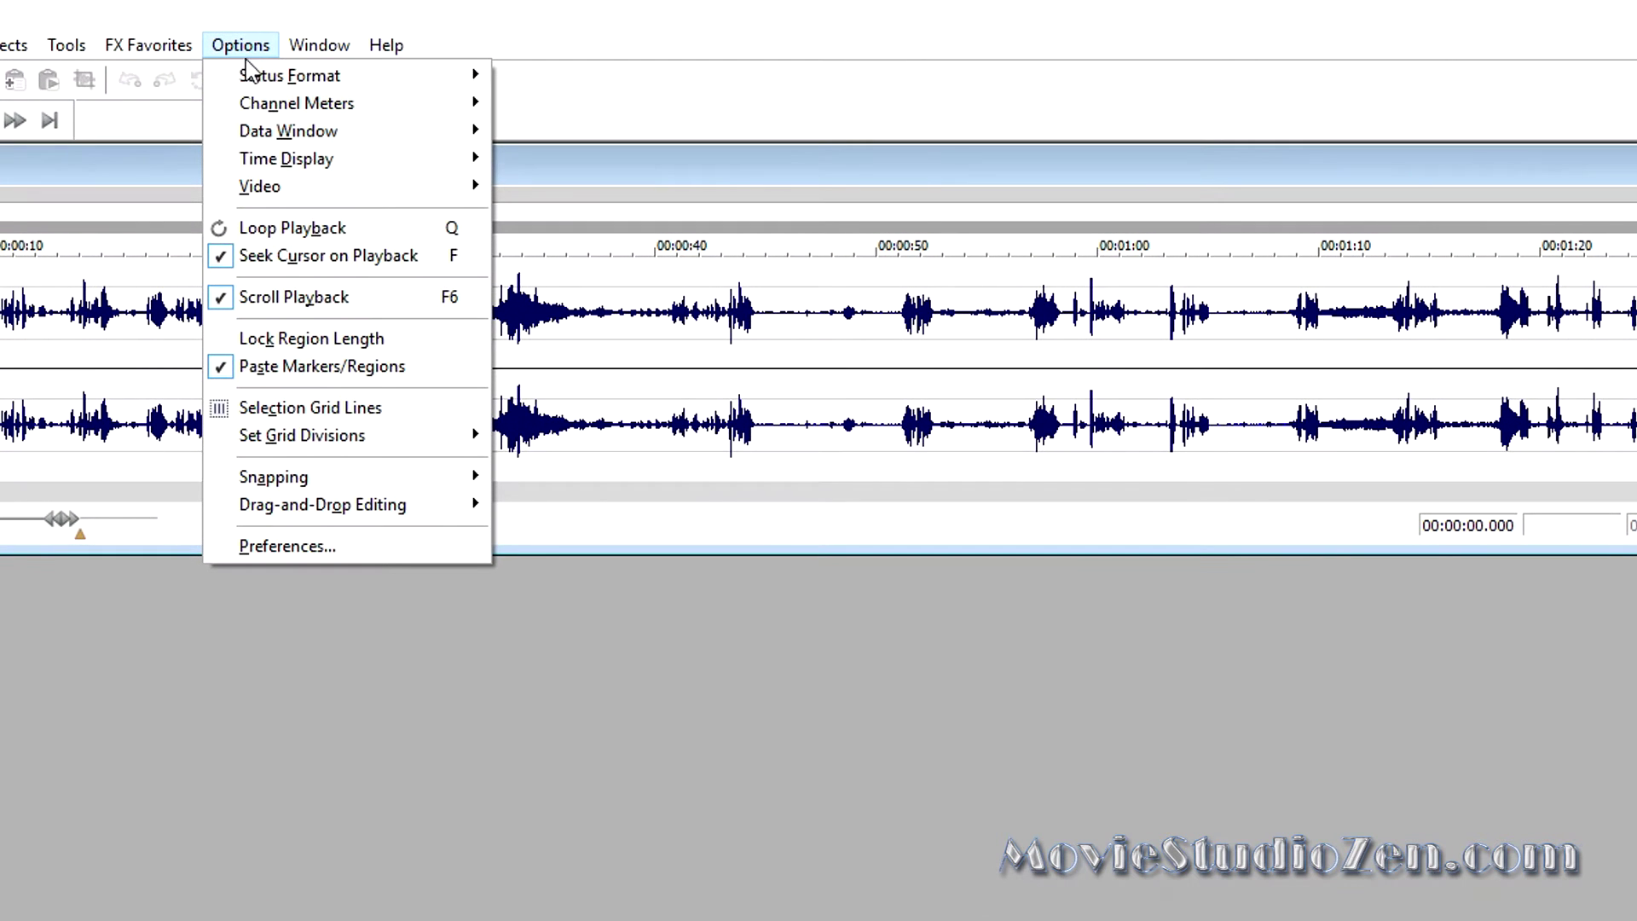
pyautogui.click(313, 489)
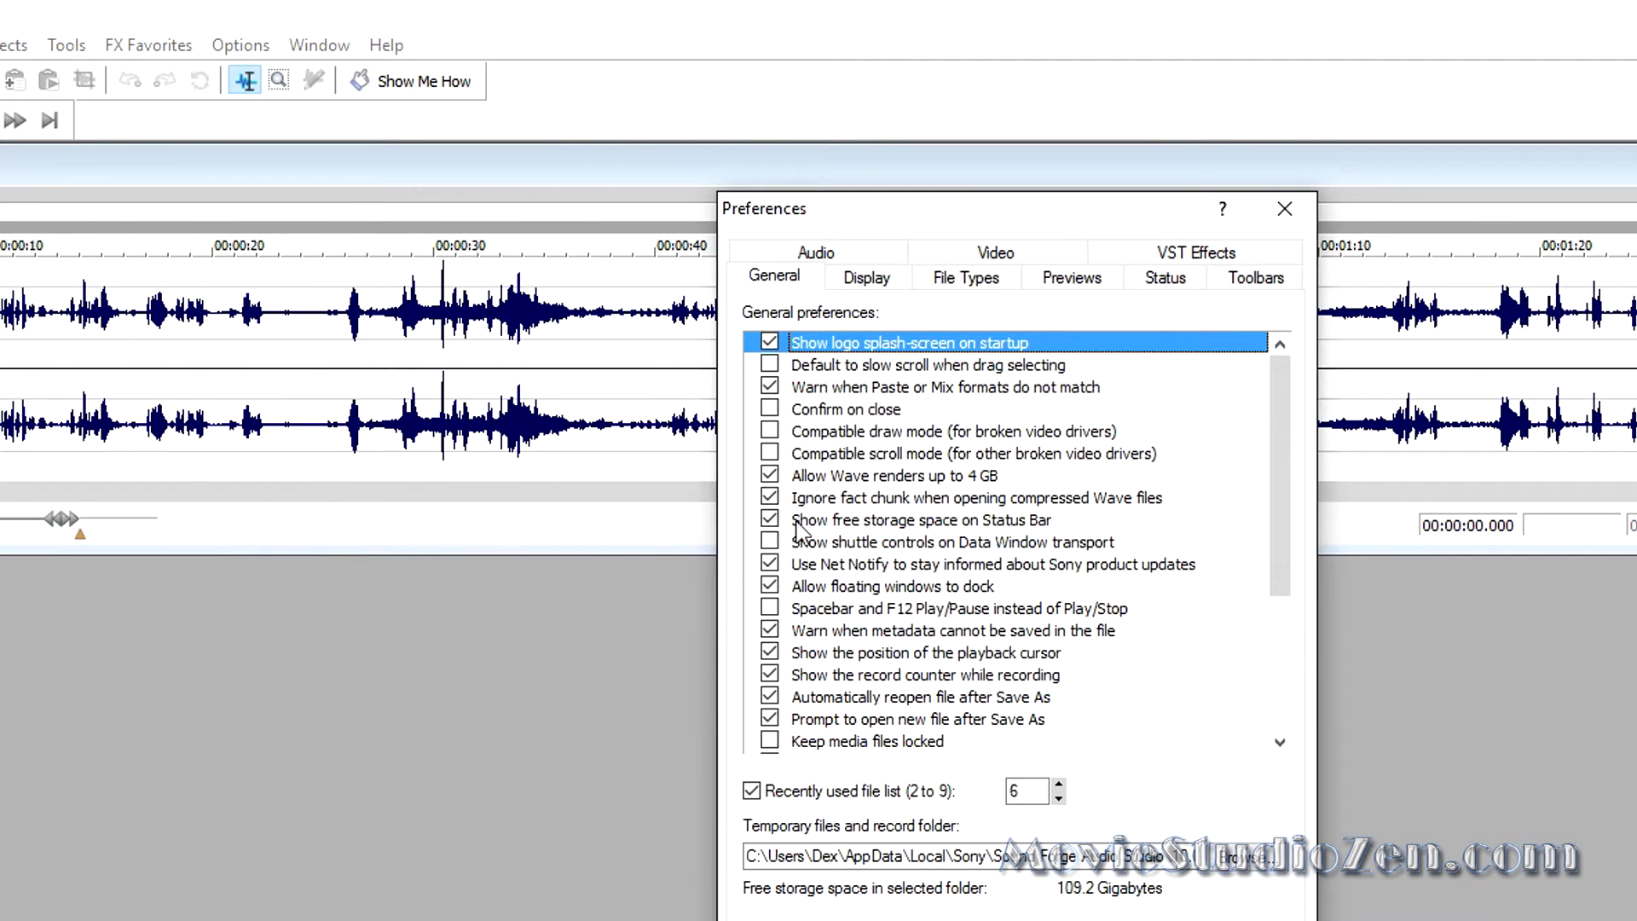
pyautogui.click(854, 257)
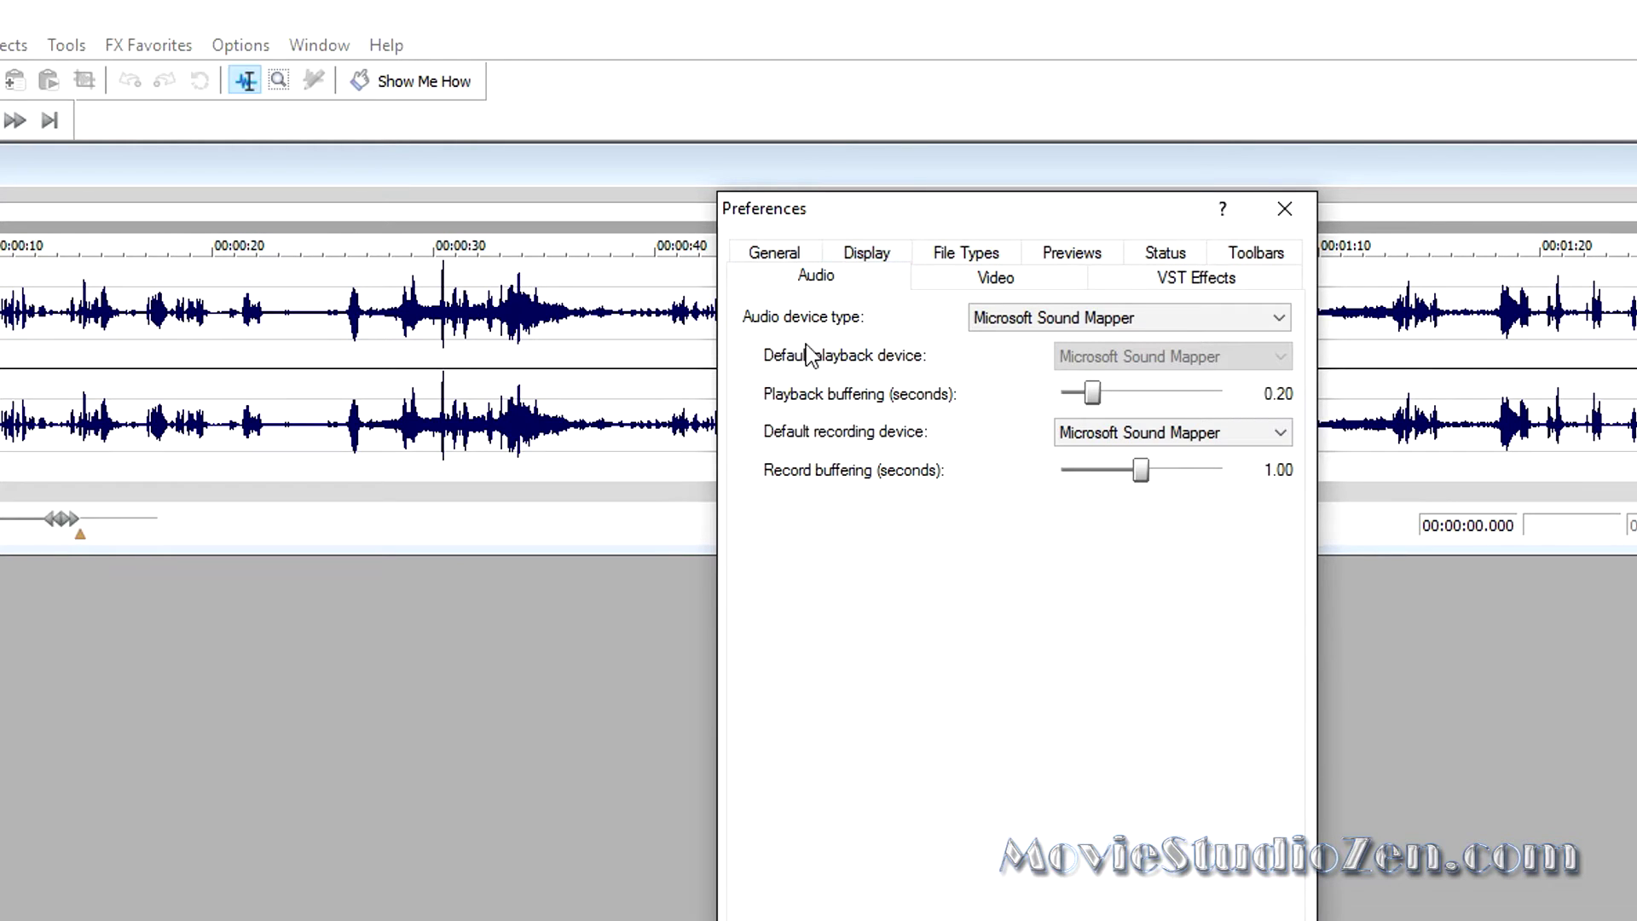
# Step: Use the Windows Classic Wave Driver, keeping Rode Podcaster speakers for playback and microphone for recording
pyautogui.click(1093, 323)
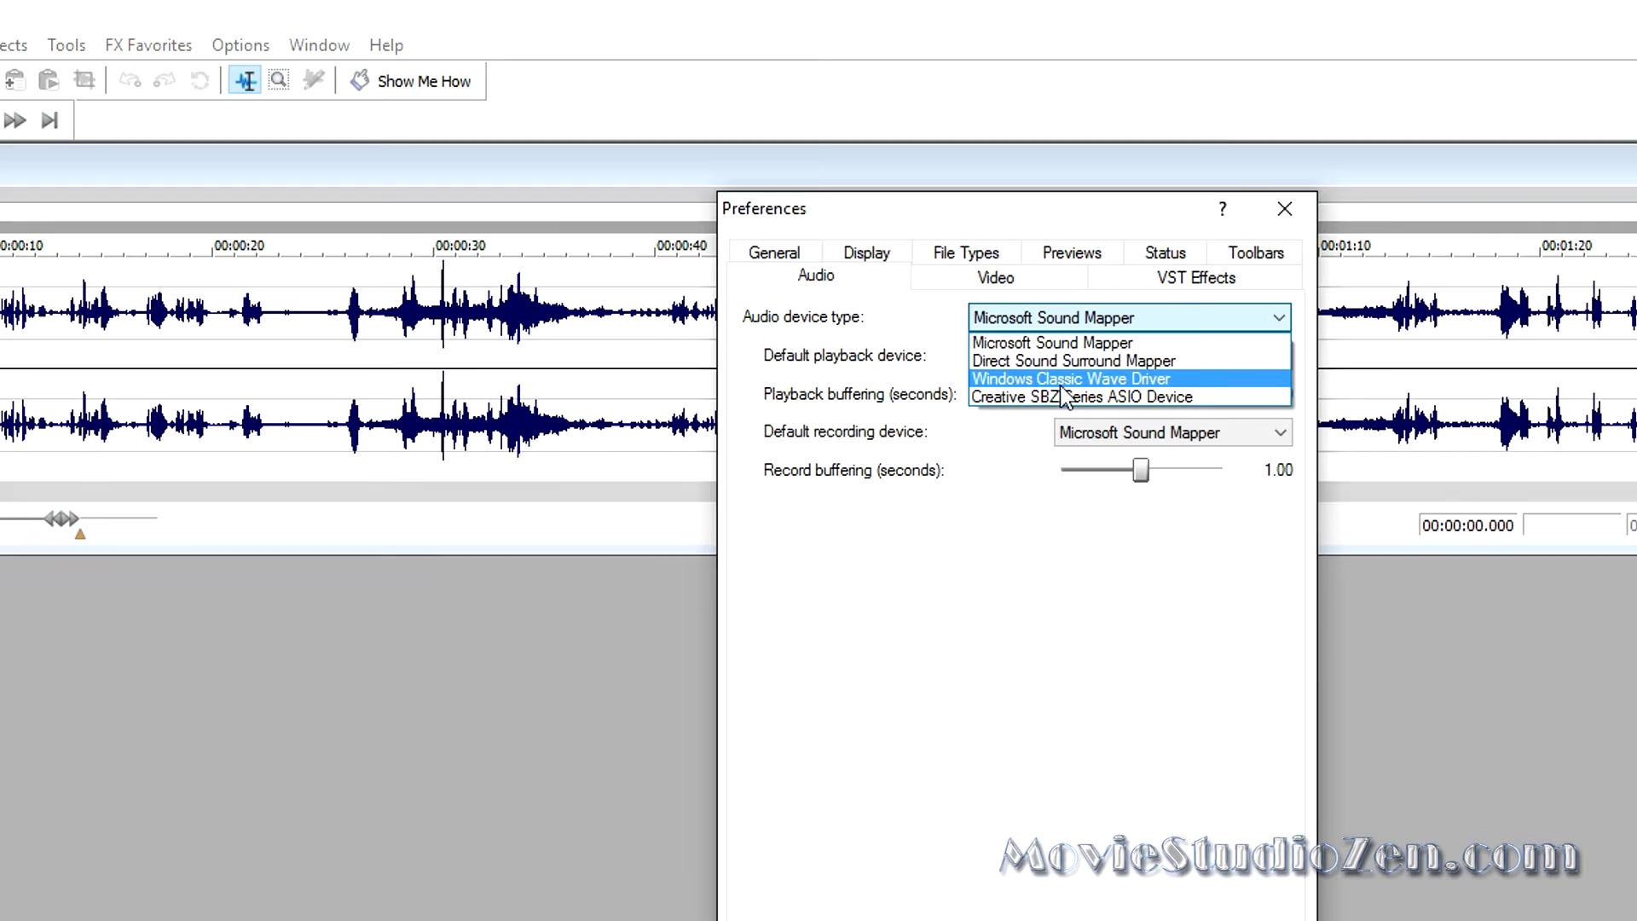
pyautogui.click(1063, 382)
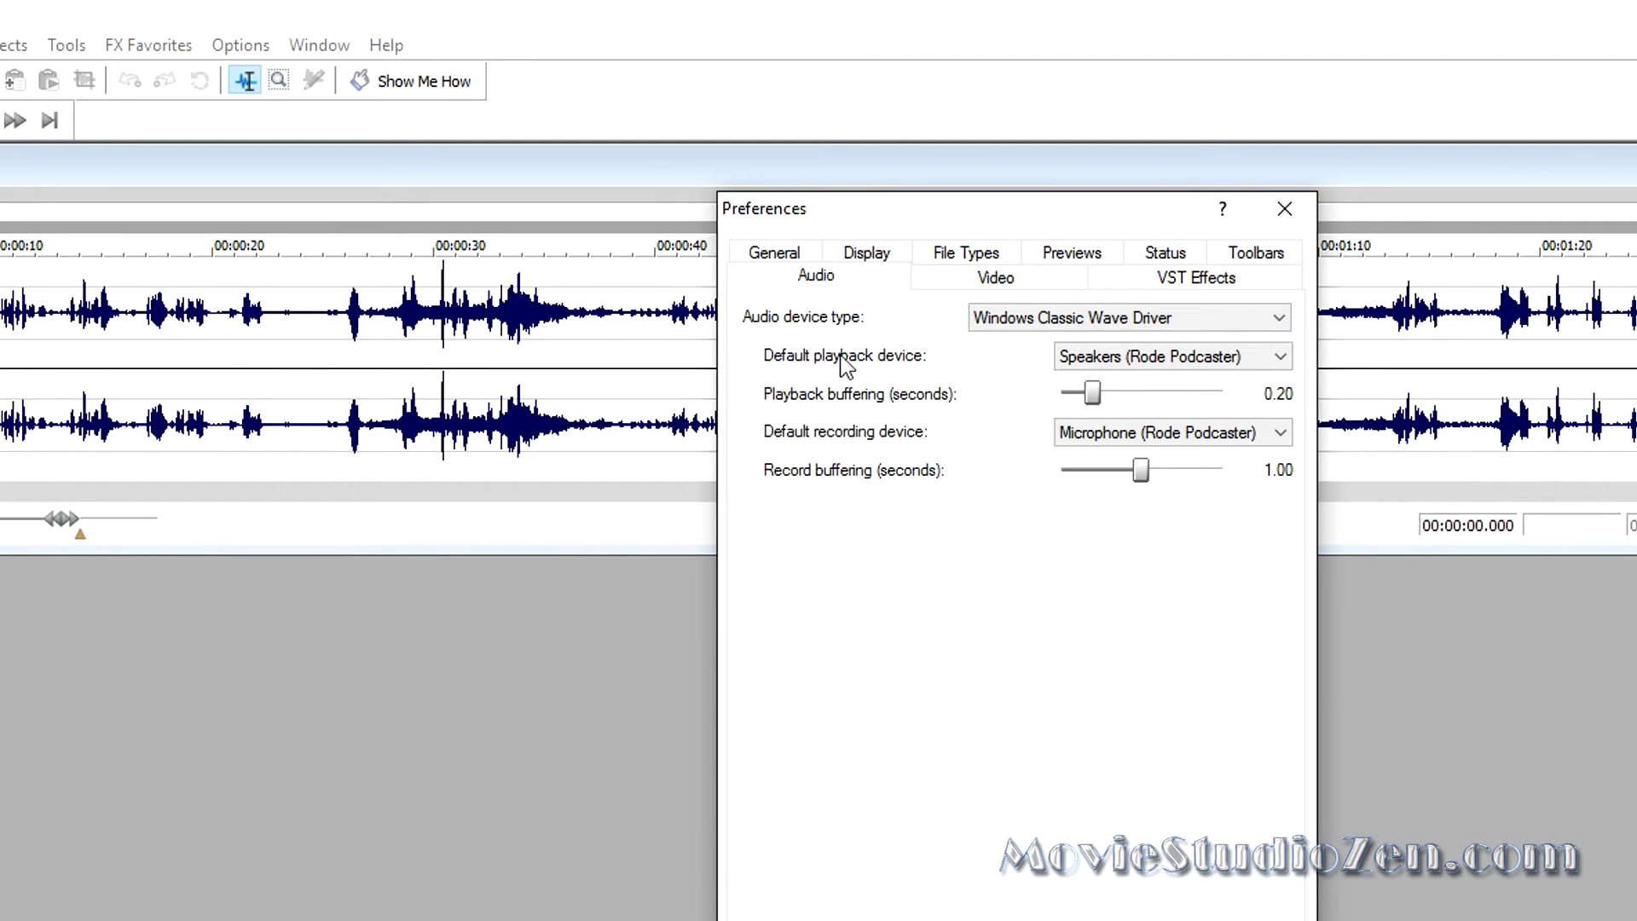
pyautogui.click(1273, 358)
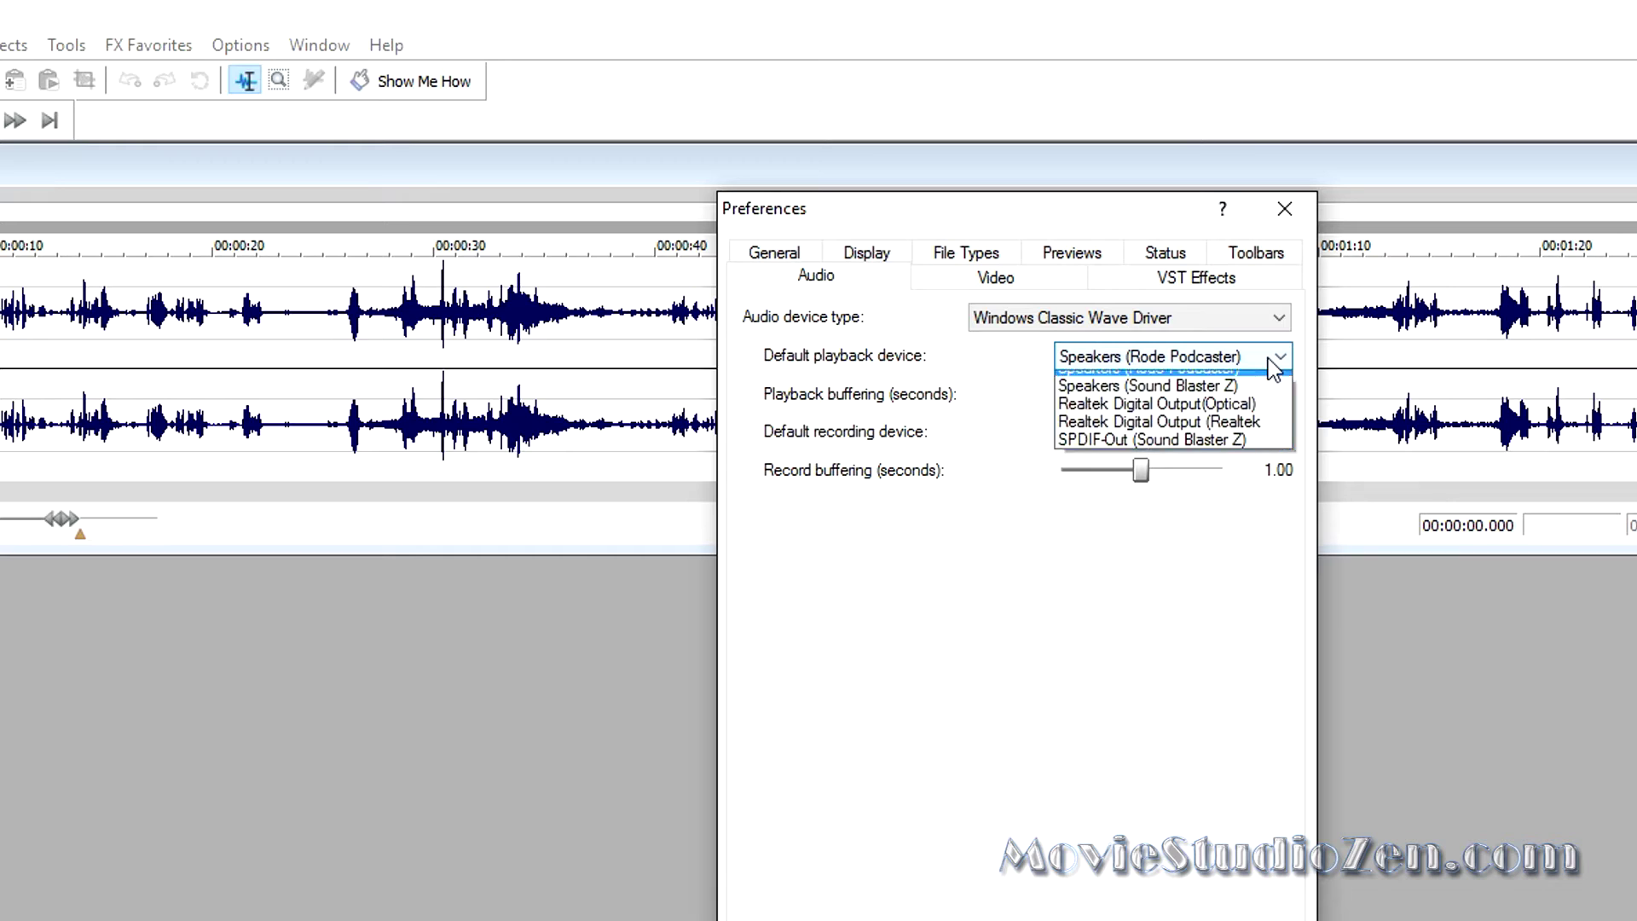
pyautogui.click(1274, 359)
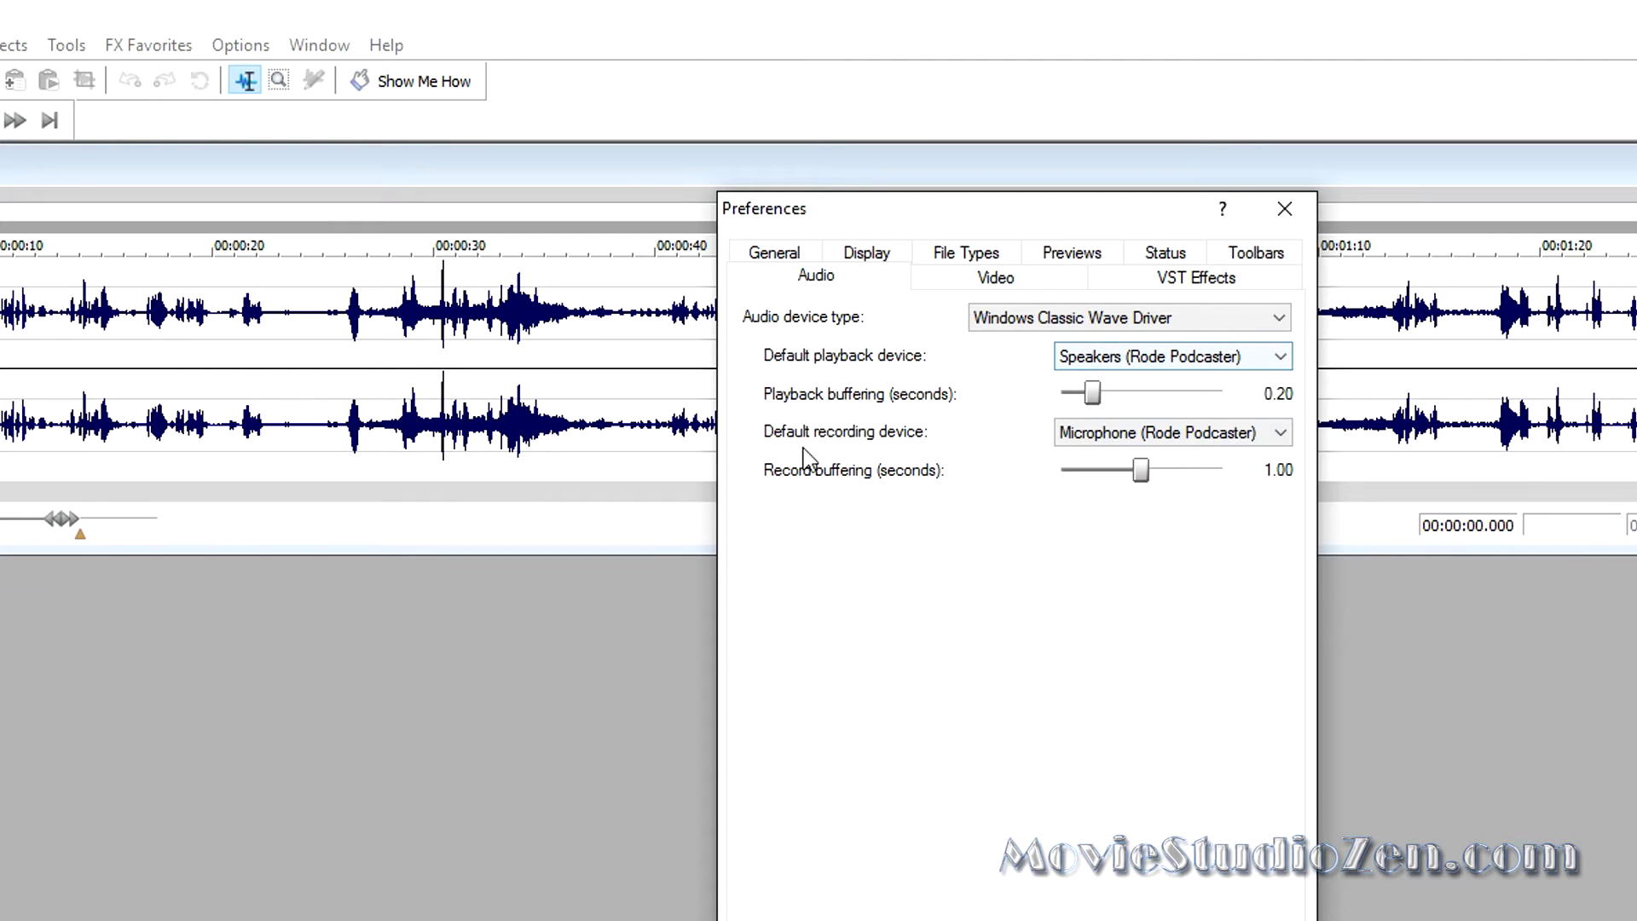
pyautogui.click(1268, 441)
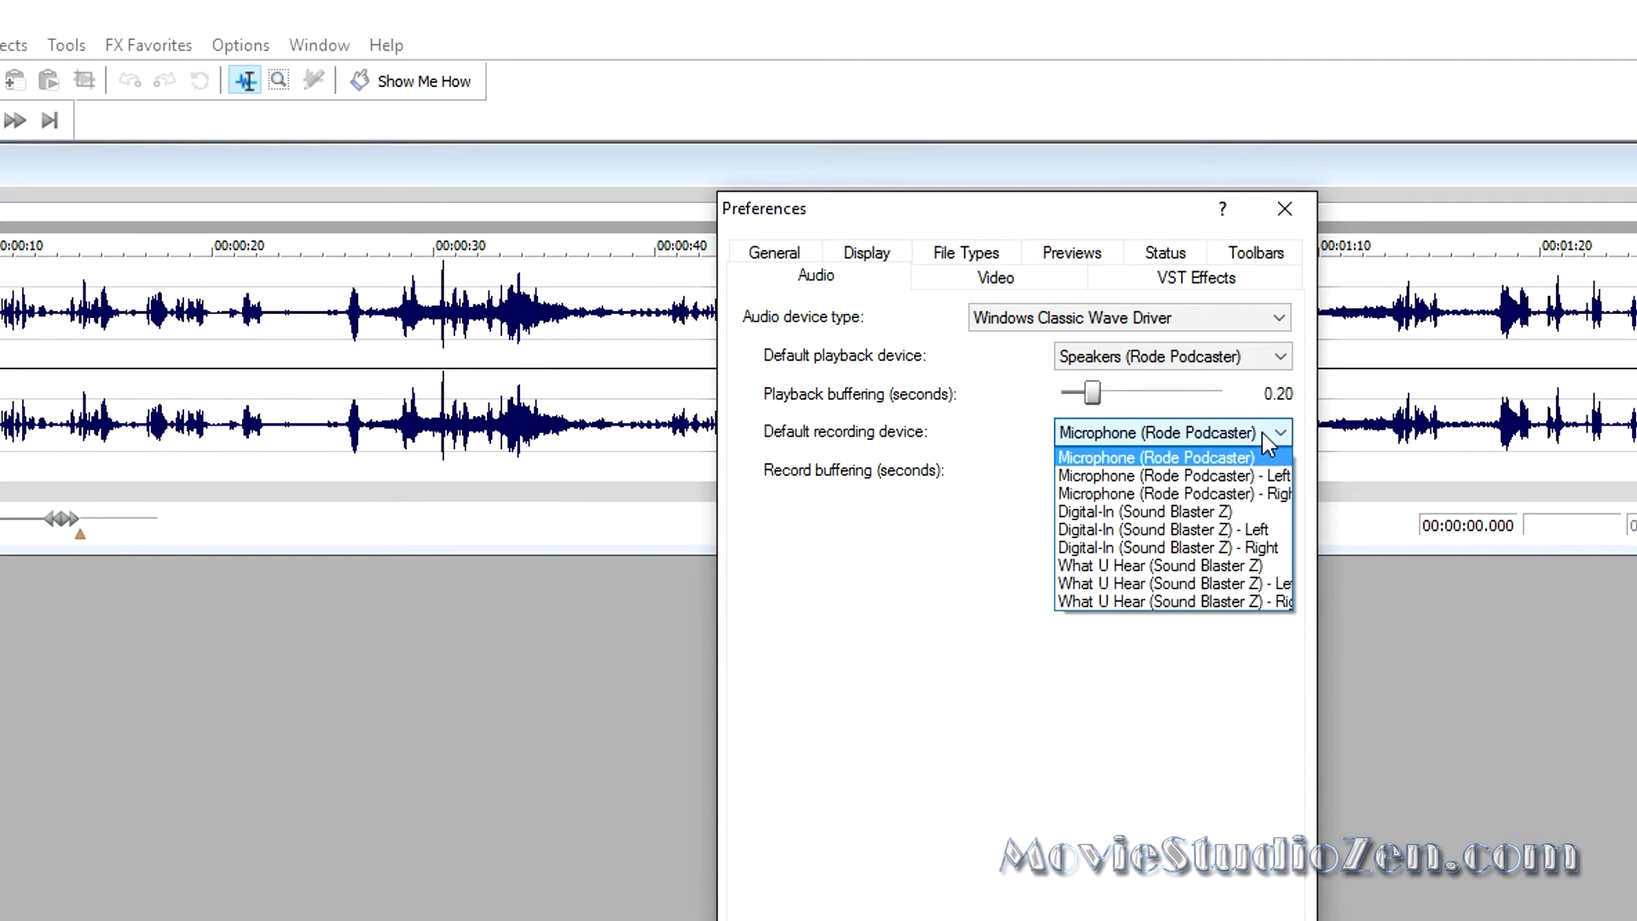
pyautogui.click(1267, 440)
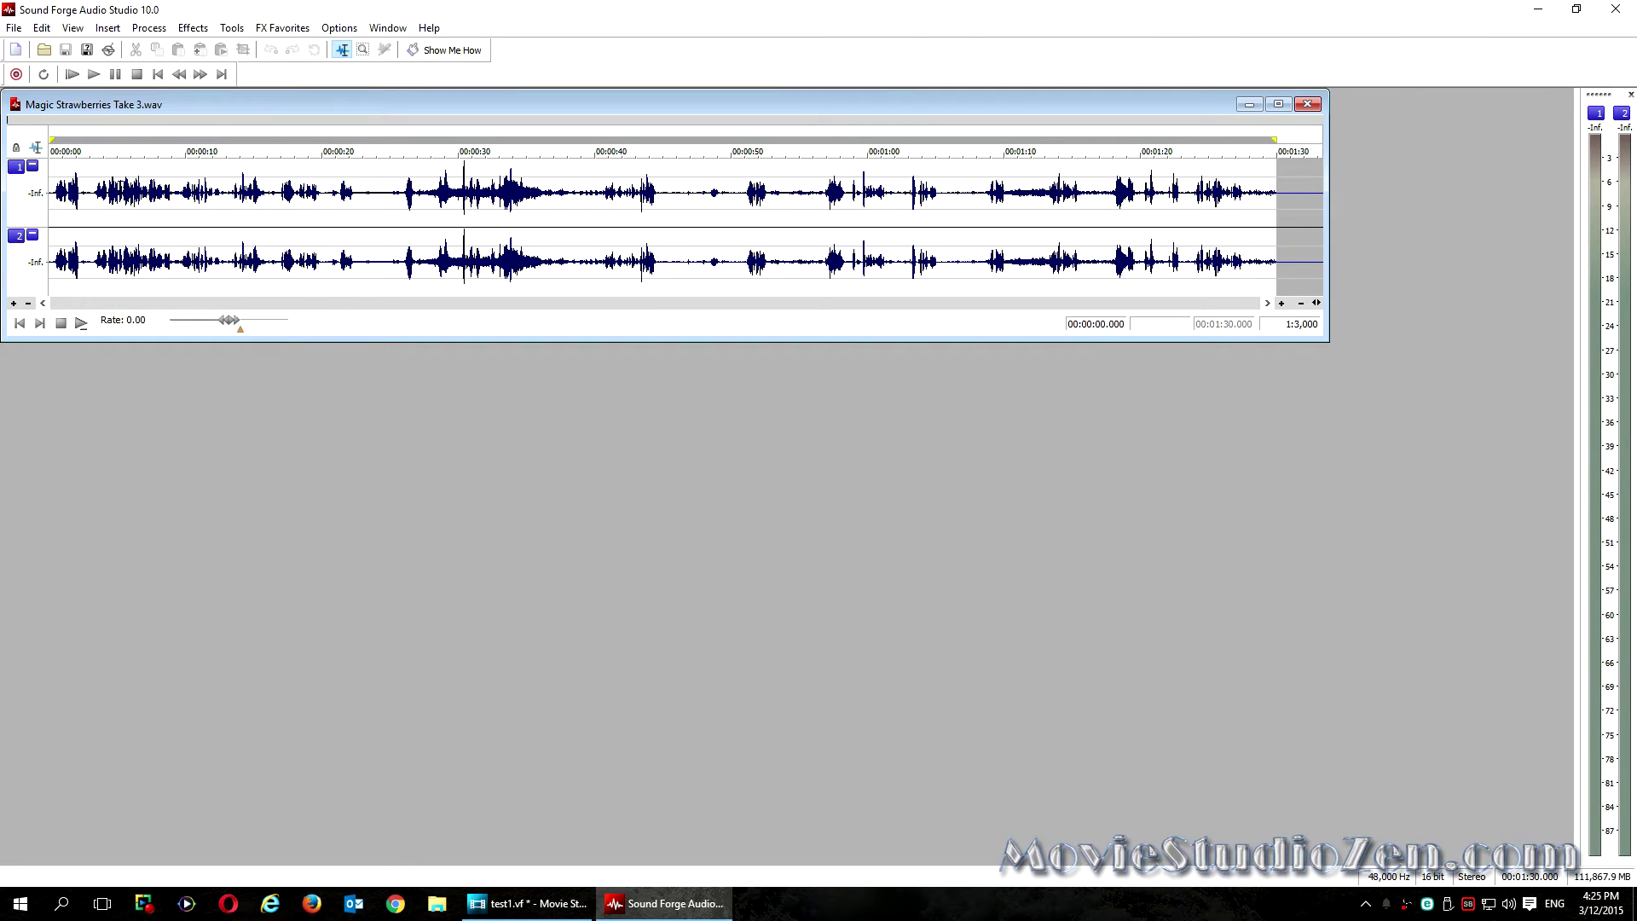
# Step: Apply the Audio Editing layout, place File Properties beside Explorer and enlarge the waveform window
pyautogui.click(74, 29)
pyautogui.moveTo(119, 89)
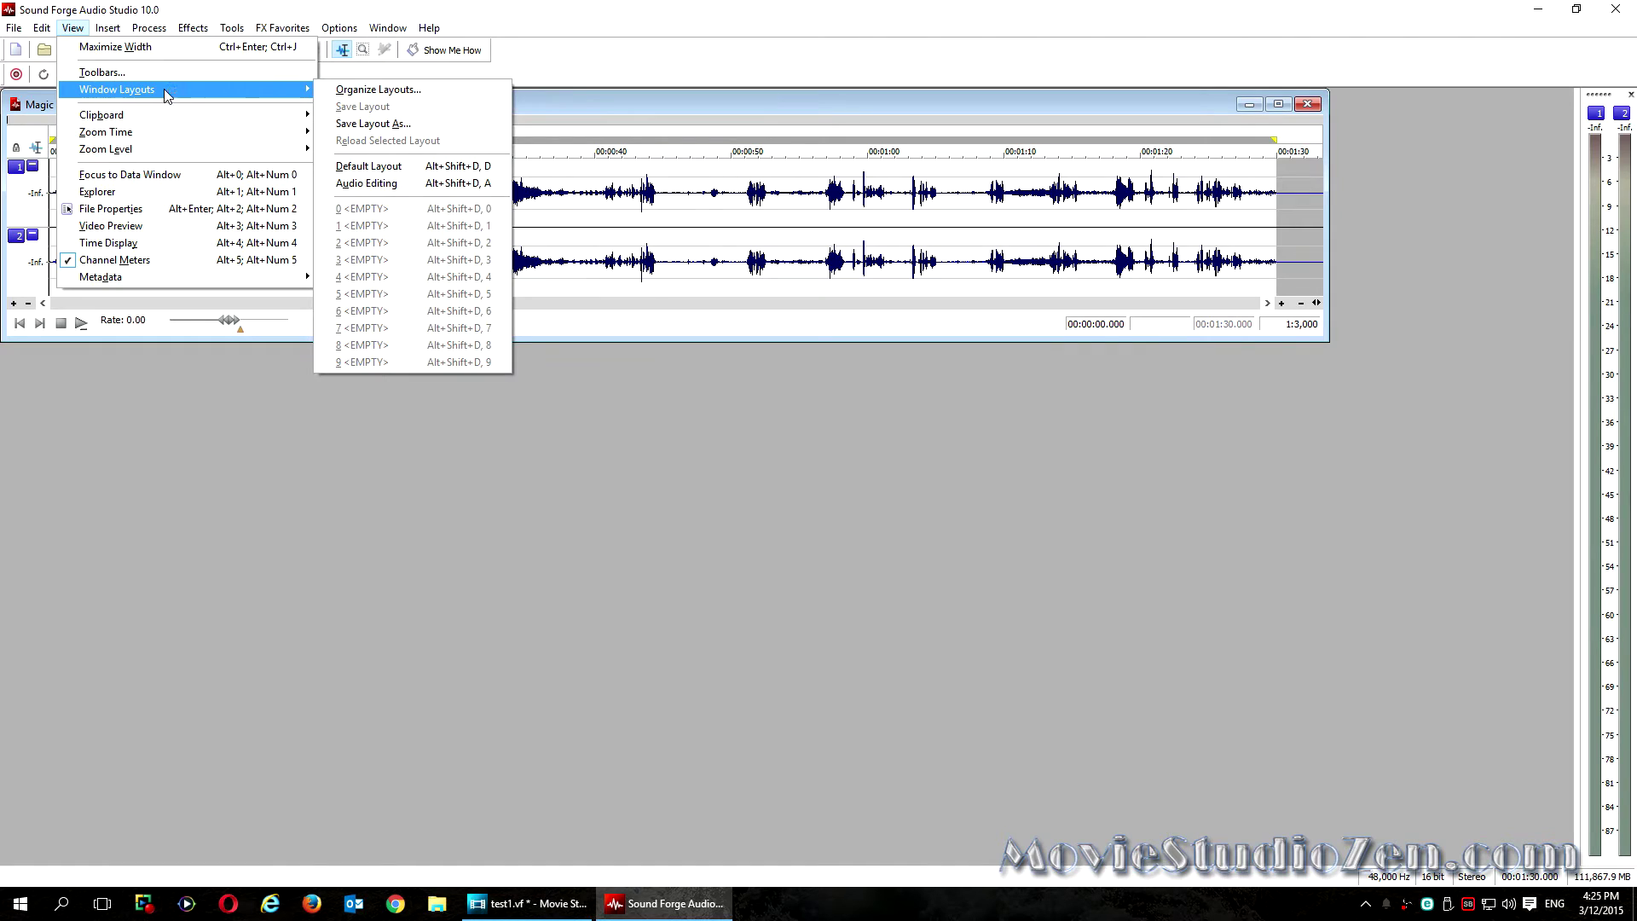
pyautogui.click(383, 187)
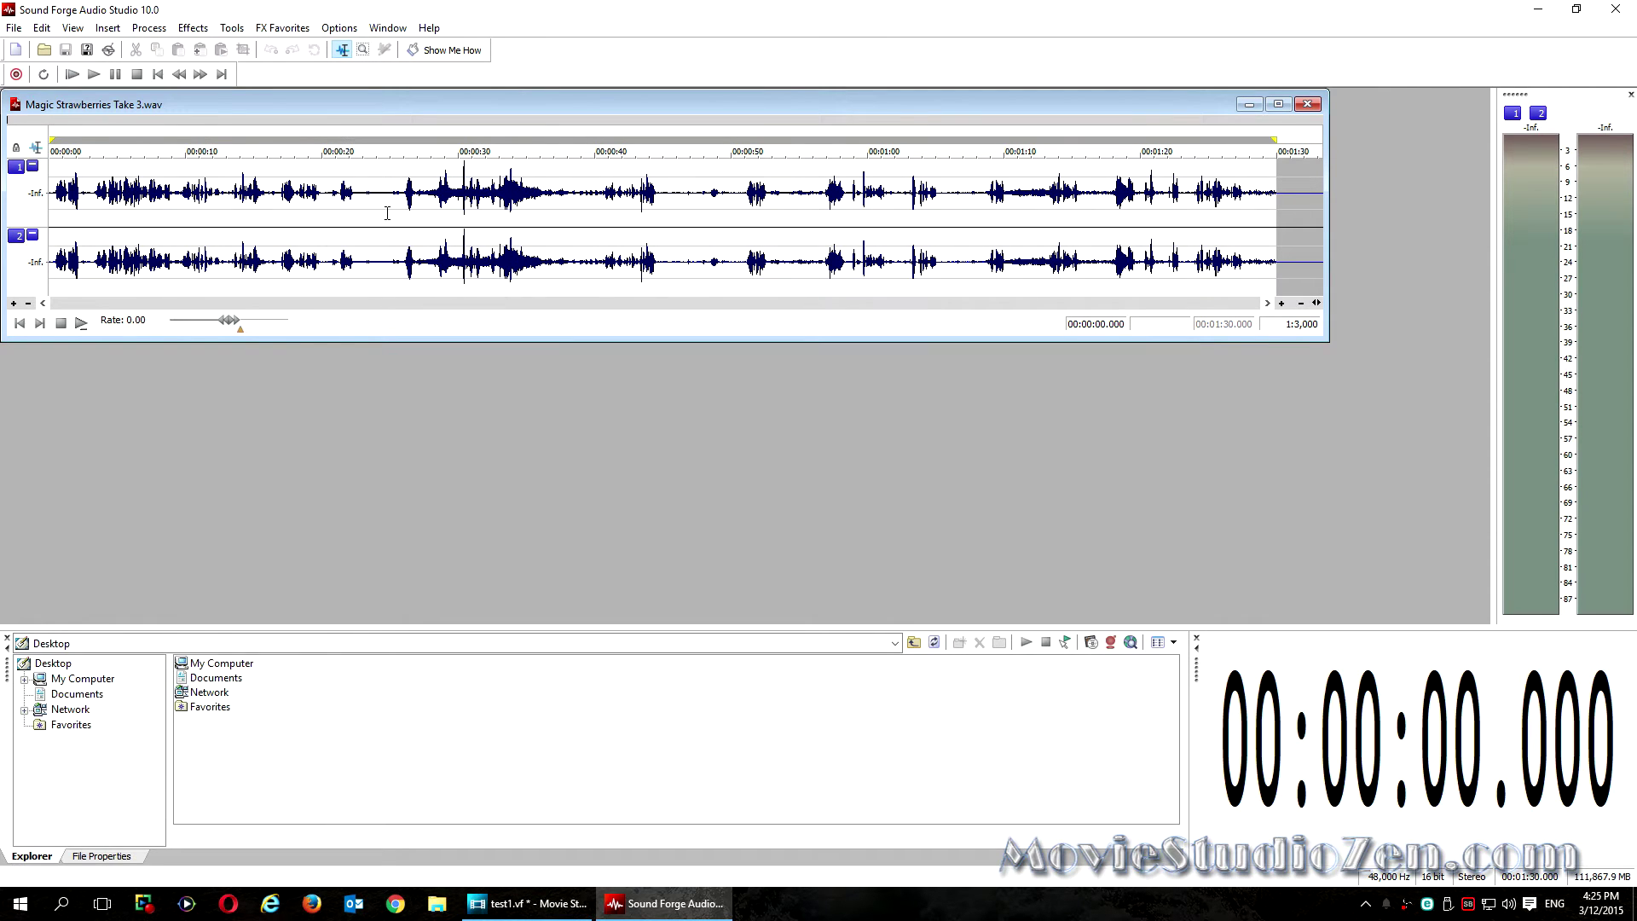
pyautogui.click(102, 857)
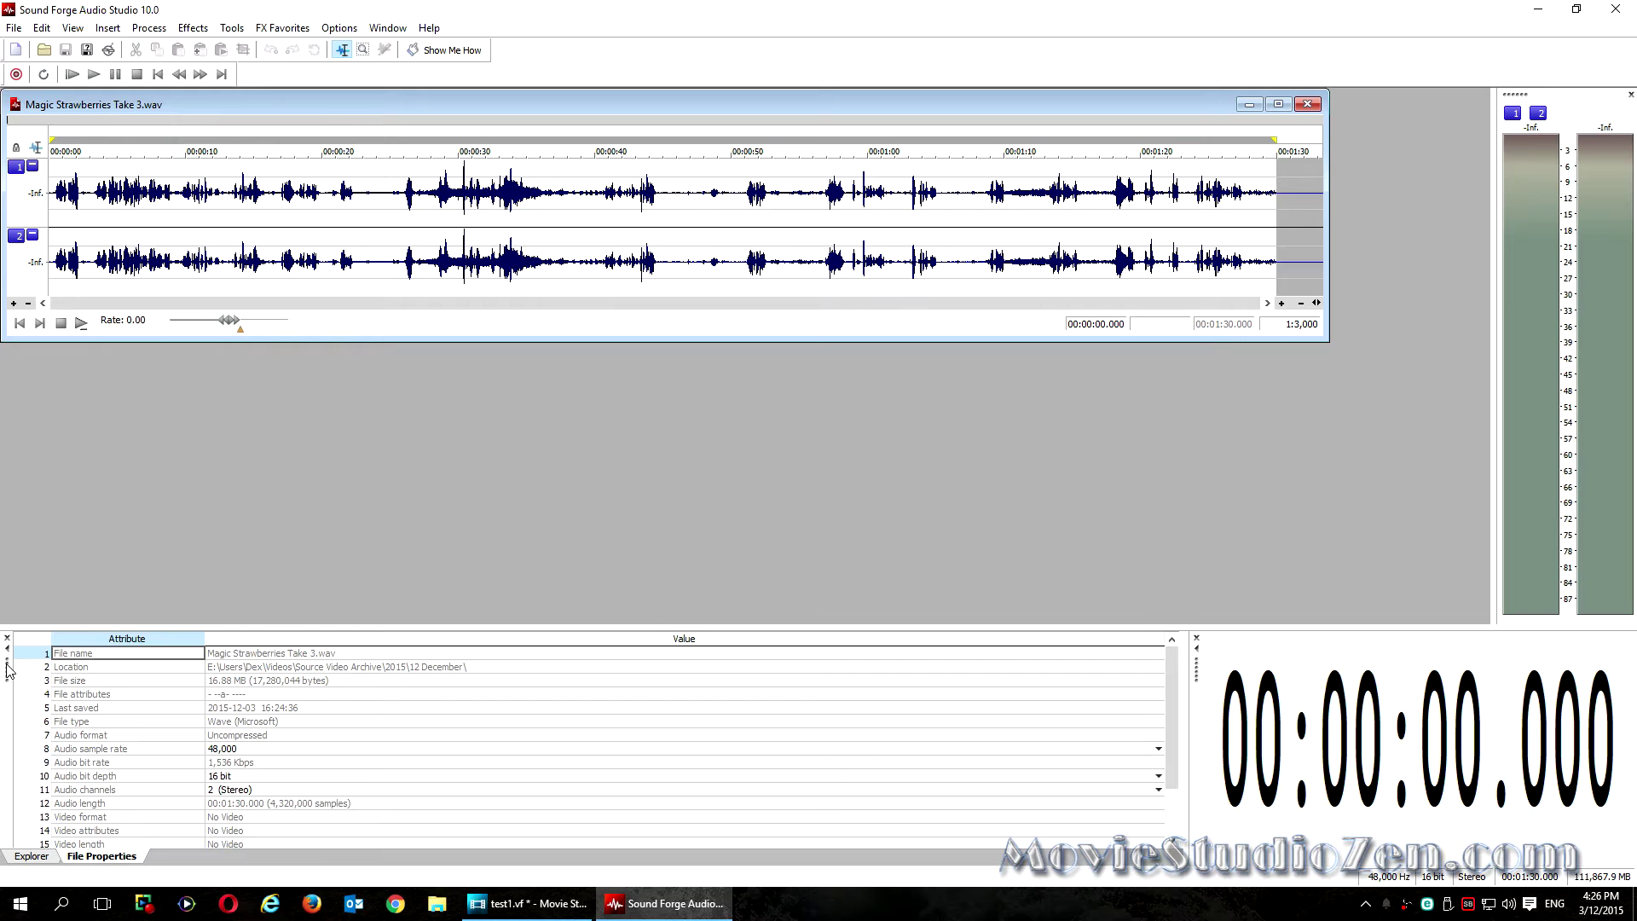
pyautogui.moveTo(11, 679); pyautogui.dragTo(598, 671)
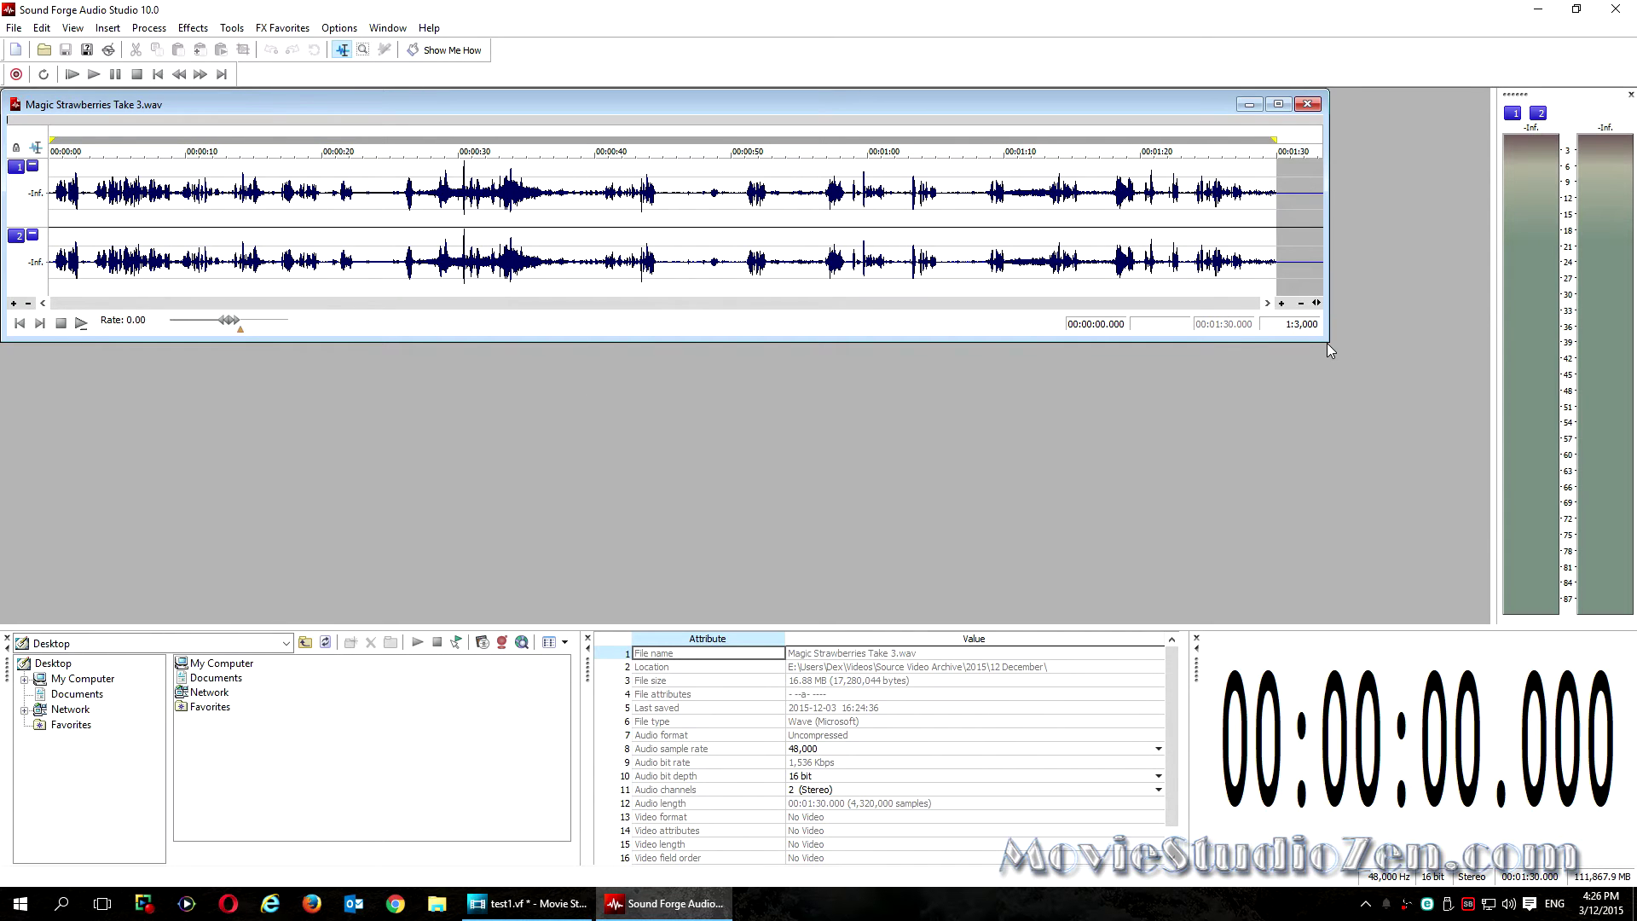
pyautogui.moveTo(1328, 341)
pyautogui.mouseDown()
pyautogui.moveTo(1407, 442)
pyautogui.moveTo(1454, 465)
pyautogui.mouseUp()
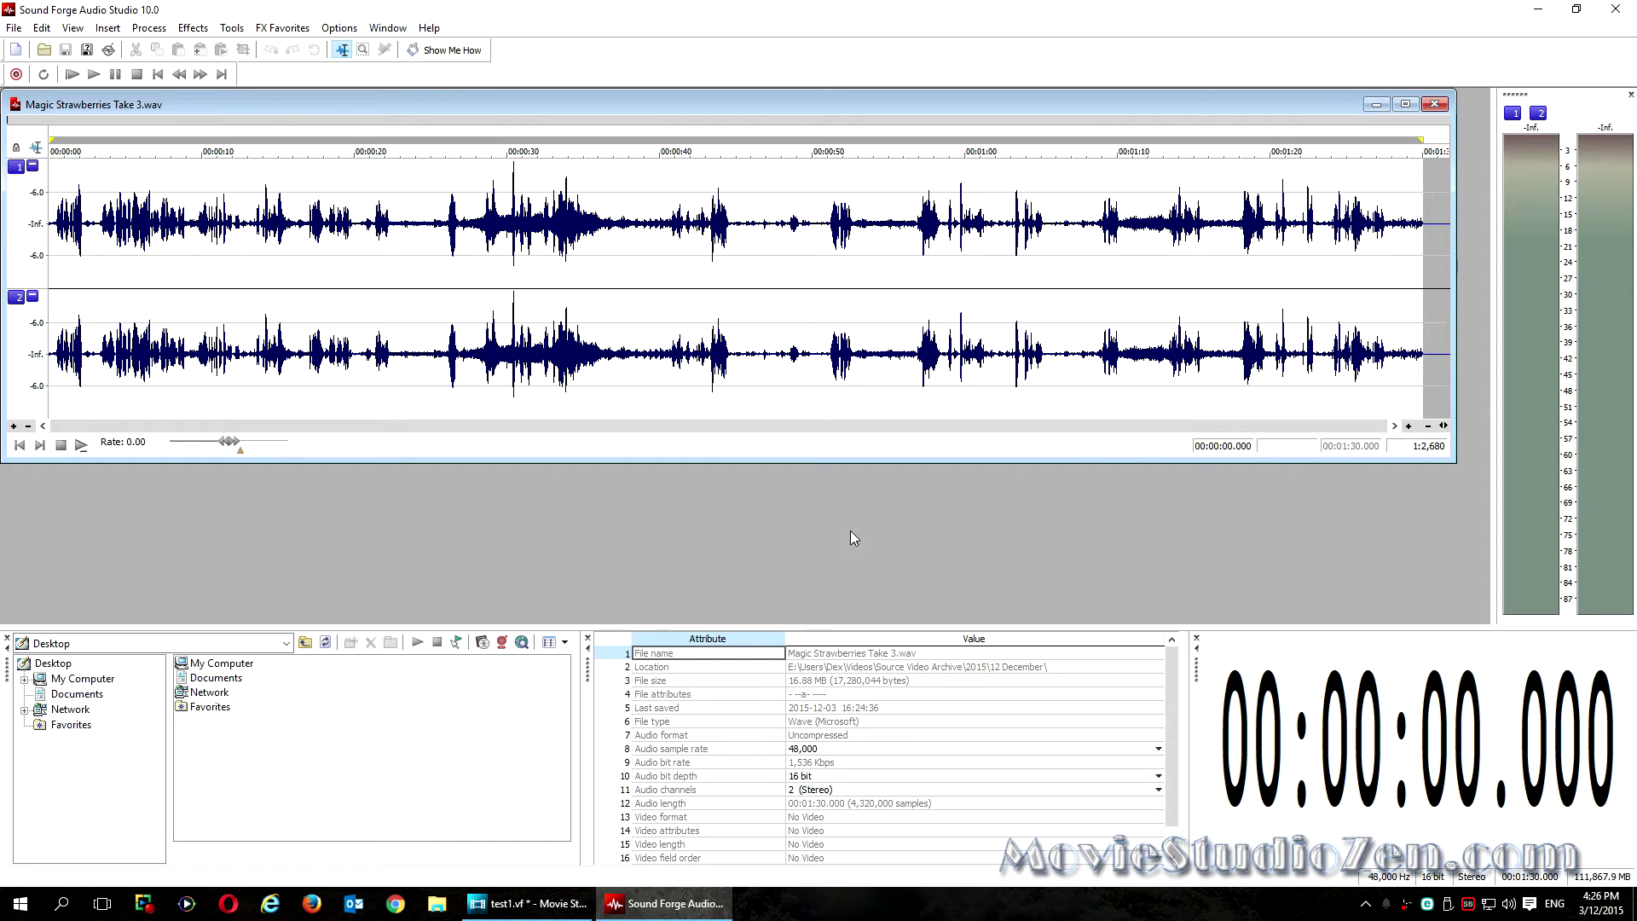
# Step: Switch to the Movie Studio project and glance at the View options without changing them
pyautogui.click(522, 911)
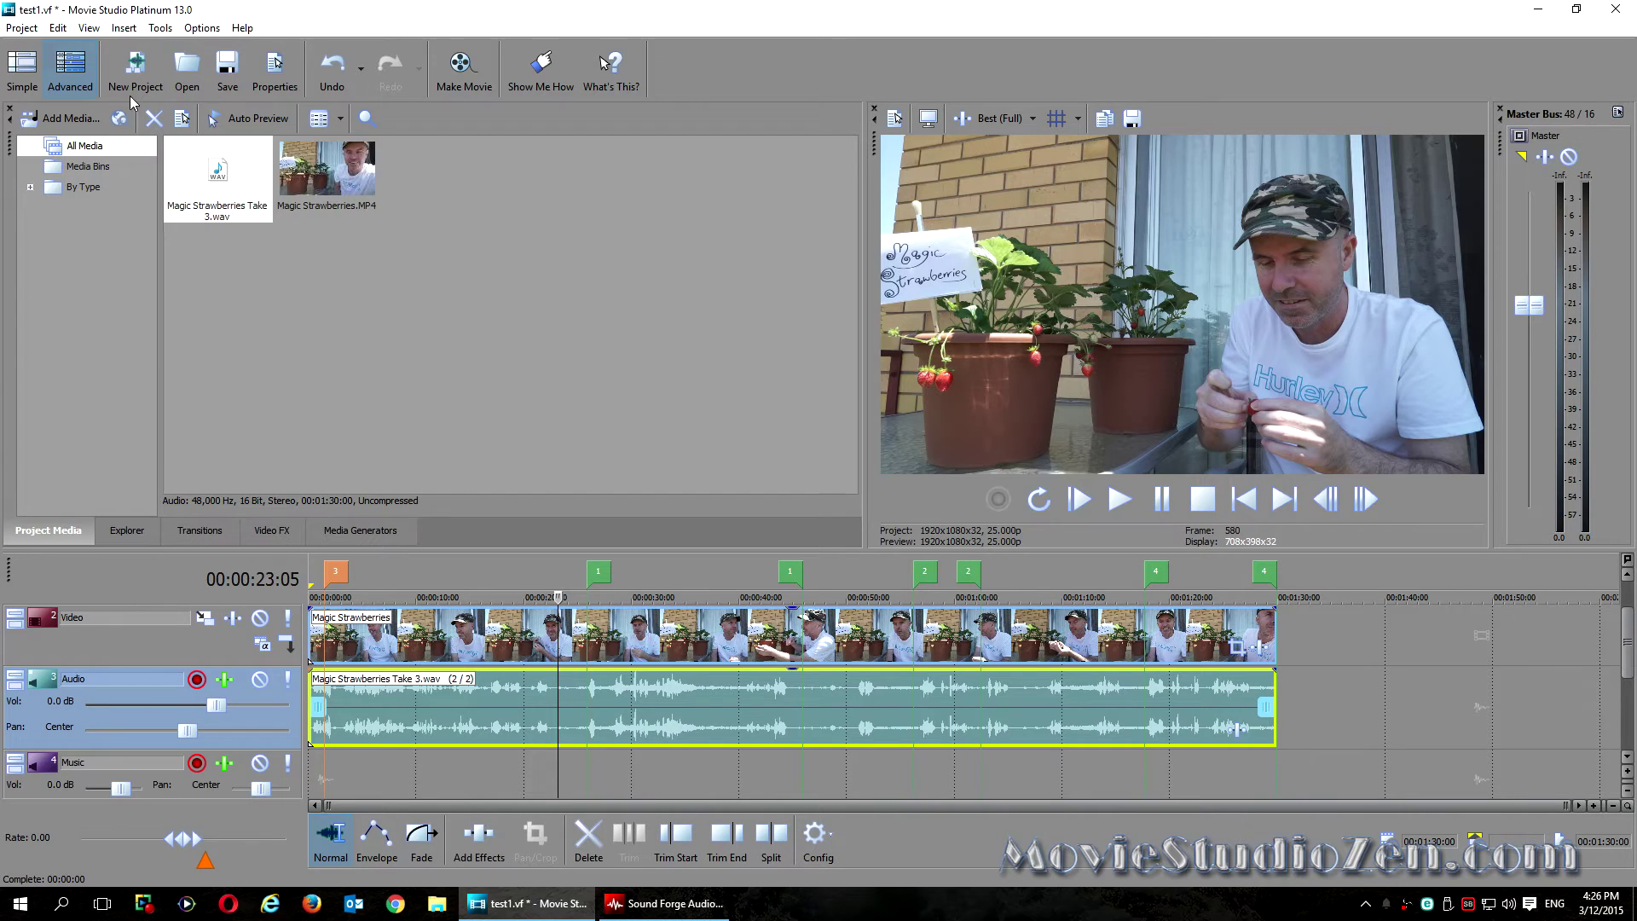
pyautogui.click(89, 28)
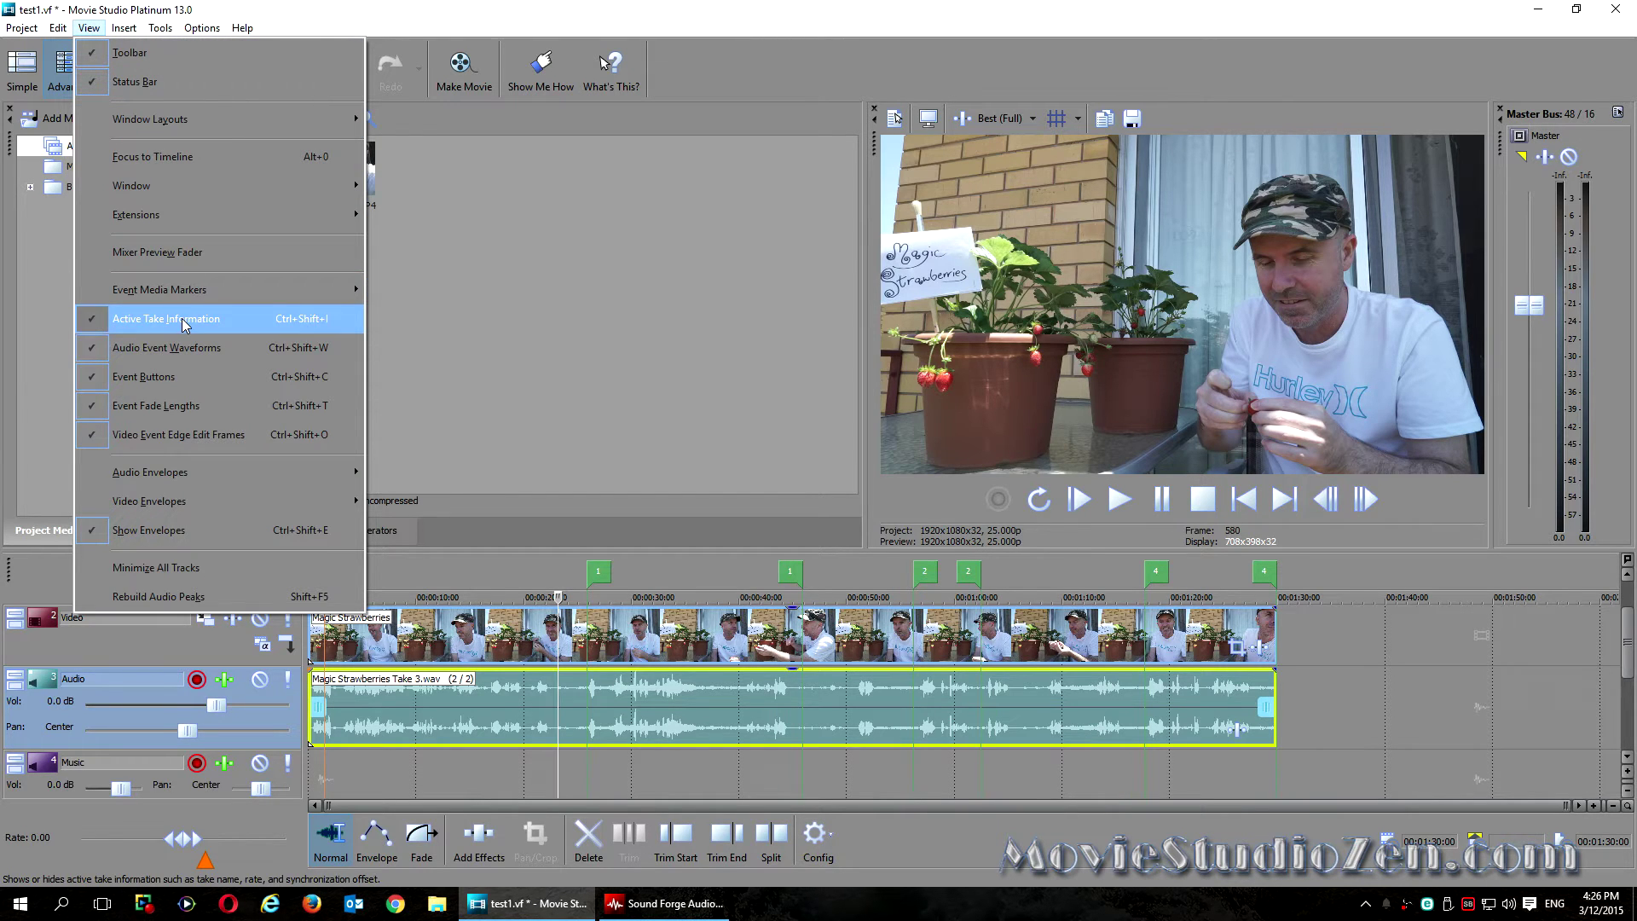
pyautogui.click(501, 382)
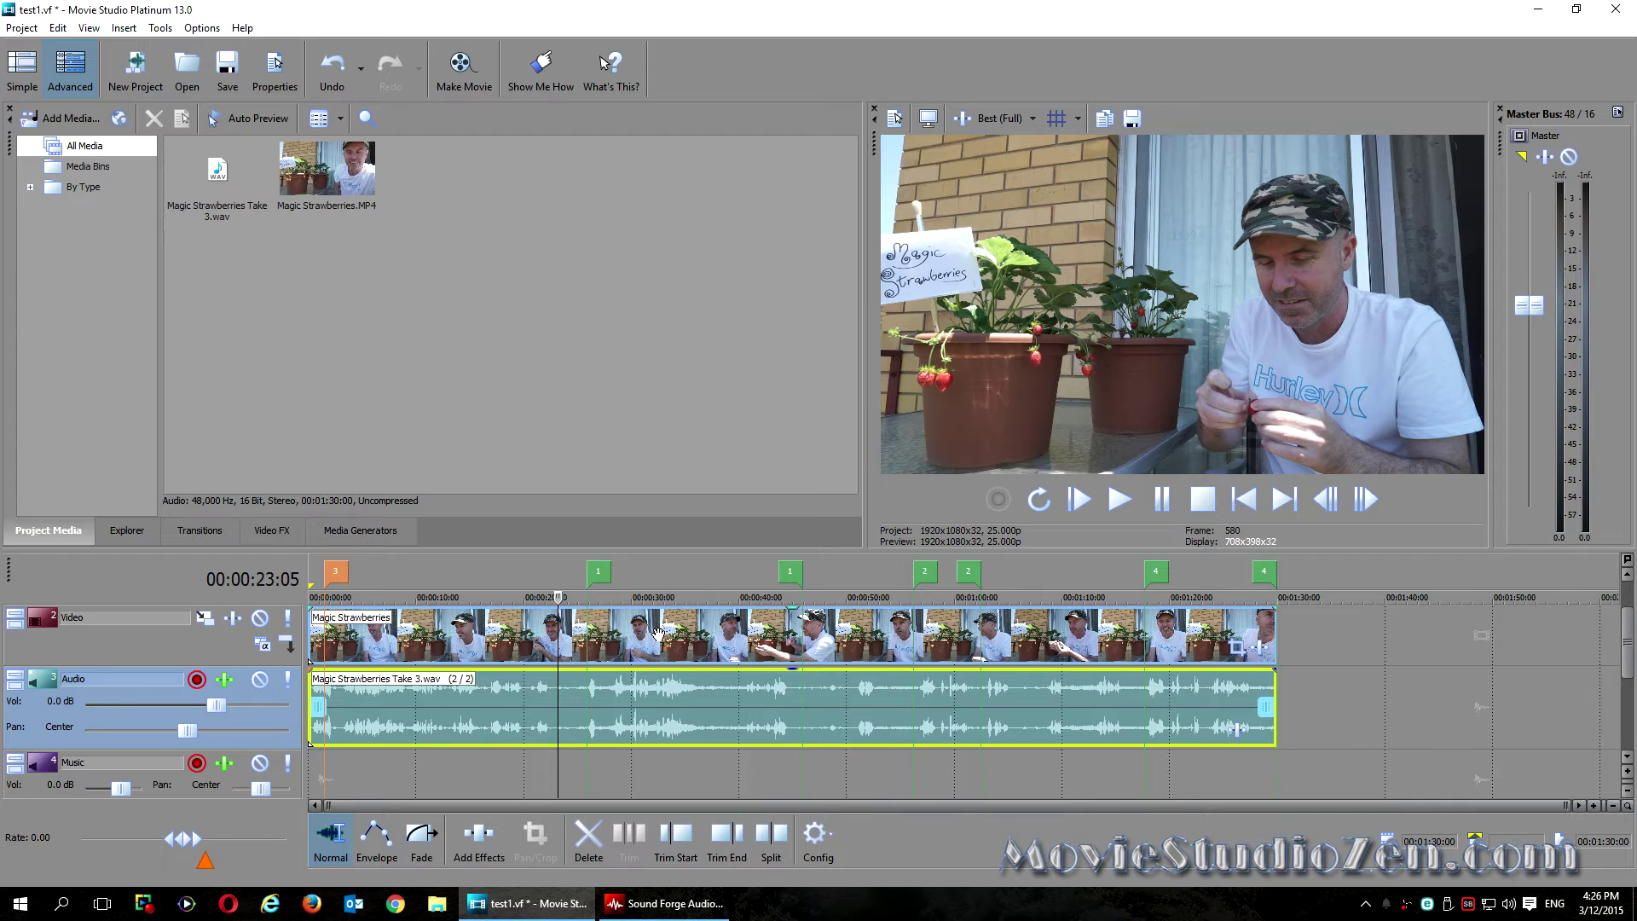
# Step: Back in Movie Studio, put the playhead near 25 seconds and send the audio event to Sound Forge with Ctrl+E
pyautogui.click(674, 908)
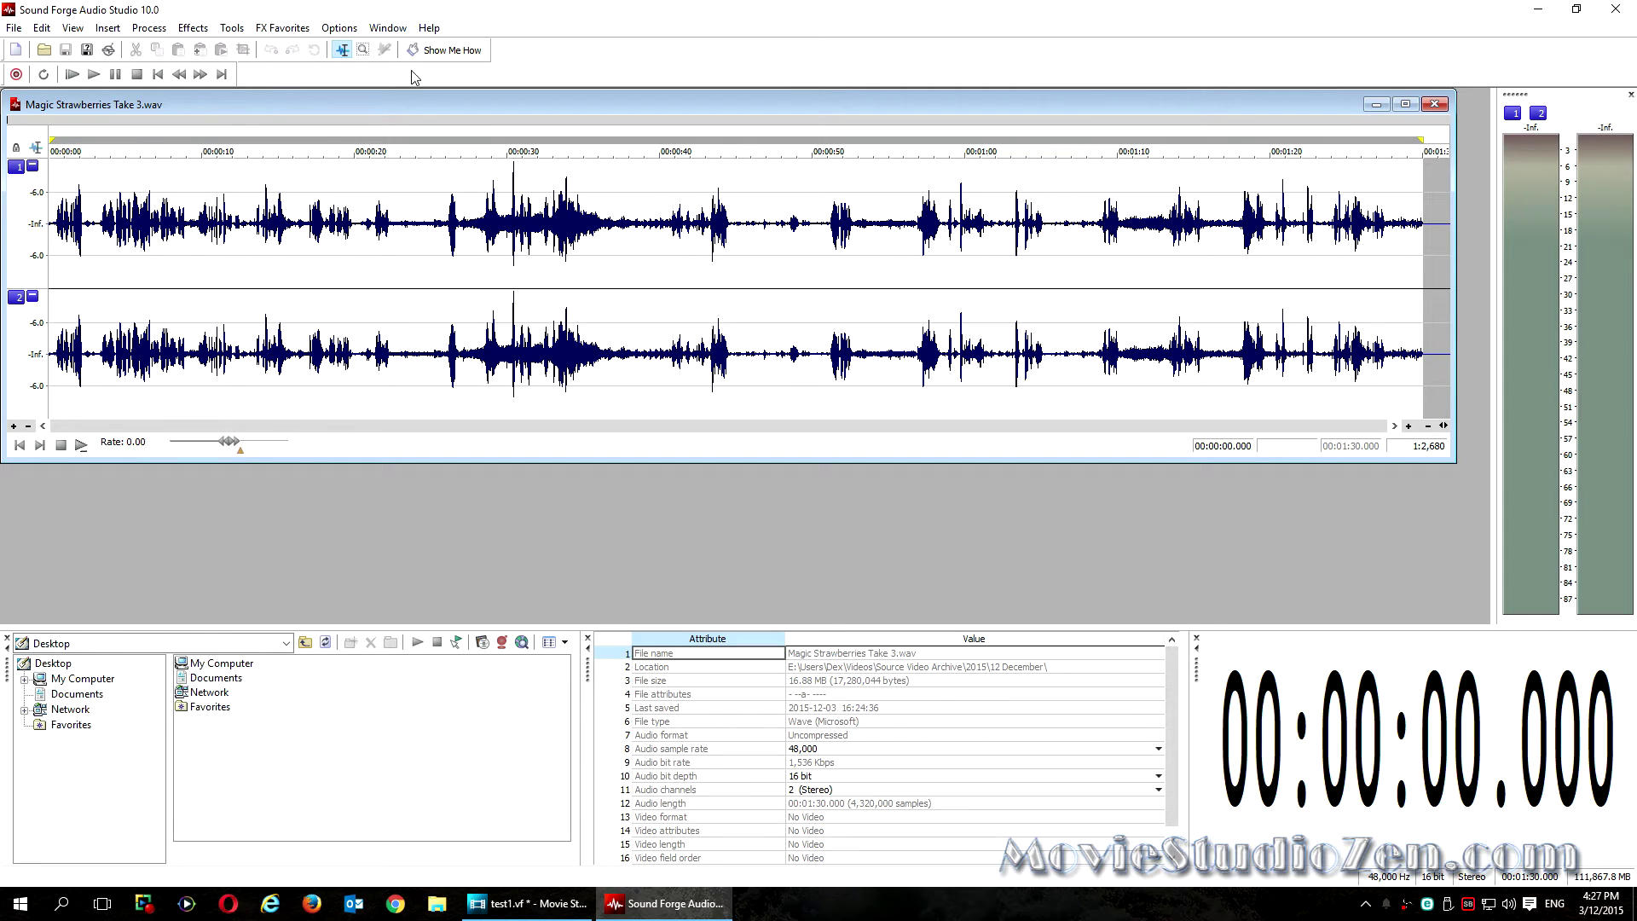
pyautogui.click(528, 903)
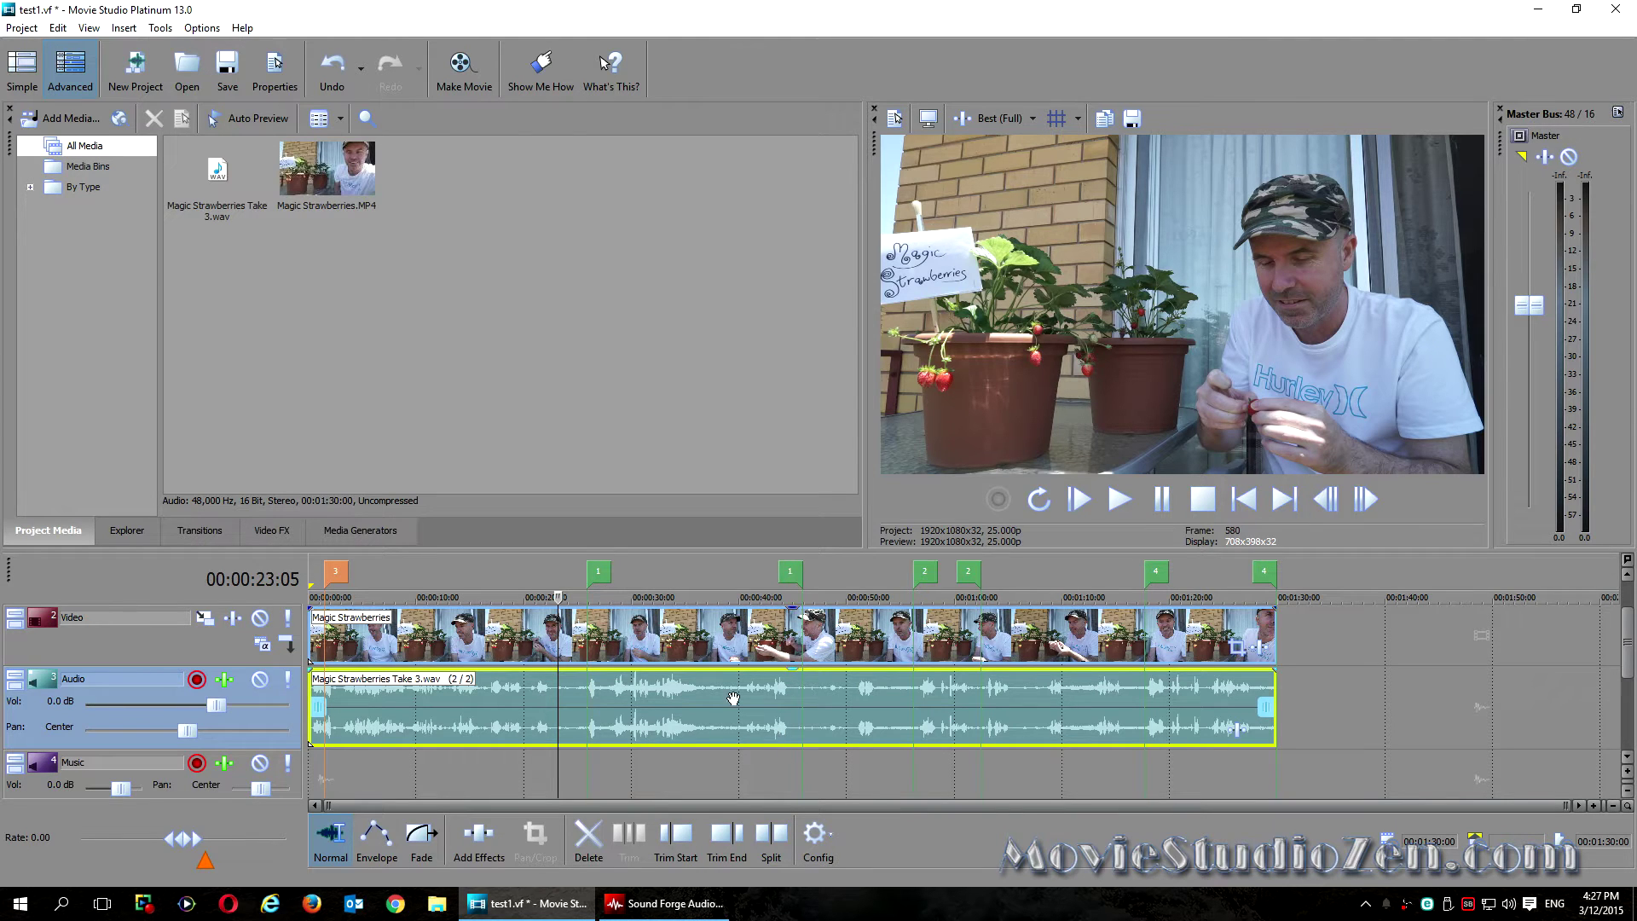
pyautogui.click(586, 707)
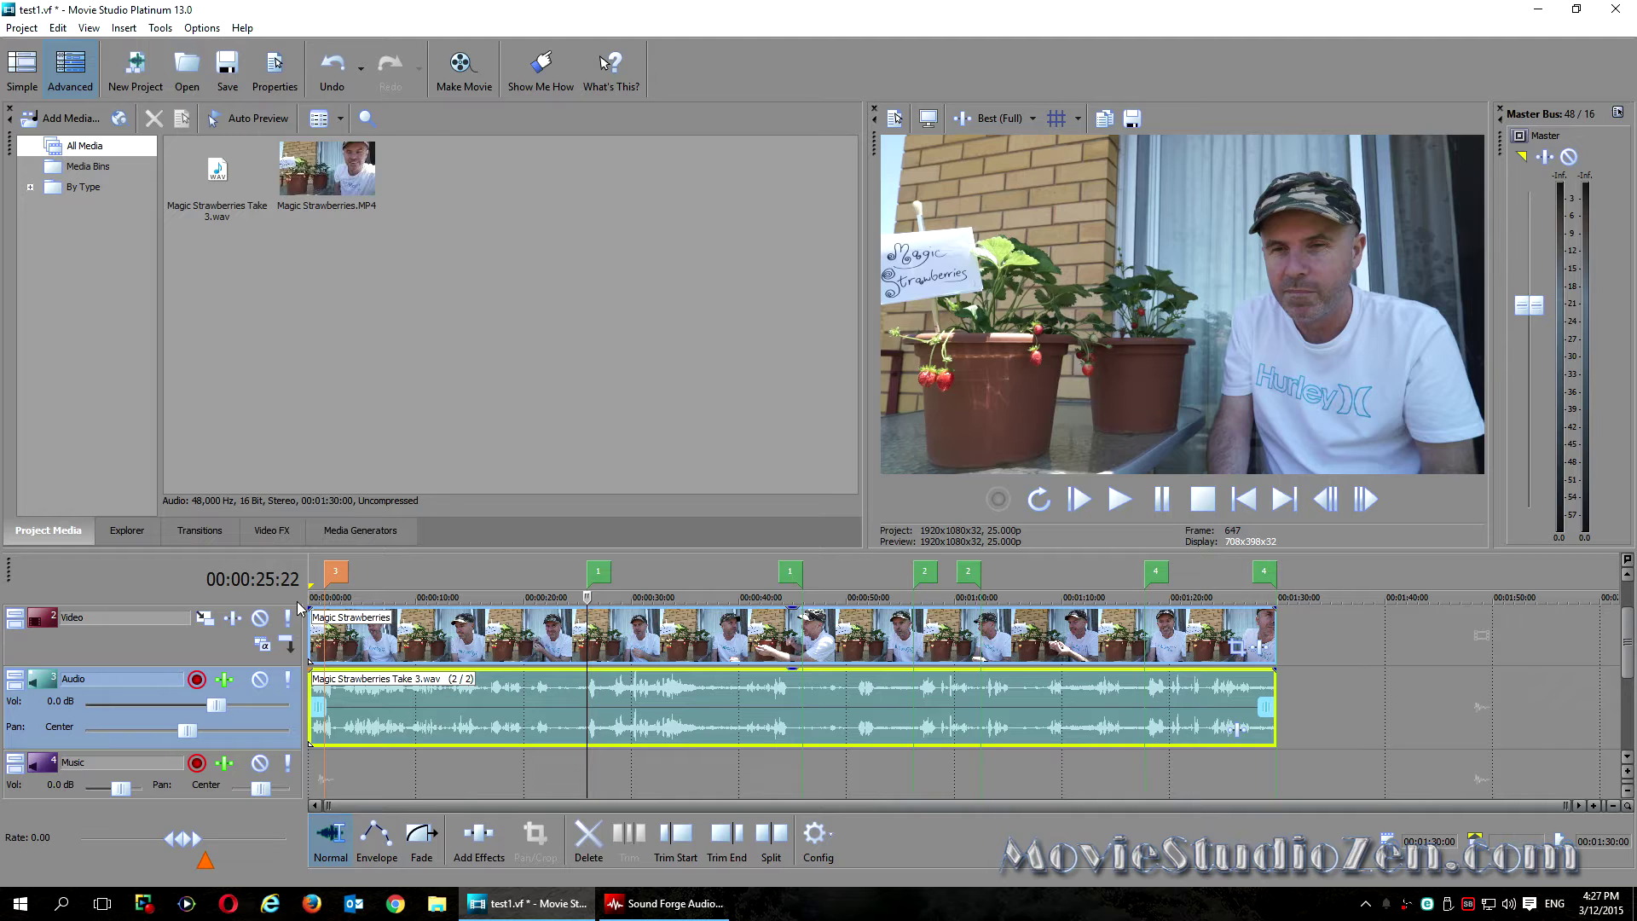
pyautogui.hotkey('ctrl', 'e')
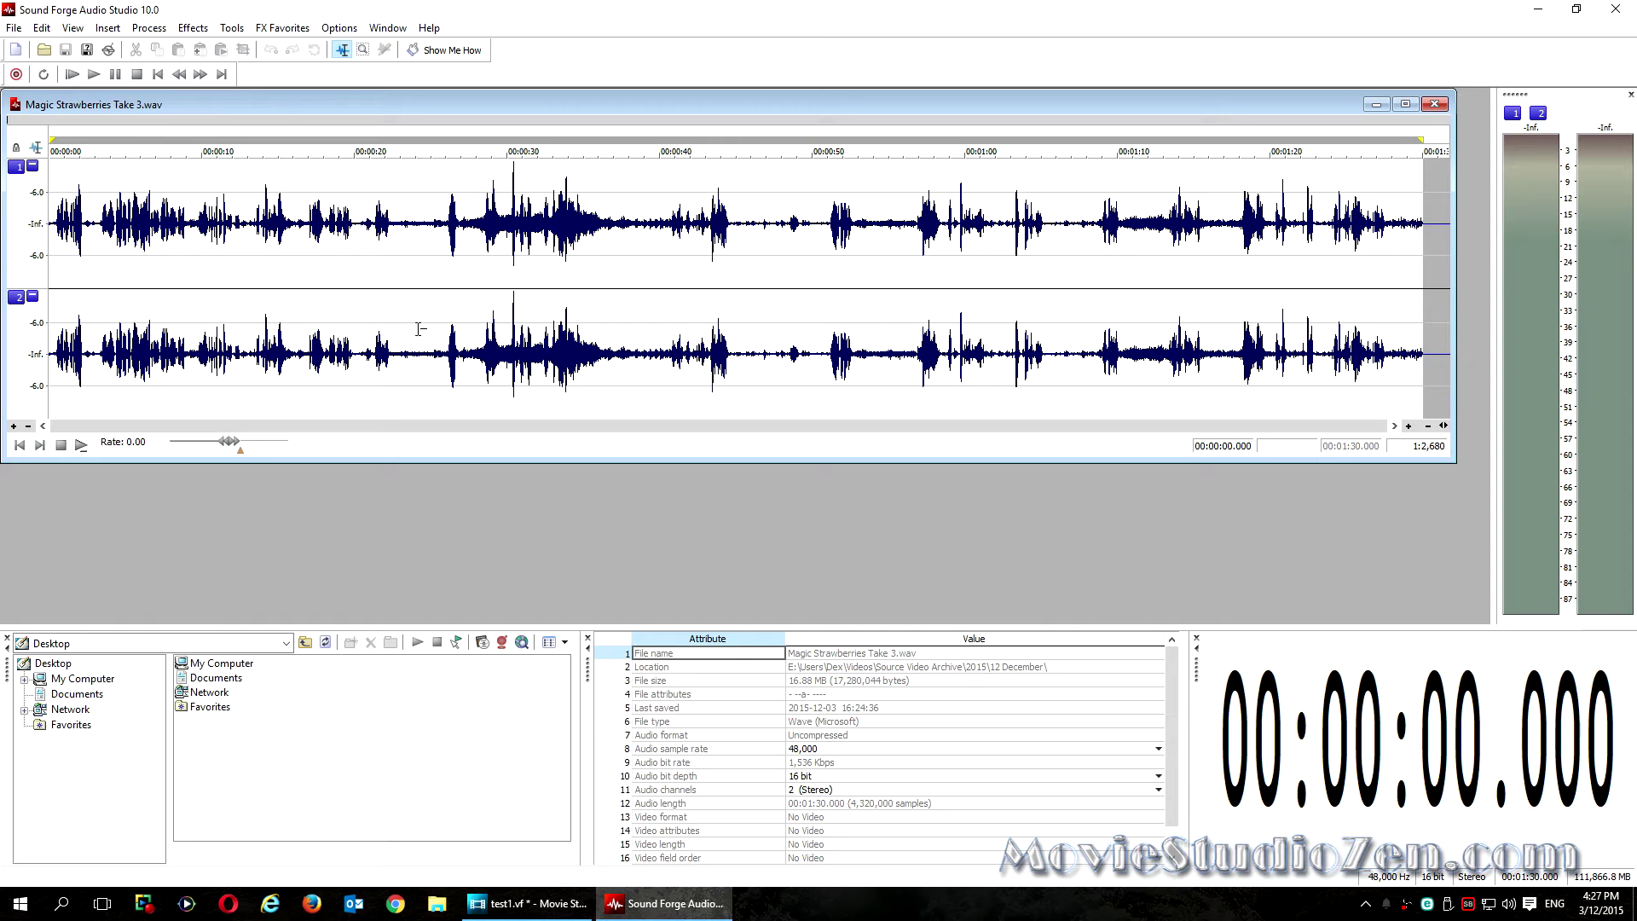
# Step: After trying single-channel selections, select about 0:24 to 0:46 across both channels
pyautogui.click(405, 288)
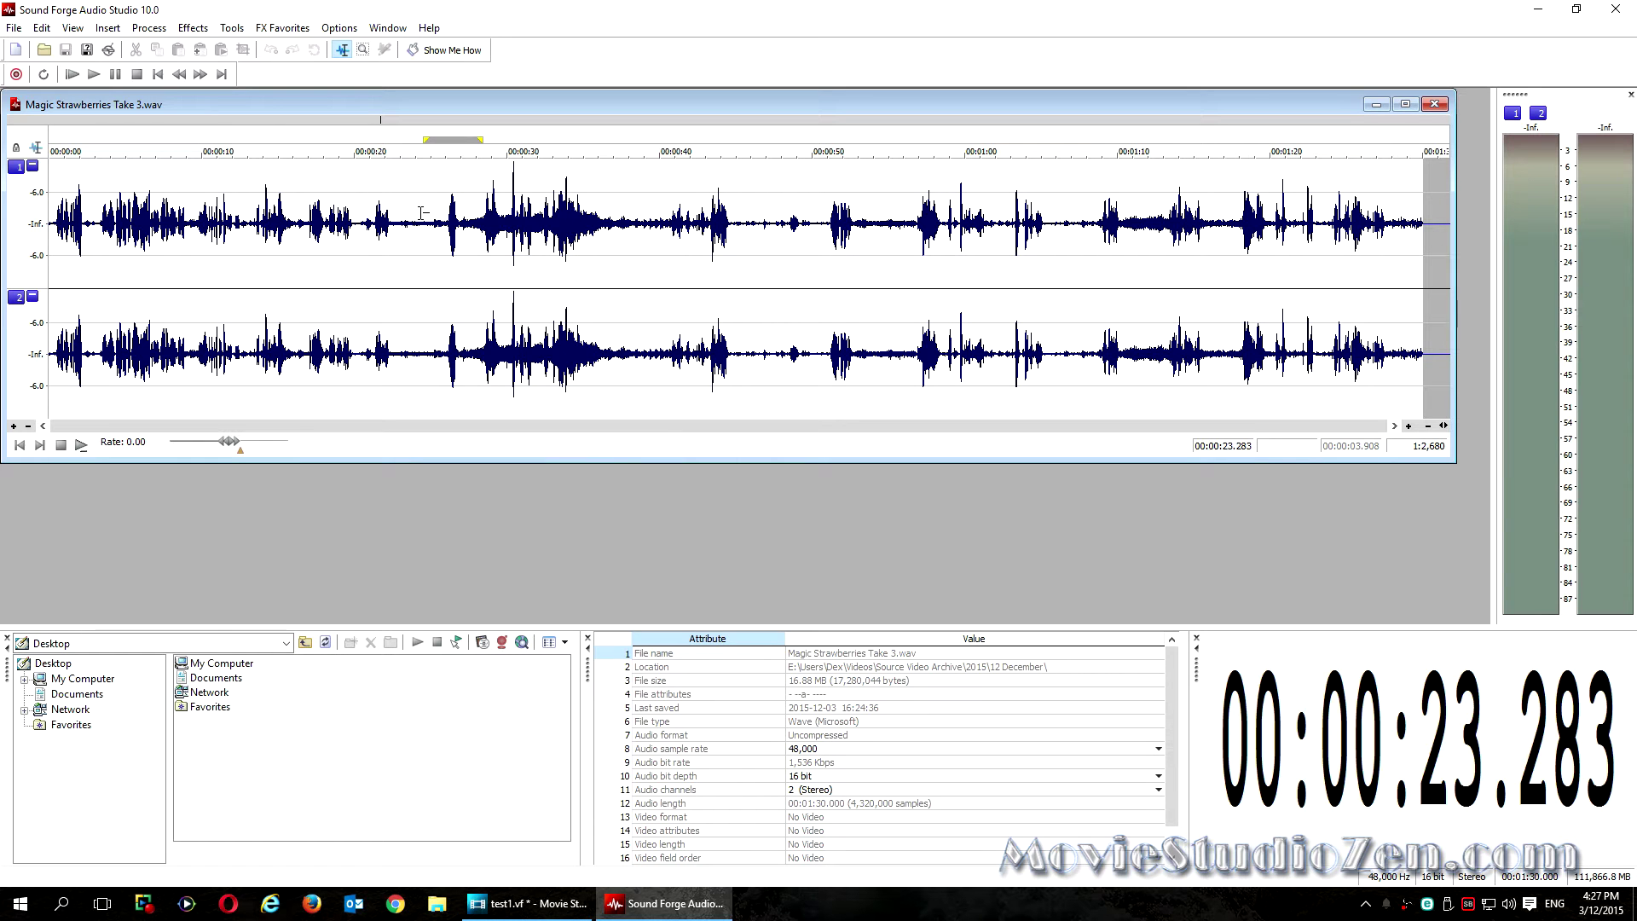
pyautogui.moveTo(420, 218); pyautogui.dragTo(525, 223)
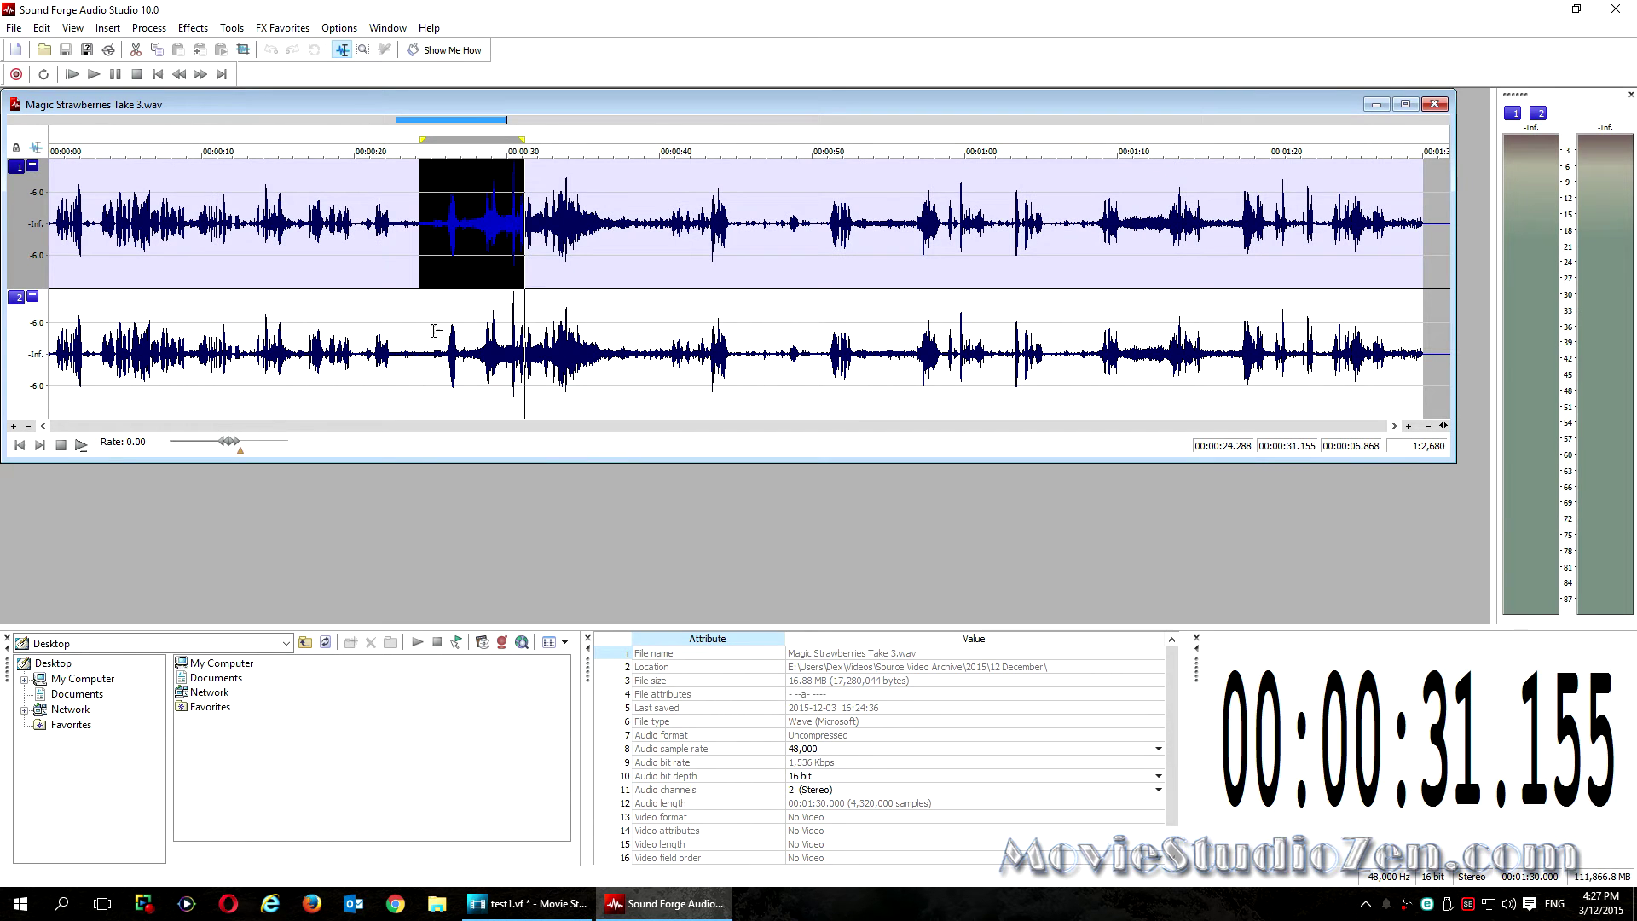
pyautogui.moveTo(410, 345); pyautogui.dragTo(552, 361)
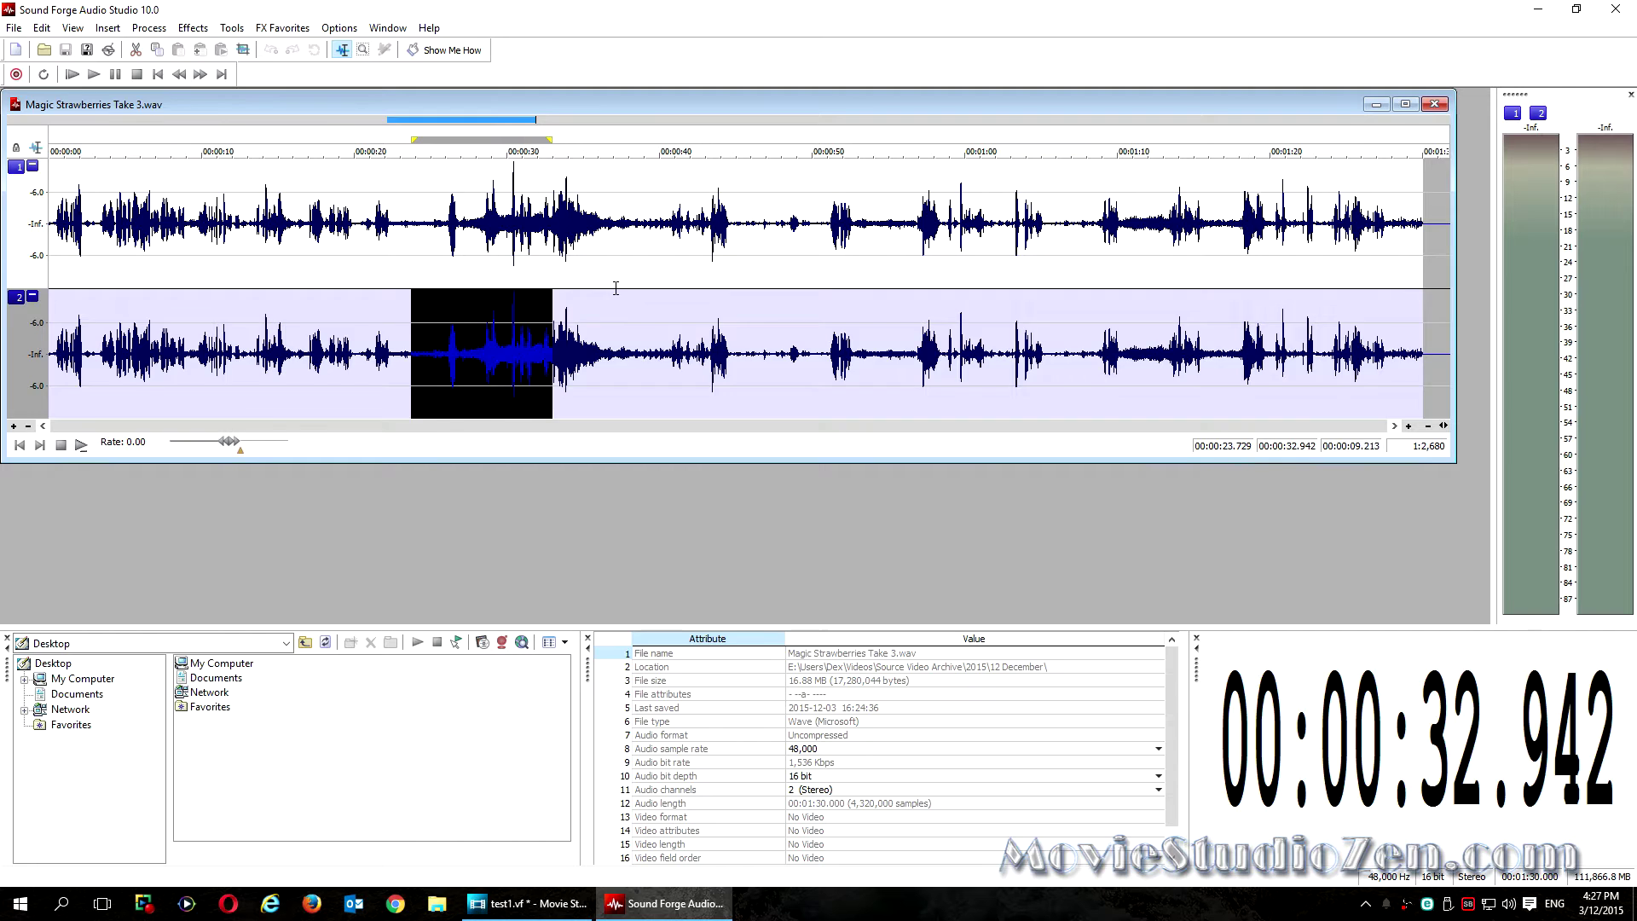
pyautogui.click(616, 289)
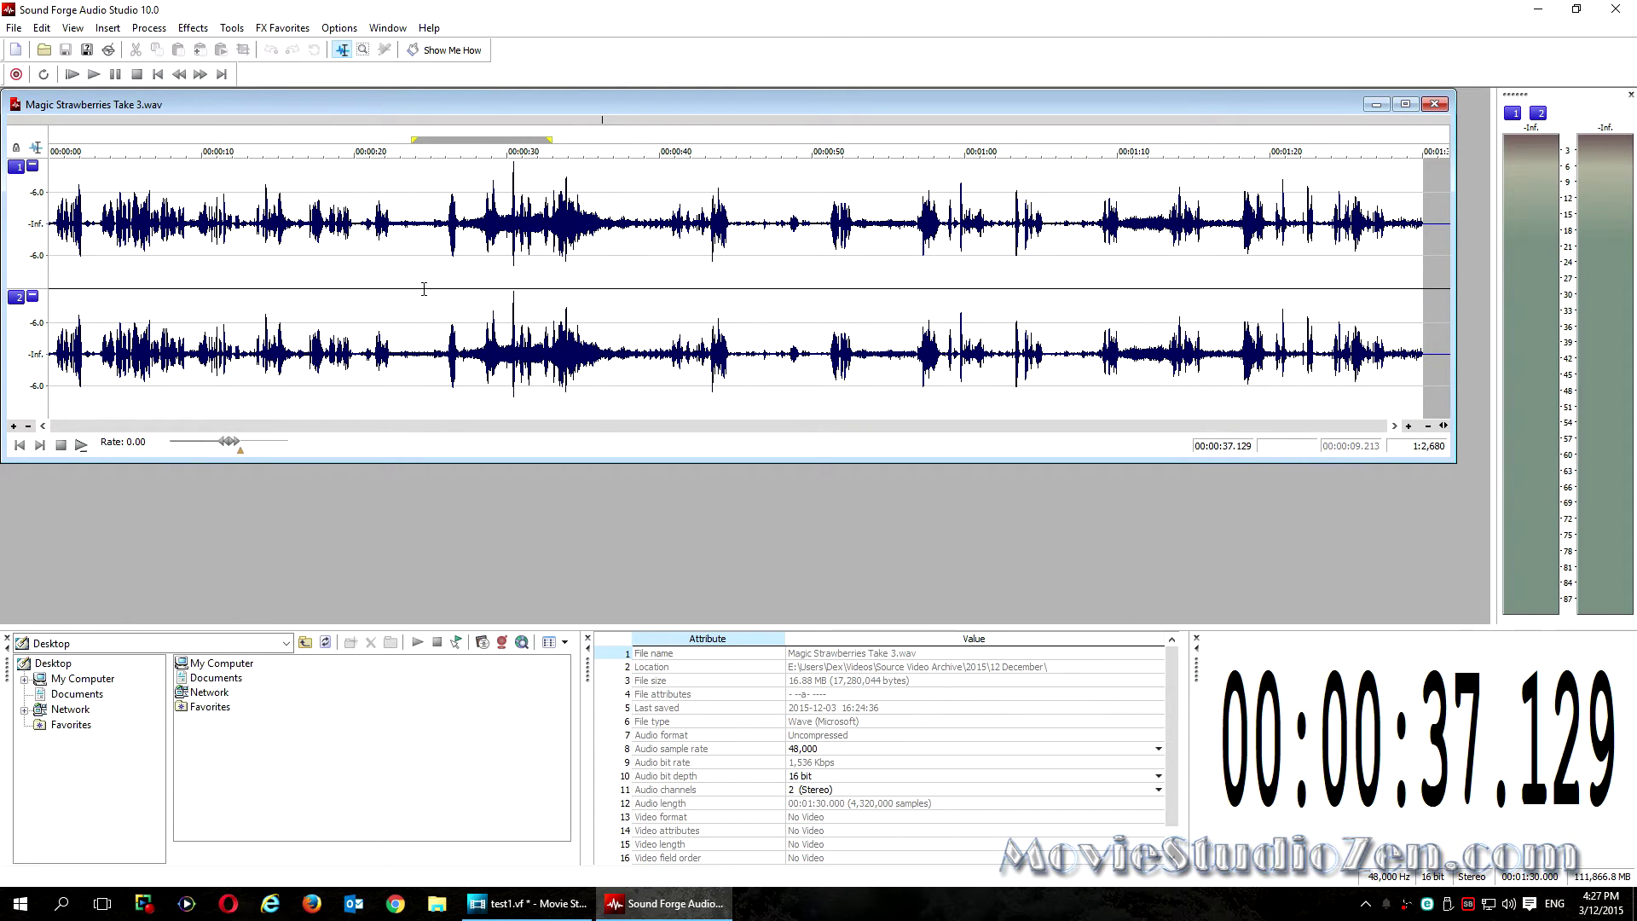
pyautogui.moveTo(423, 289); pyautogui.dragTo(755, 305)
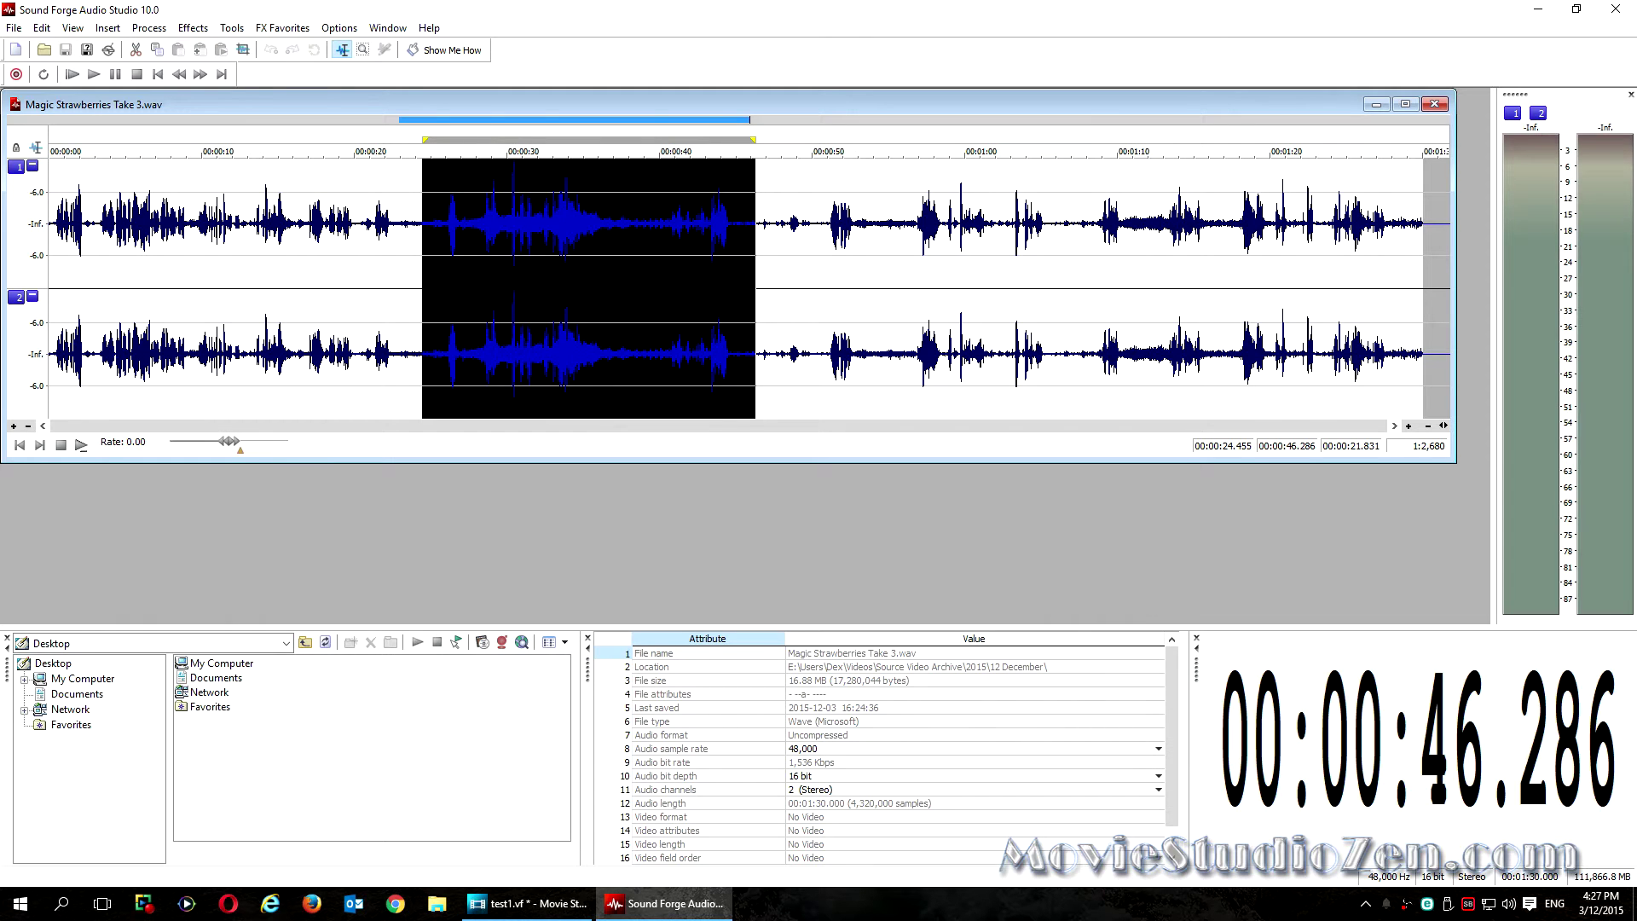
# Step: Open the Sony Pitch Shift effect from FX Favorites for the selected stretch
pyautogui.click(150, 27)
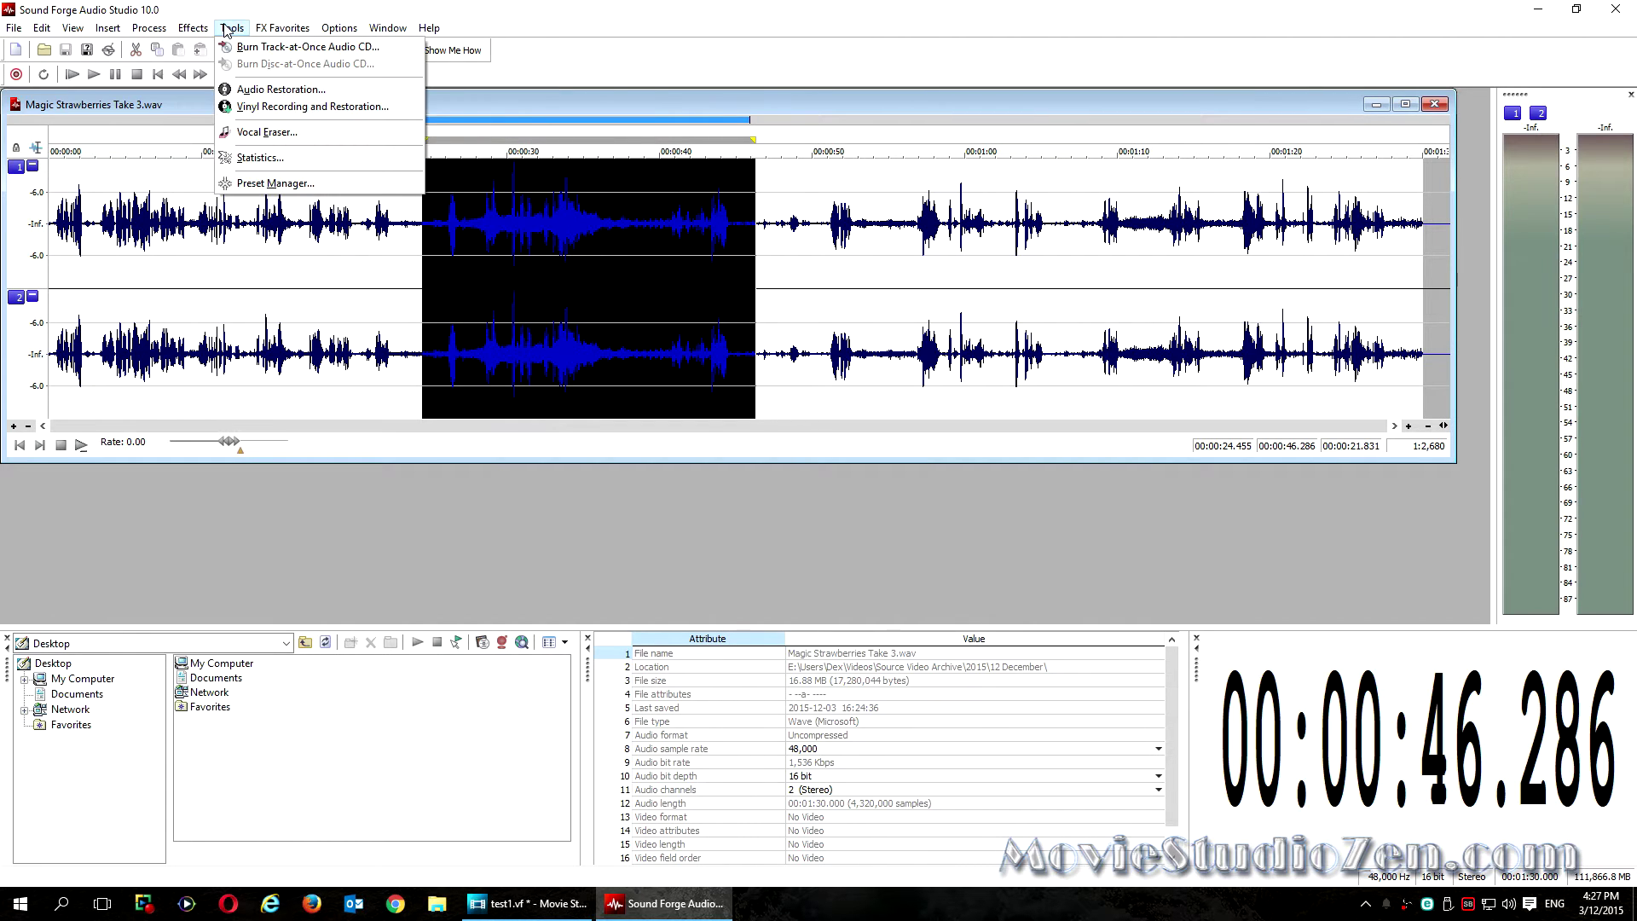
pyautogui.click(275, 29)
pyautogui.click(330, 28)
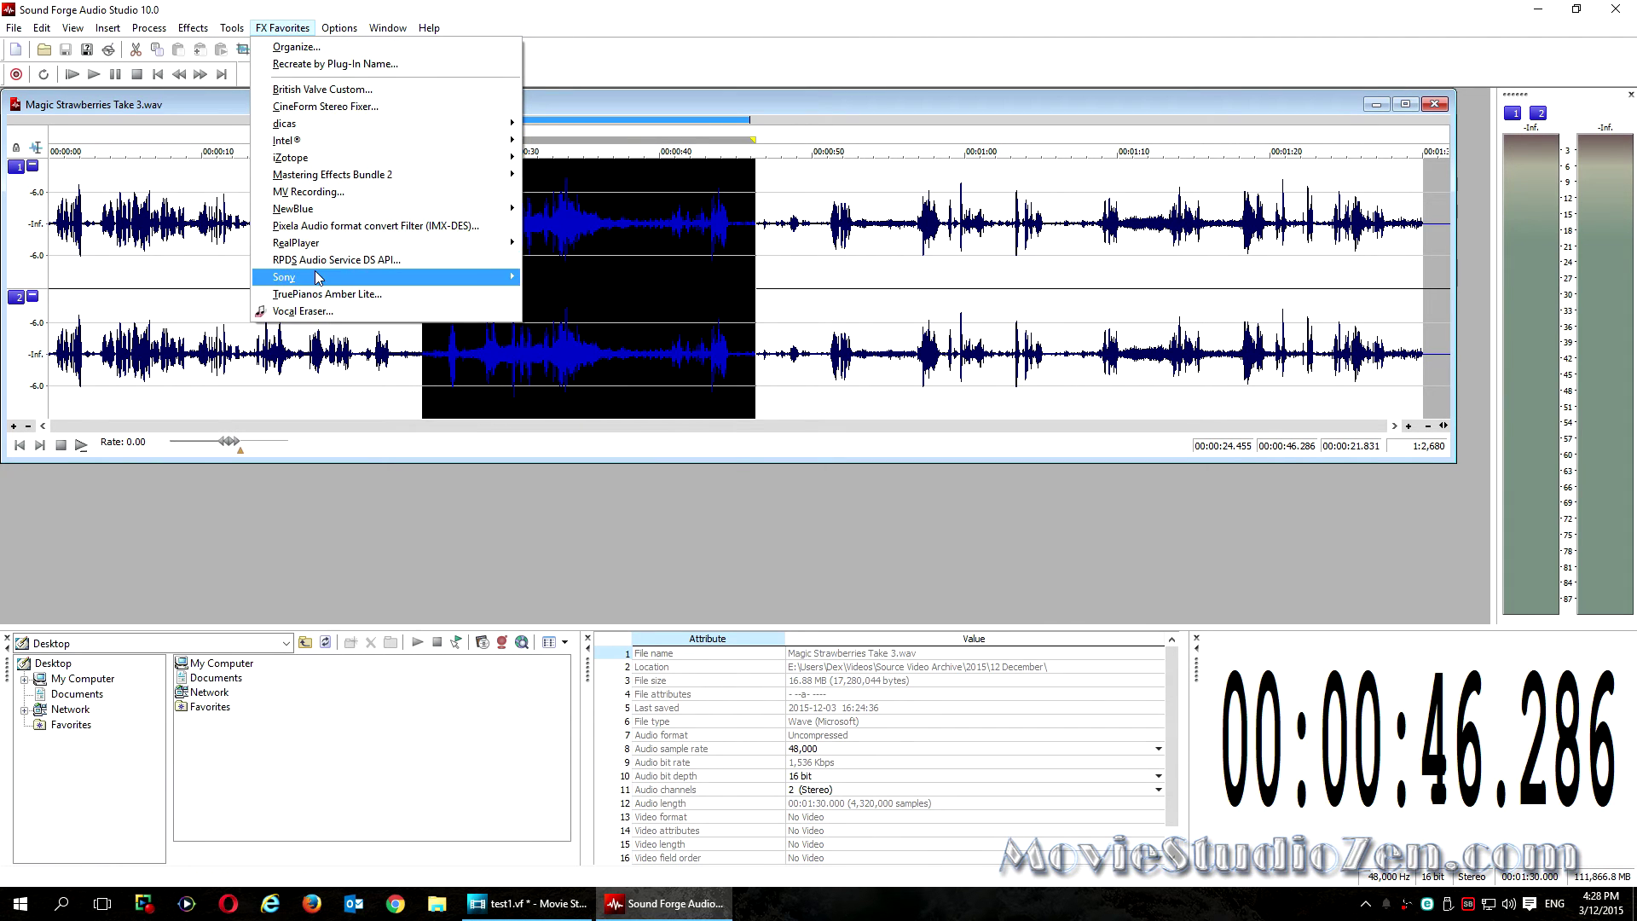
pyautogui.moveTo(283, 276)
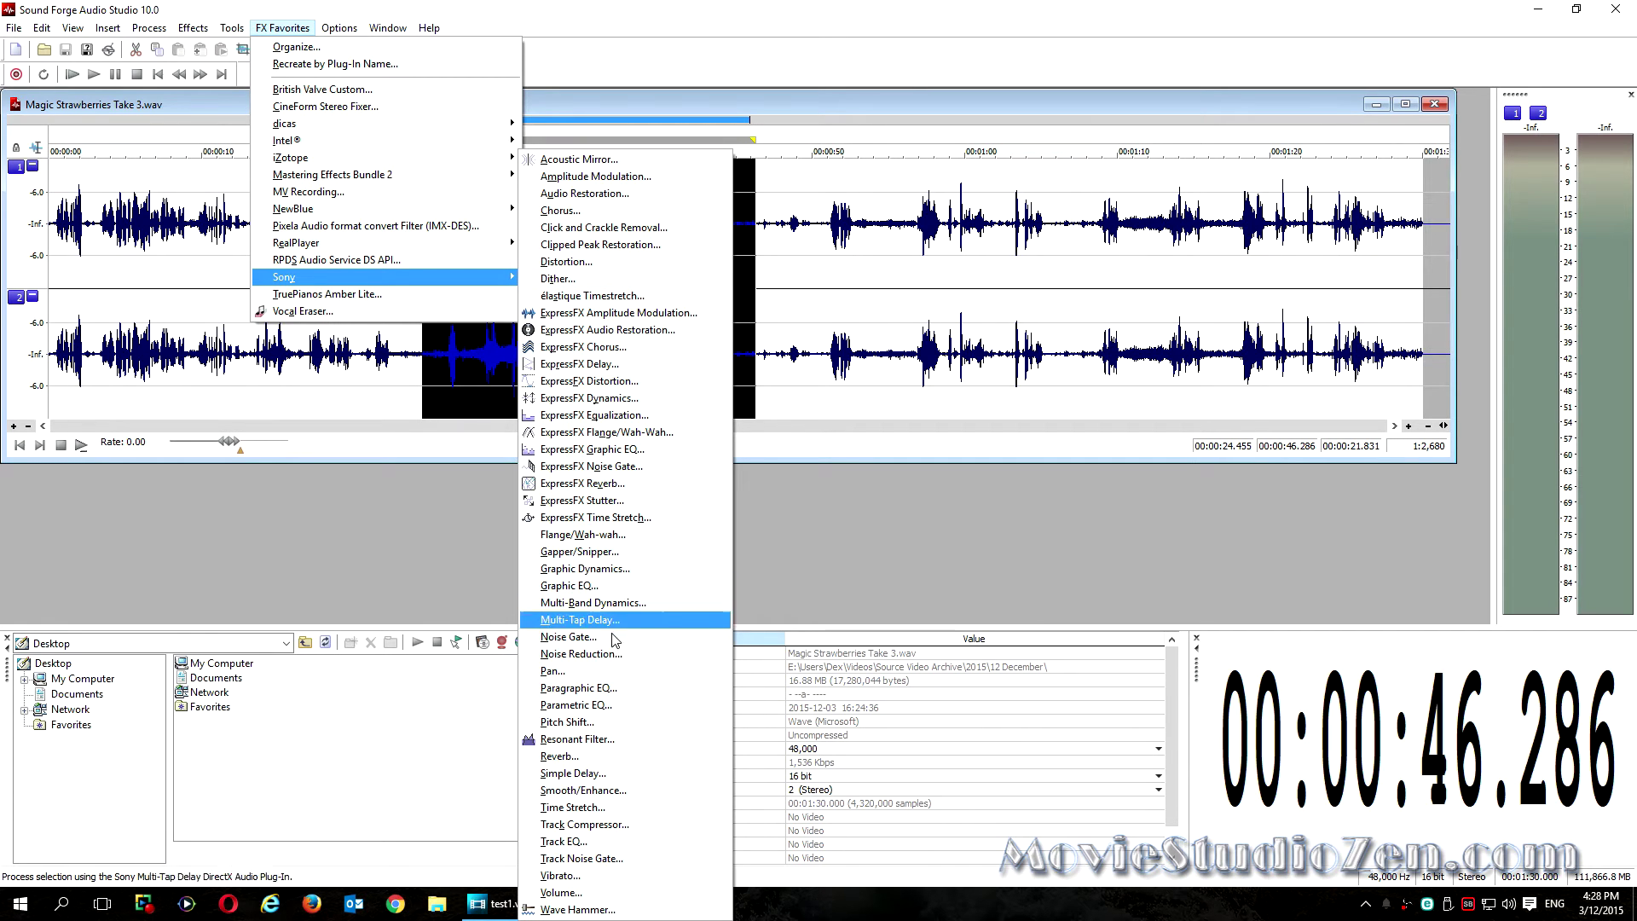
pyautogui.click(584, 727)
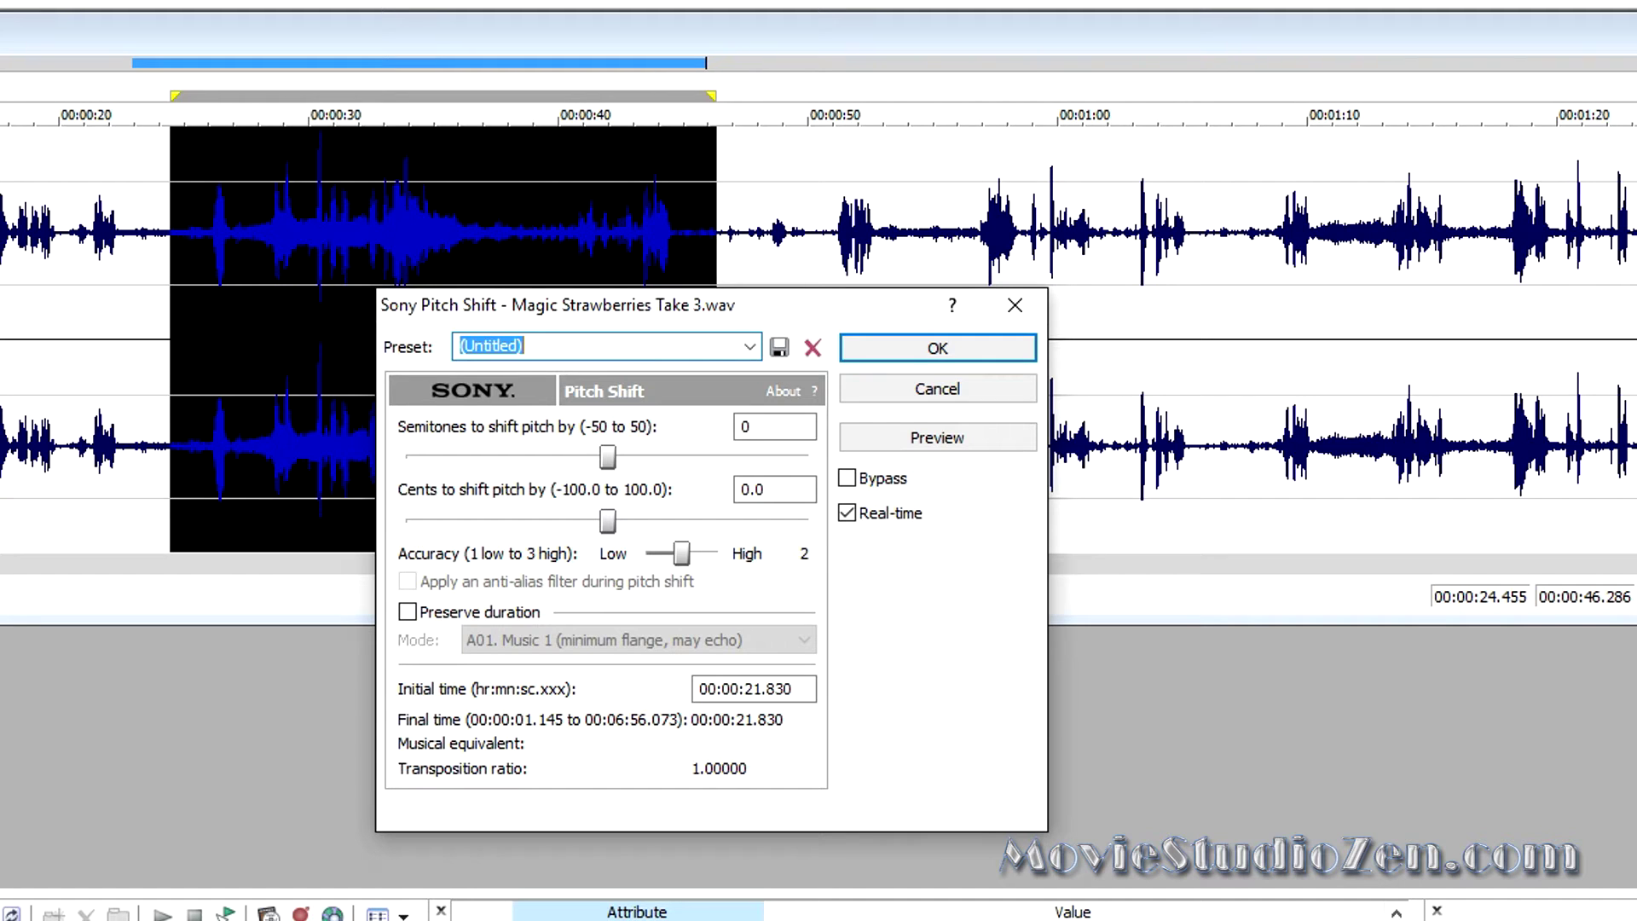
pyautogui.click(749, 348)
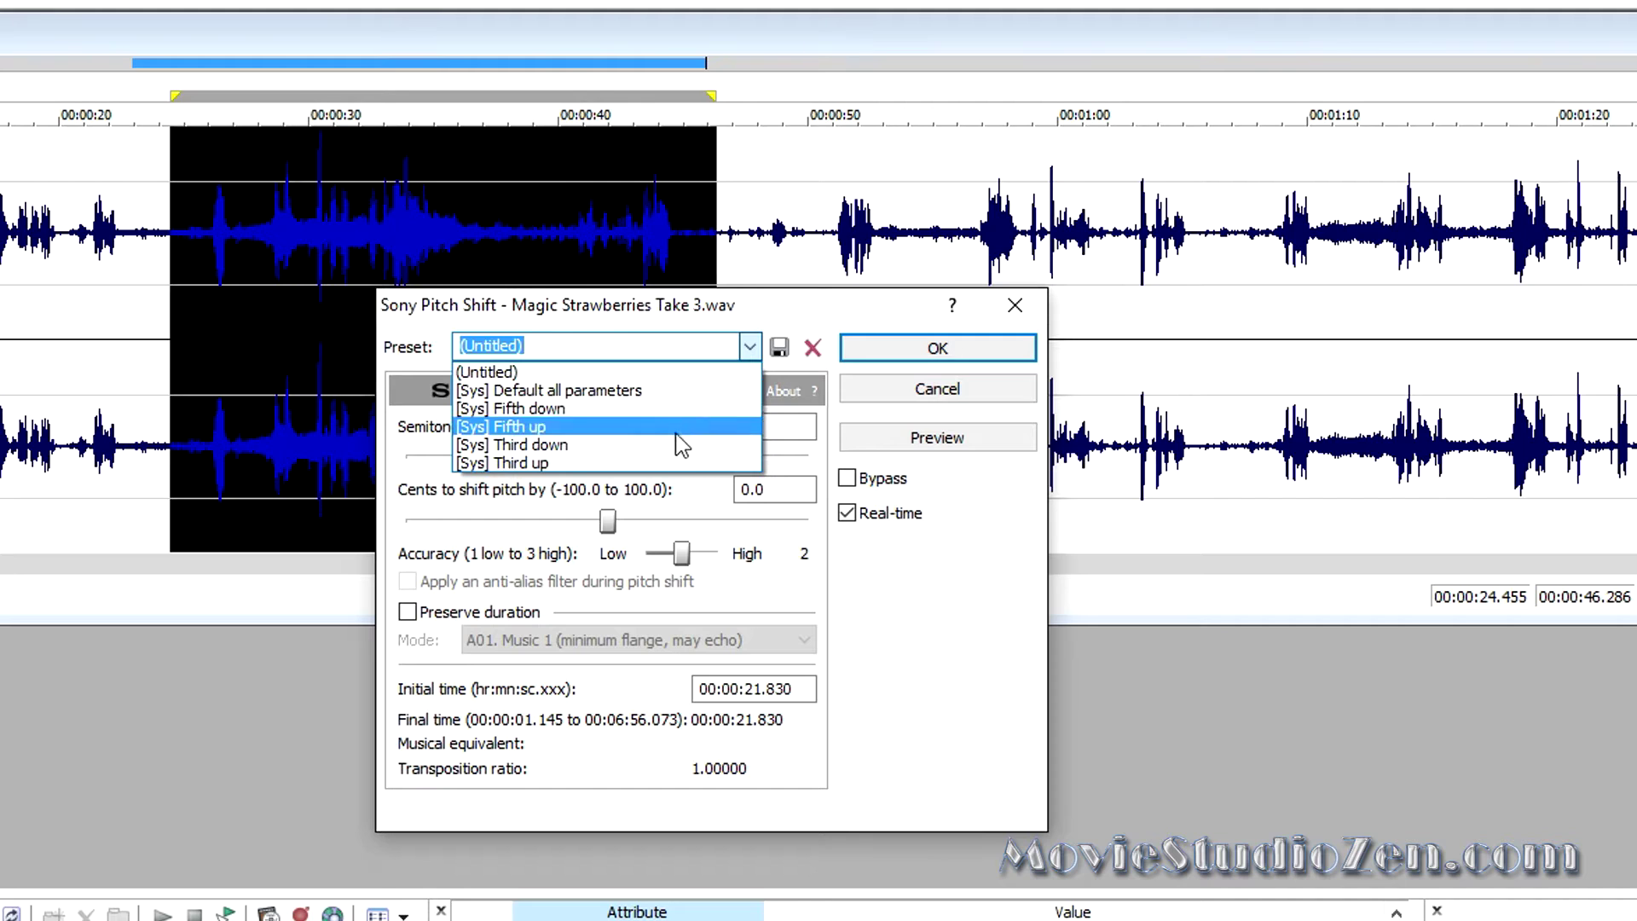
pyautogui.click(642, 463)
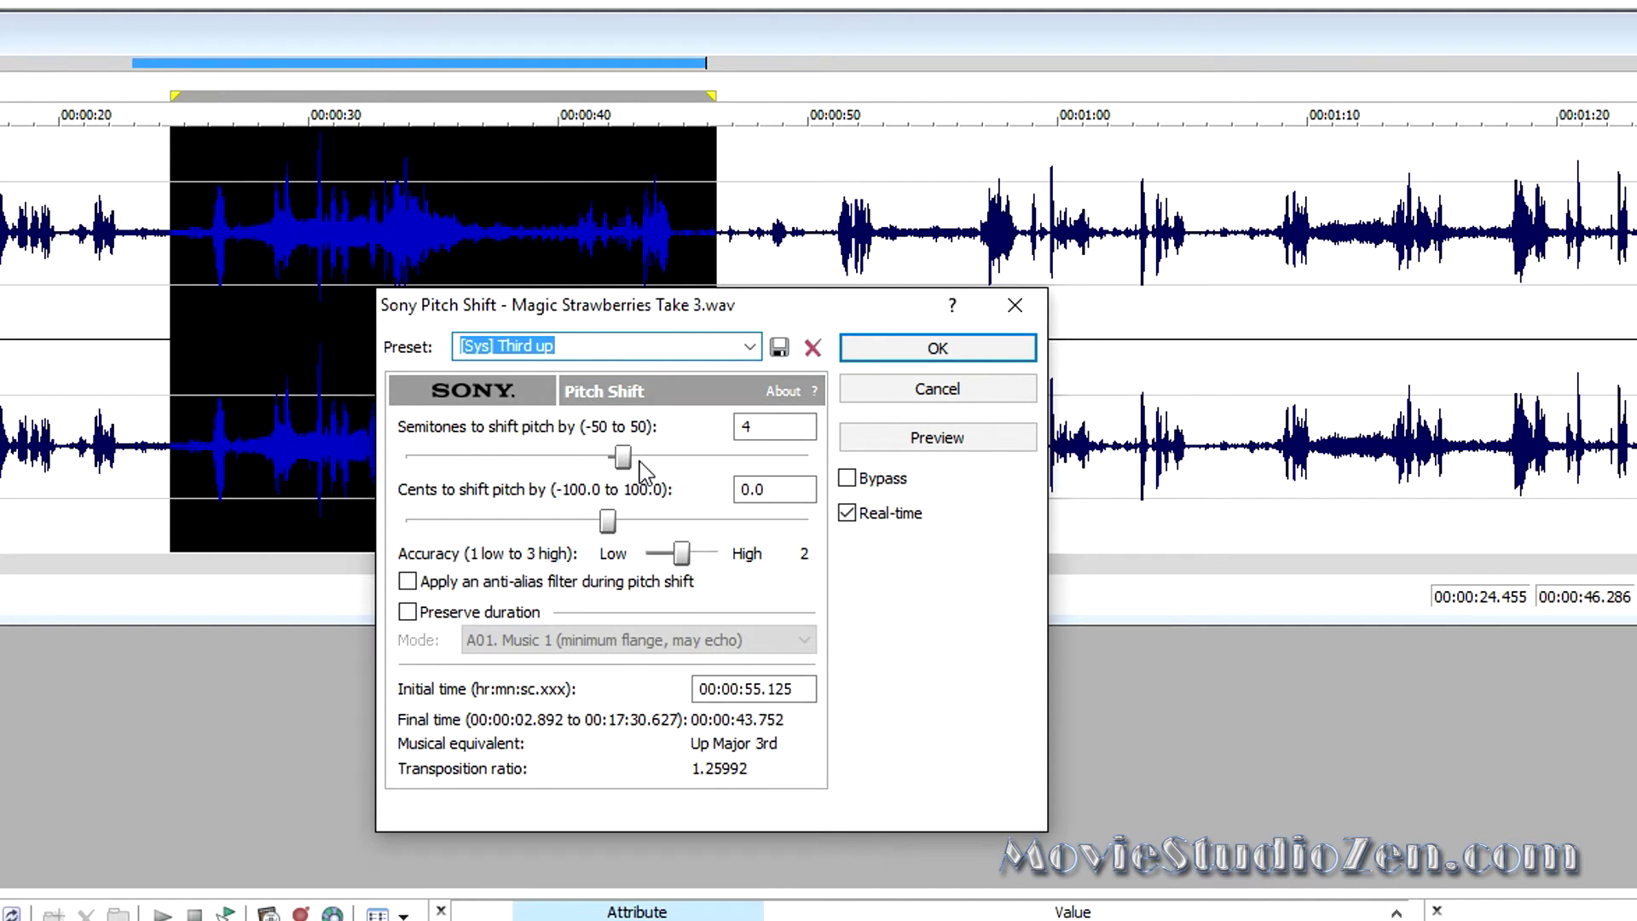
pyautogui.click(919, 444)
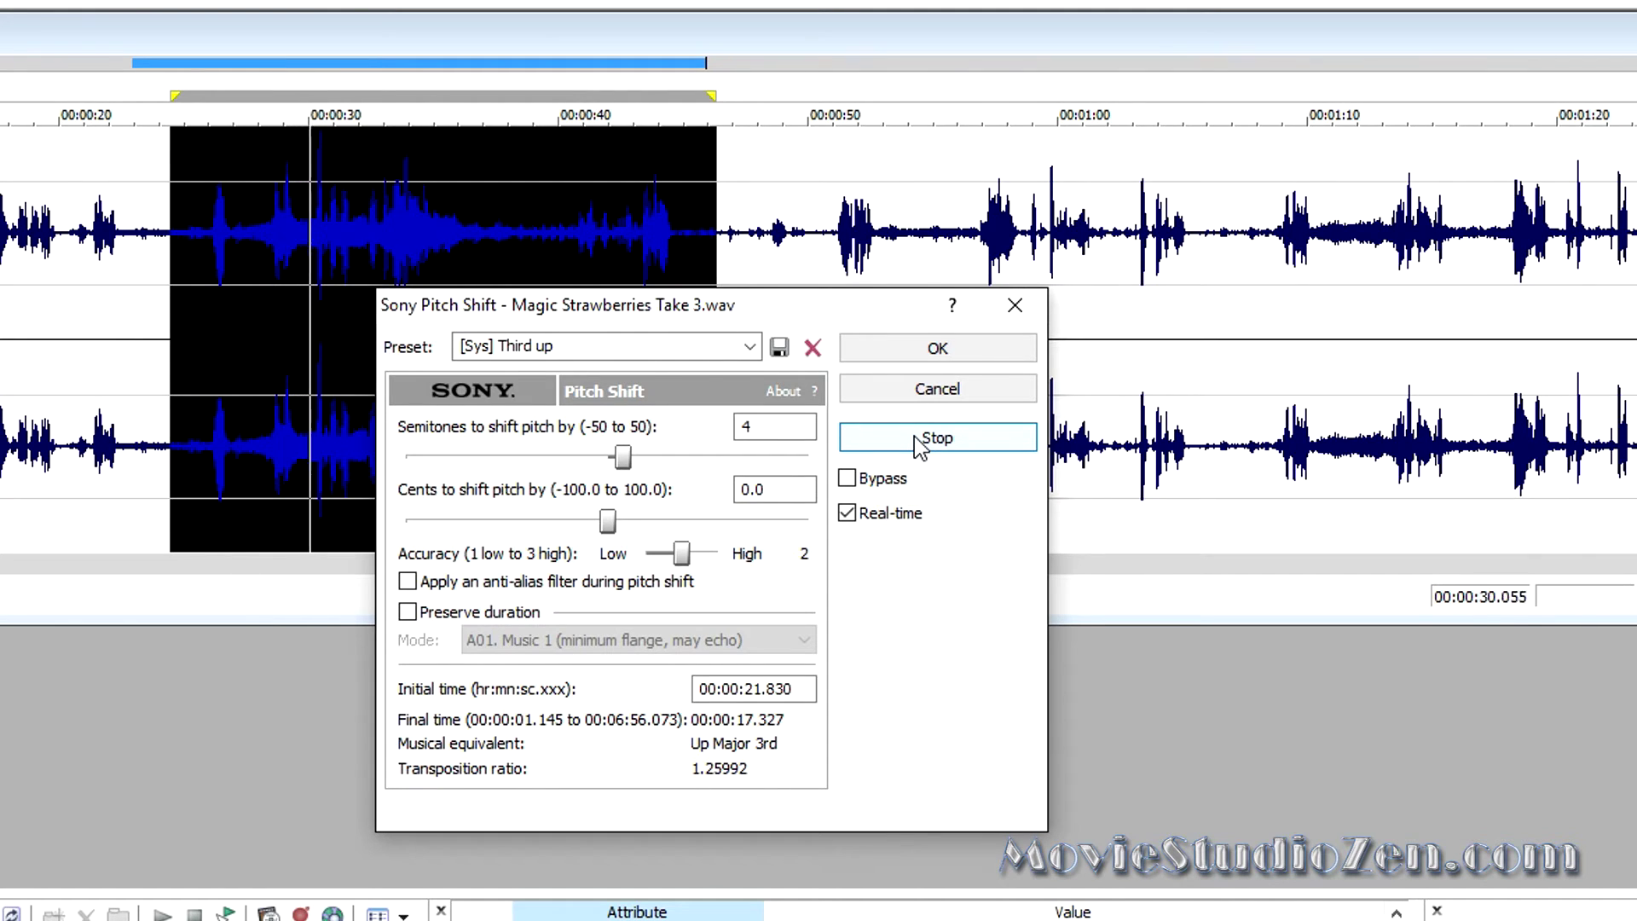
pyautogui.click(918, 445)
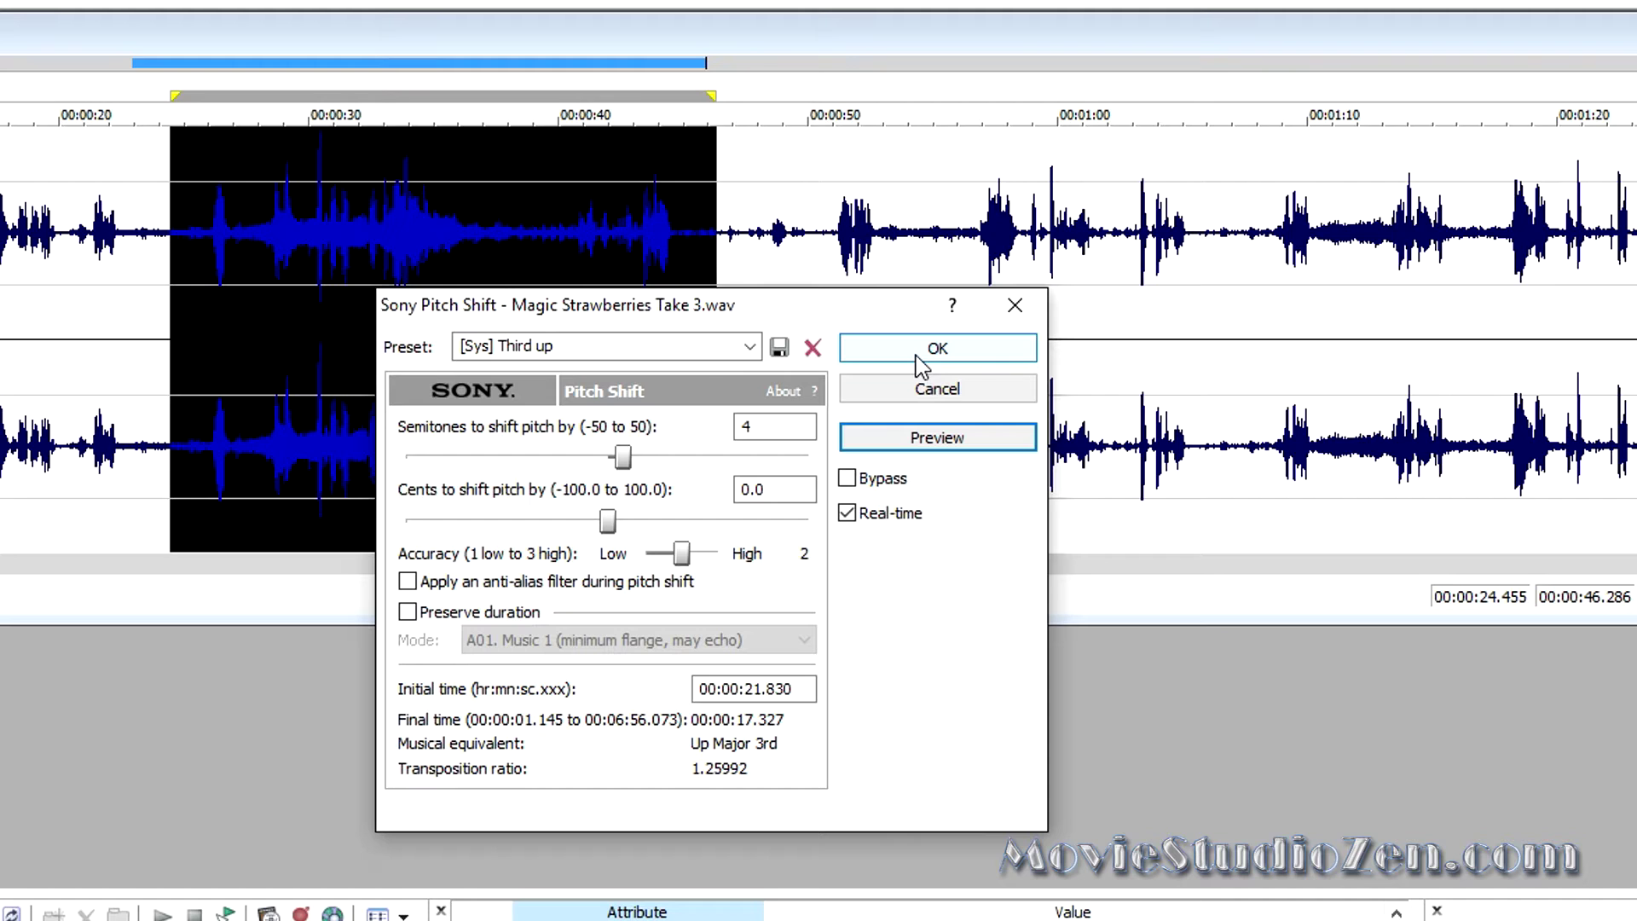
pyautogui.click(925, 387)
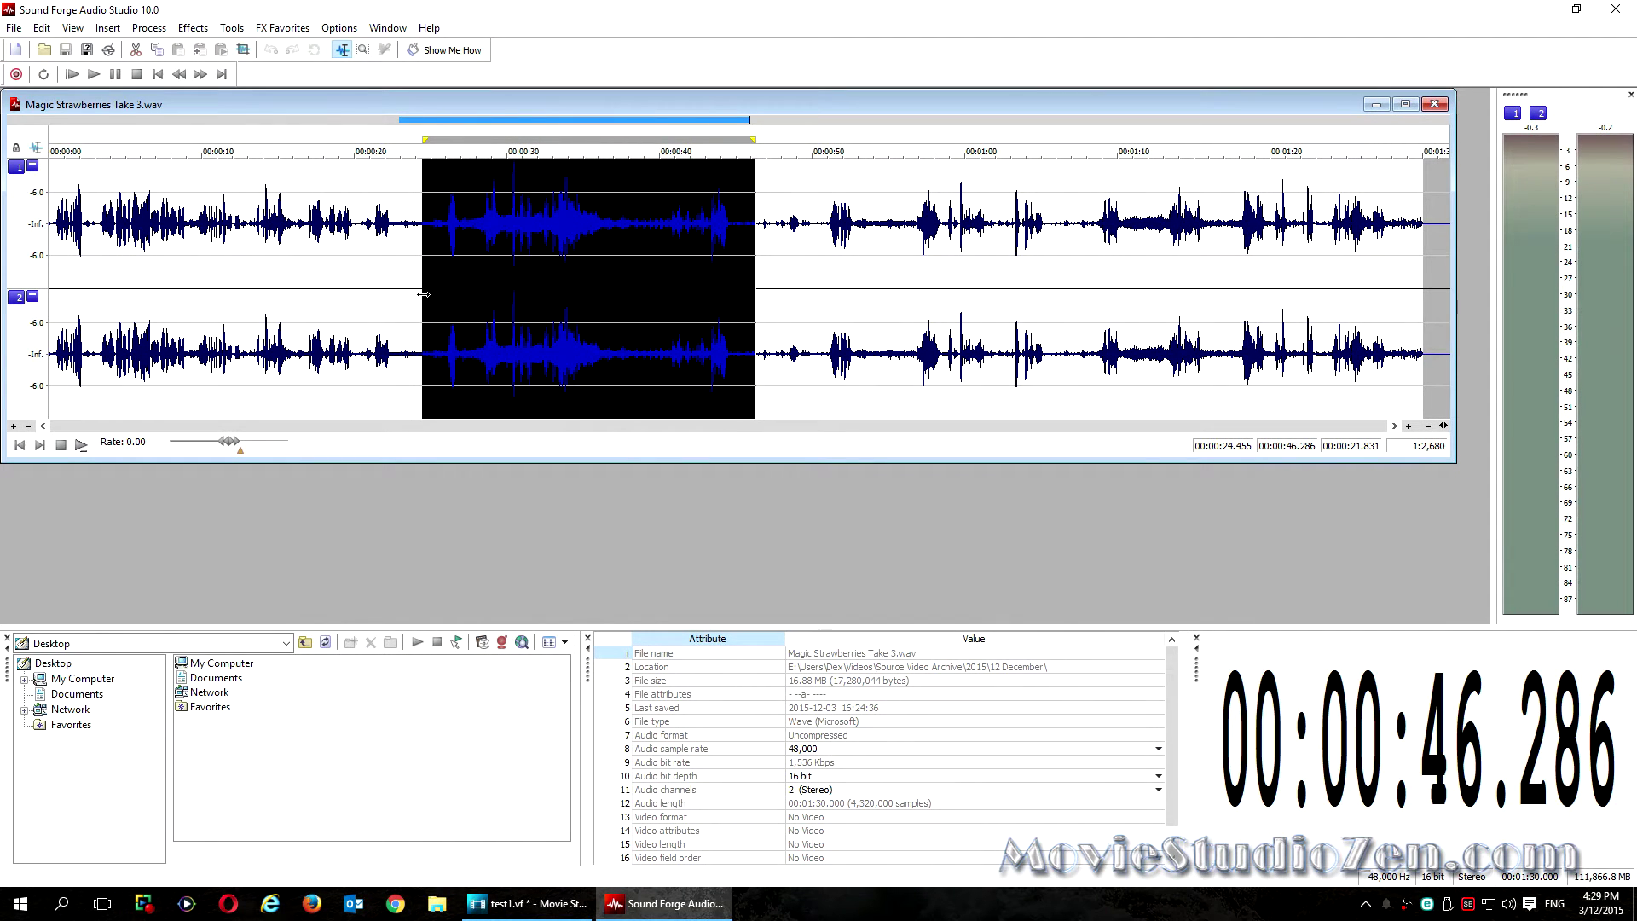
# Step: Mark the 0:24–0:46 stretch of the audio as a region
pyautogui.press('Home')
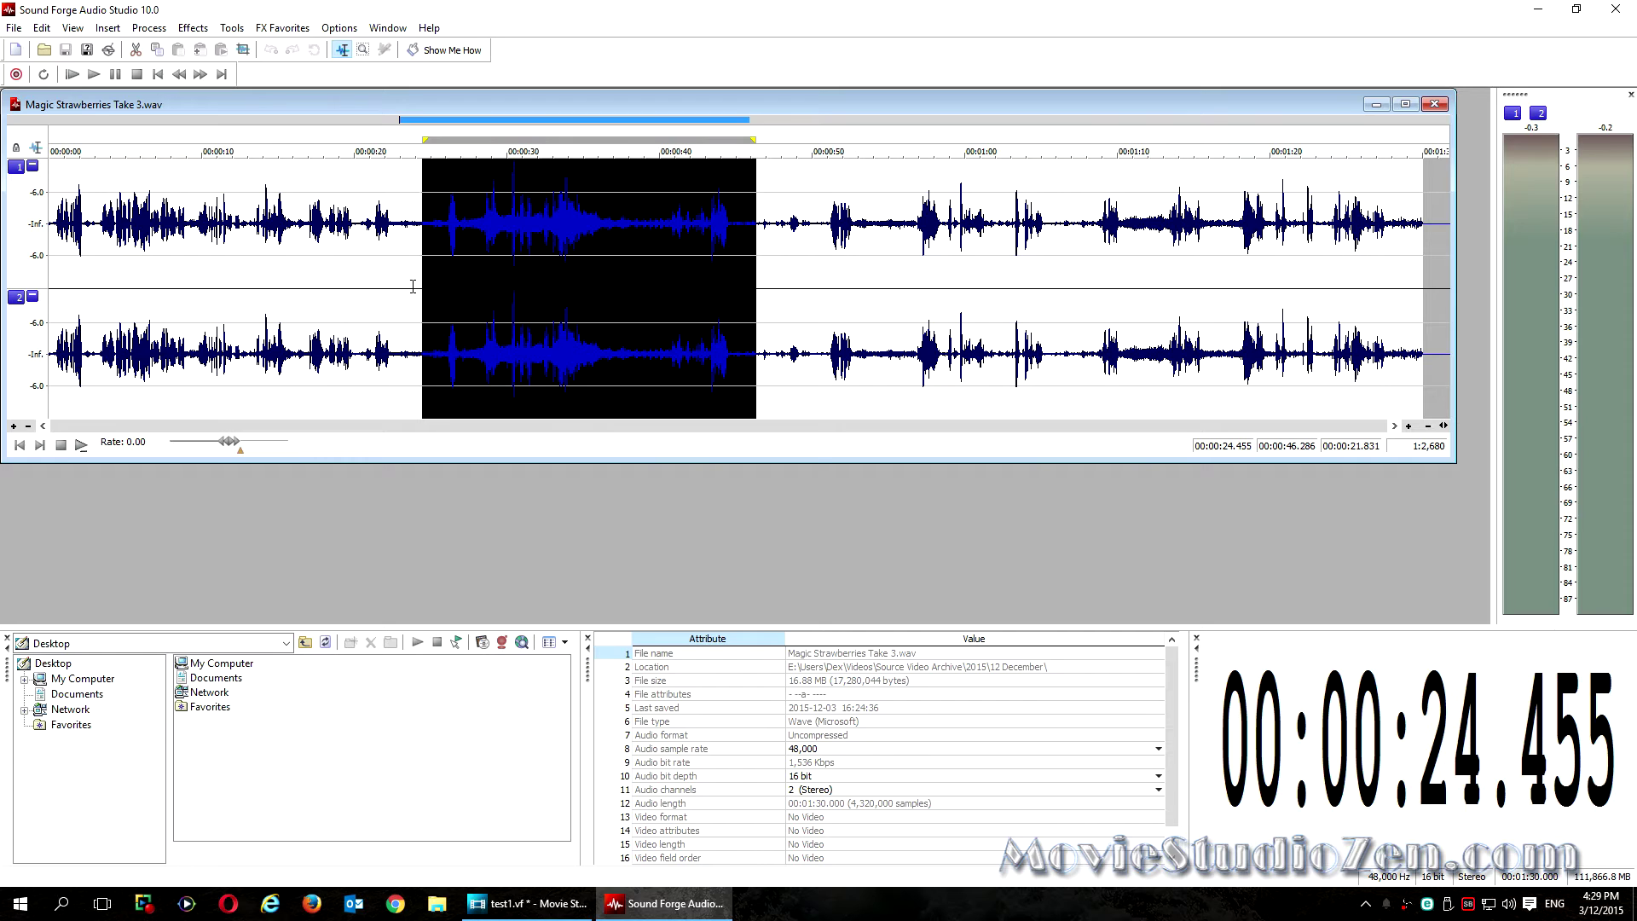
pyautogui.click(413, 286)
pyautogui.click(423, 290)
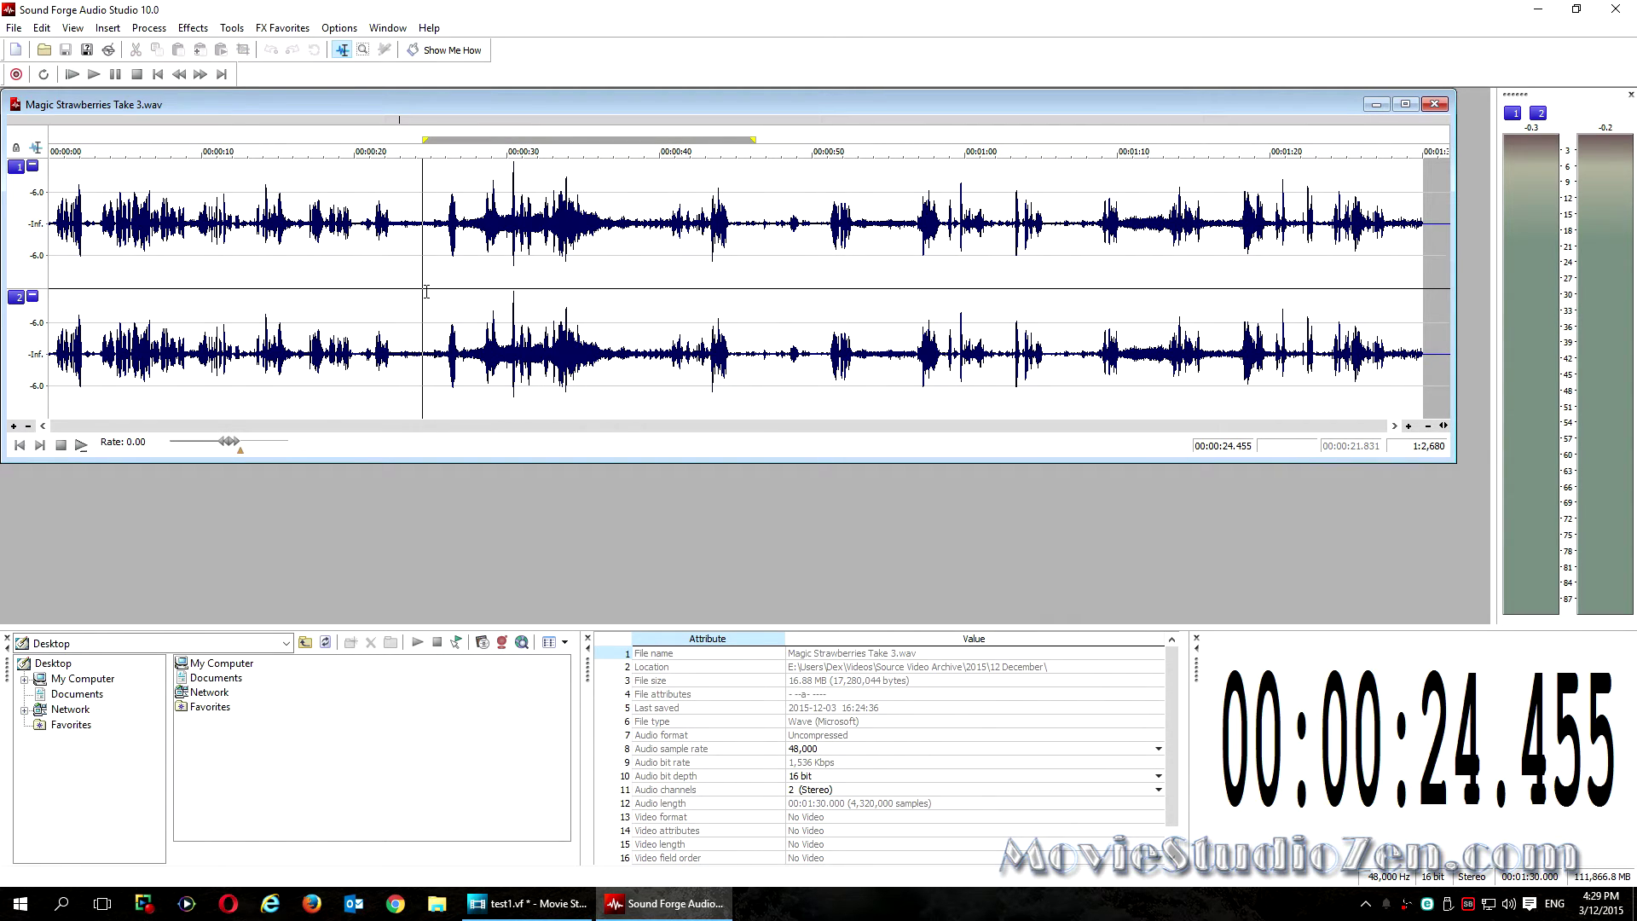
pyautogui.moveTo(426, 291); pyautogui.dragTo(761, 304)
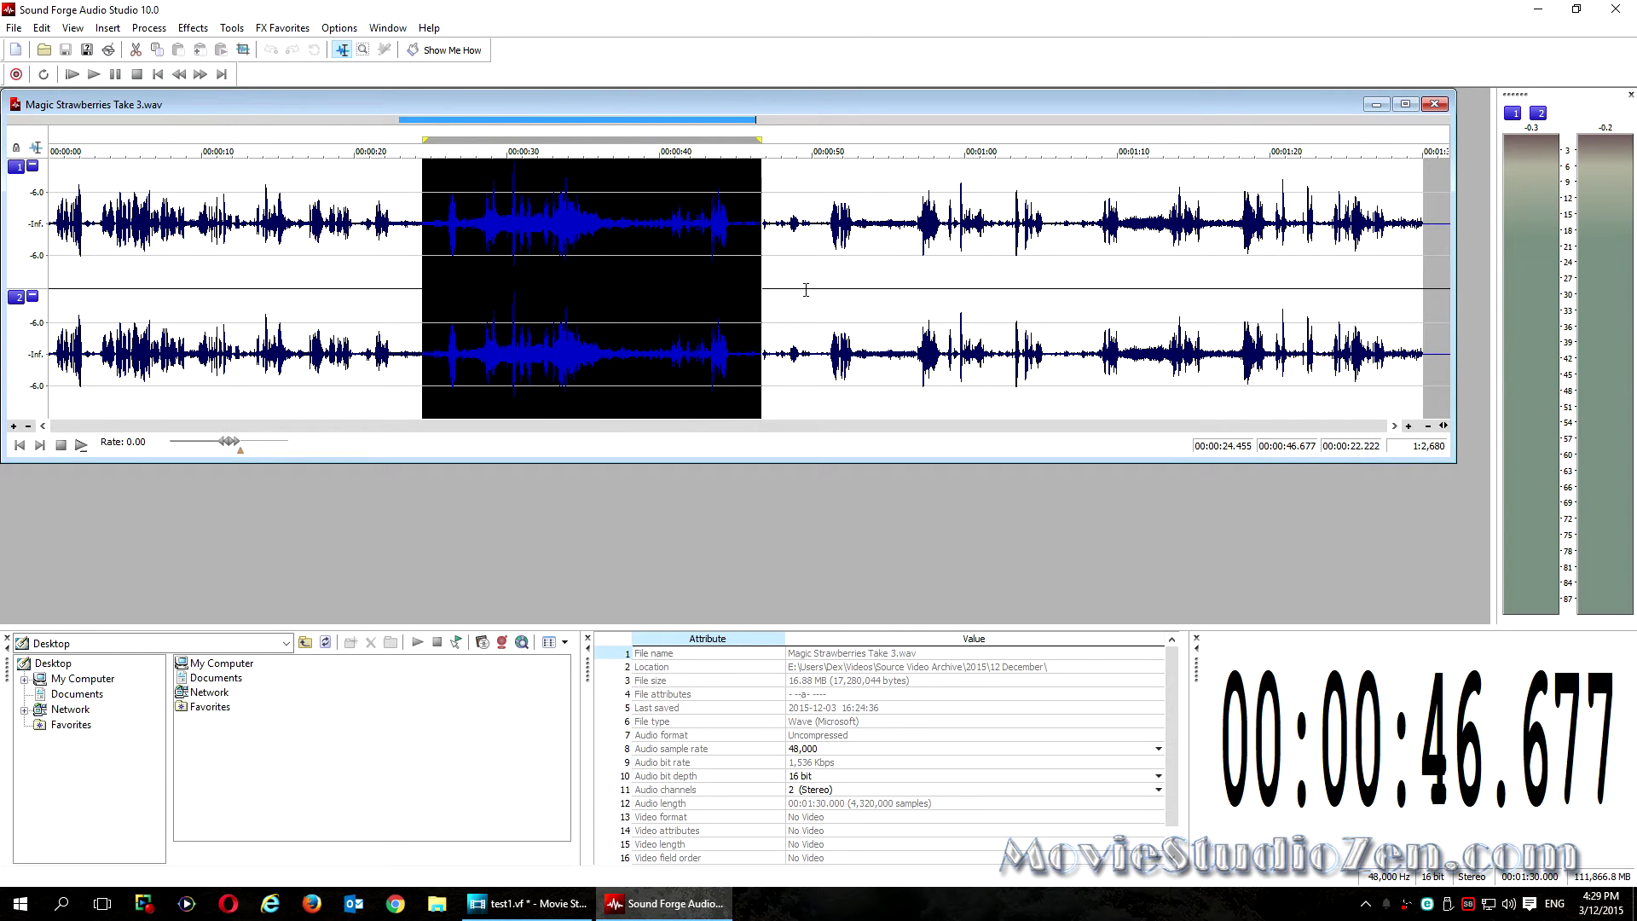
pyautogui.press('r')
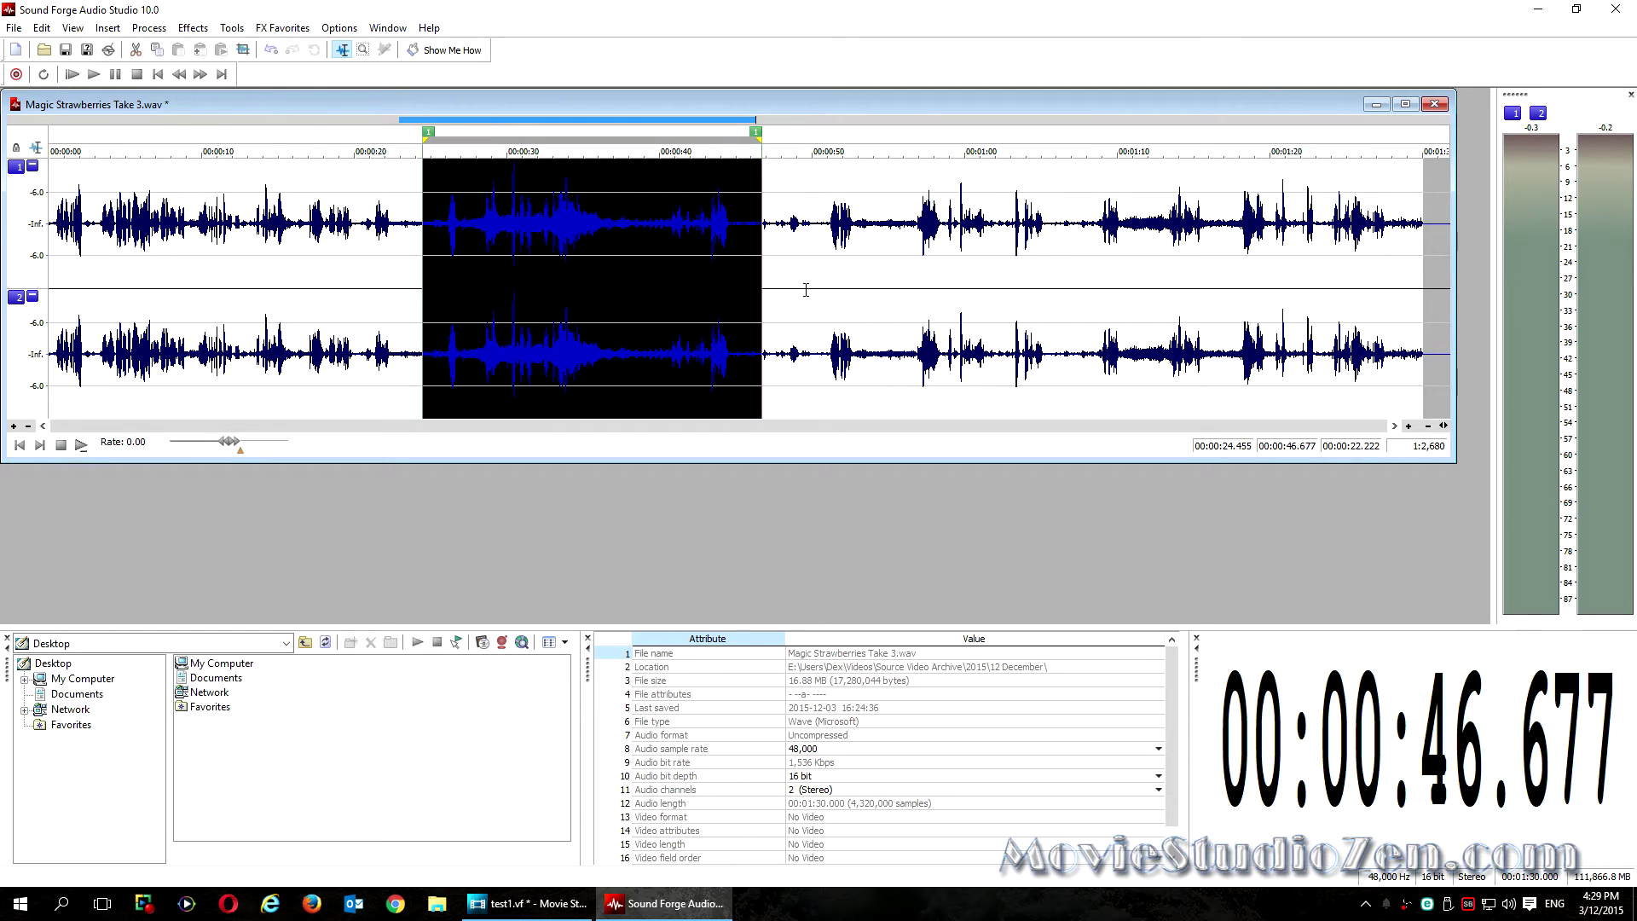
# Step: Mark 0:56–1:02 as a second region, checking the cut times against the video
pyautogui.click(525, 903)
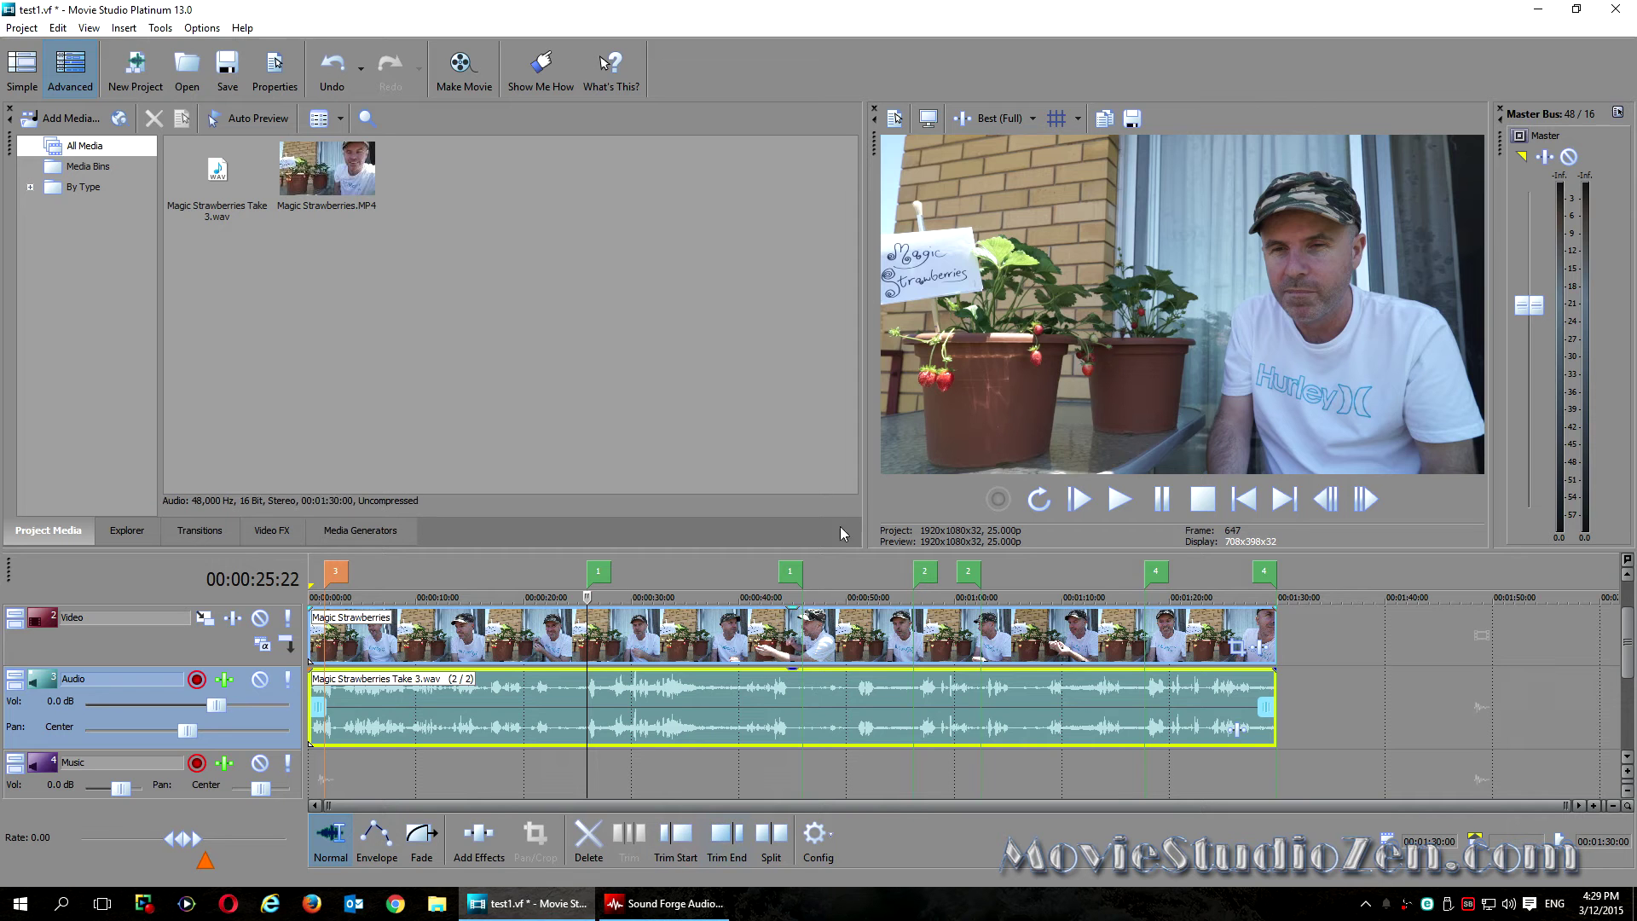
pyautogui.click(914, 704)
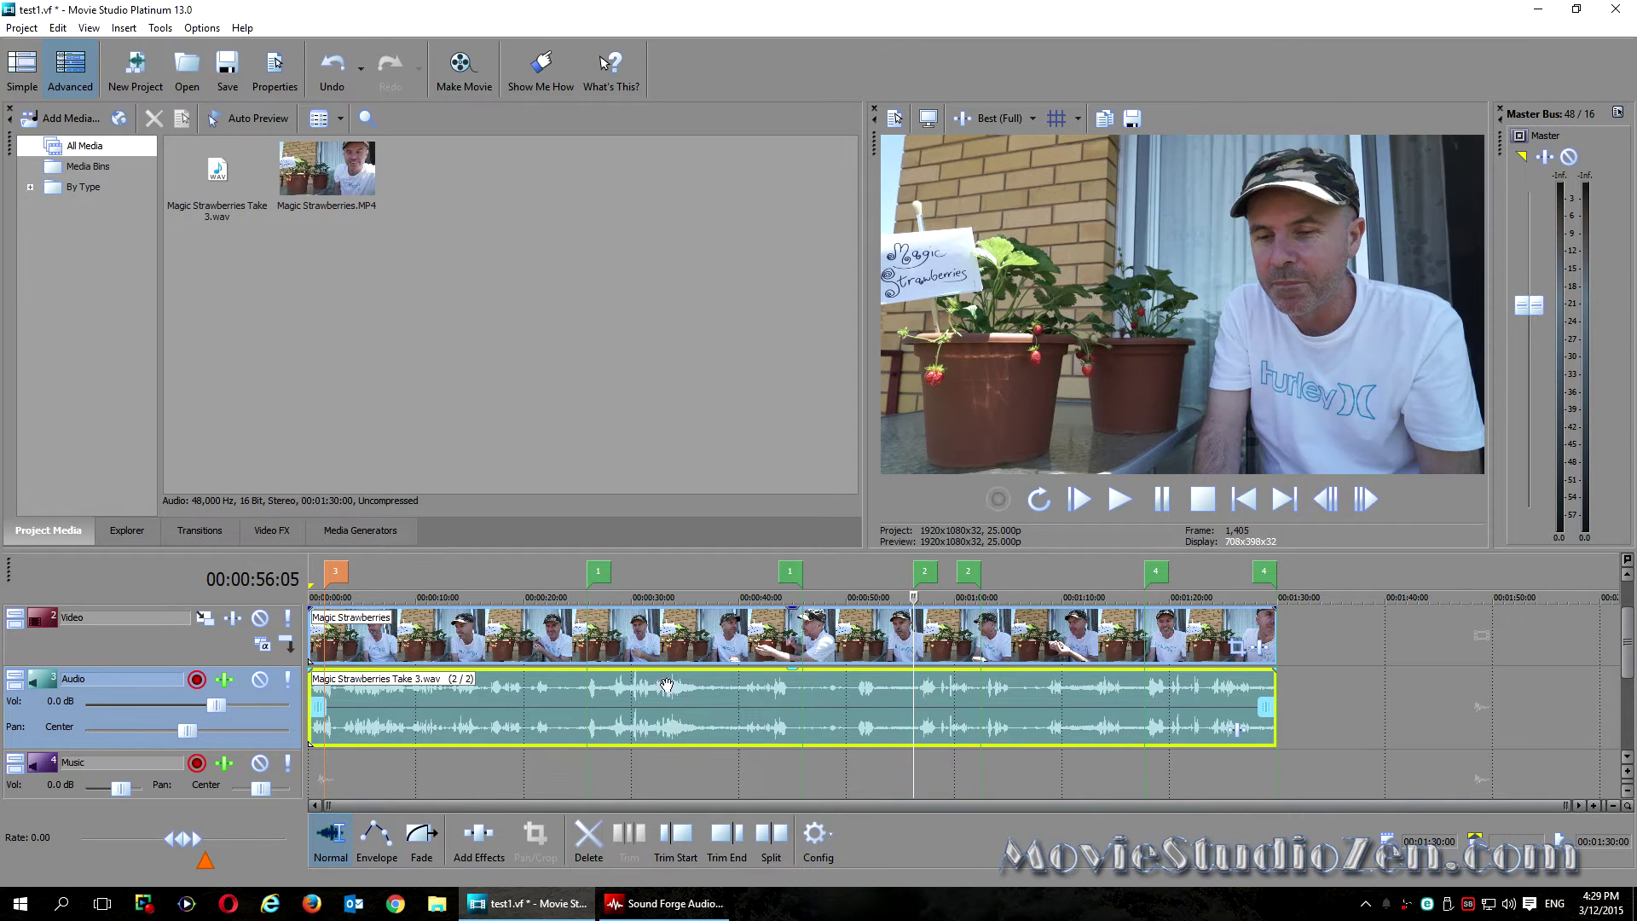
pyautogui.click(665, 903)
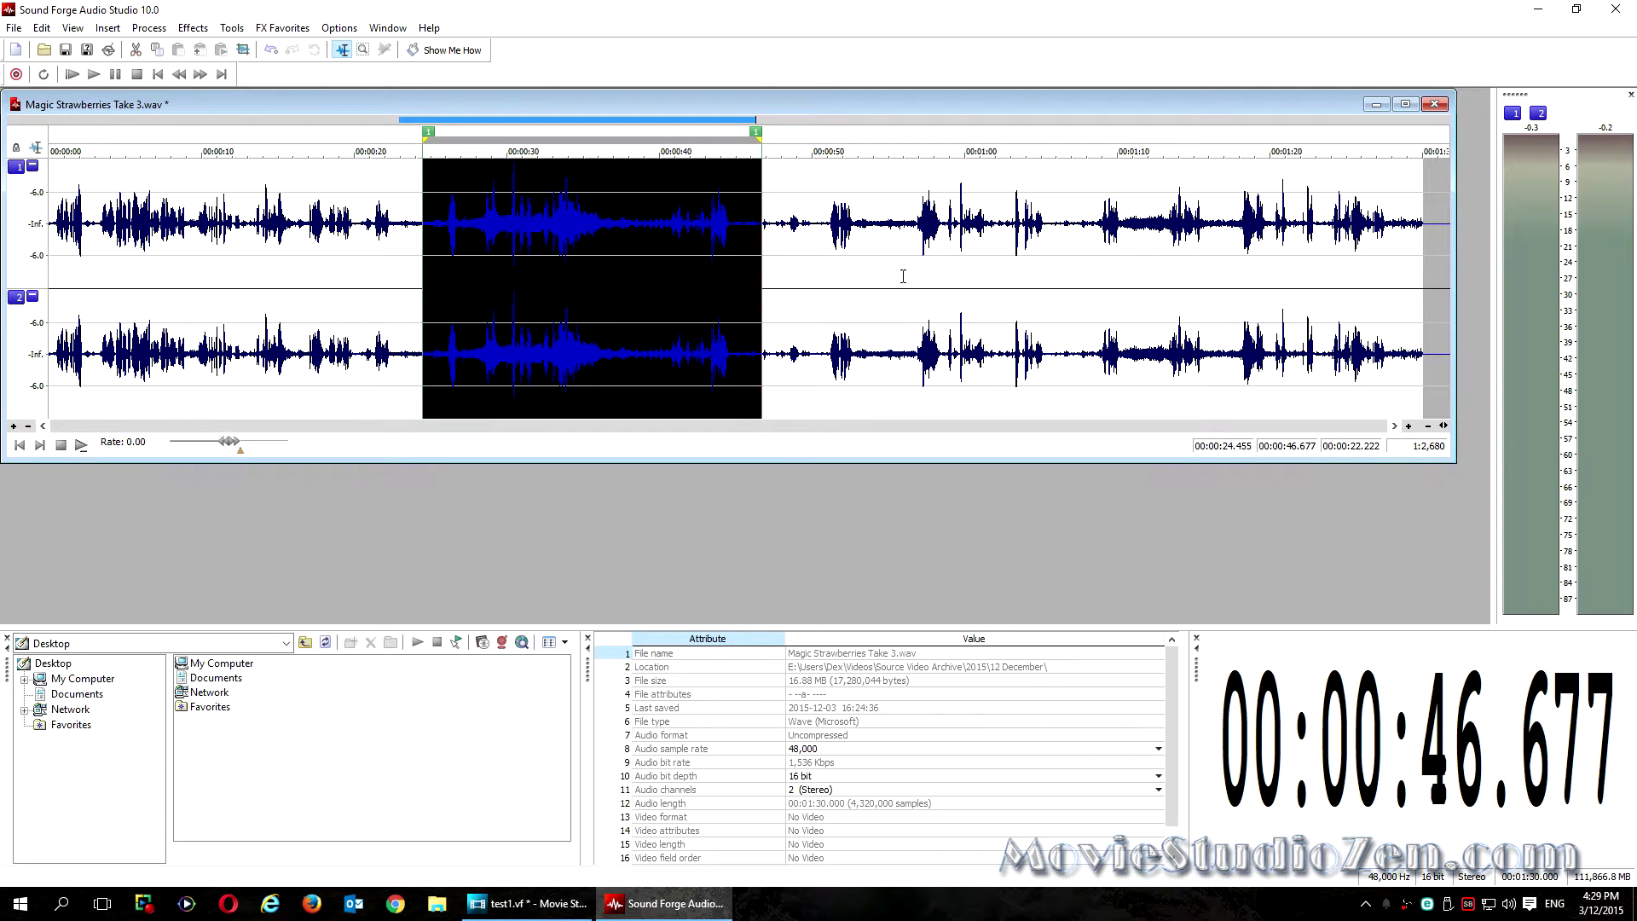
pyautogui.click(889, 302)
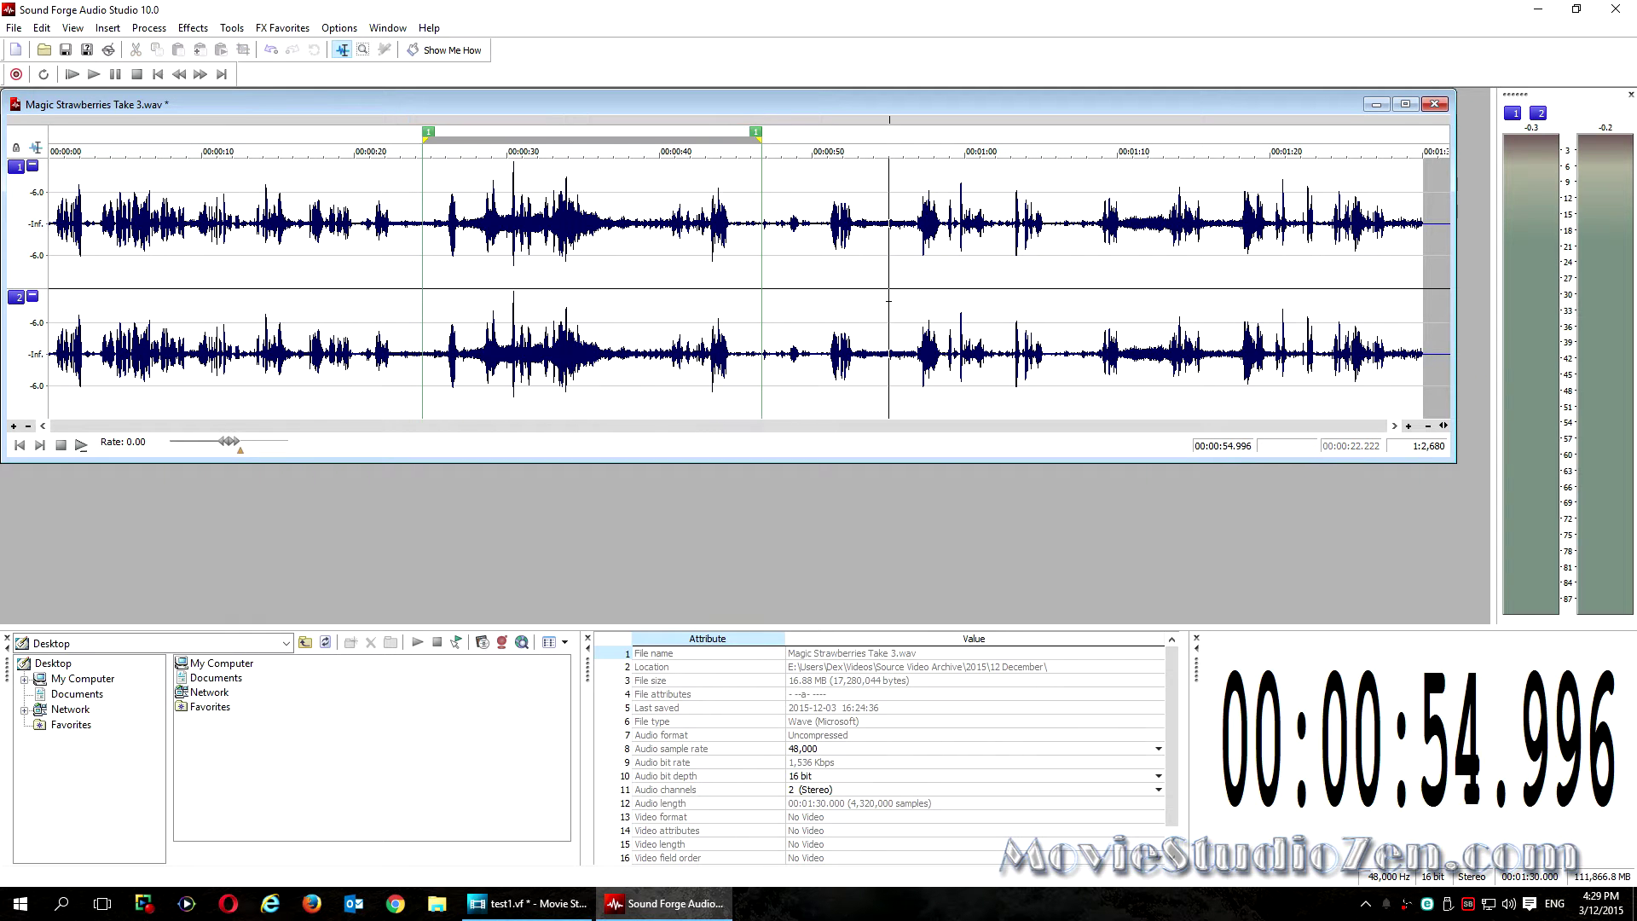
pyautogui.click(902, 292)
pyautogui.click(909, 292)
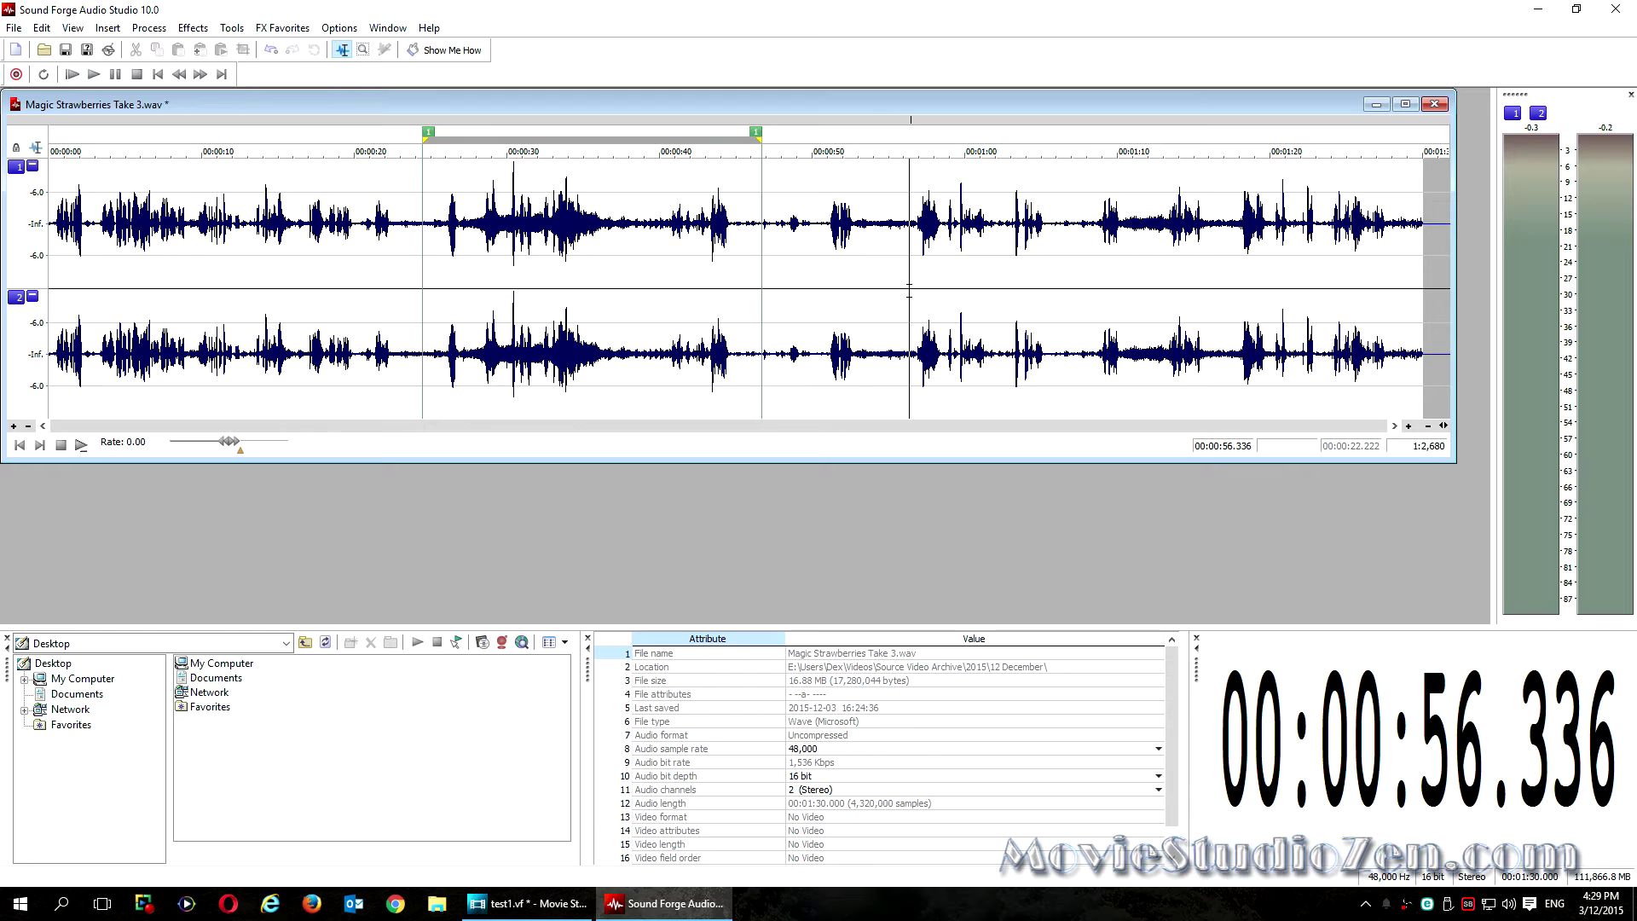
pyautogui.moveTo(911, 290); pyautogui.dragTo(997, 297)
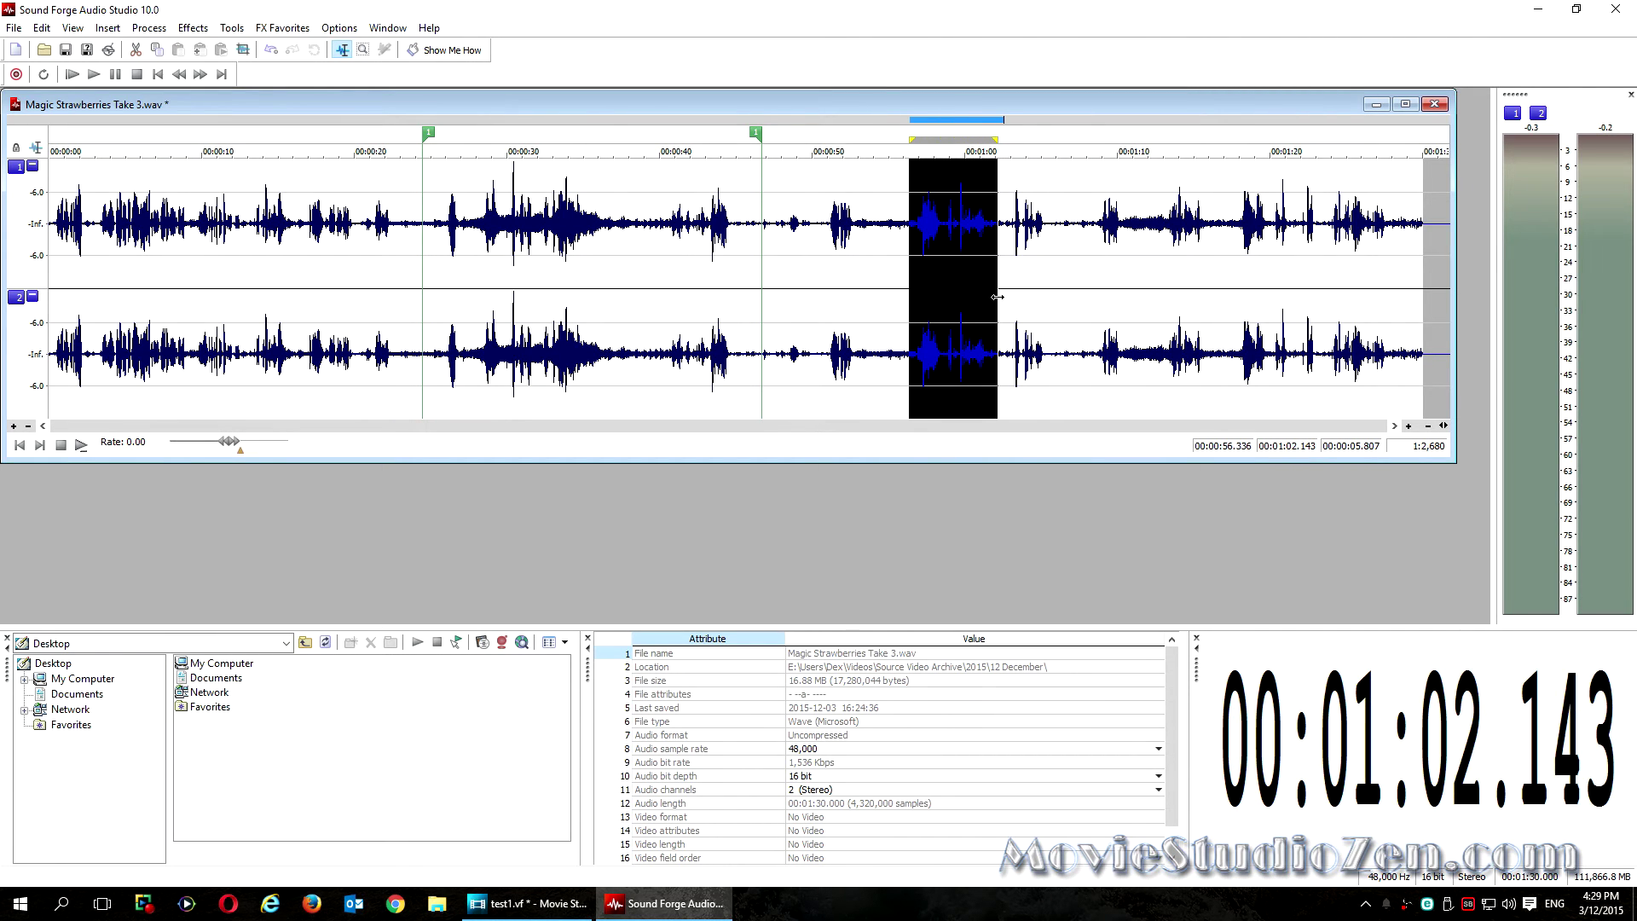
pyautogui.moveTo(996, 297); pyautogui.dragTo(998, 297)
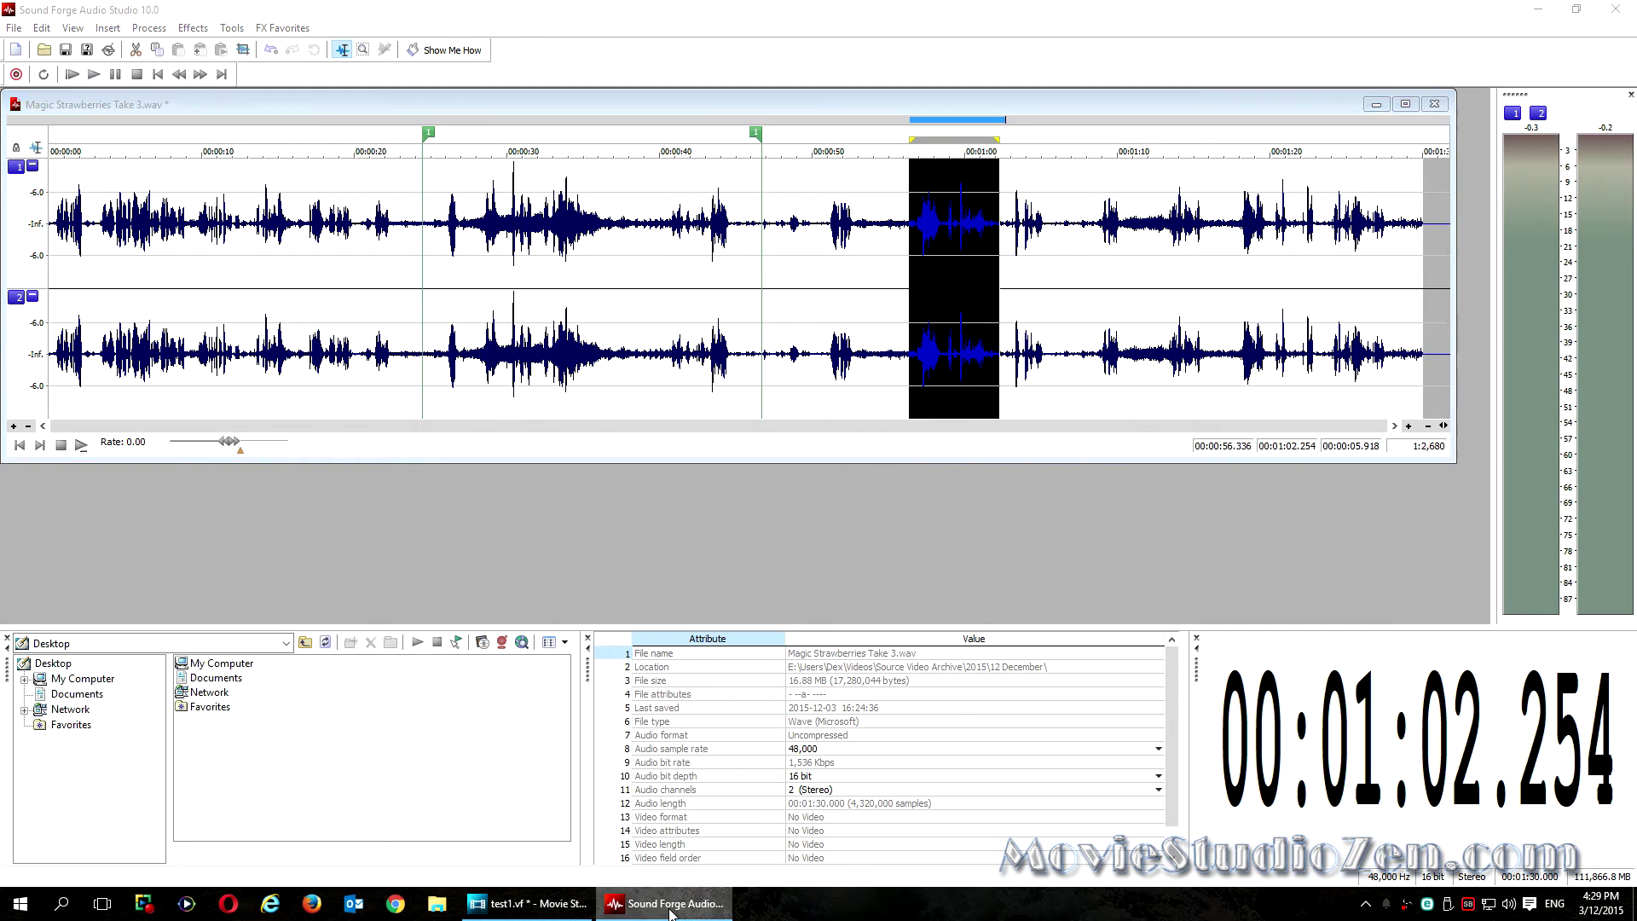
pyautogui.click(526, 904)
pyautogui.click(984, 698)
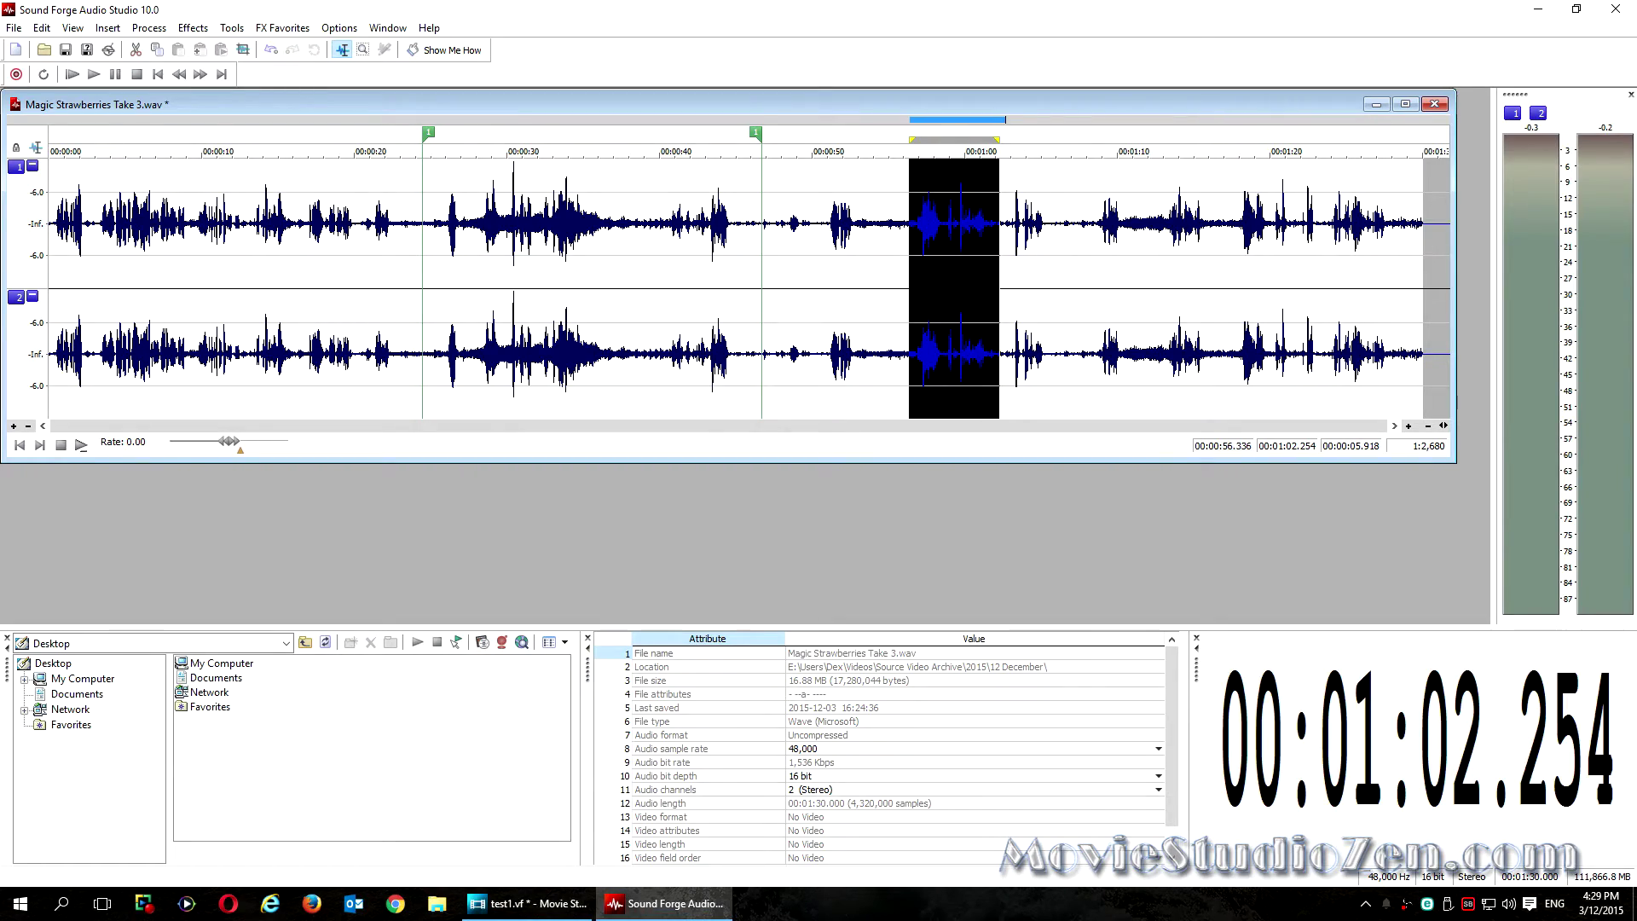
pyautogui.press('r')
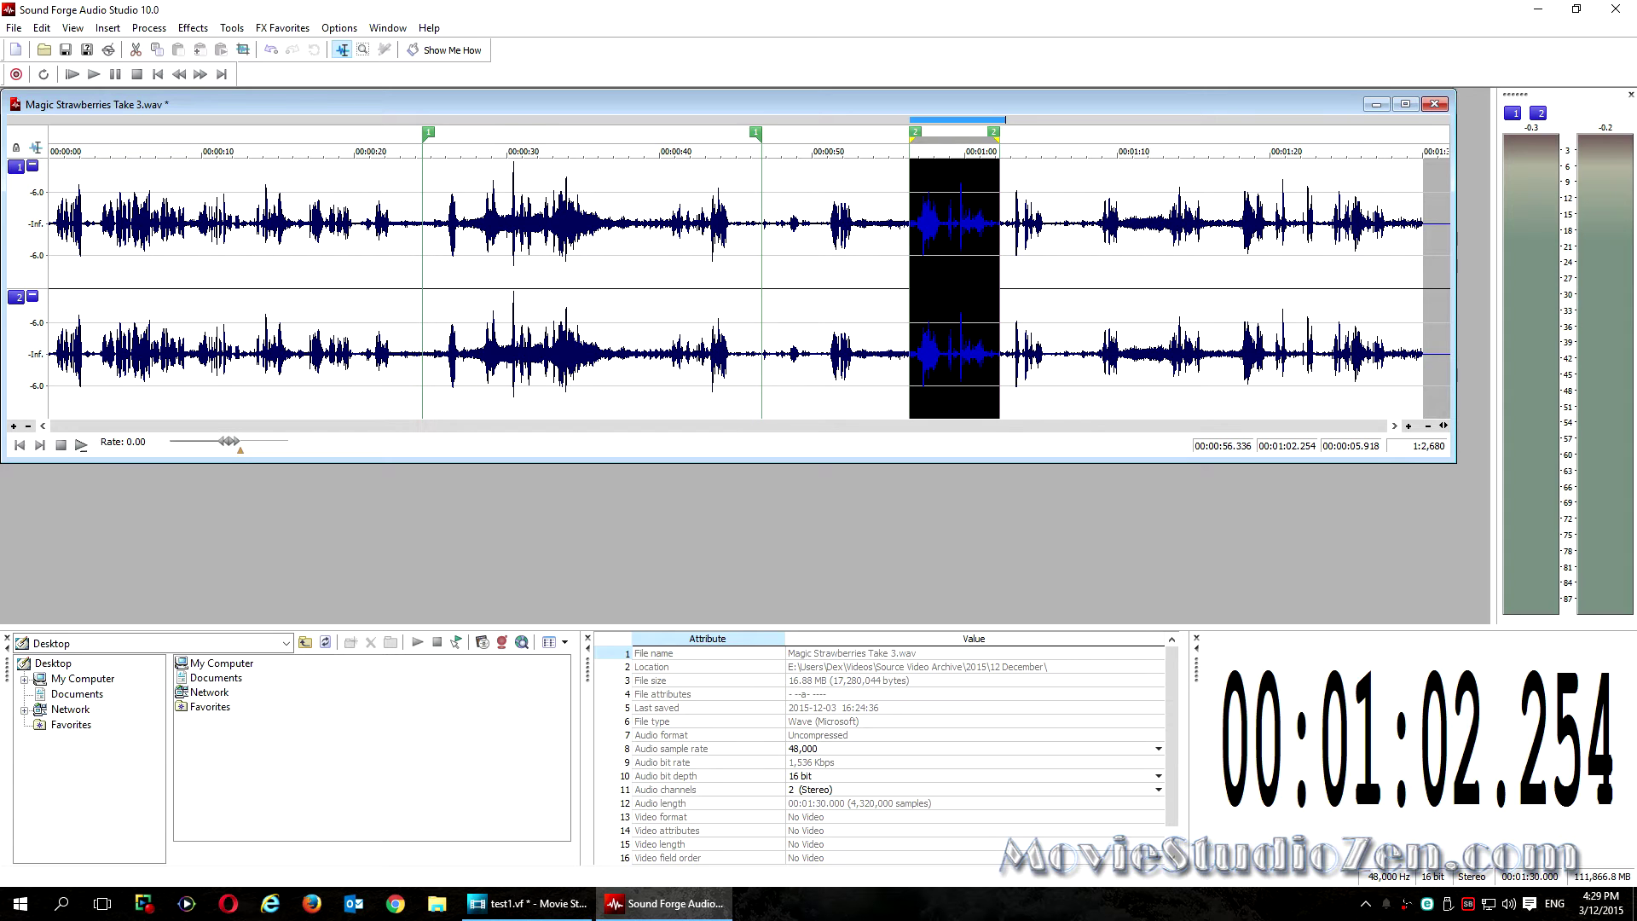
# Step: Select from 1:17 to the end of the file for the final section
pyautogui.click(572, 903)
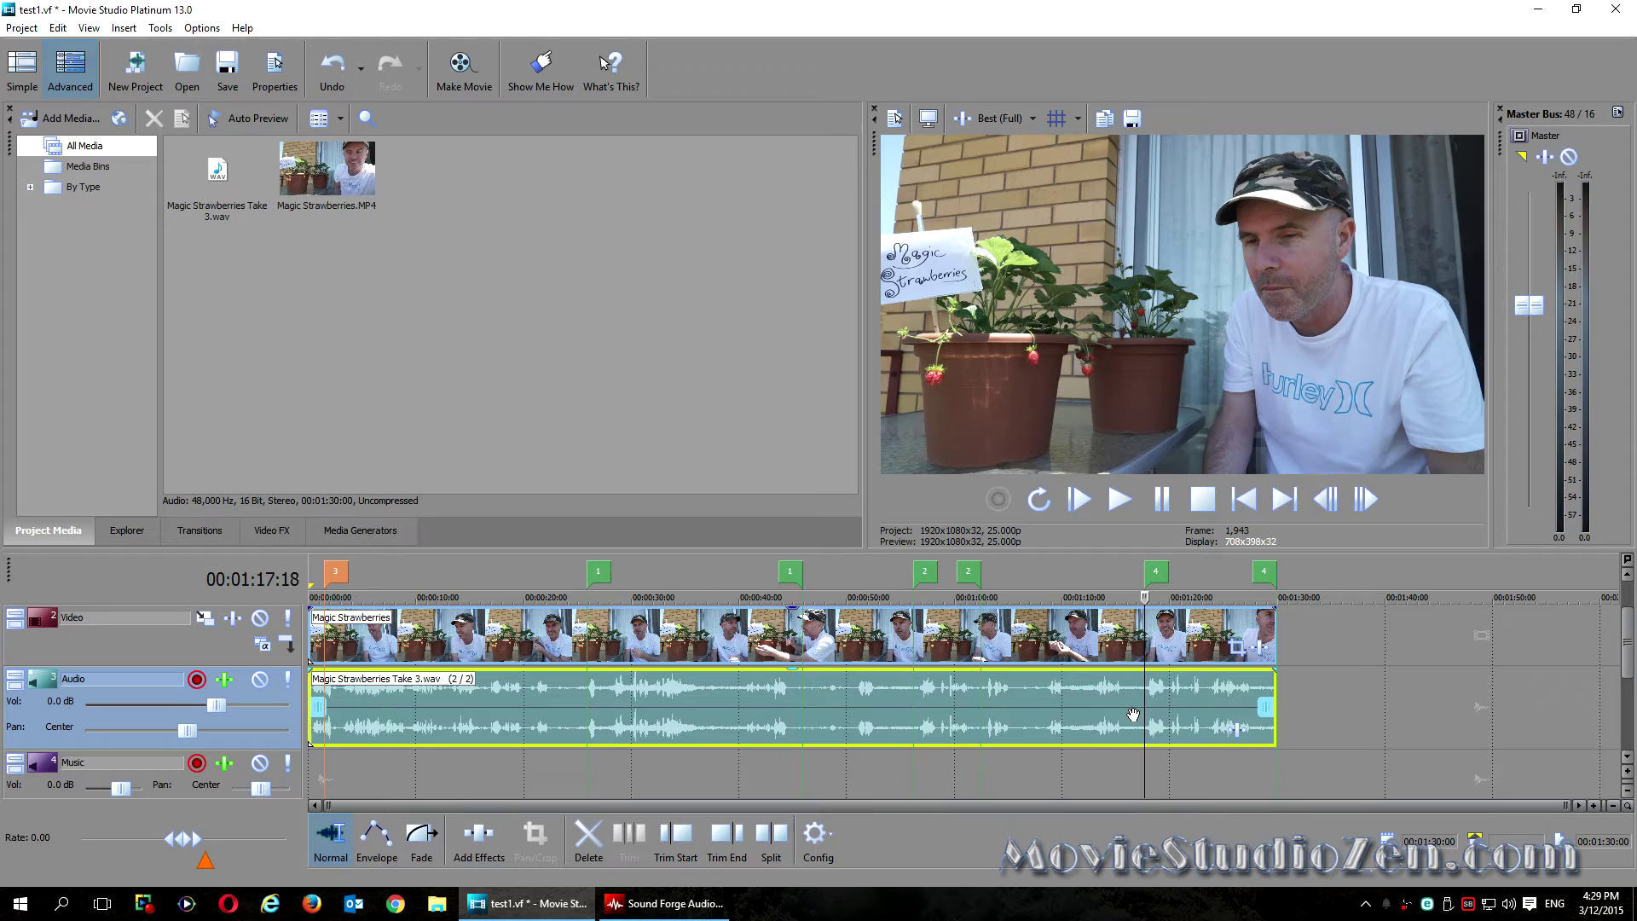
pyautogui.click(663, 903)
pyautogui.click(1221, 295)
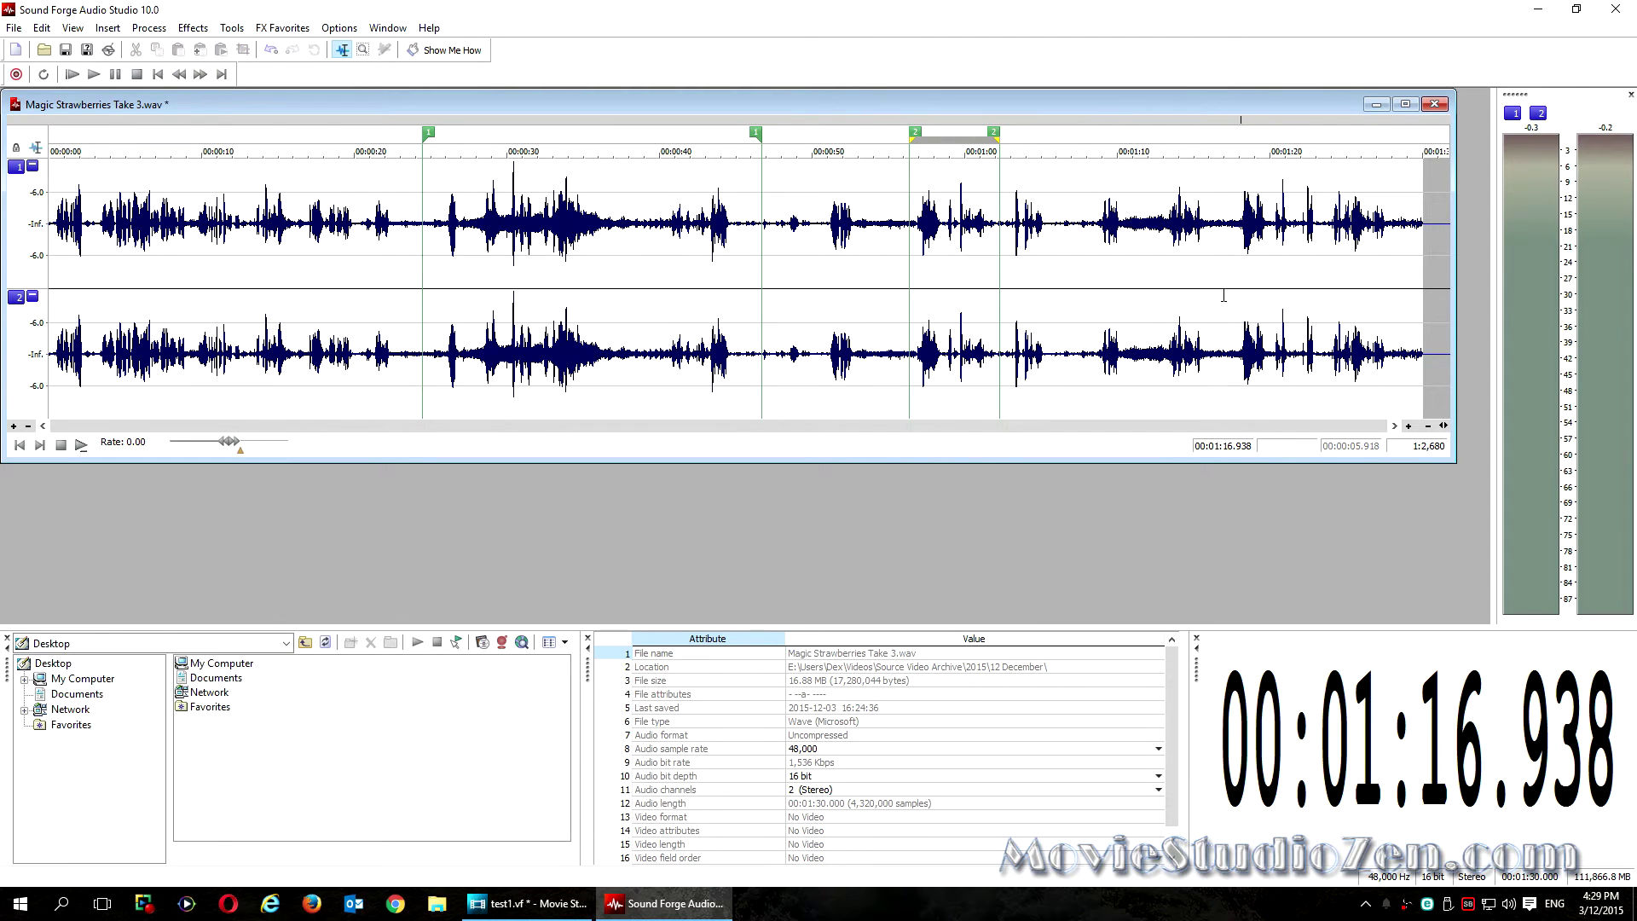
pyautogui.moveTo(1223, 300); pyautogui.dragTo(1484, 316)
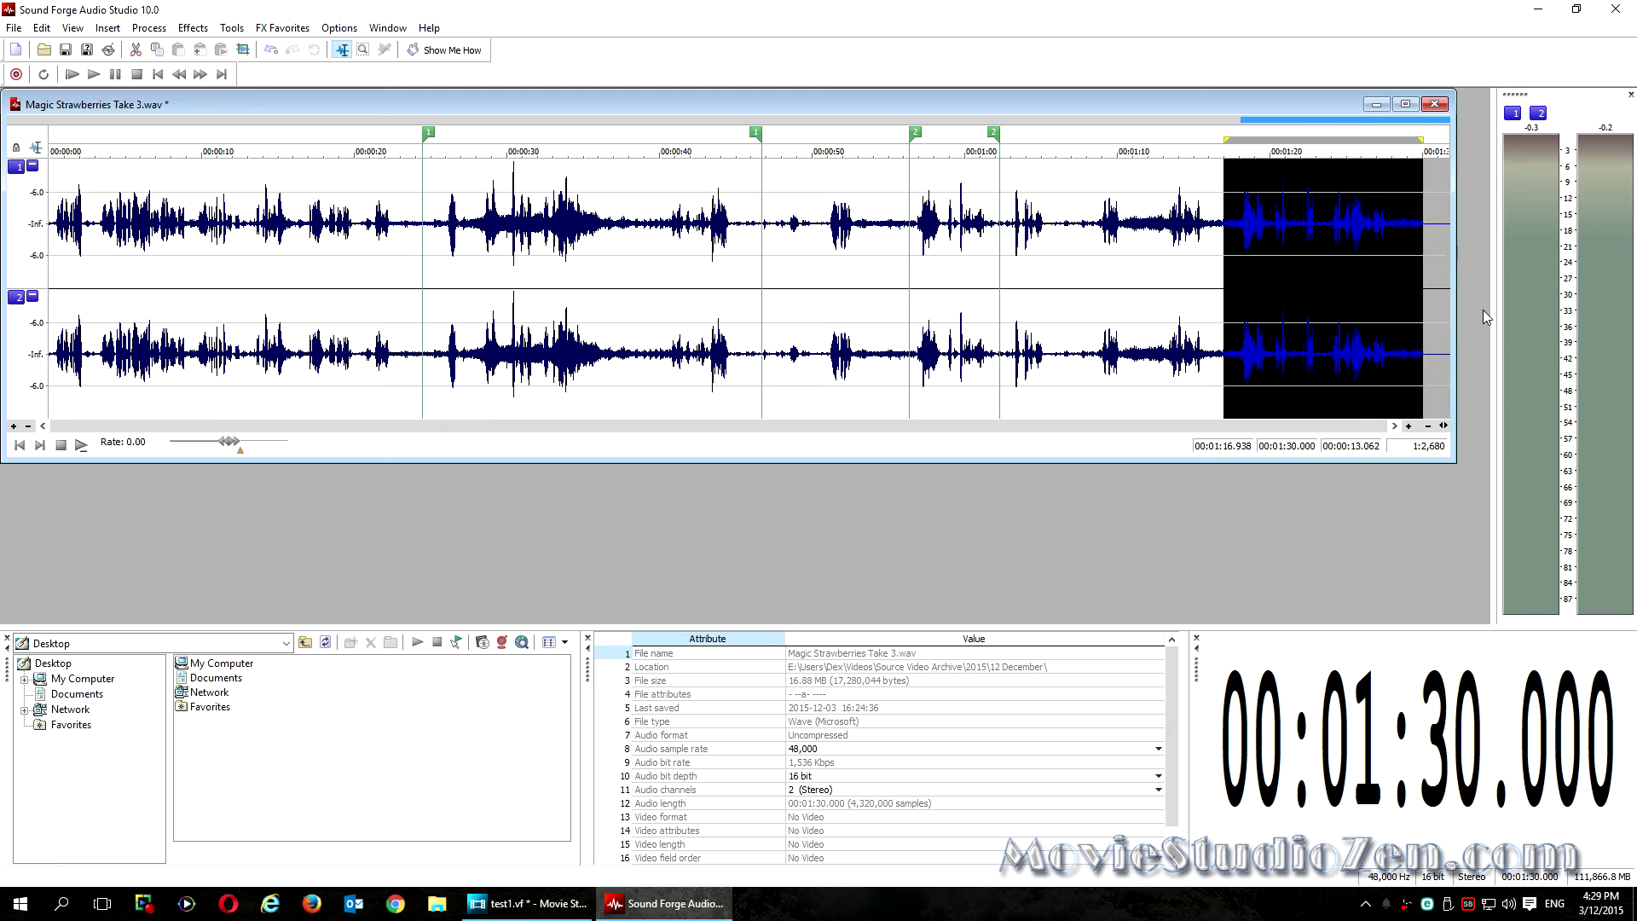
pyautogui.click(481, 299)
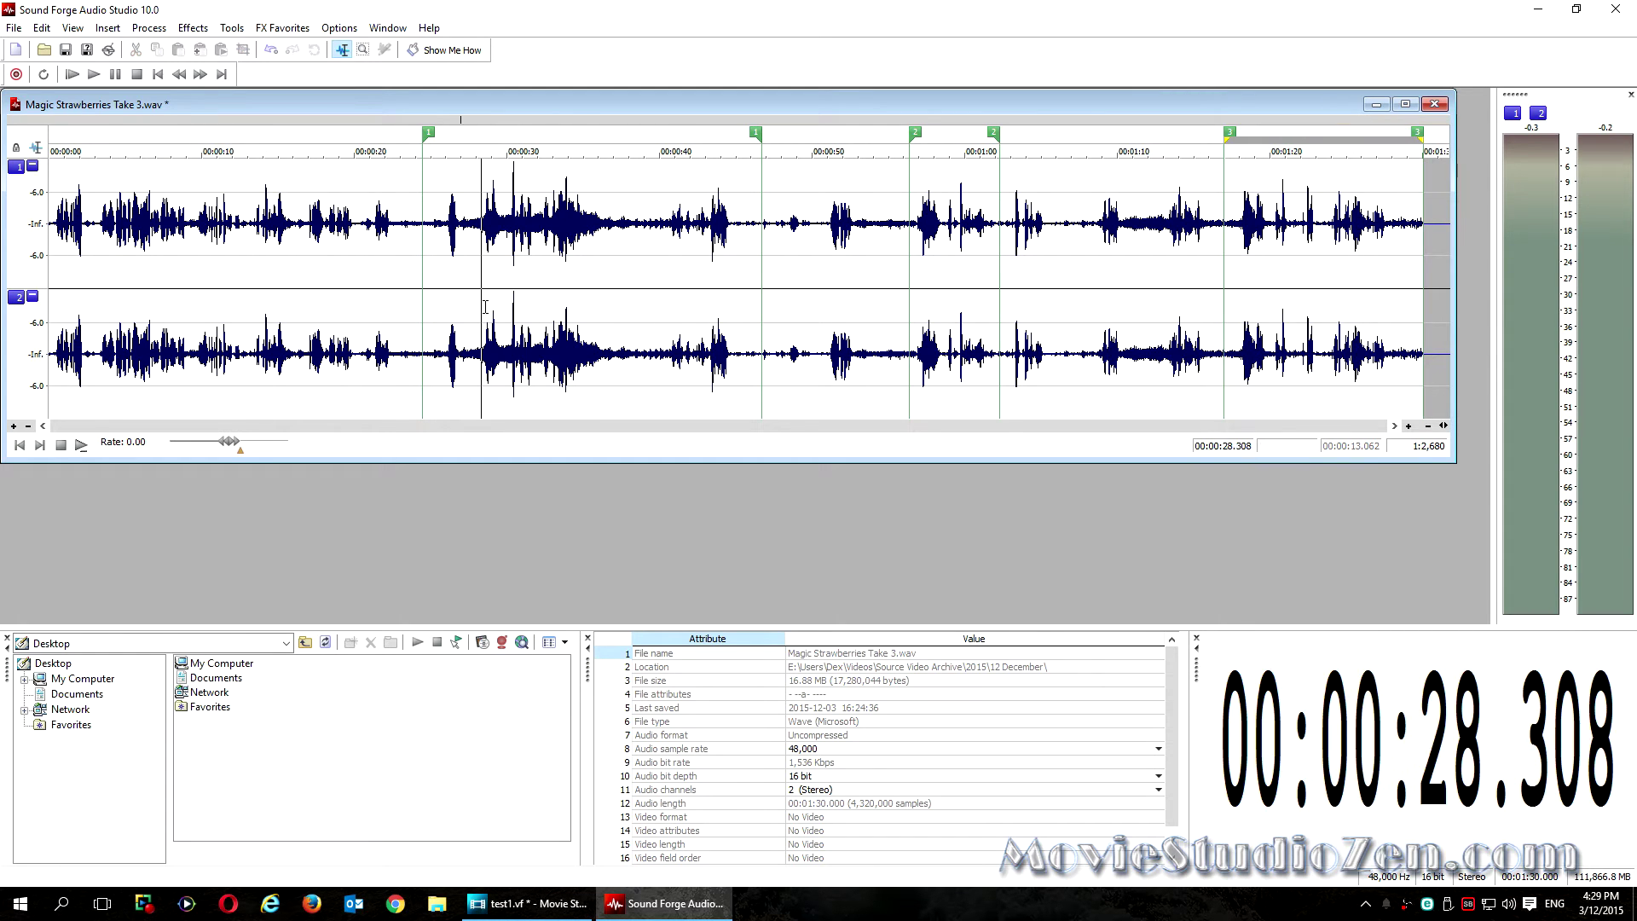
# Step: Apply Sony Pitch Shift with the [Sys] Third up preset to the 0:24–0:46 region
pyautogui.moveTo(425, 289); pyautogui.dragTo(755, 308)
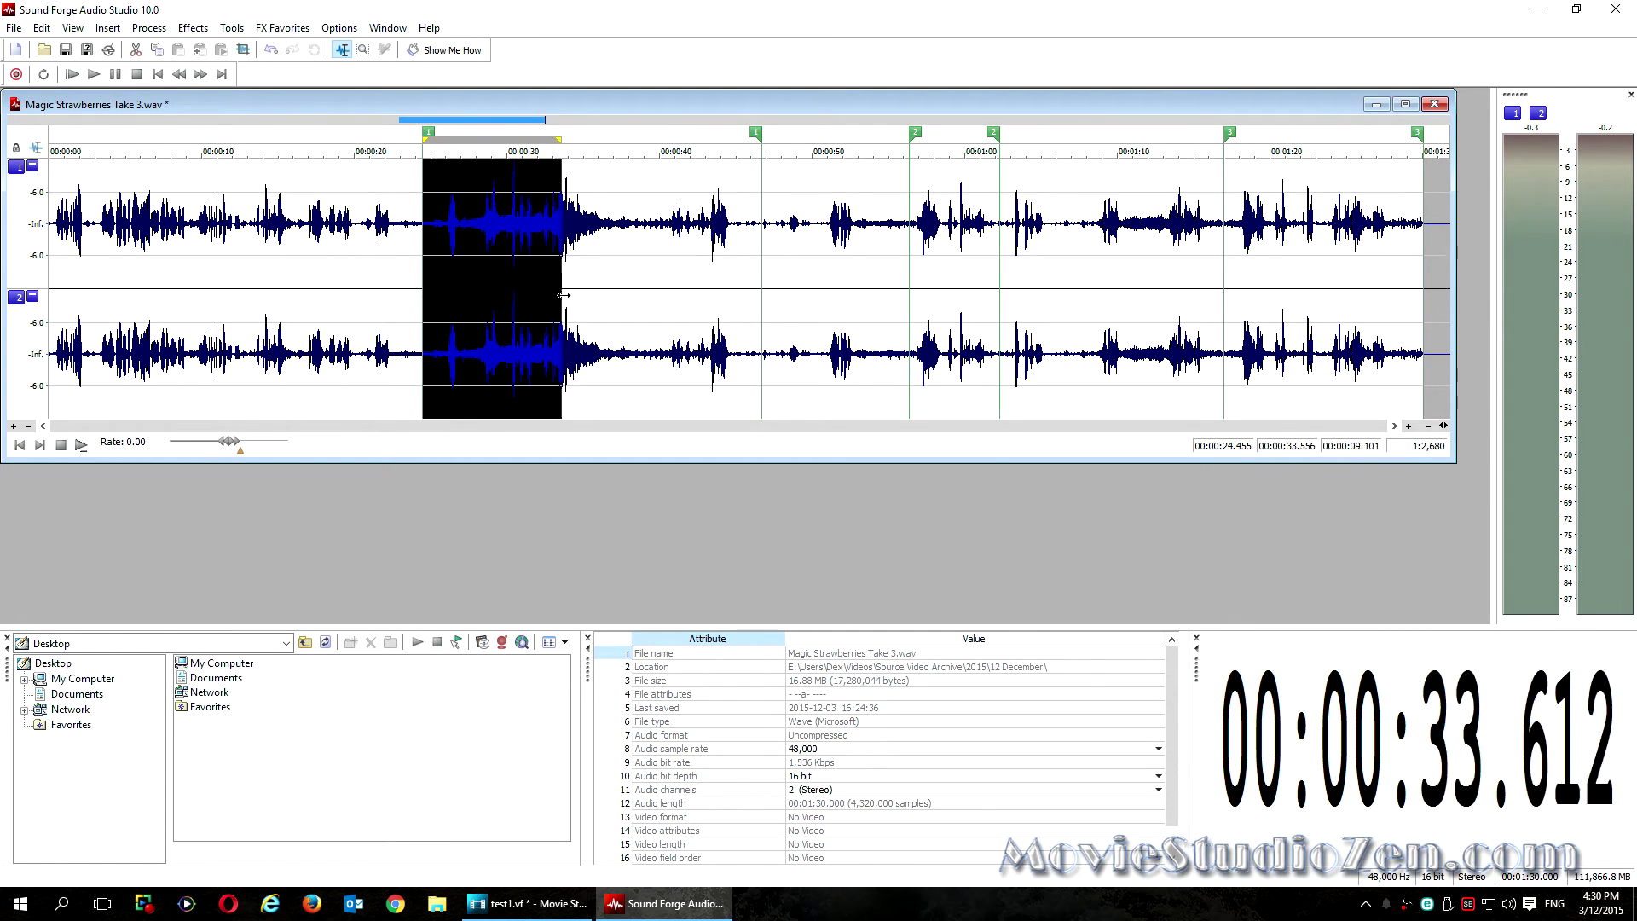
pyautogui.click(289, 34)
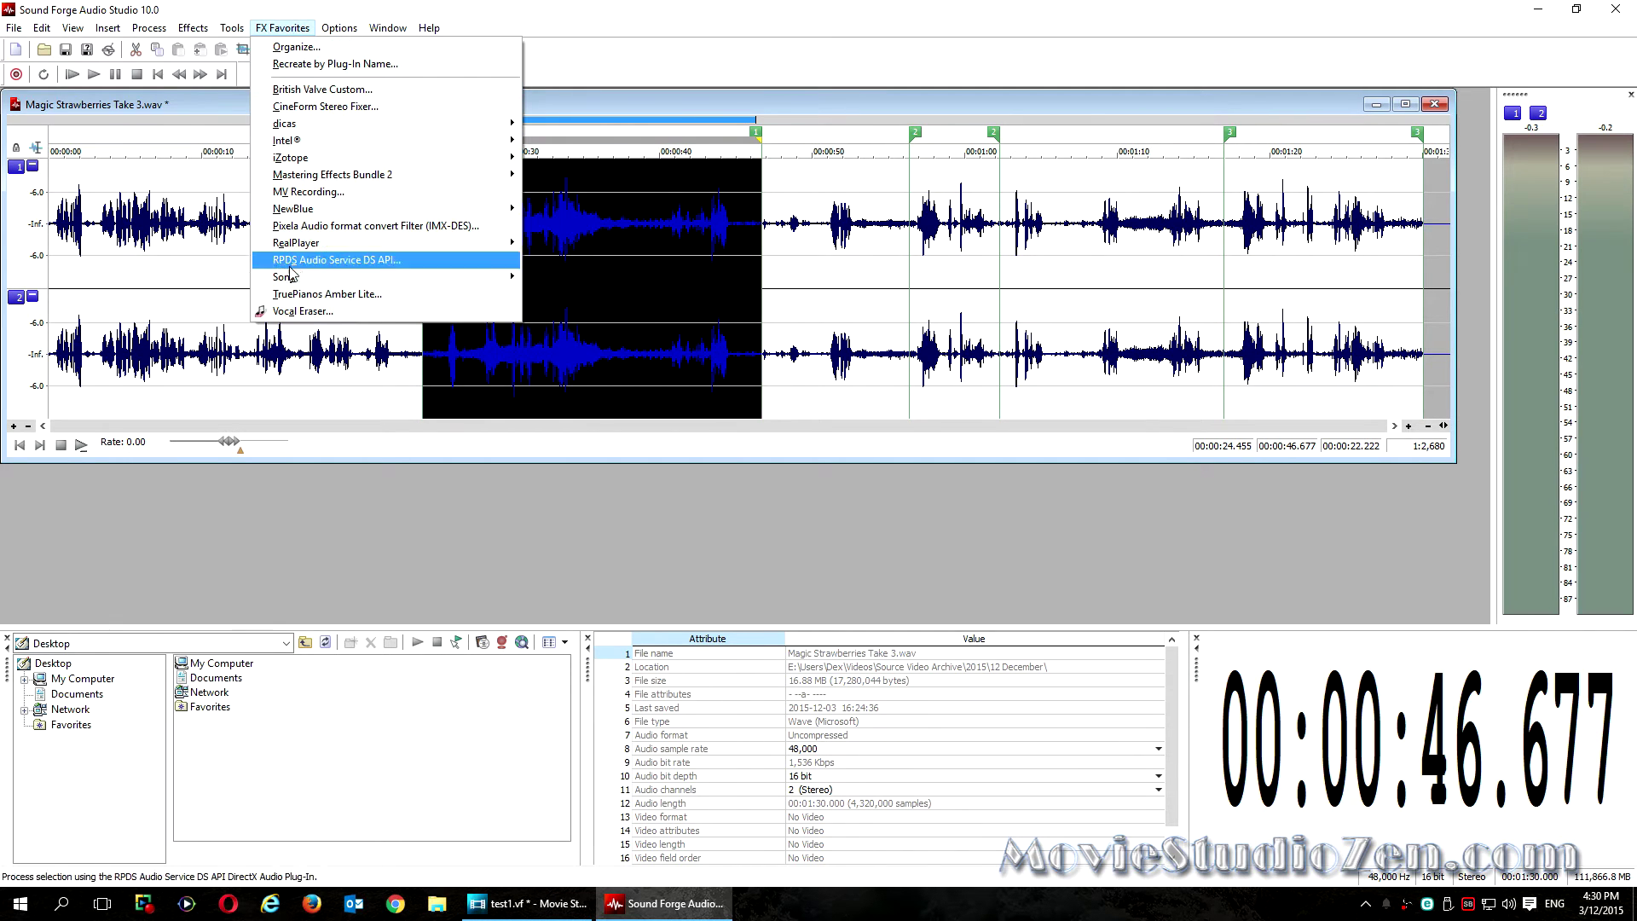
pyautogui.moveTo(284, 276)
pyautogui.click(590, 727)
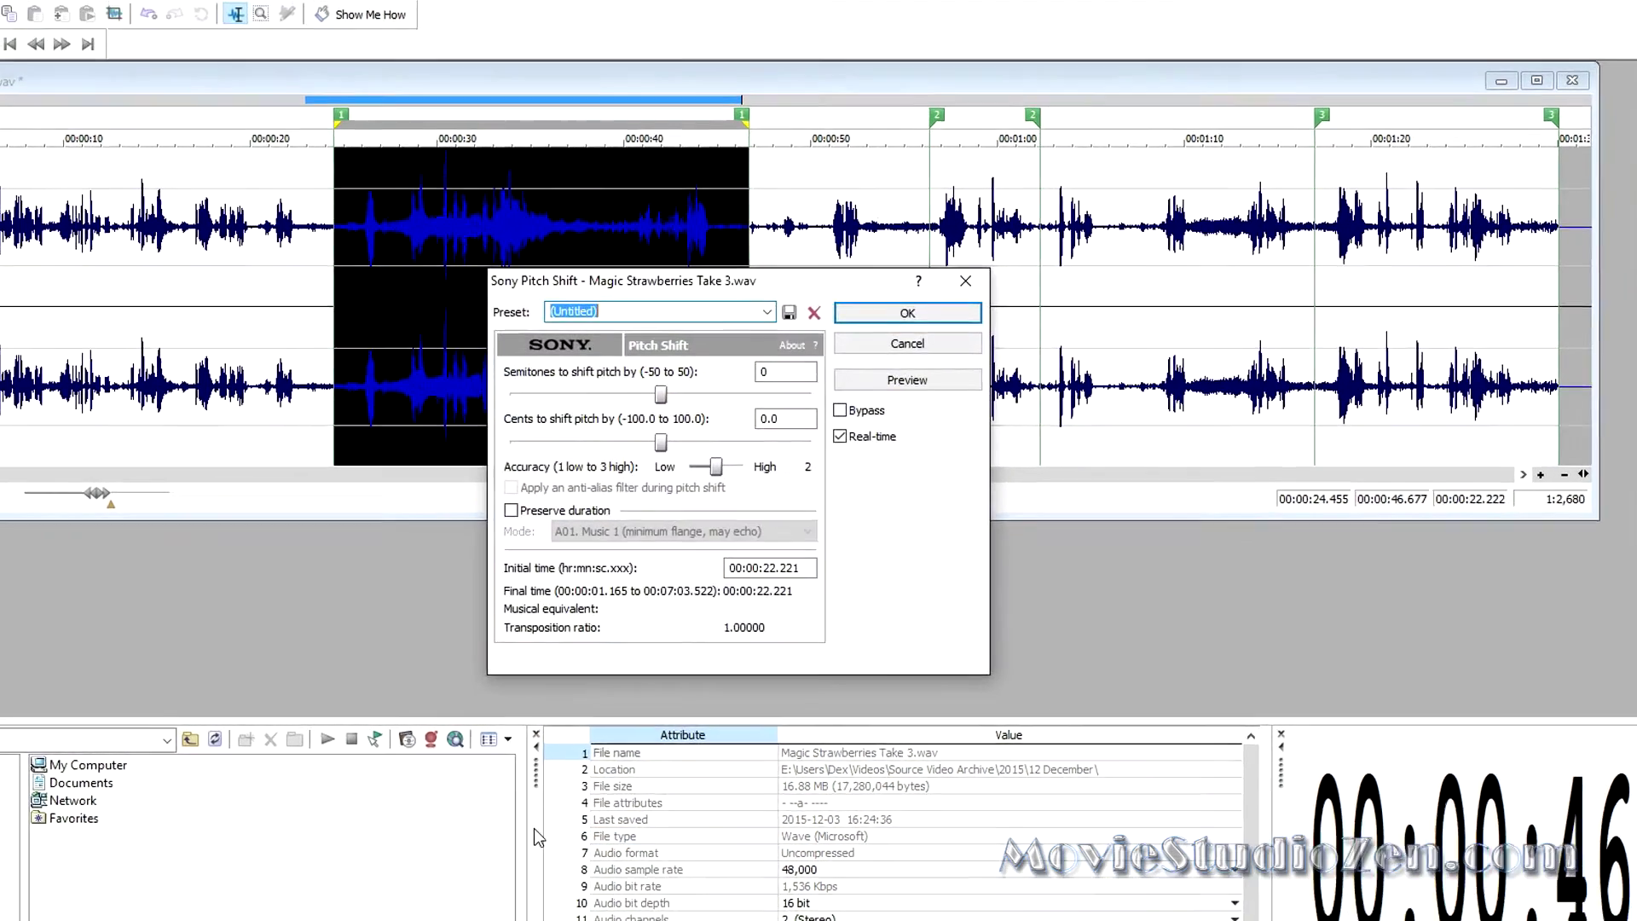
pyautogui.click(776, 294)
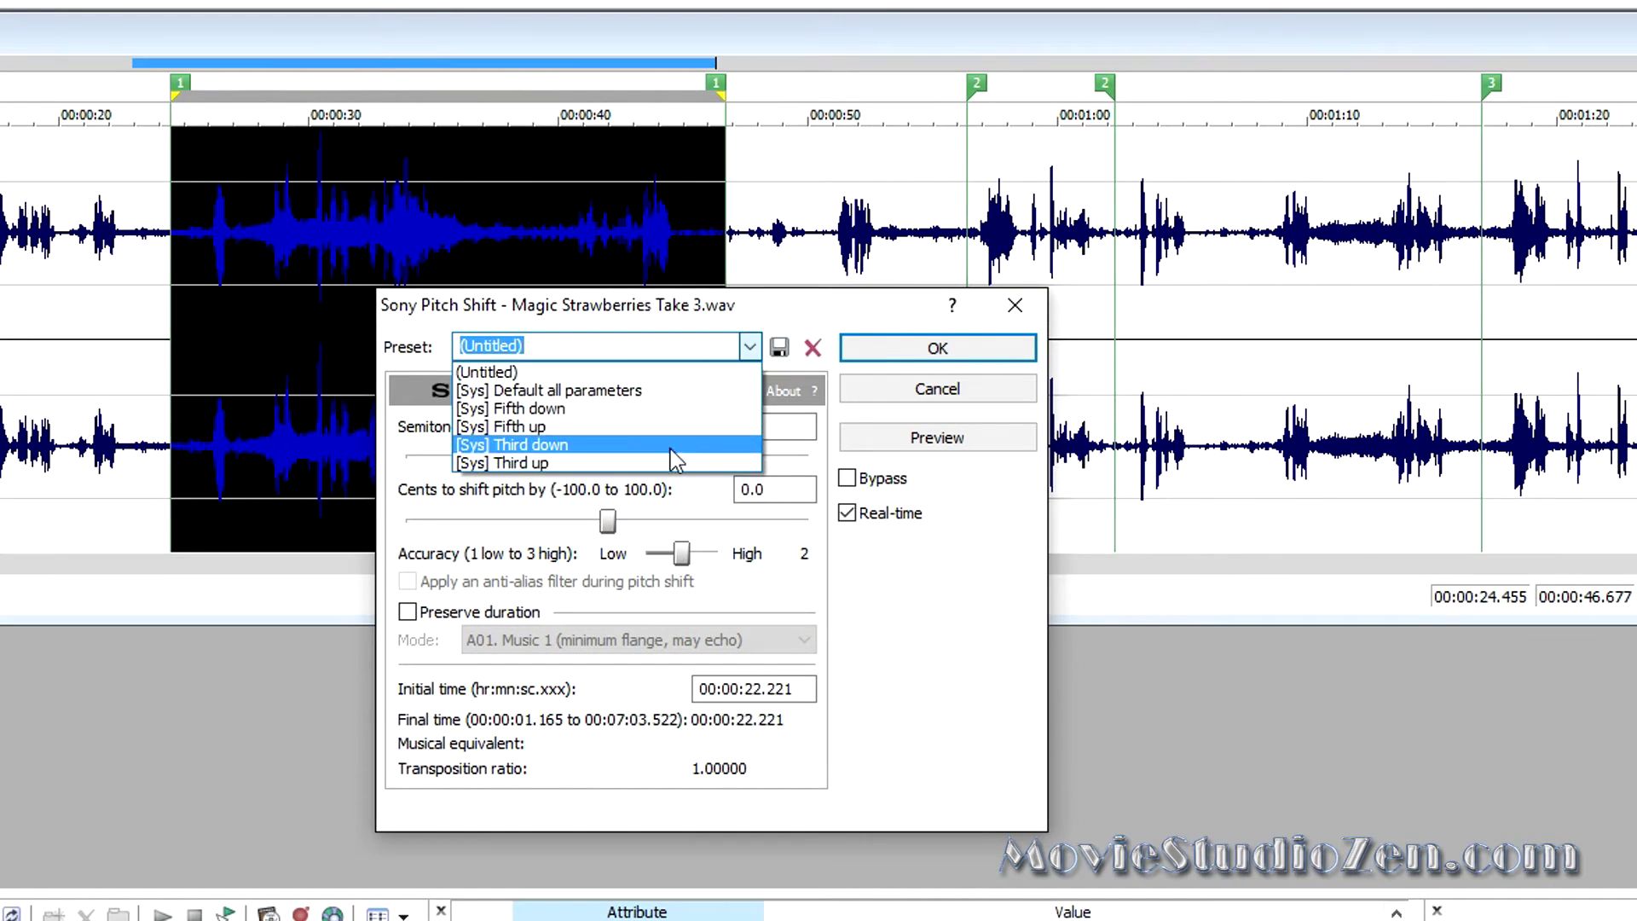
pyautogui.click(642, 462)
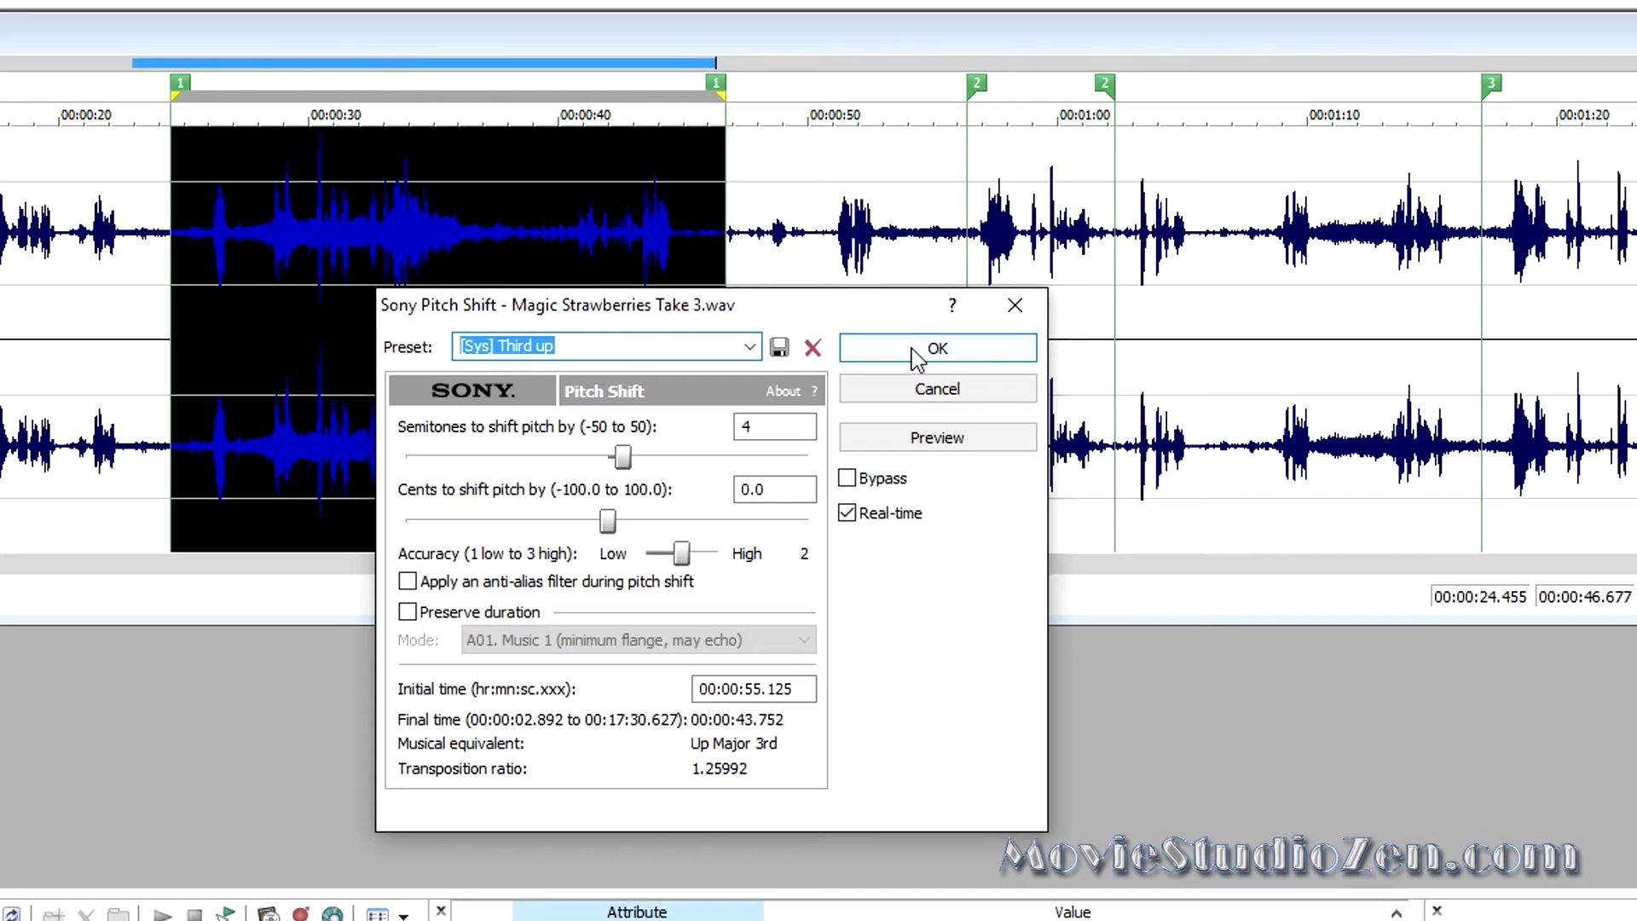
pyautogui.click(916, 359)
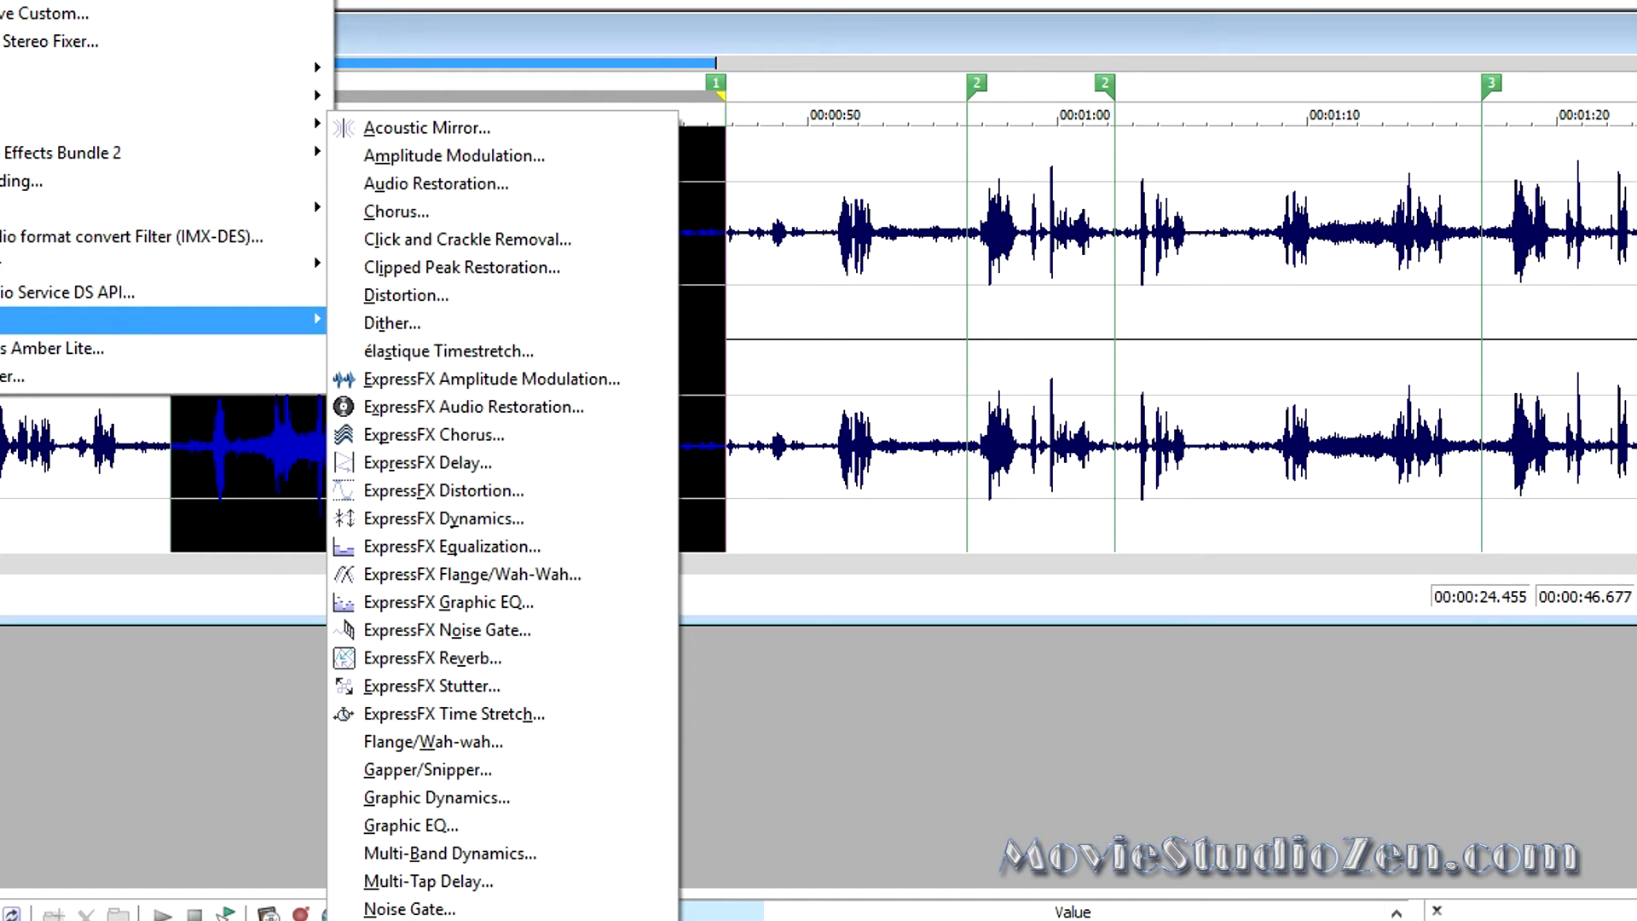
# Step: Redo the Third up pitch shift with Preserve duration and A08 Speech 2 mode, previewed
pyautogui.click(422, 920)
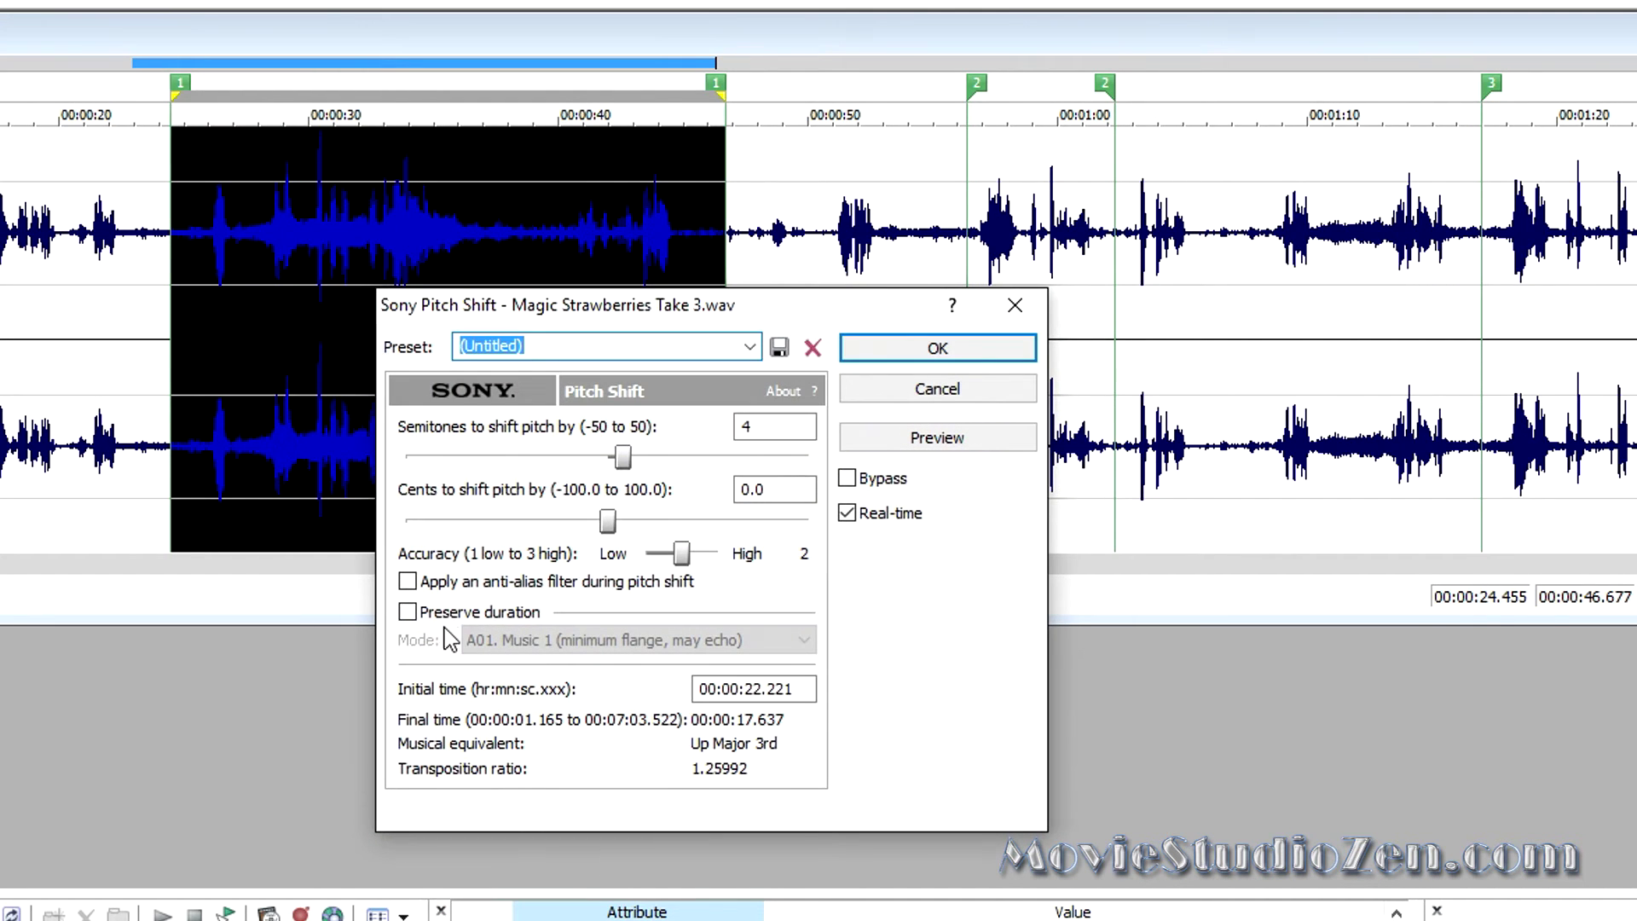
pyautogui.click(750, 346)
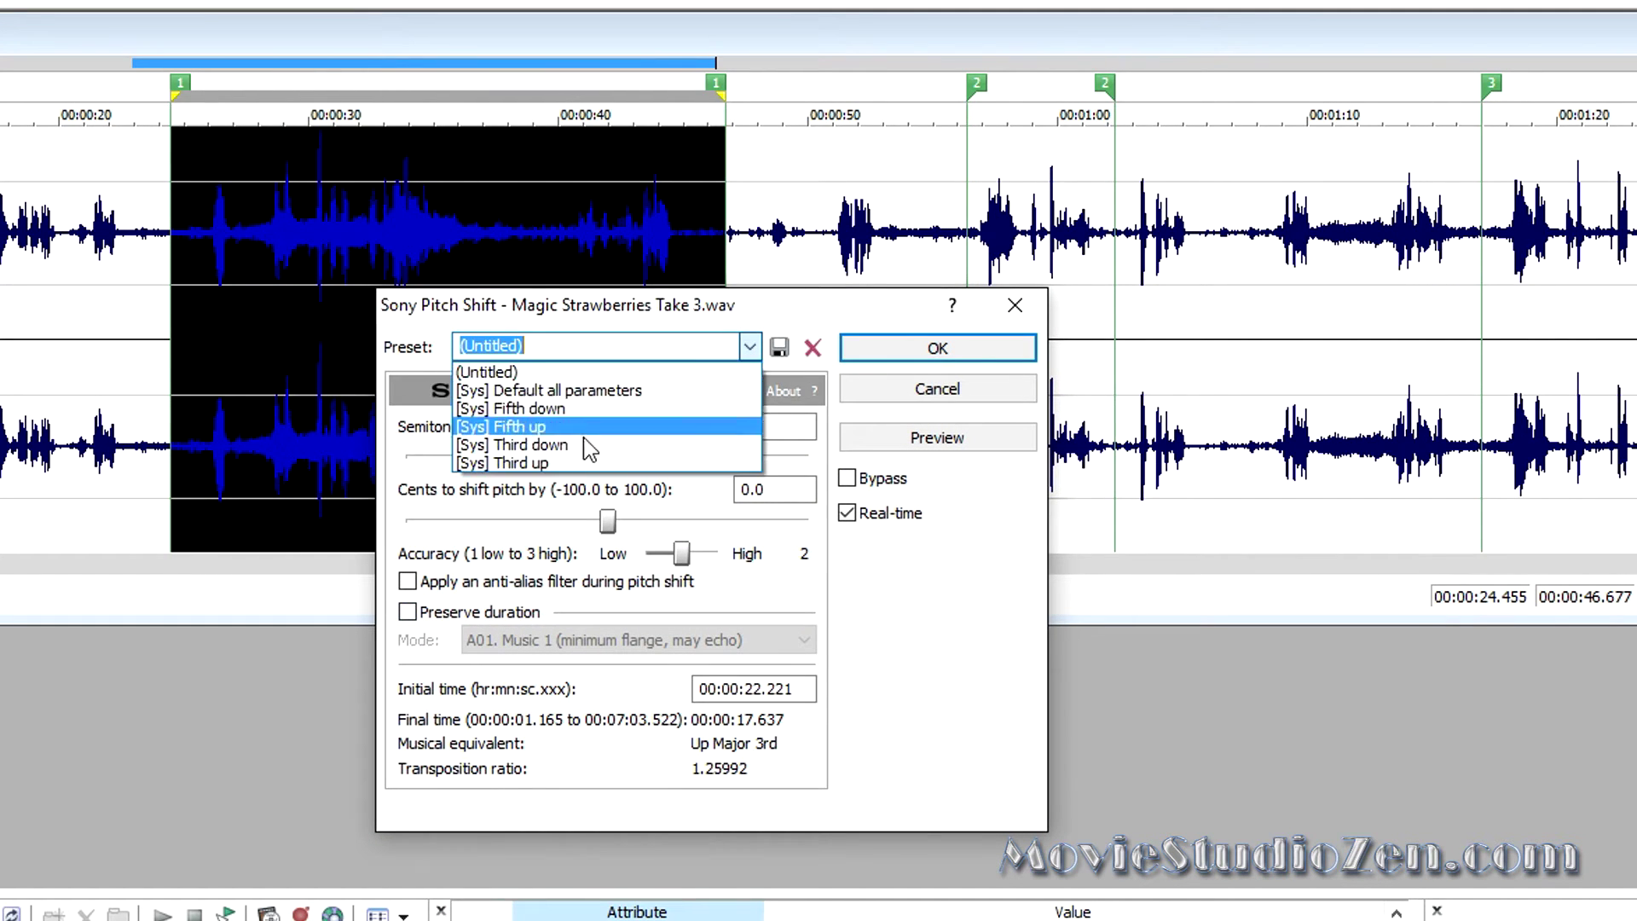
pyautogui.click(575, 463)
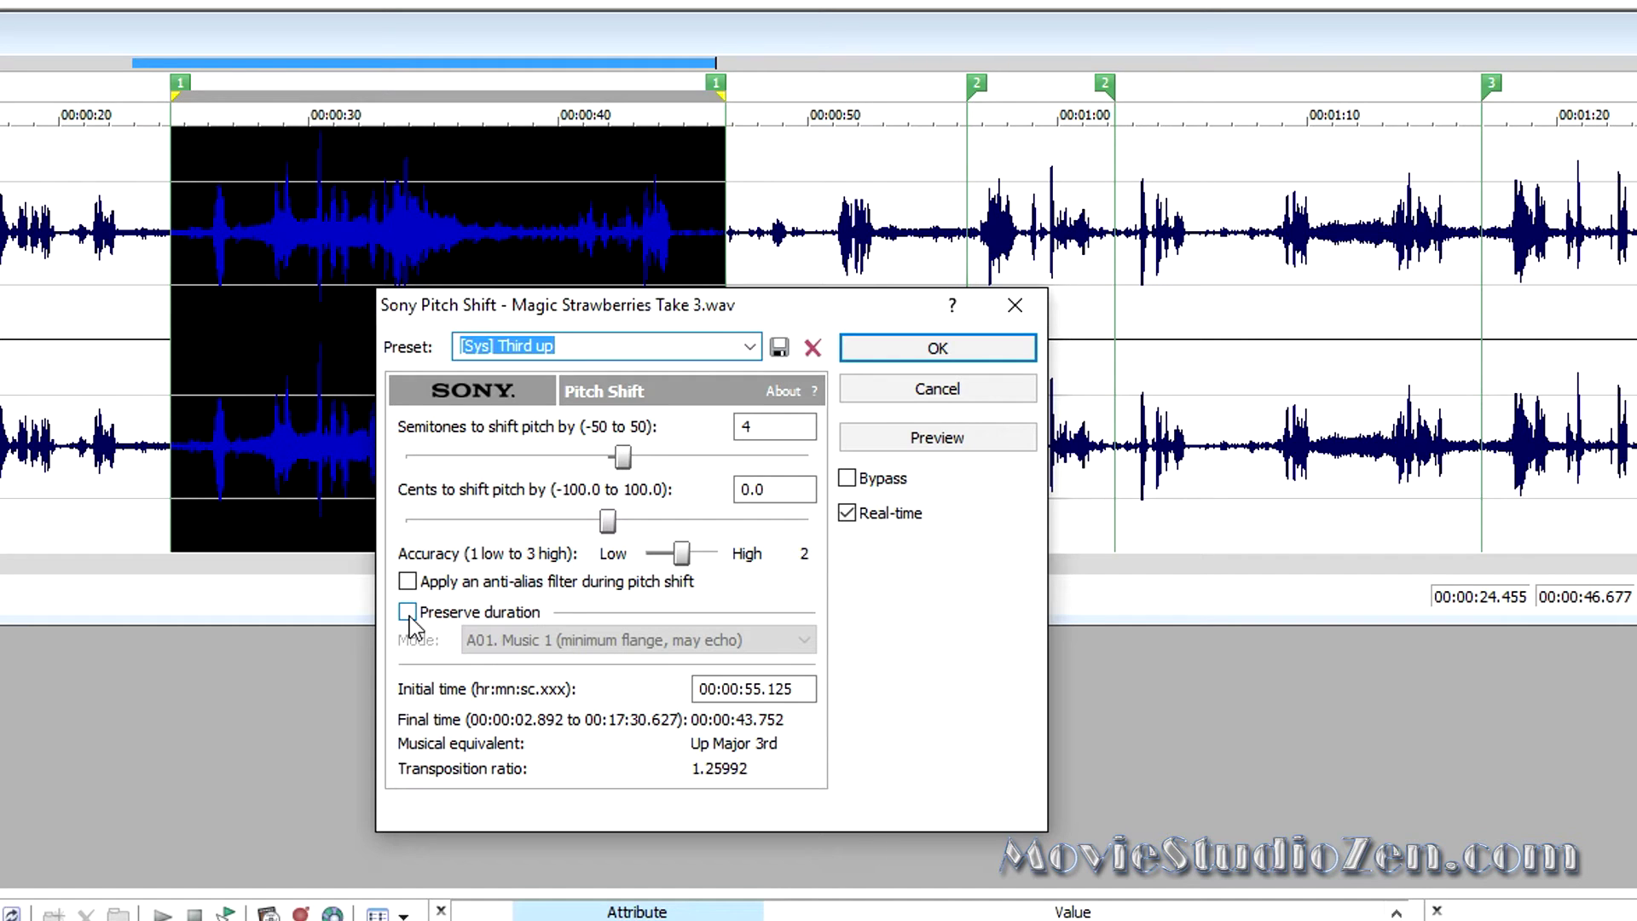
pyautogui.click(408, 613)
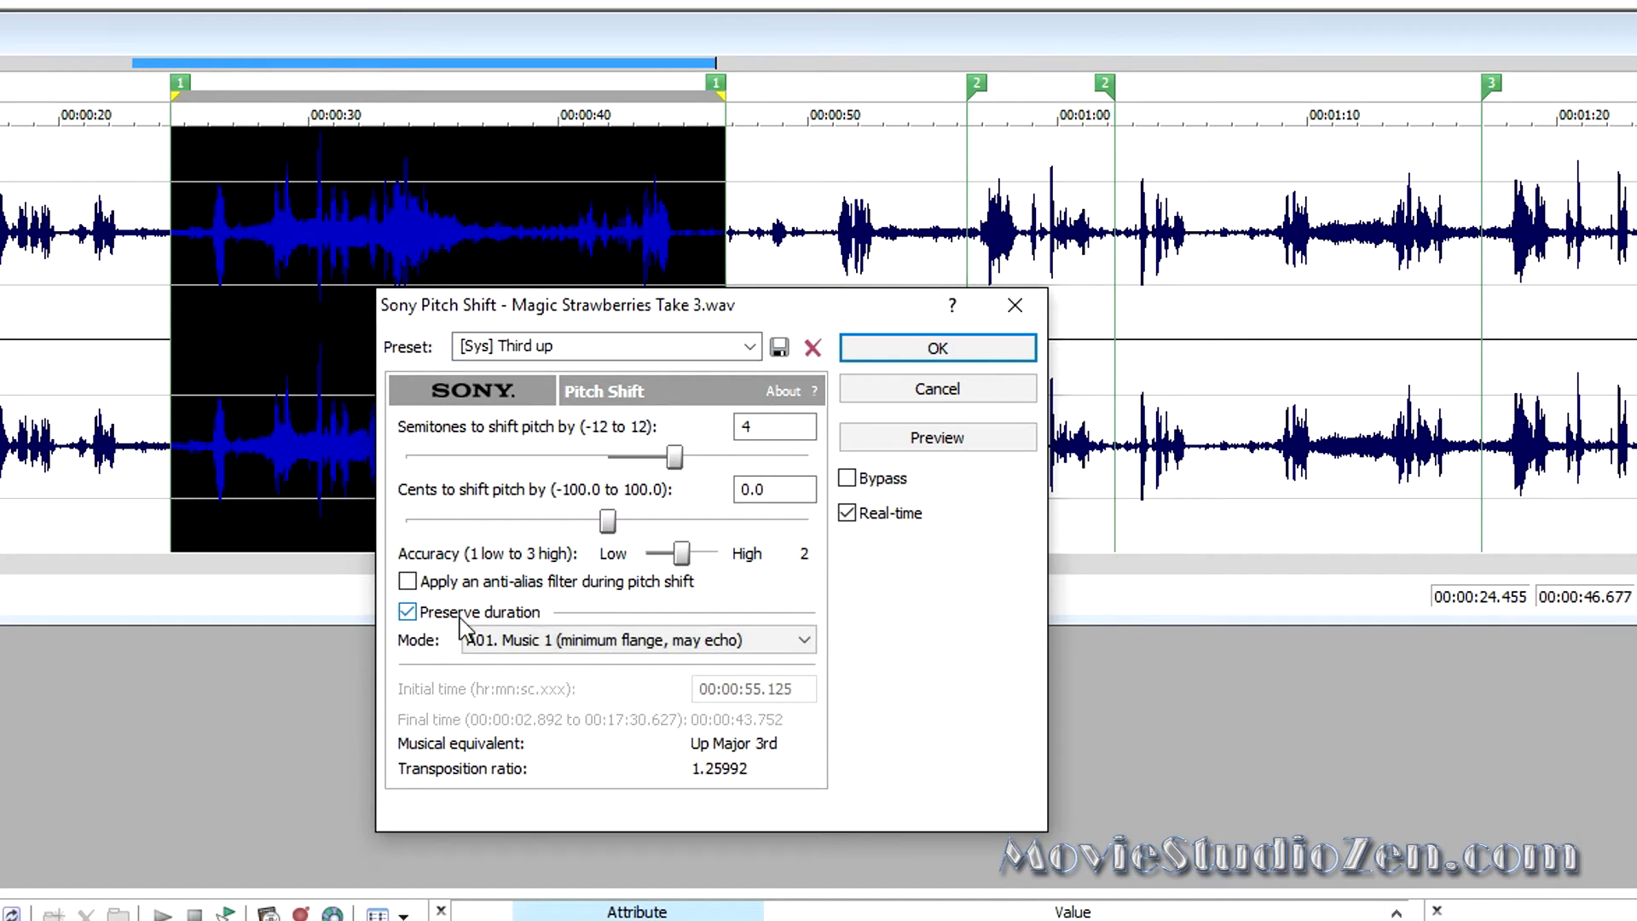
pyautogui.click(569, 642)
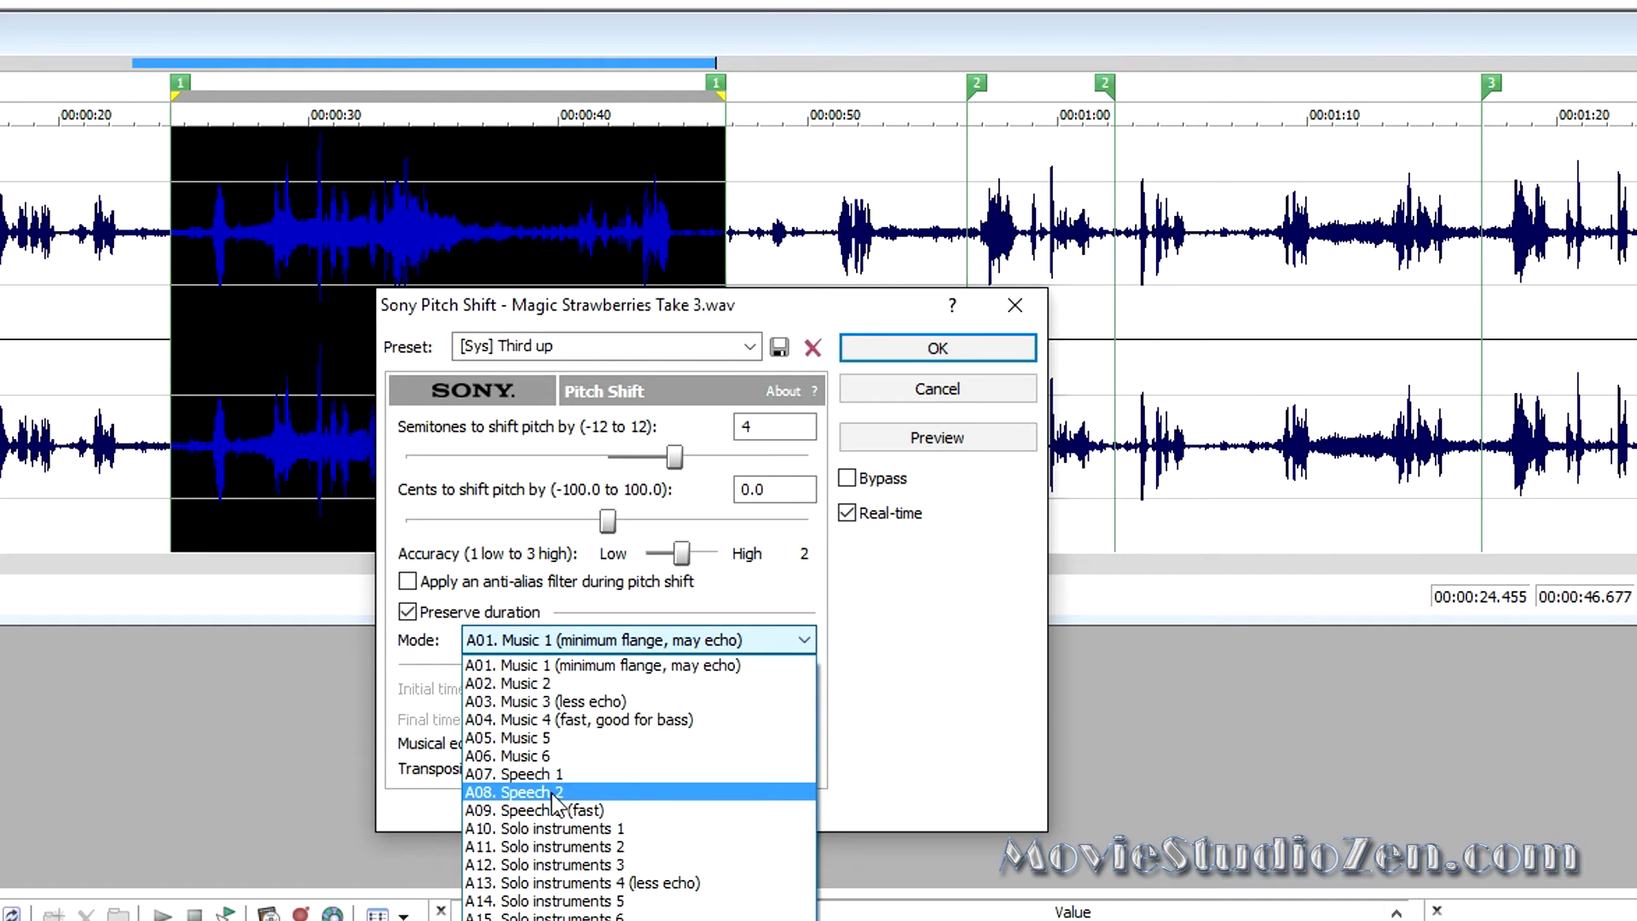
pyautogui.click(554, 793)
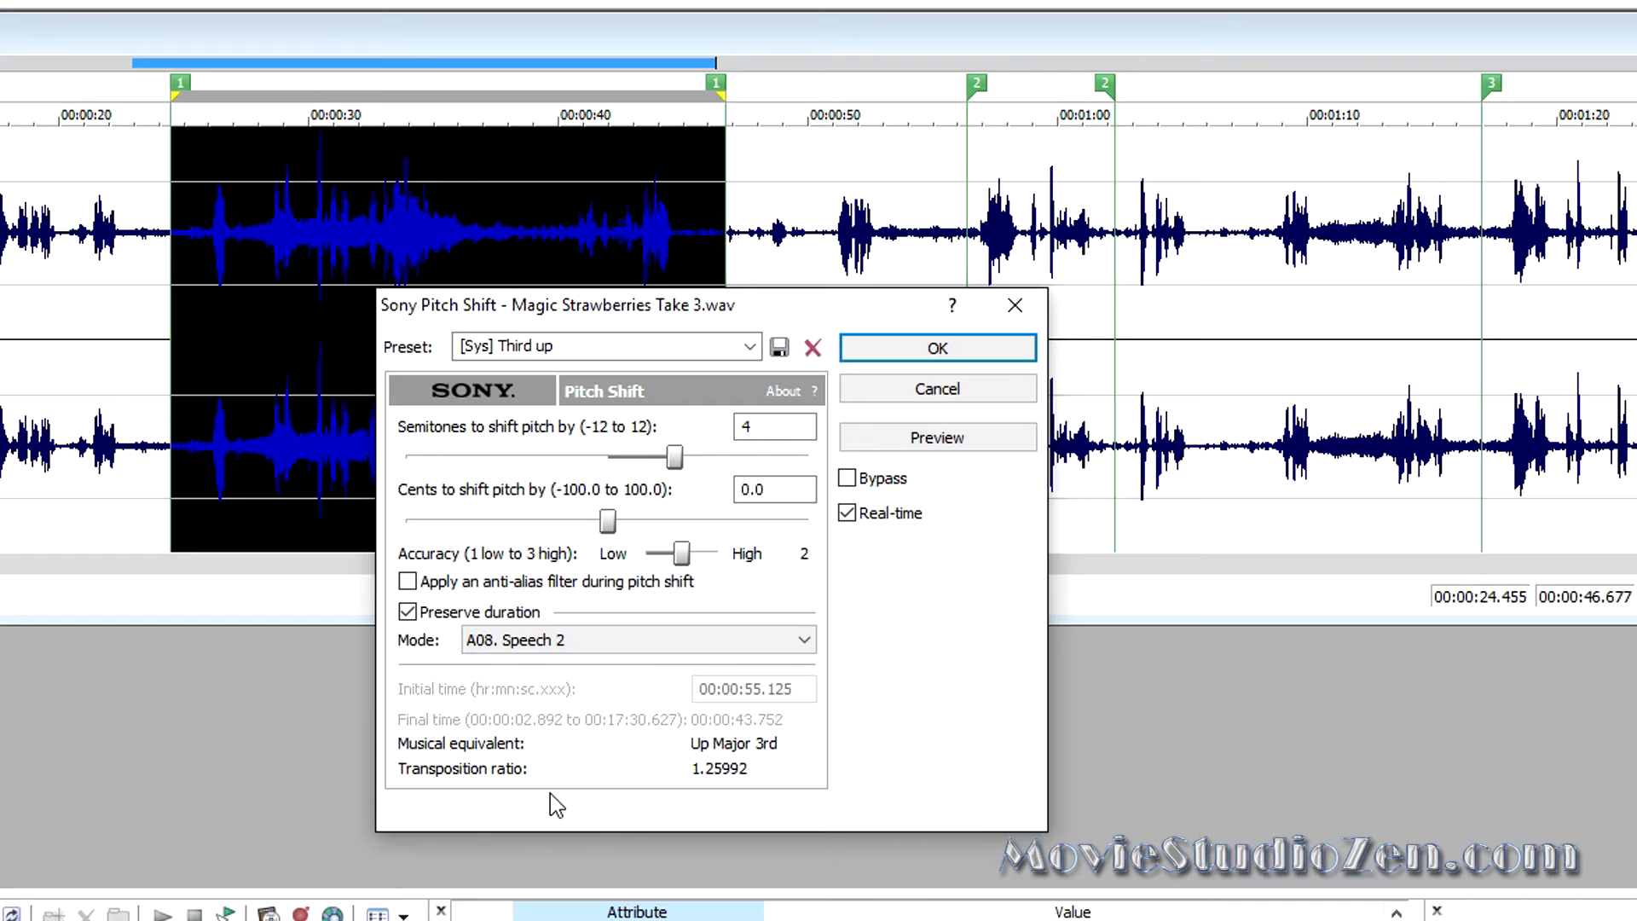
pyautogui.click(908, 449)
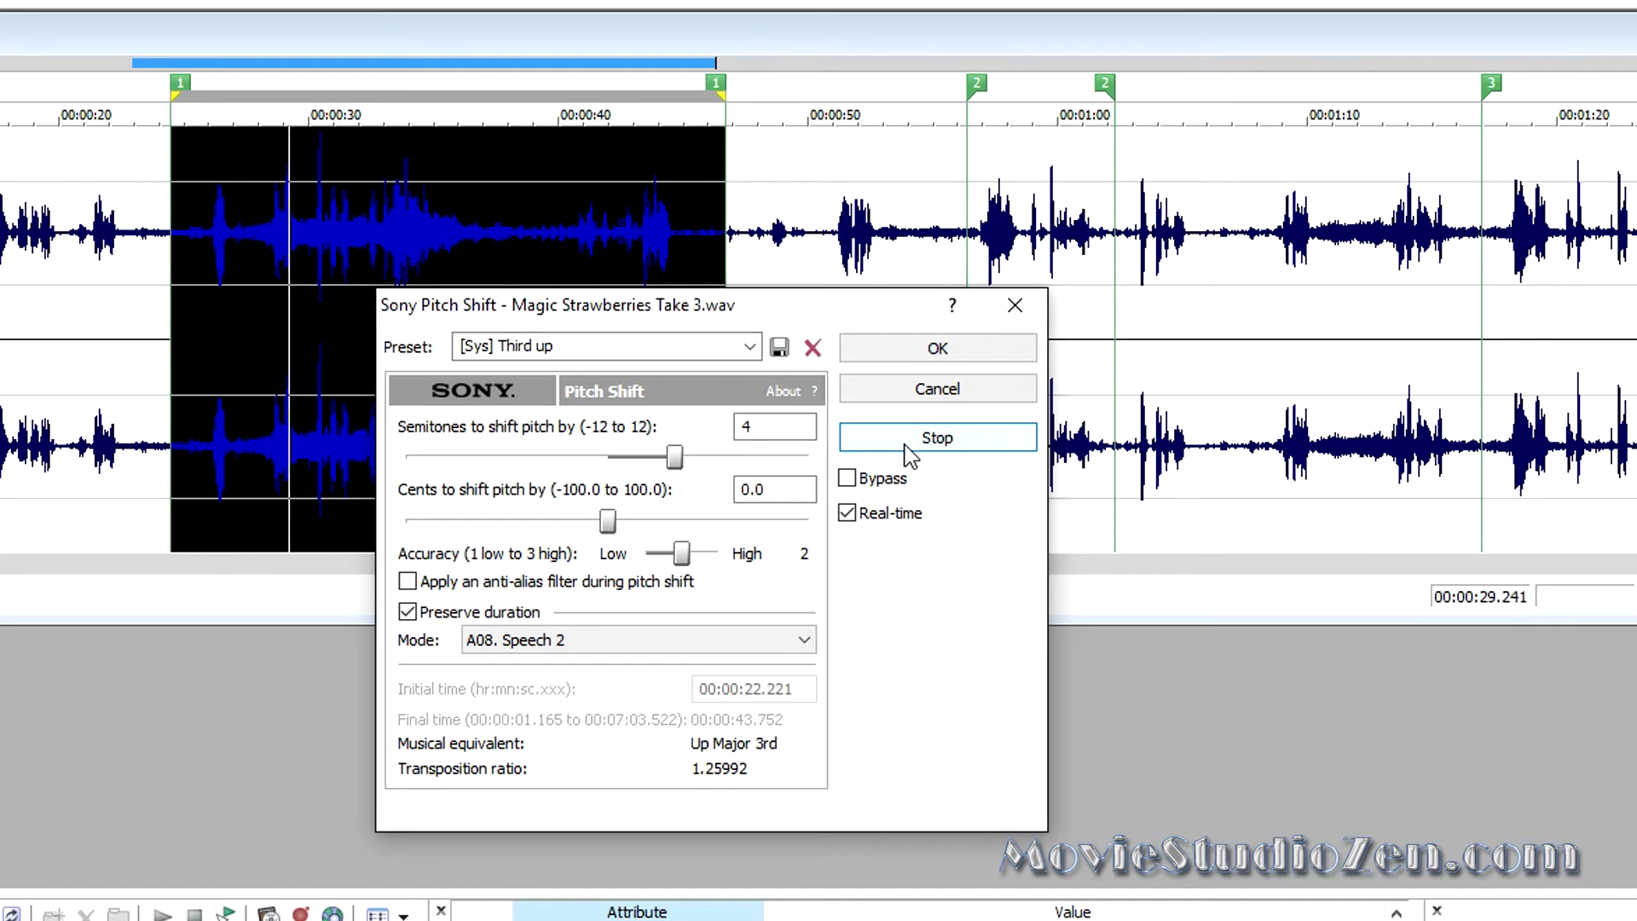
pyautogui.click(909, 451)
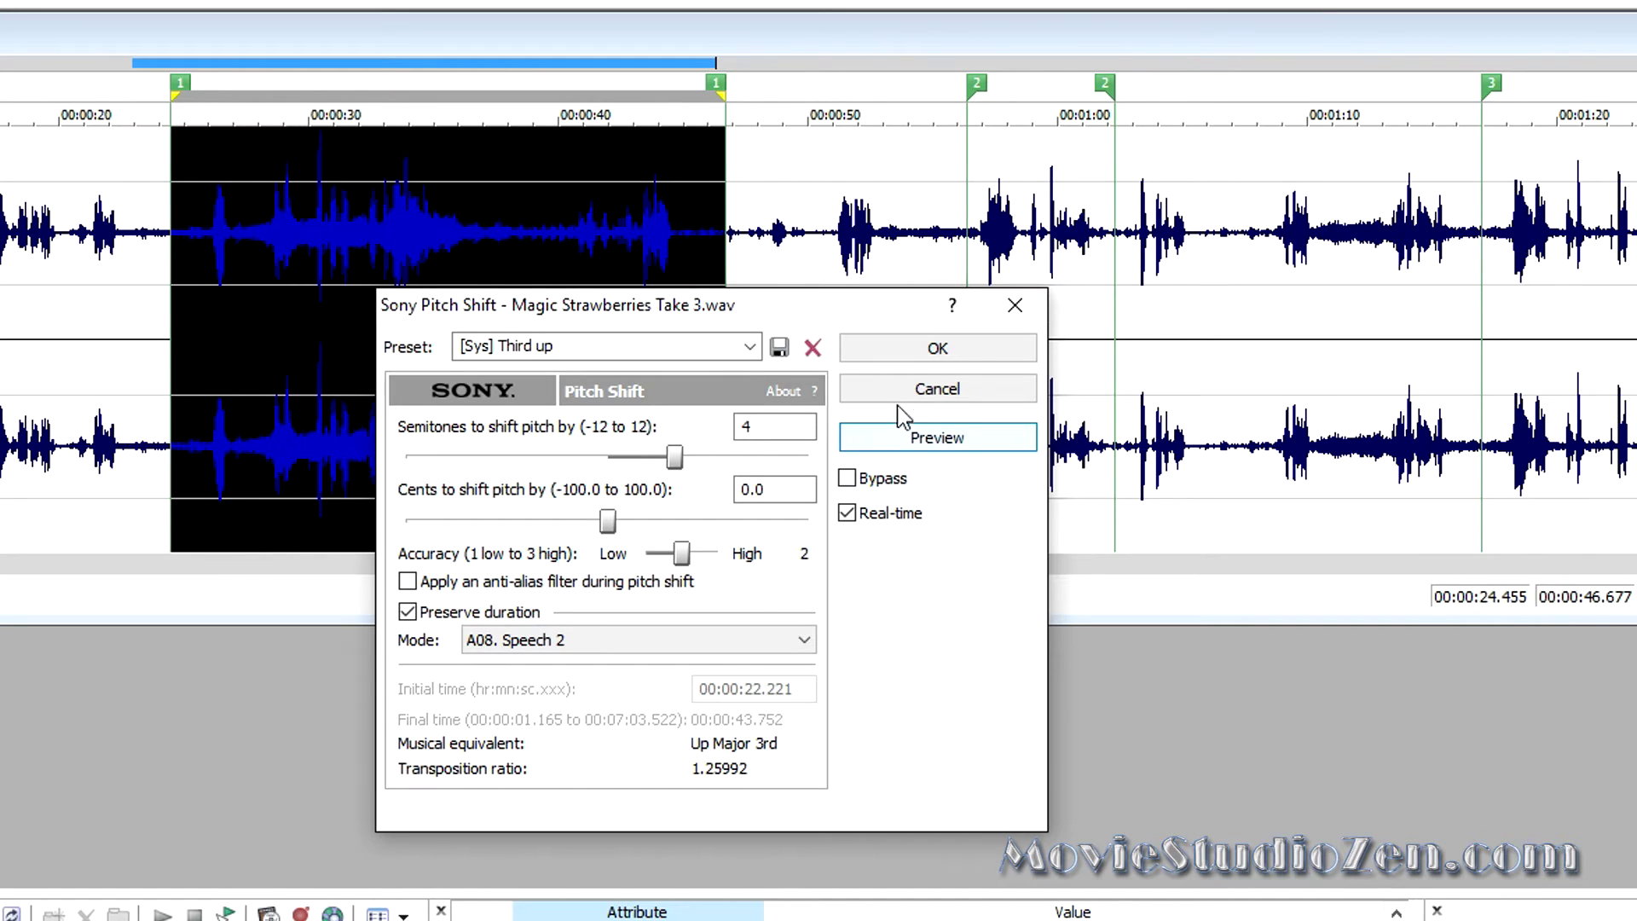
pyautogui.click(912, 359)
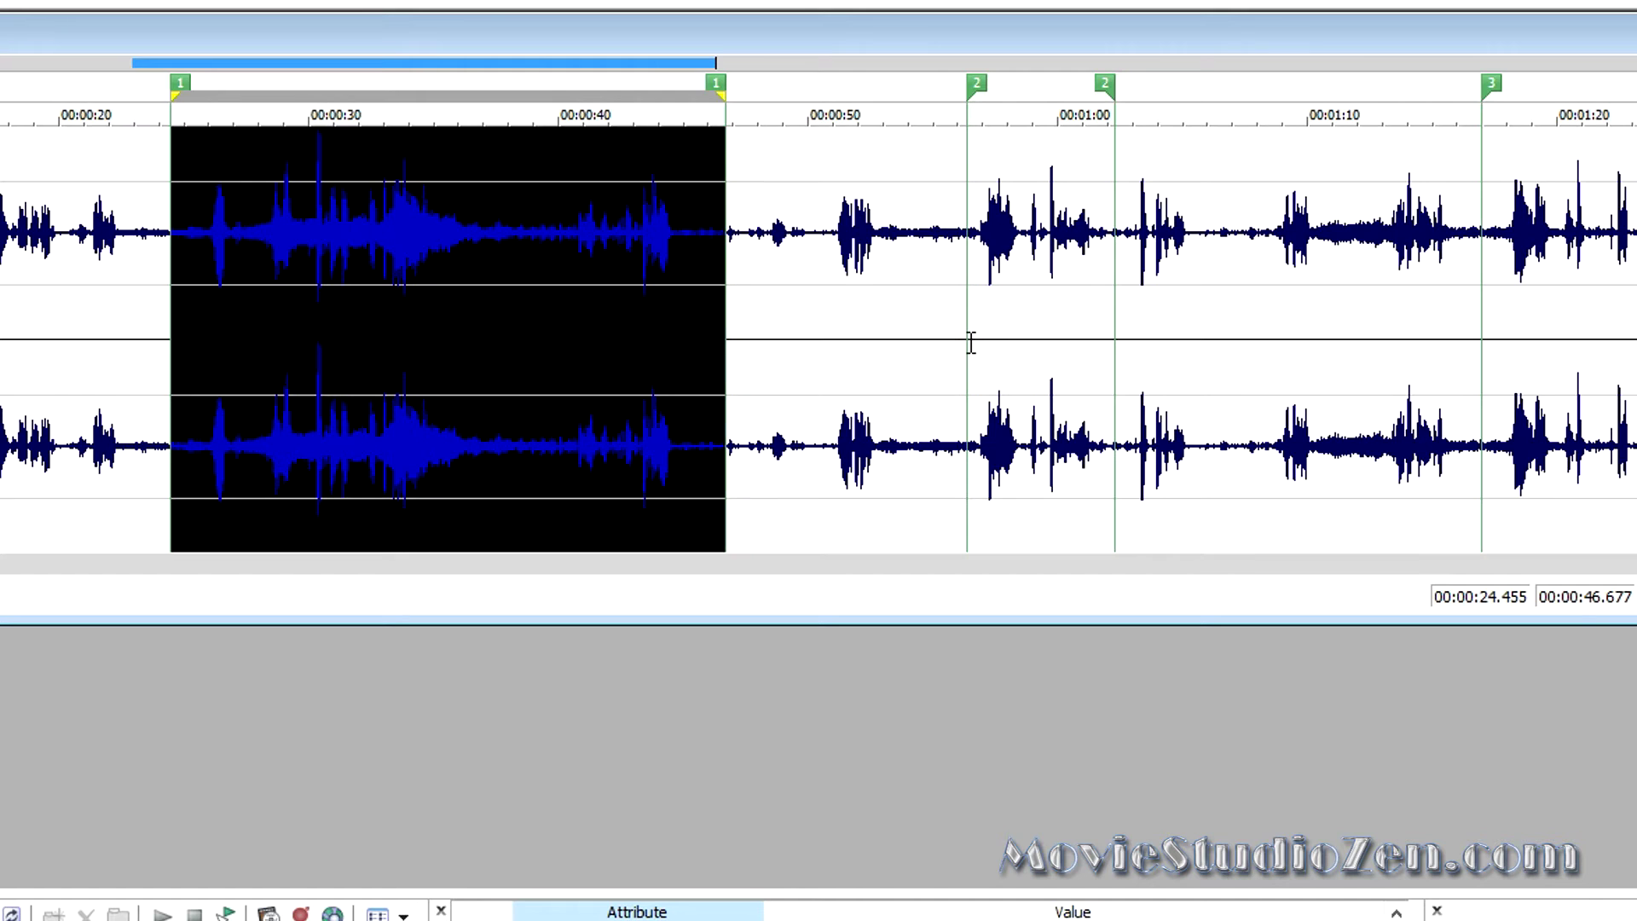
# Step: Select the 0:56–1:02 region and choose the [Sys] Fifth up pitch-shift preset
pyautogui.moveTo(967, 342); pyautogui.dragTo(1115, 350)
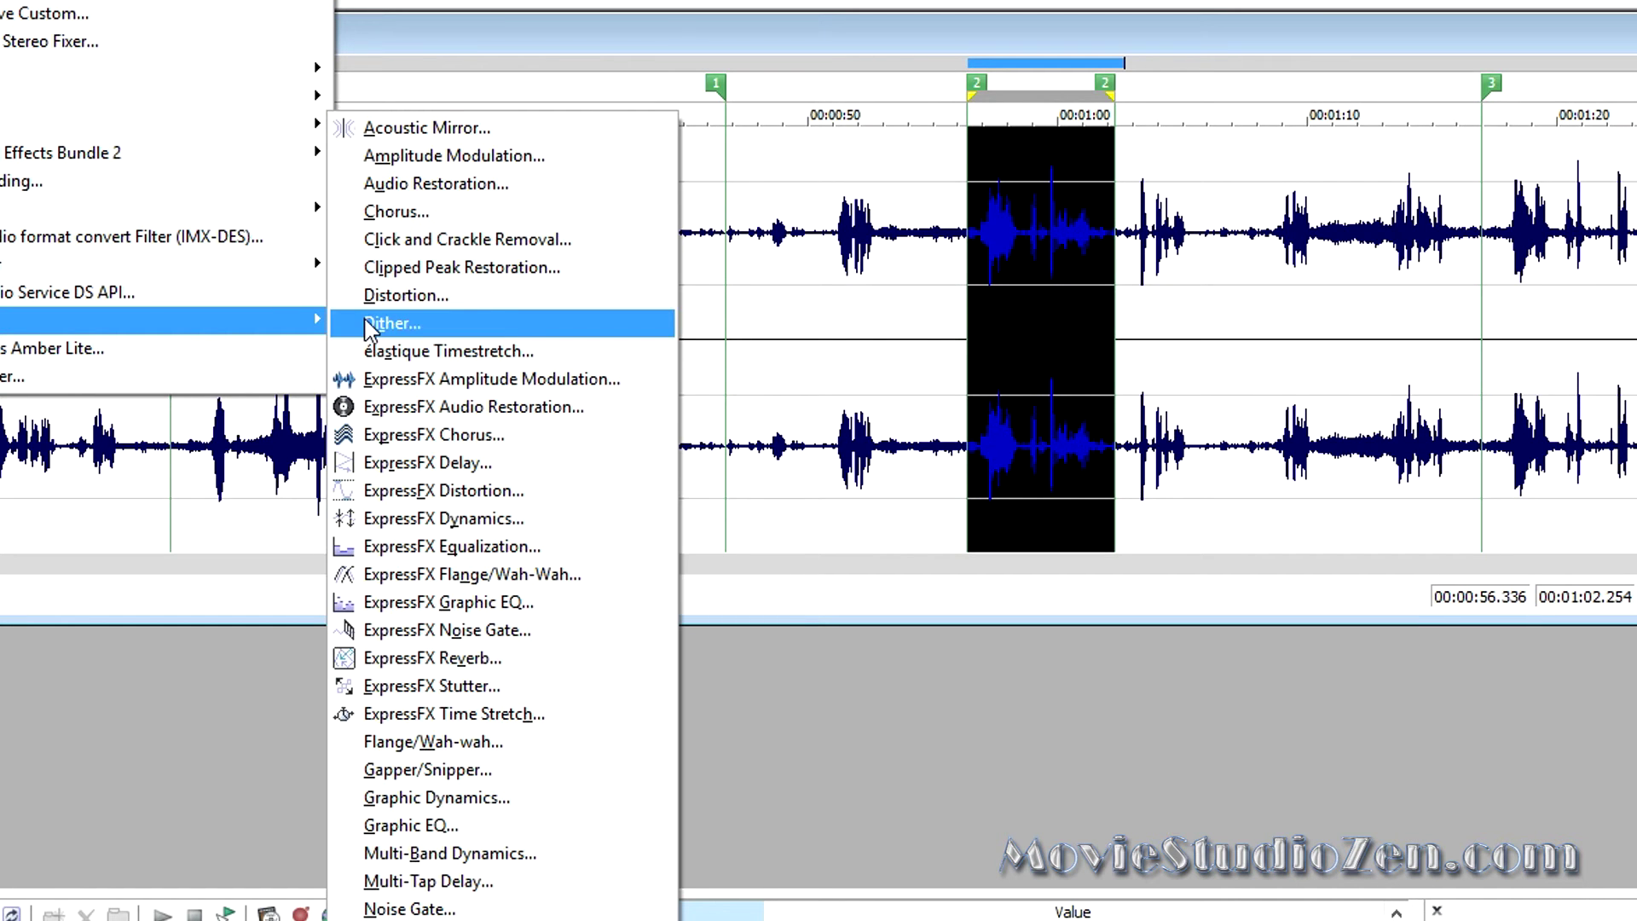
pyautogui.press('Return')
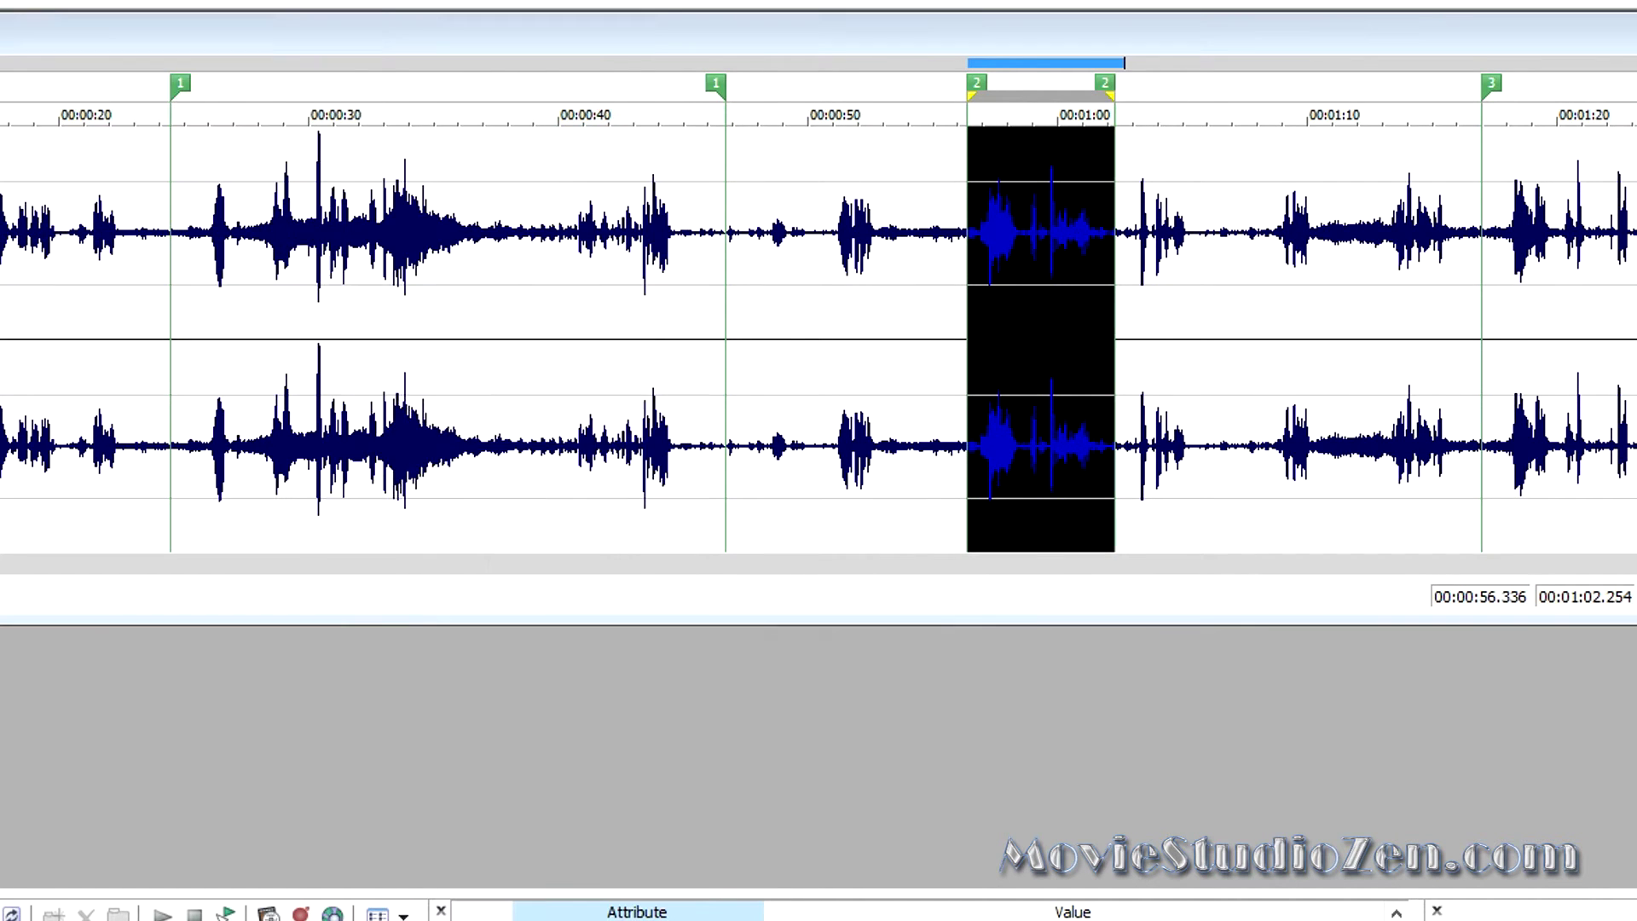
pyautogui.click(748, 347)
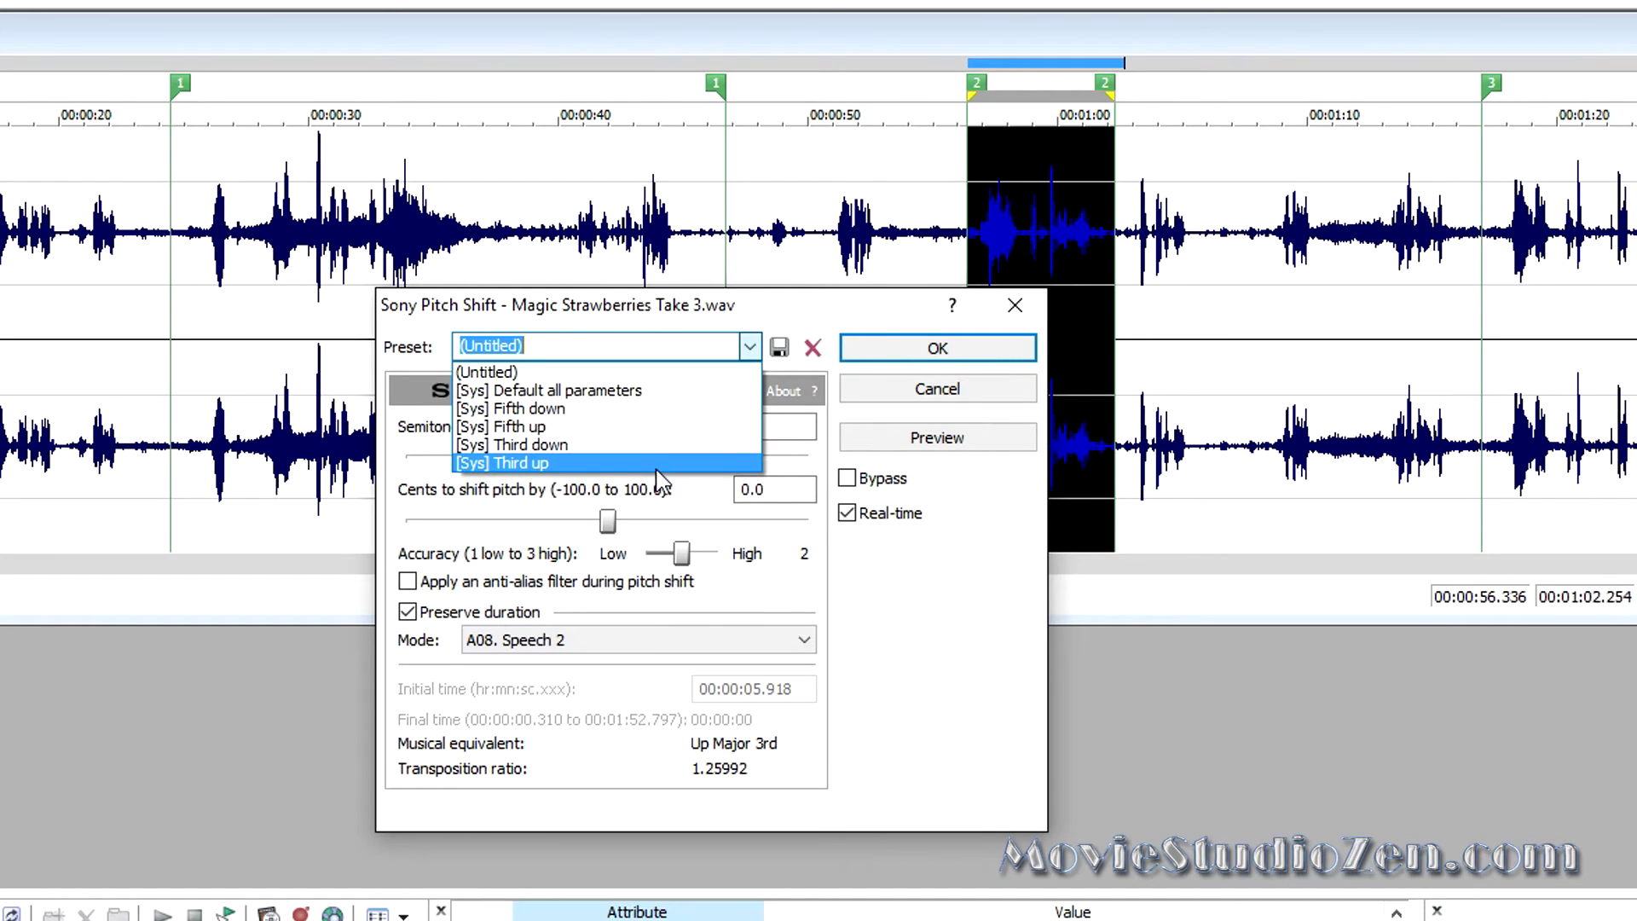
pyautogui.click(596, 426)
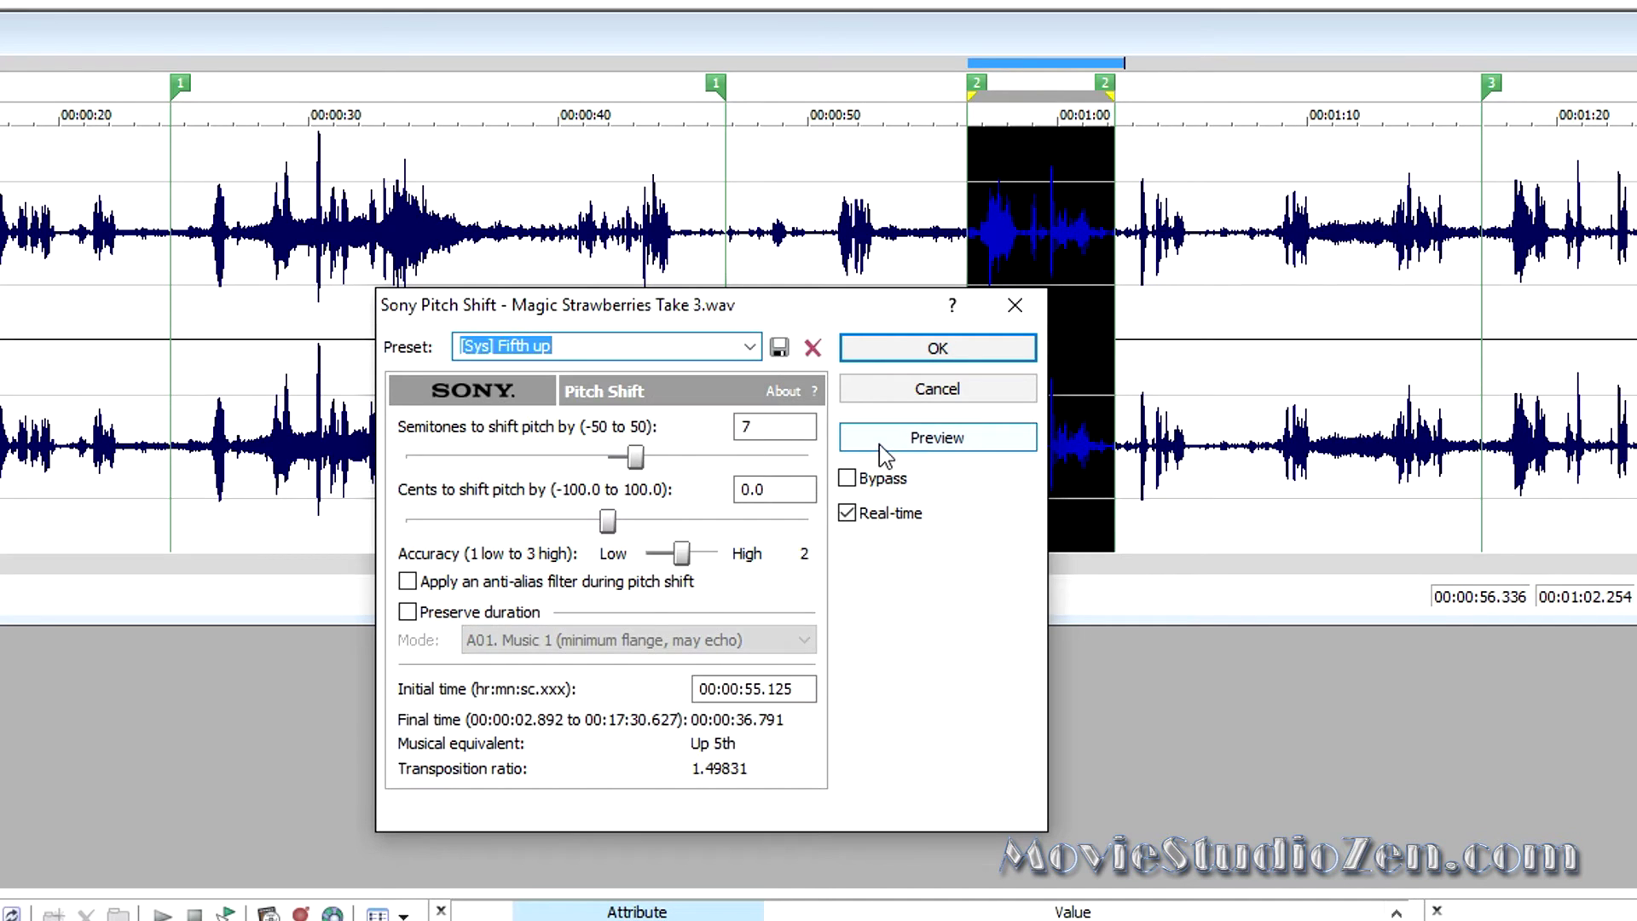
# Step: Preserve duration with A09 Speech 3 (fast) mode, preview, and apply the fifth-up shift
pyautogui.click(407, 613)
pyautogui.click(519, 639)
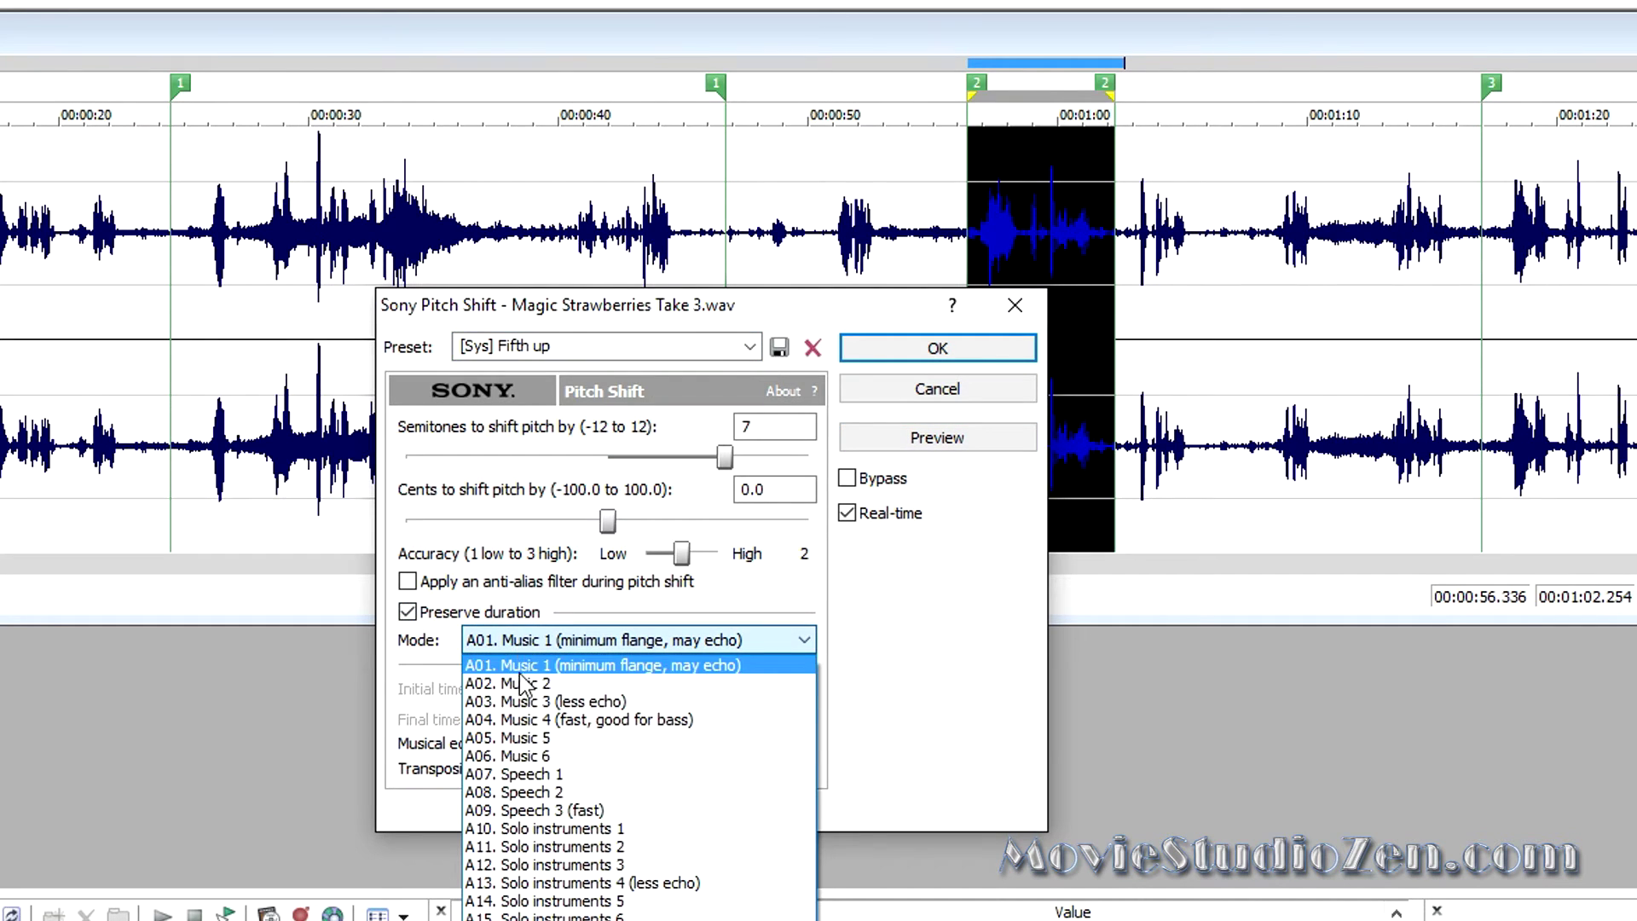
pyautogui.click(552, 795)
pyautogui.click(584, 649)
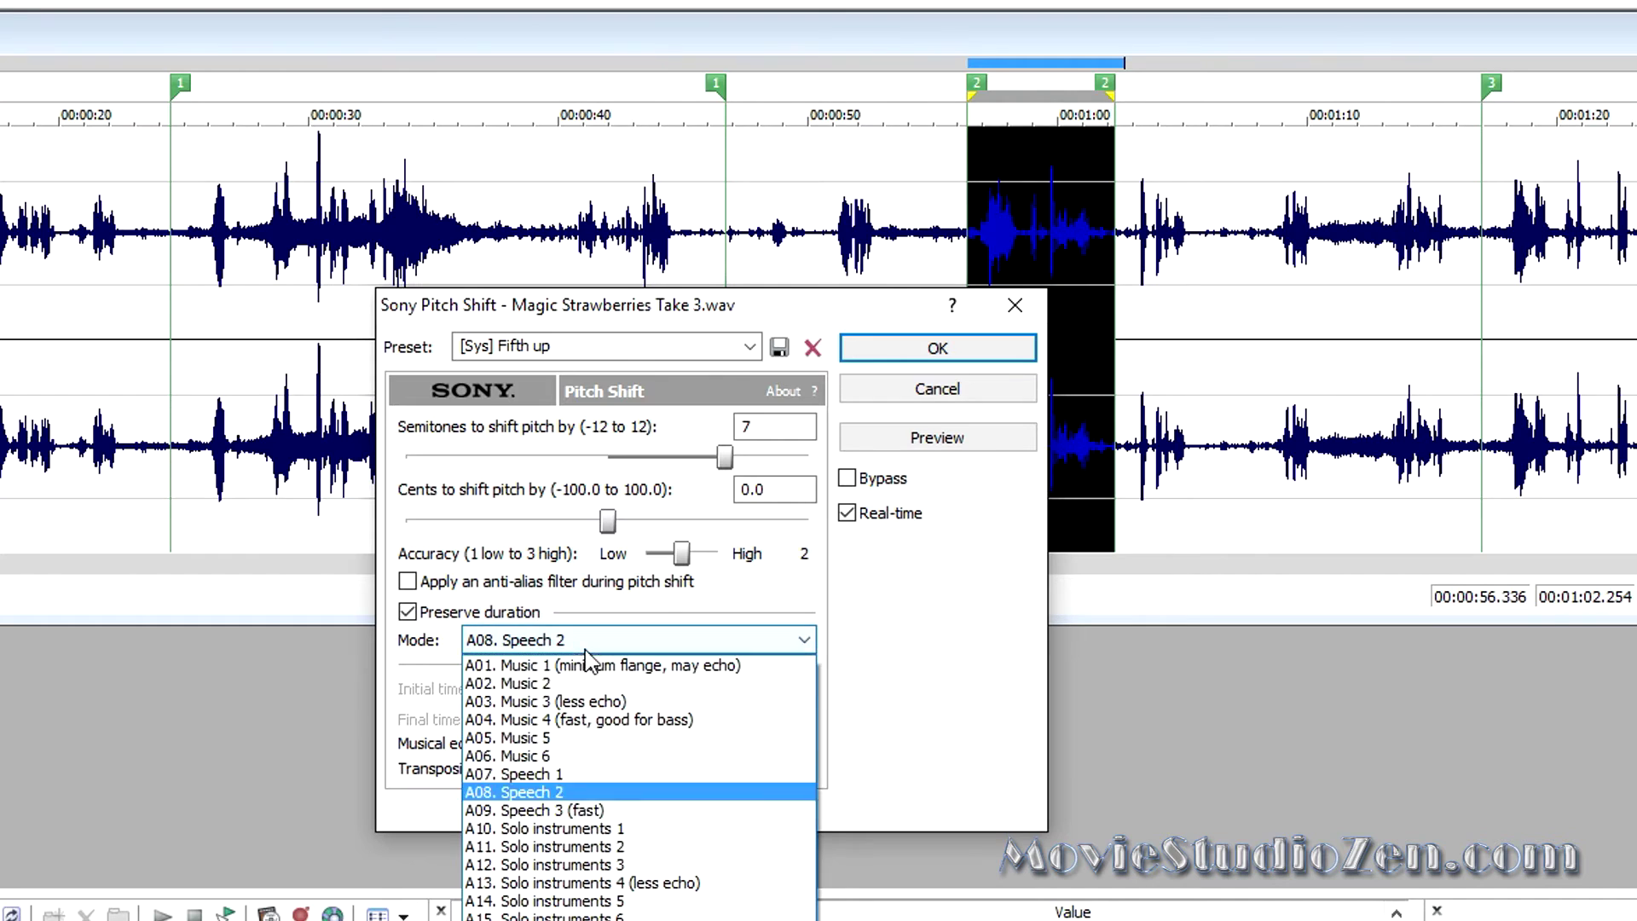
pyautogui.click(551, 810)
pyautogui.click(864, 440)
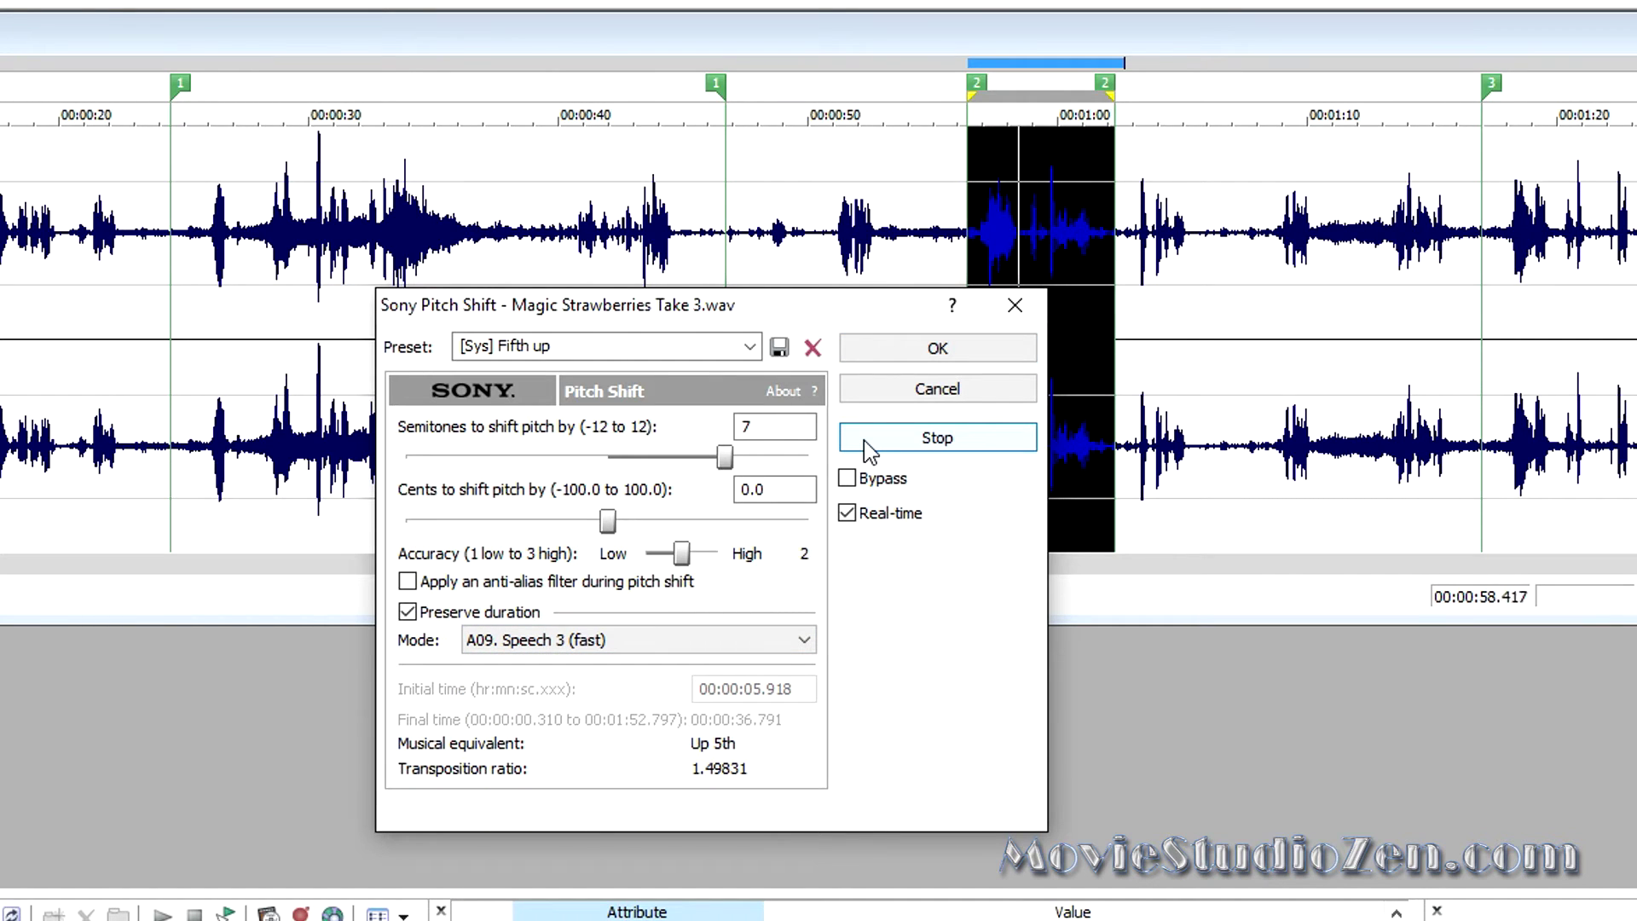
pyautogui.click(864, 440)
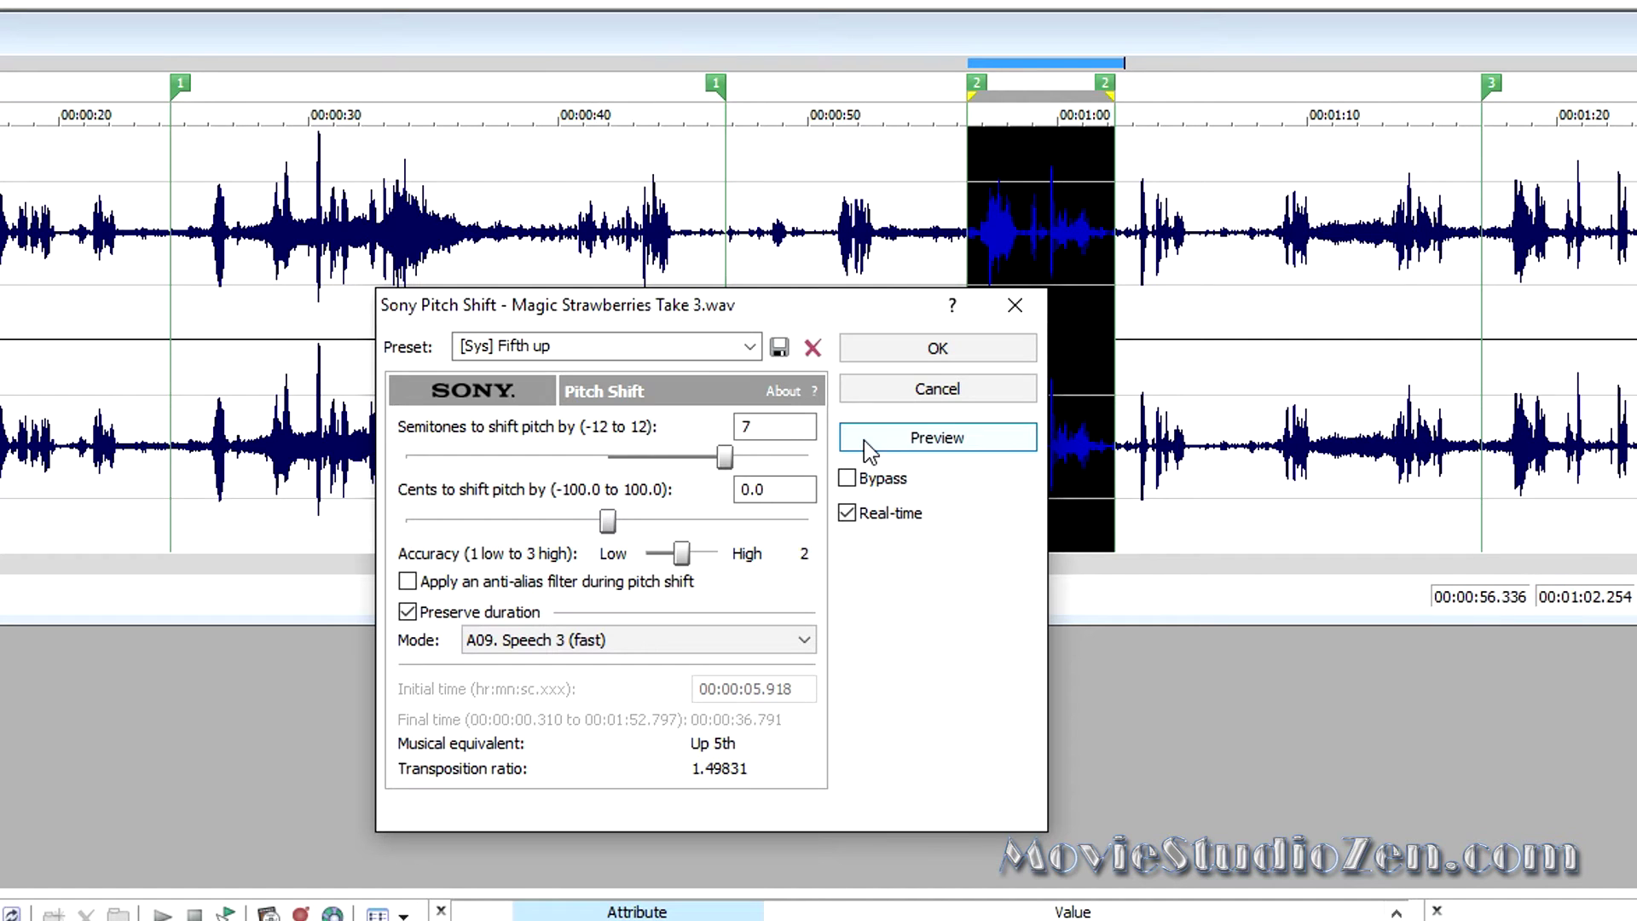
pyautogui.click(909, 355)
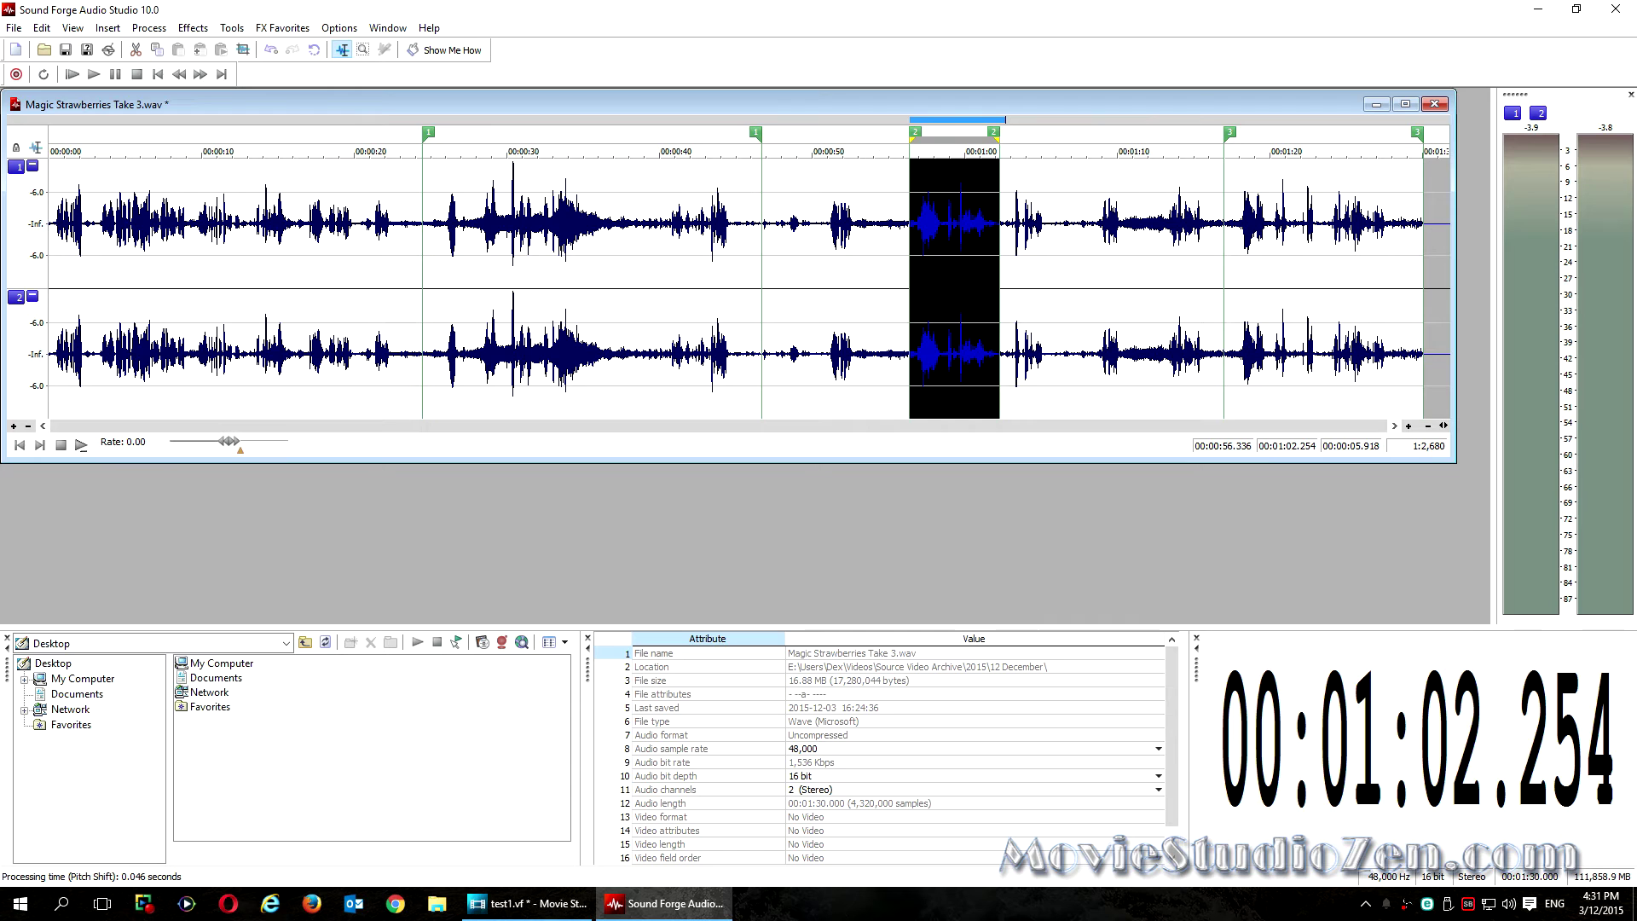
# Step: Choose the [Sys] Fast heavy chorus preset in ExpressFX Chorus and preview it
pyautogui.click(283, 29)
pyautogui.moveTo(333, 277)
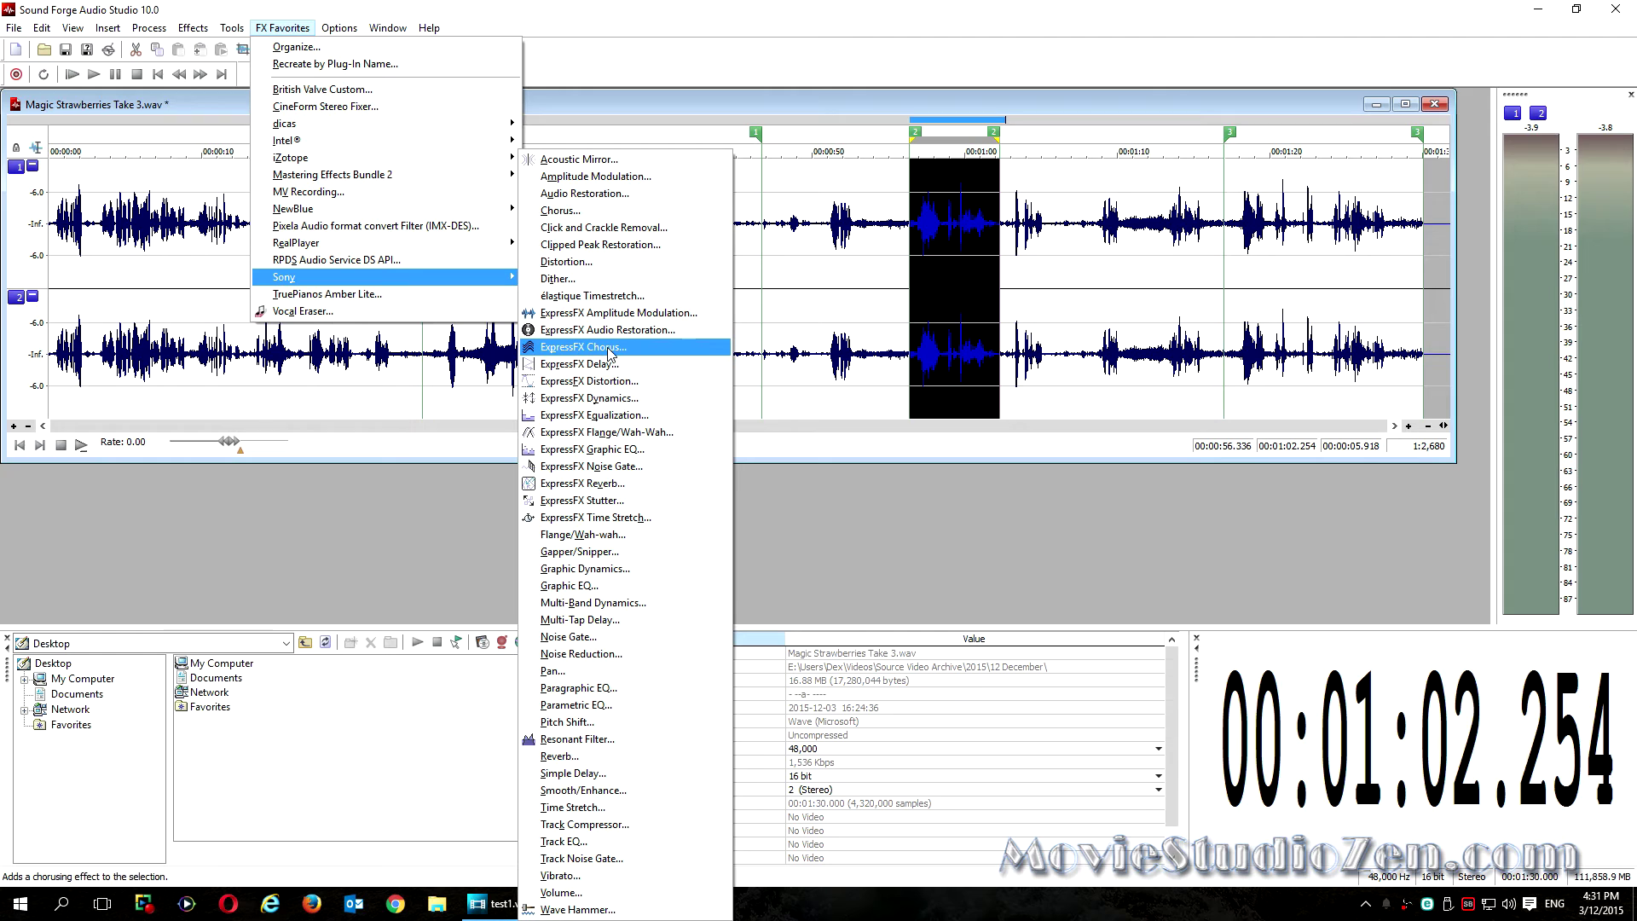
pyautogui.click(583, 347)
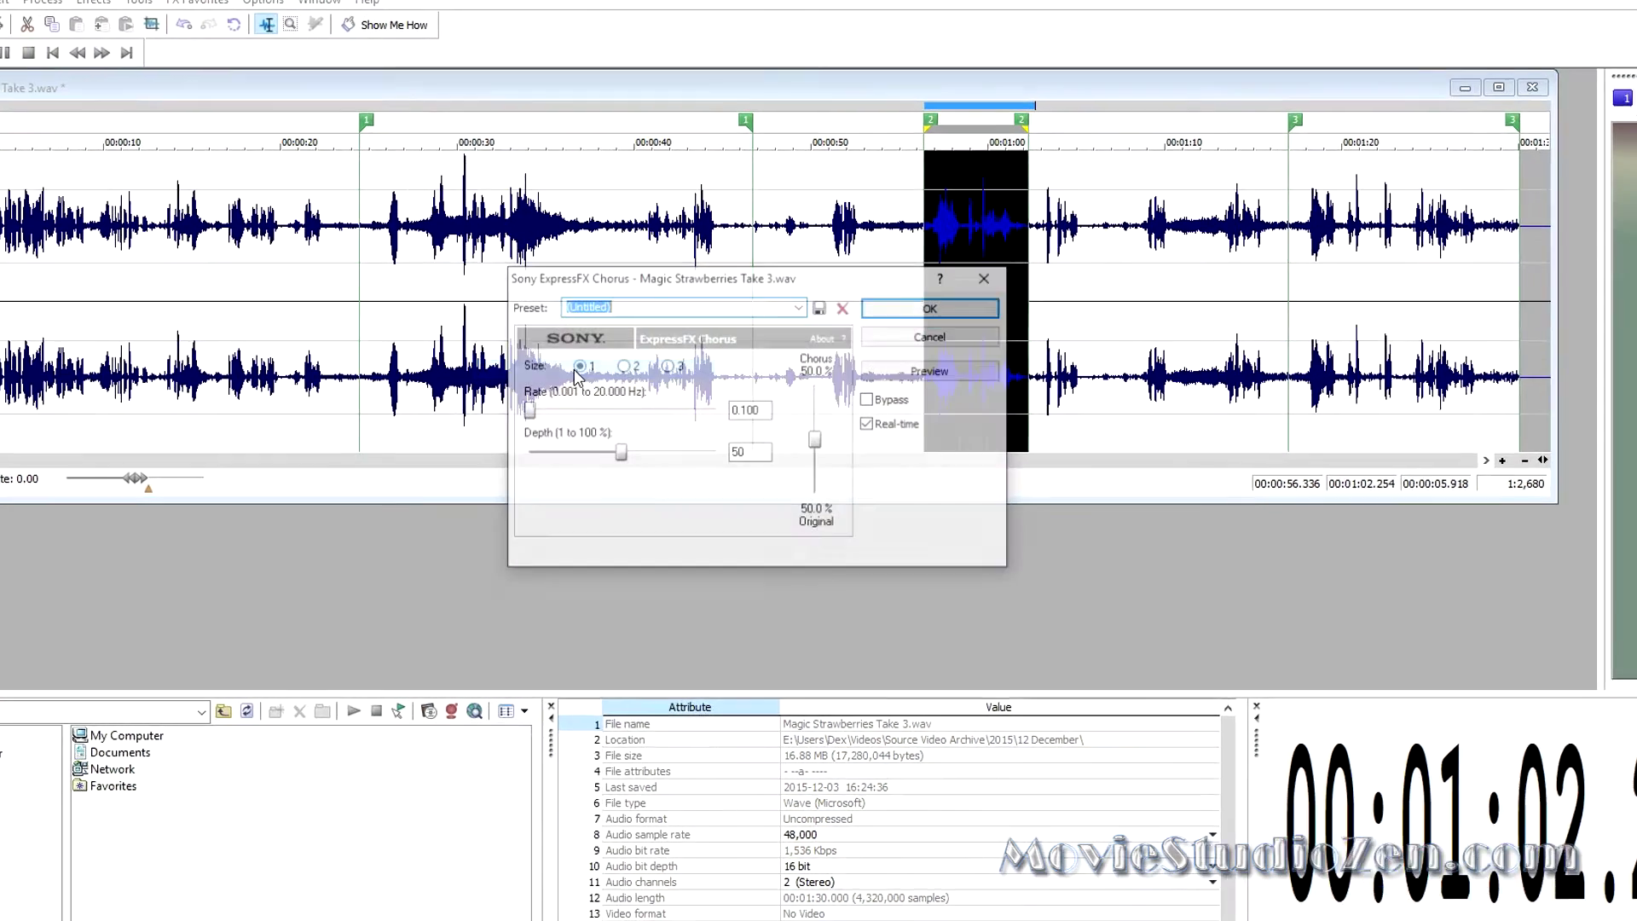
pyautogui.click(790, 346)
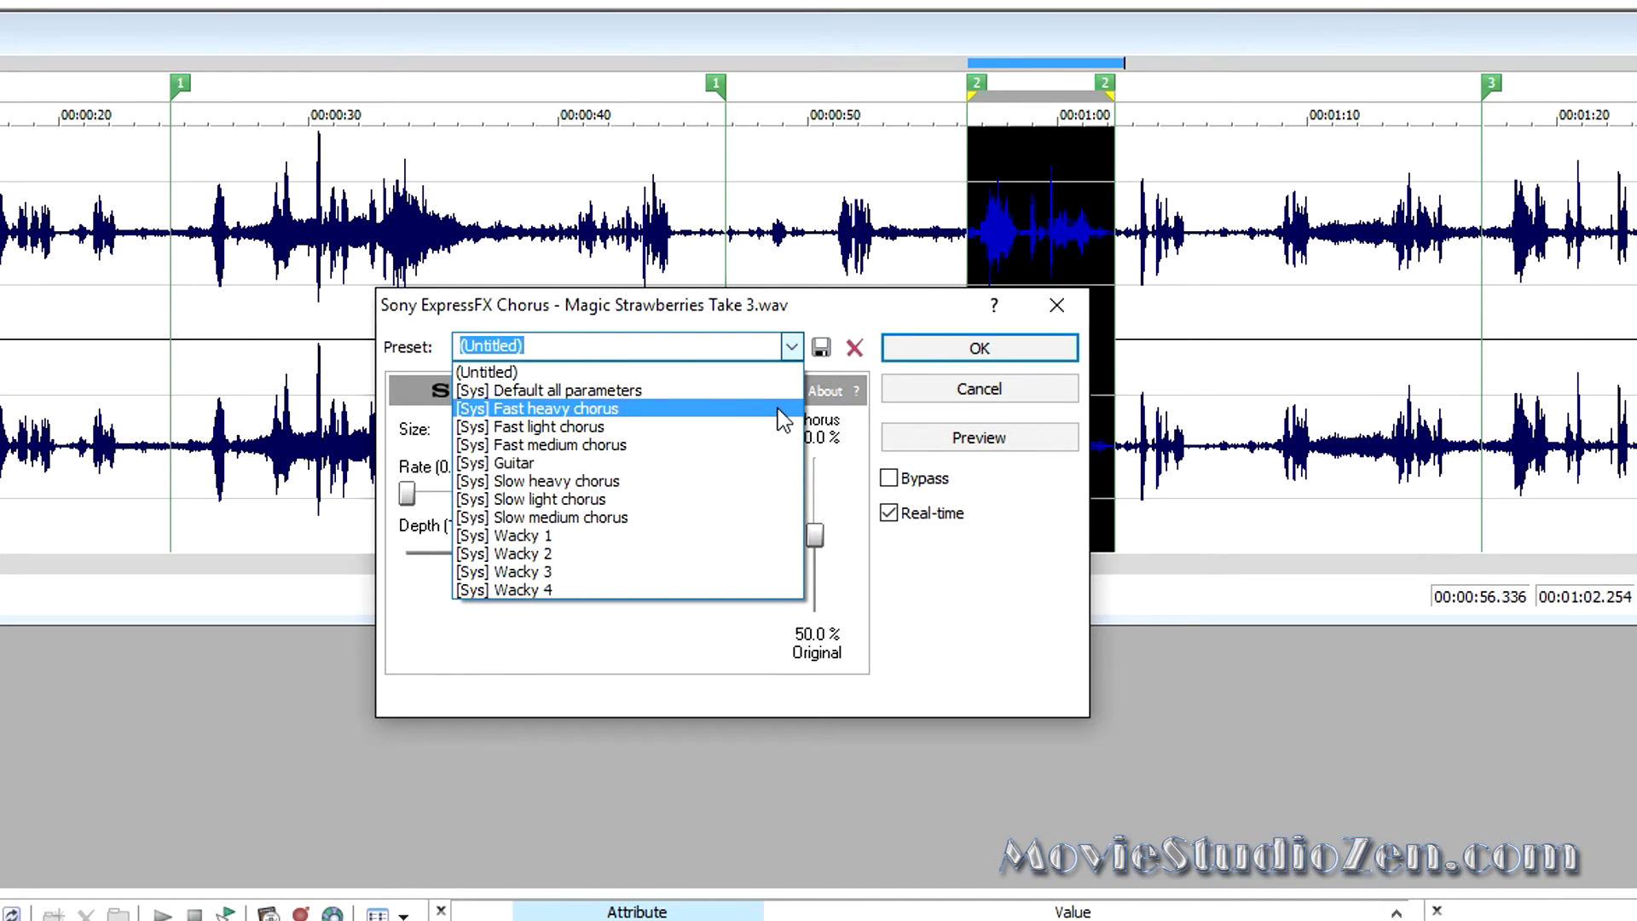
pyautogui.click(776, 407)
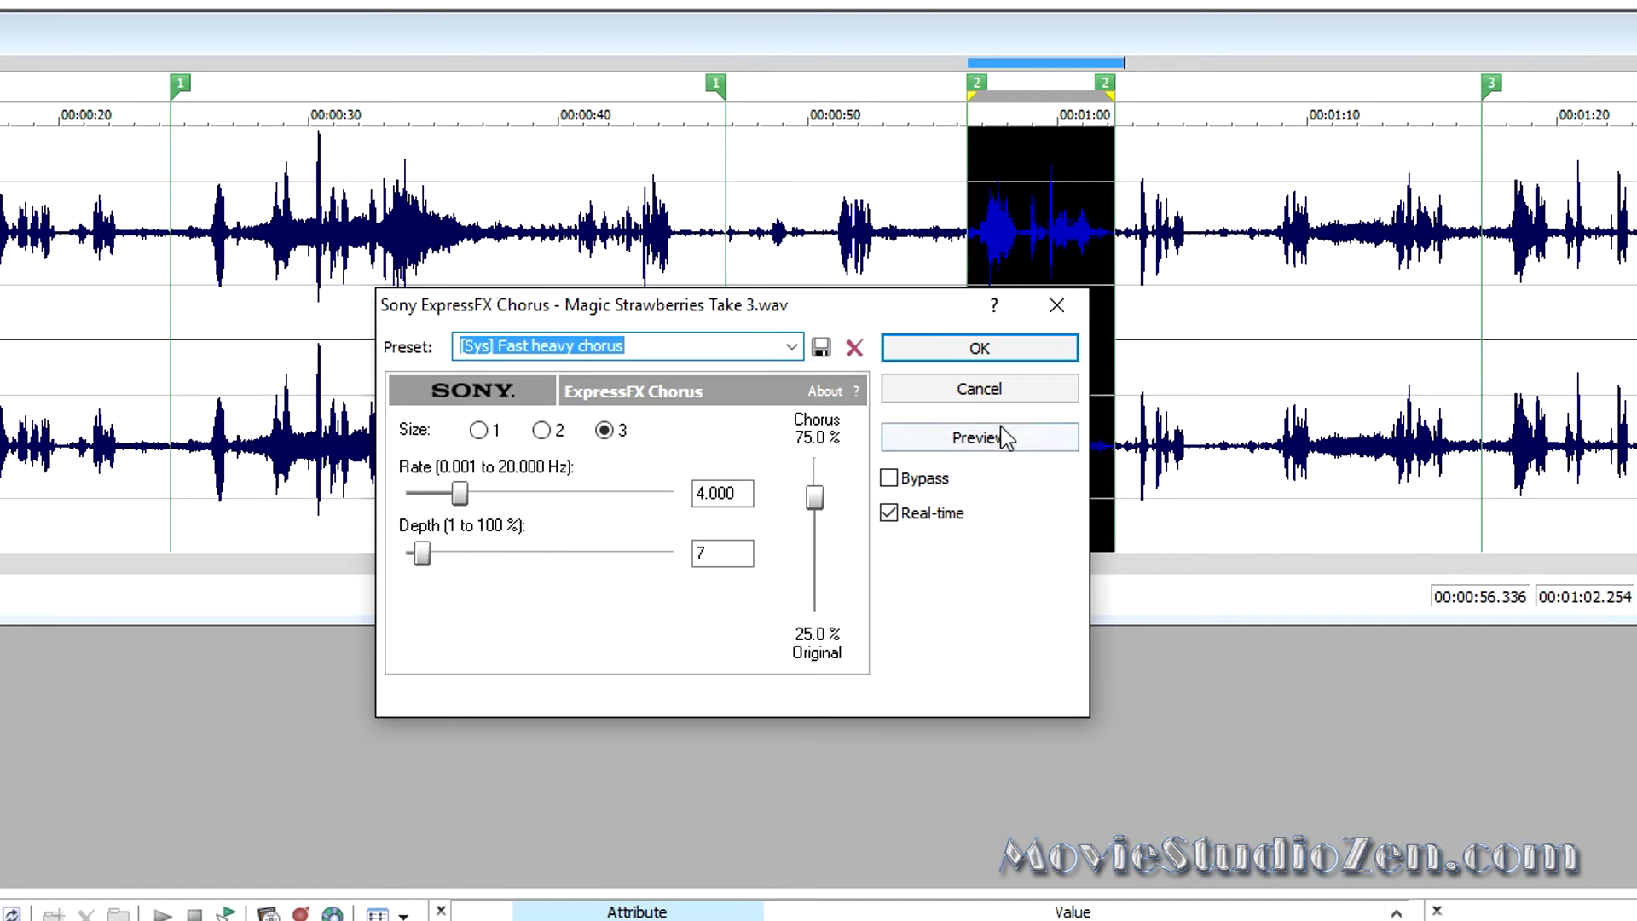
pyautogui.click(968, 439)
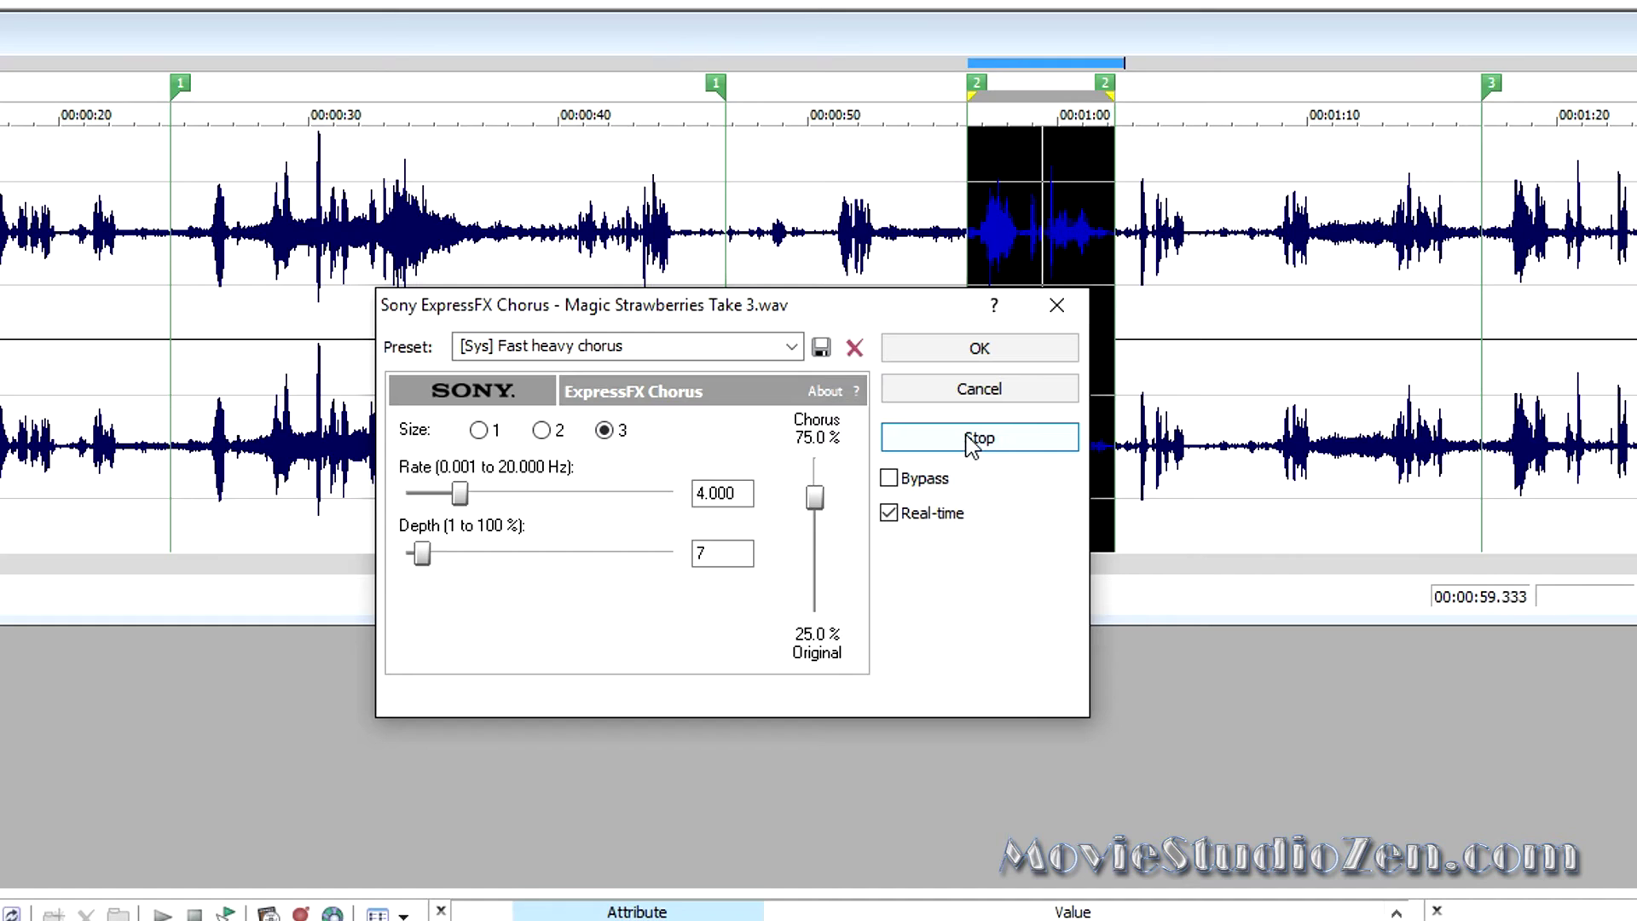
pyautogui.click(969, 439)
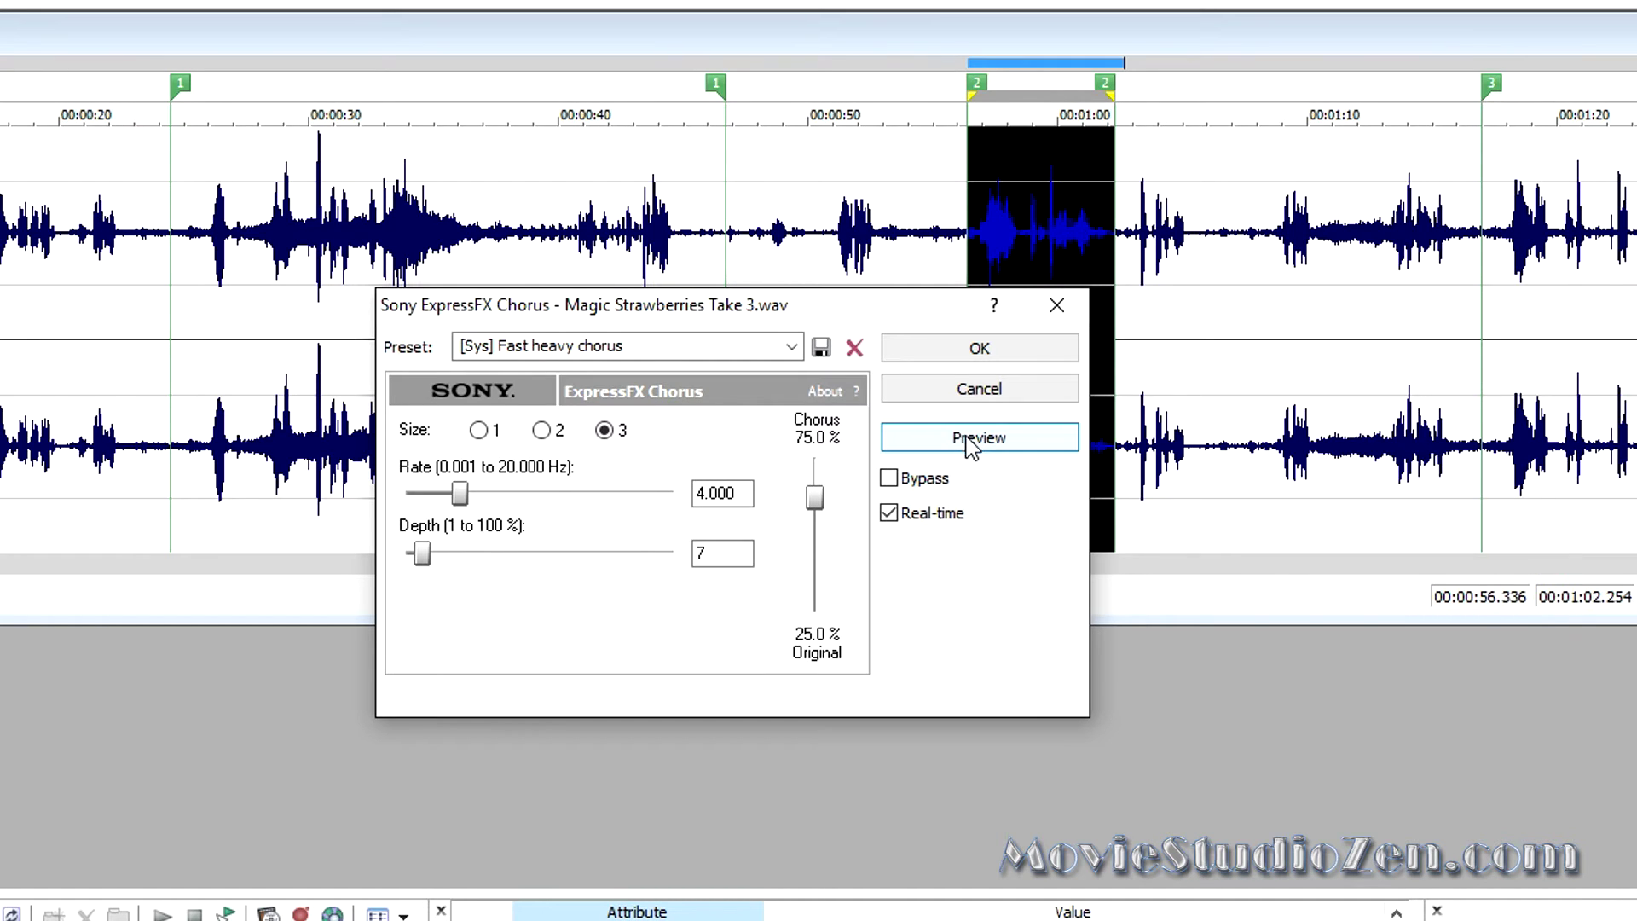
# Step: Compare with and without Bypass, then apply the chorus to the 0:56–1:02 region
pyautogui.click(890, 480)
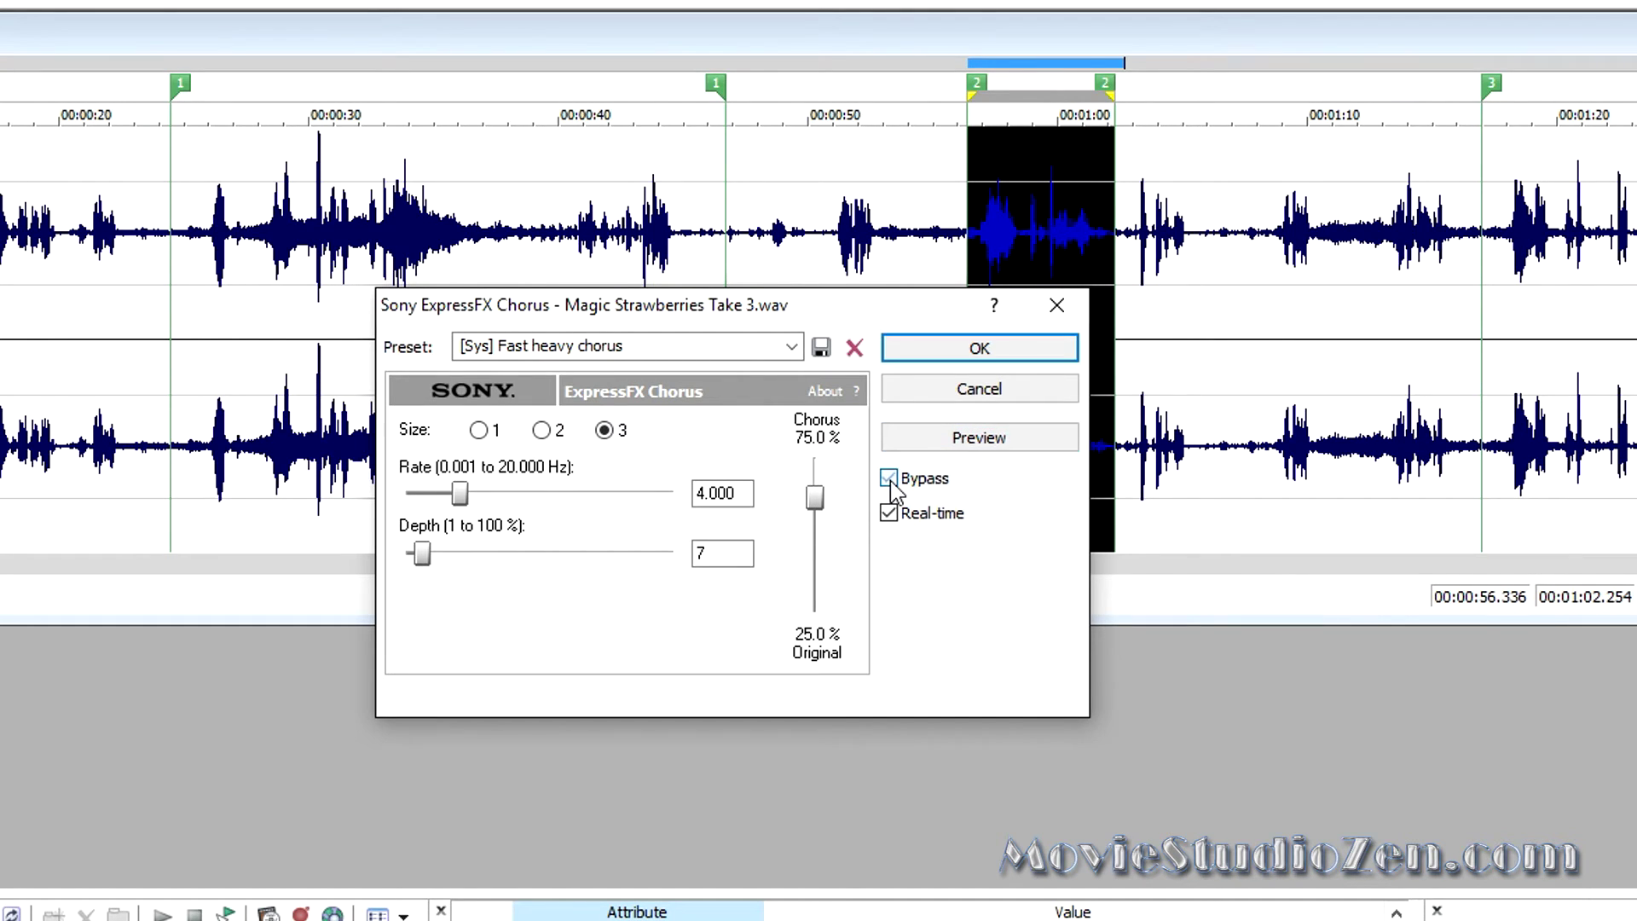
pyautogui.click(975, 441)
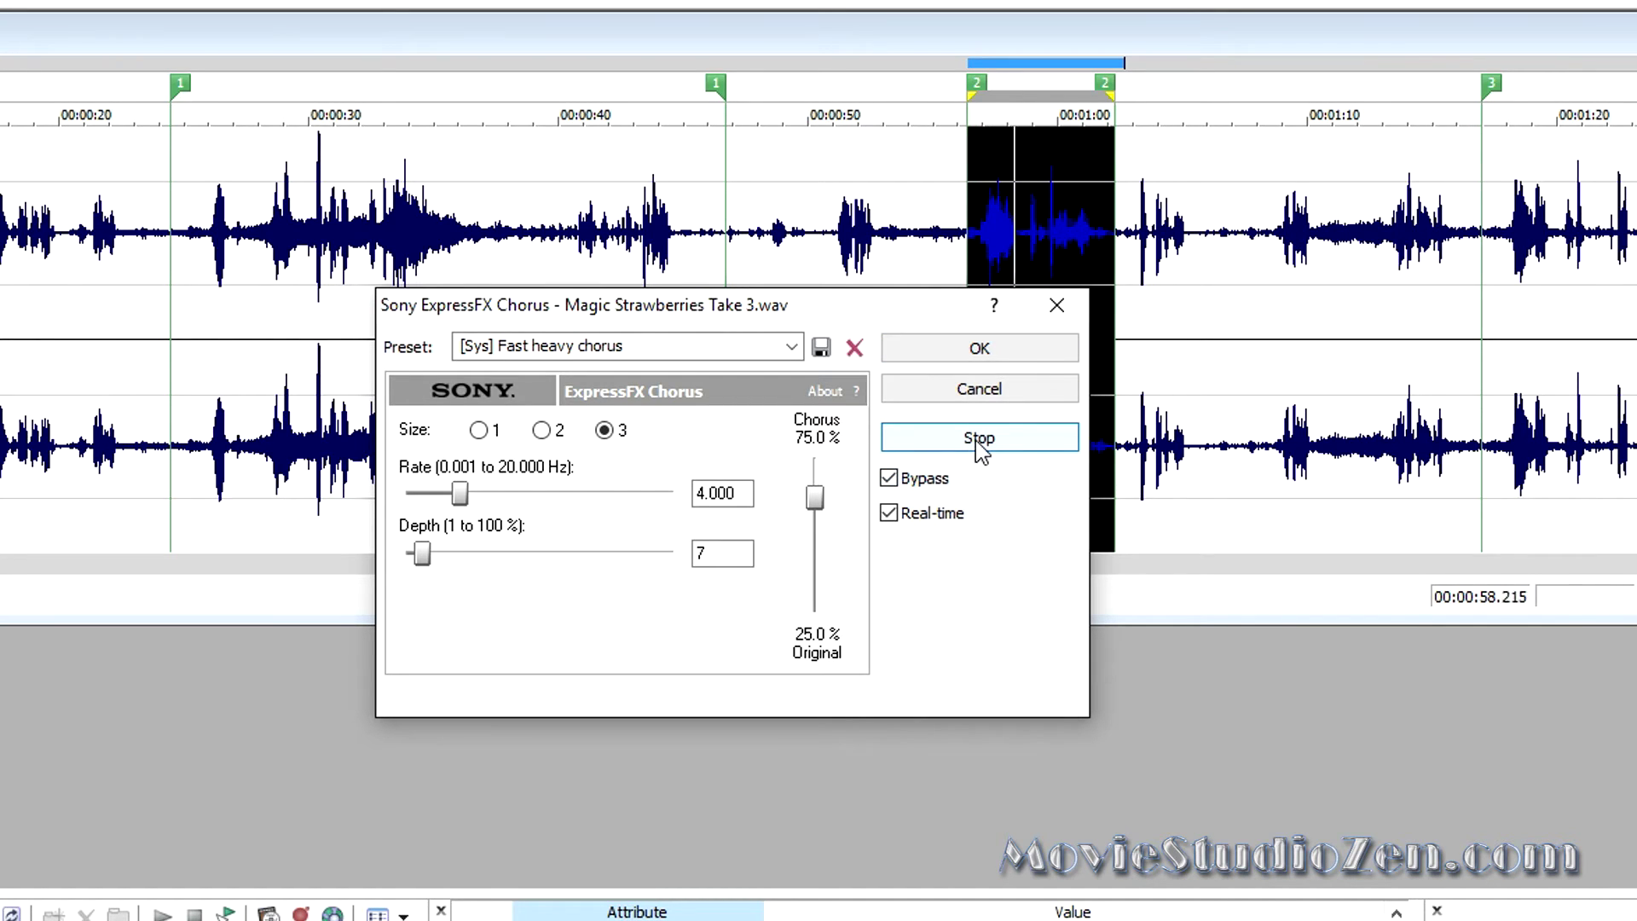
pyautogui.click(975, 440)
pyautogui.click(892, 481)
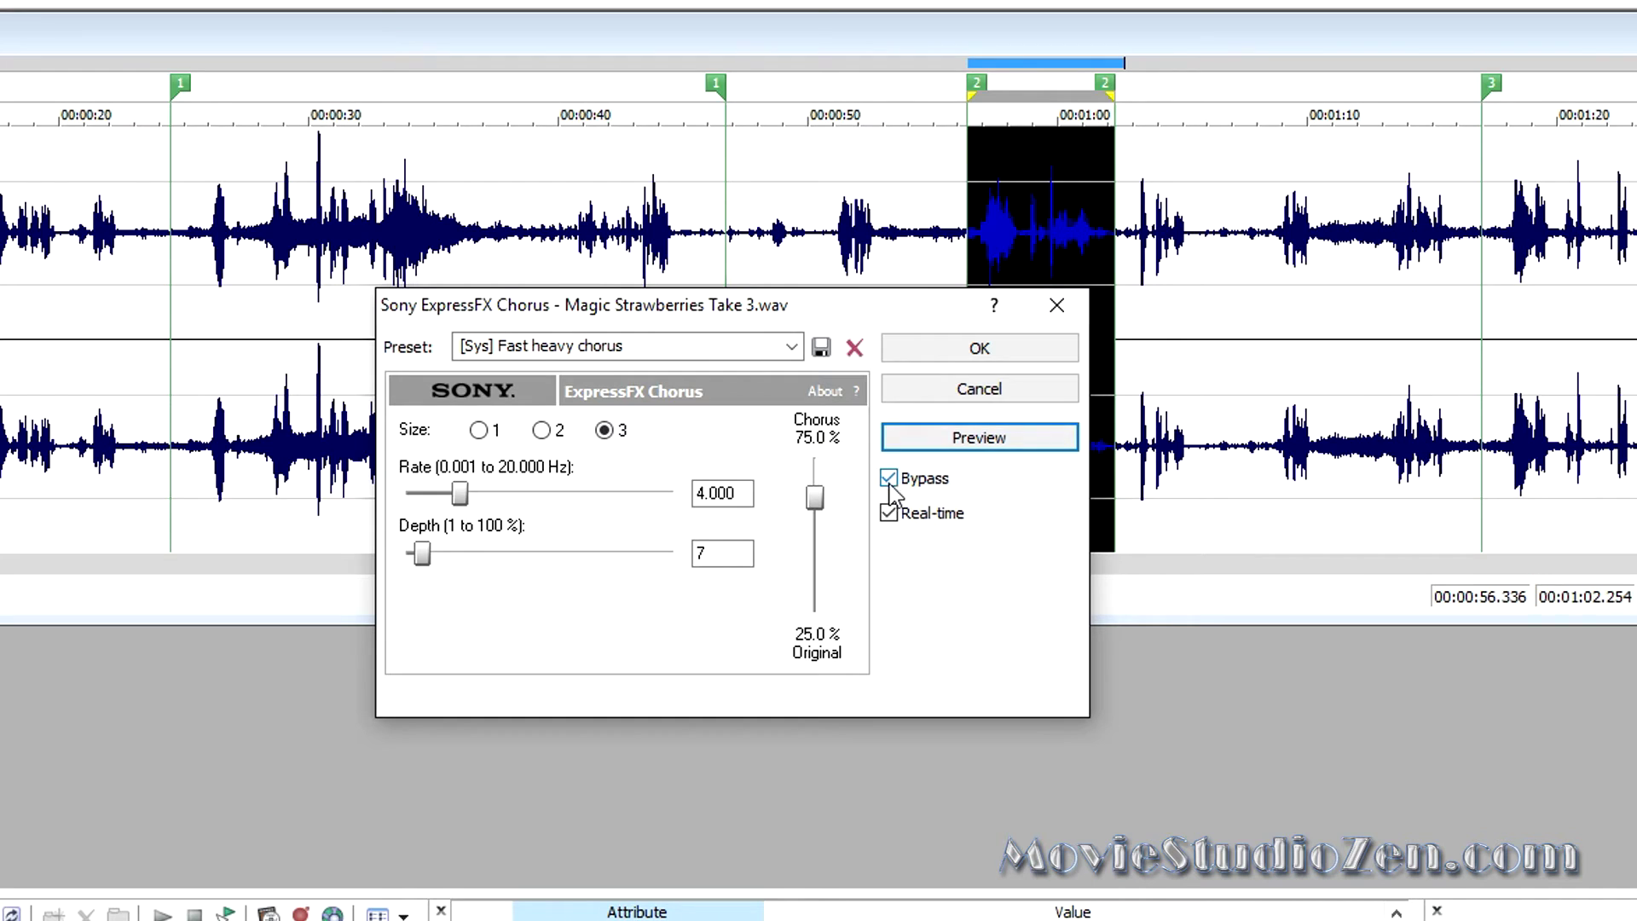
pyautogui.click(972, 446)
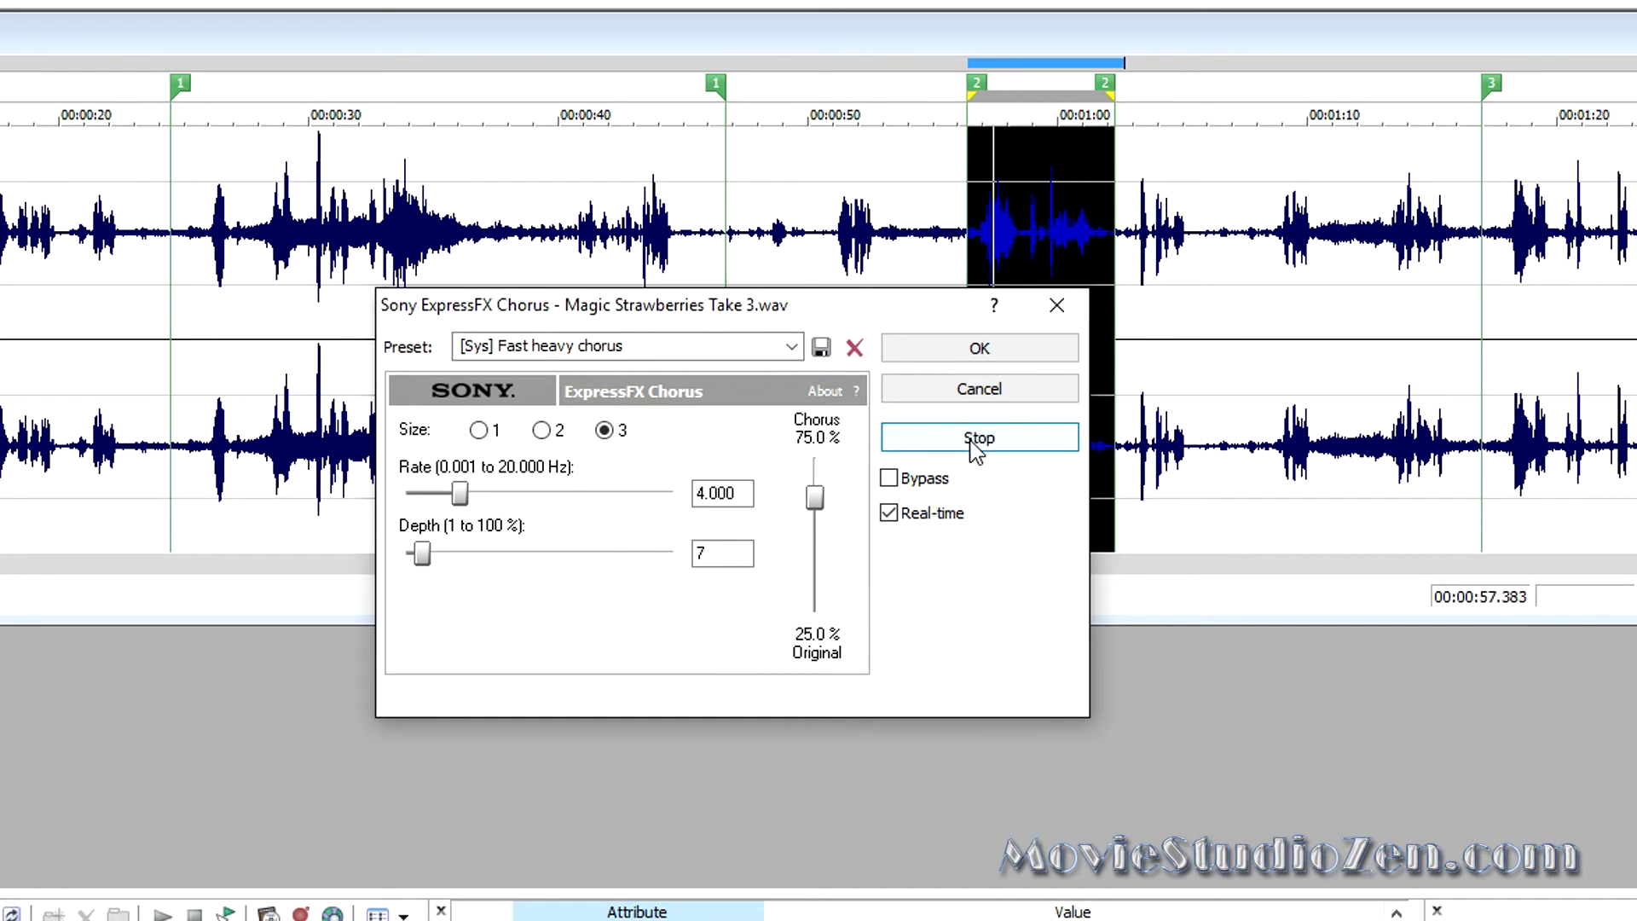
pyautogui.click(976, 440)
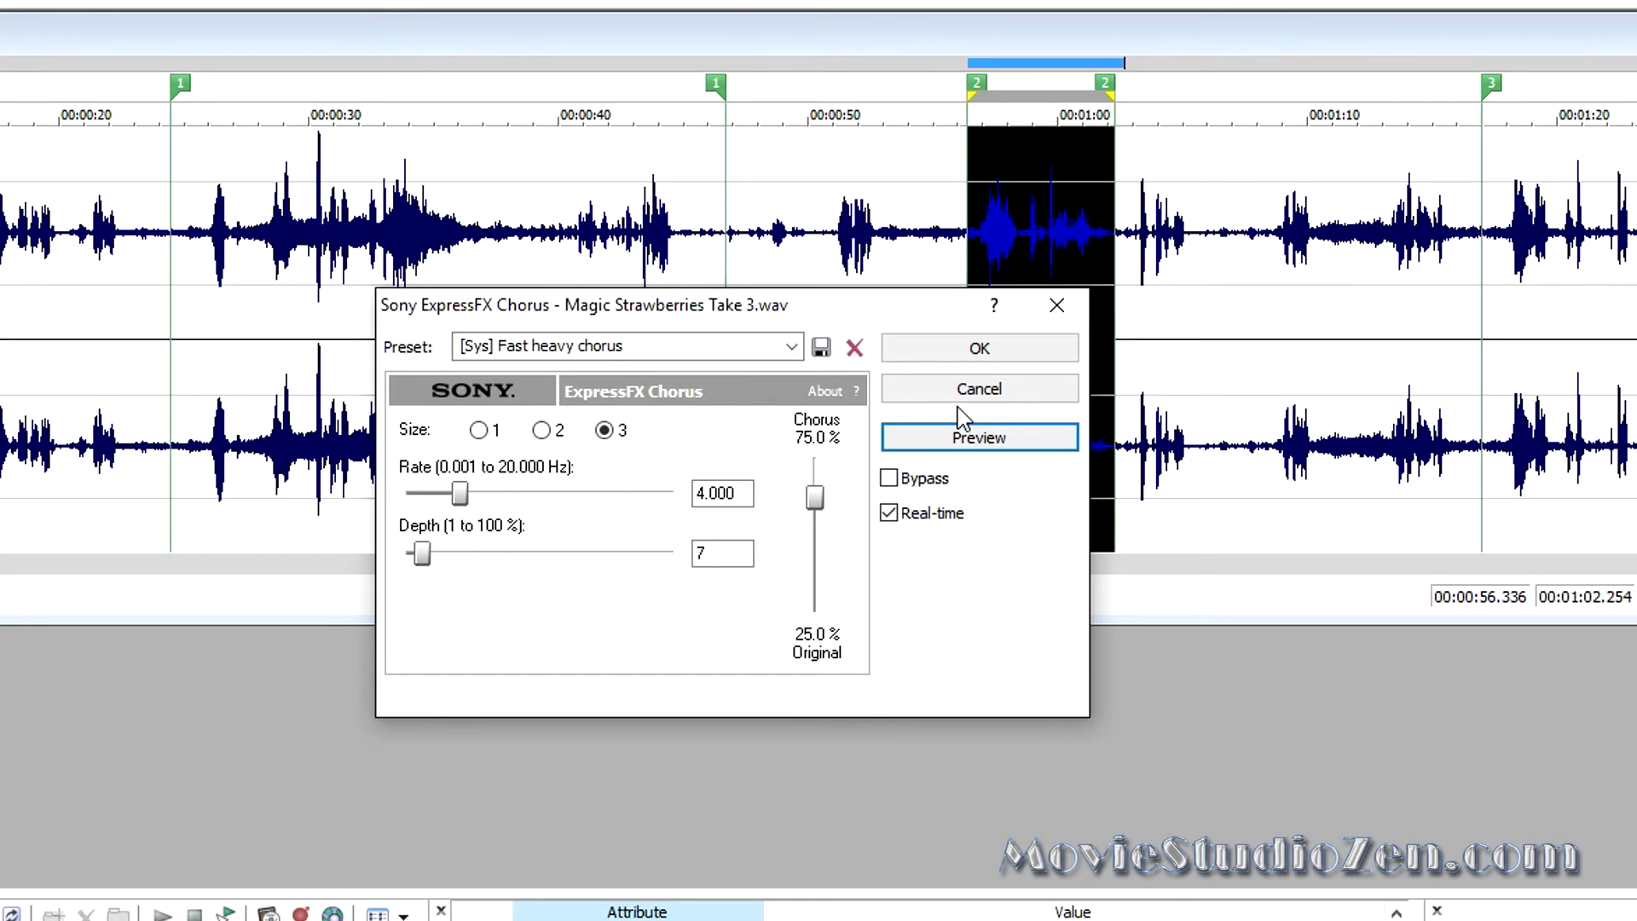
pyautogui.click(968, 352)
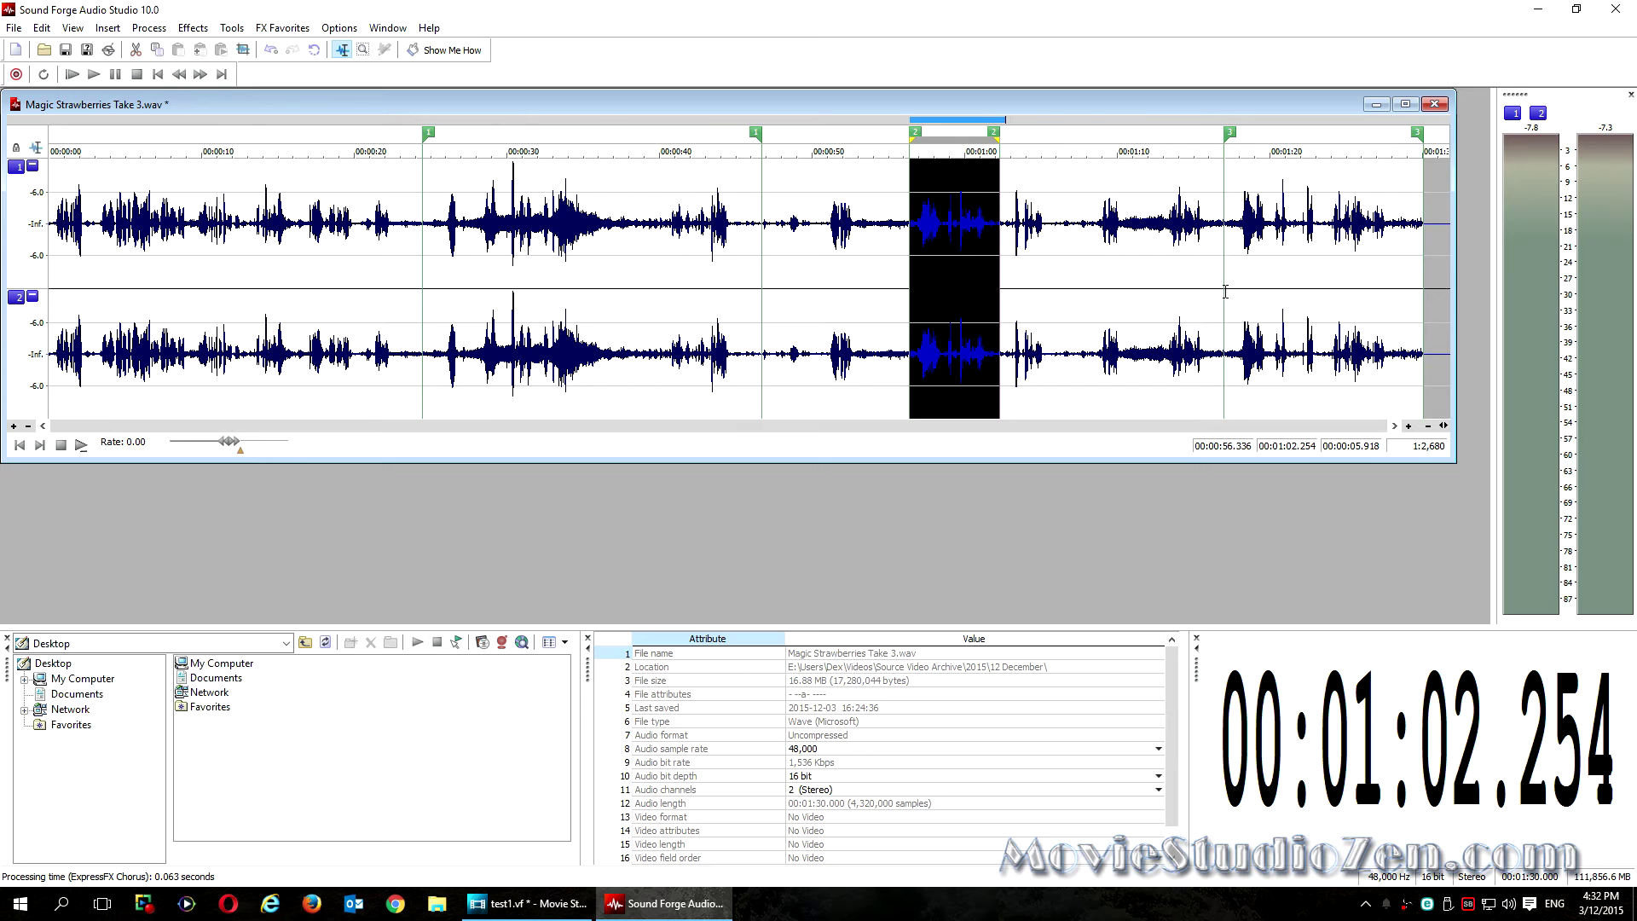
# Step: Select the 1:17–end region and choose the [Sys] Third down pitch-shift preset
pyautogui.moveTo(1224, 292); pyautogui.dragTo(1435, 305)
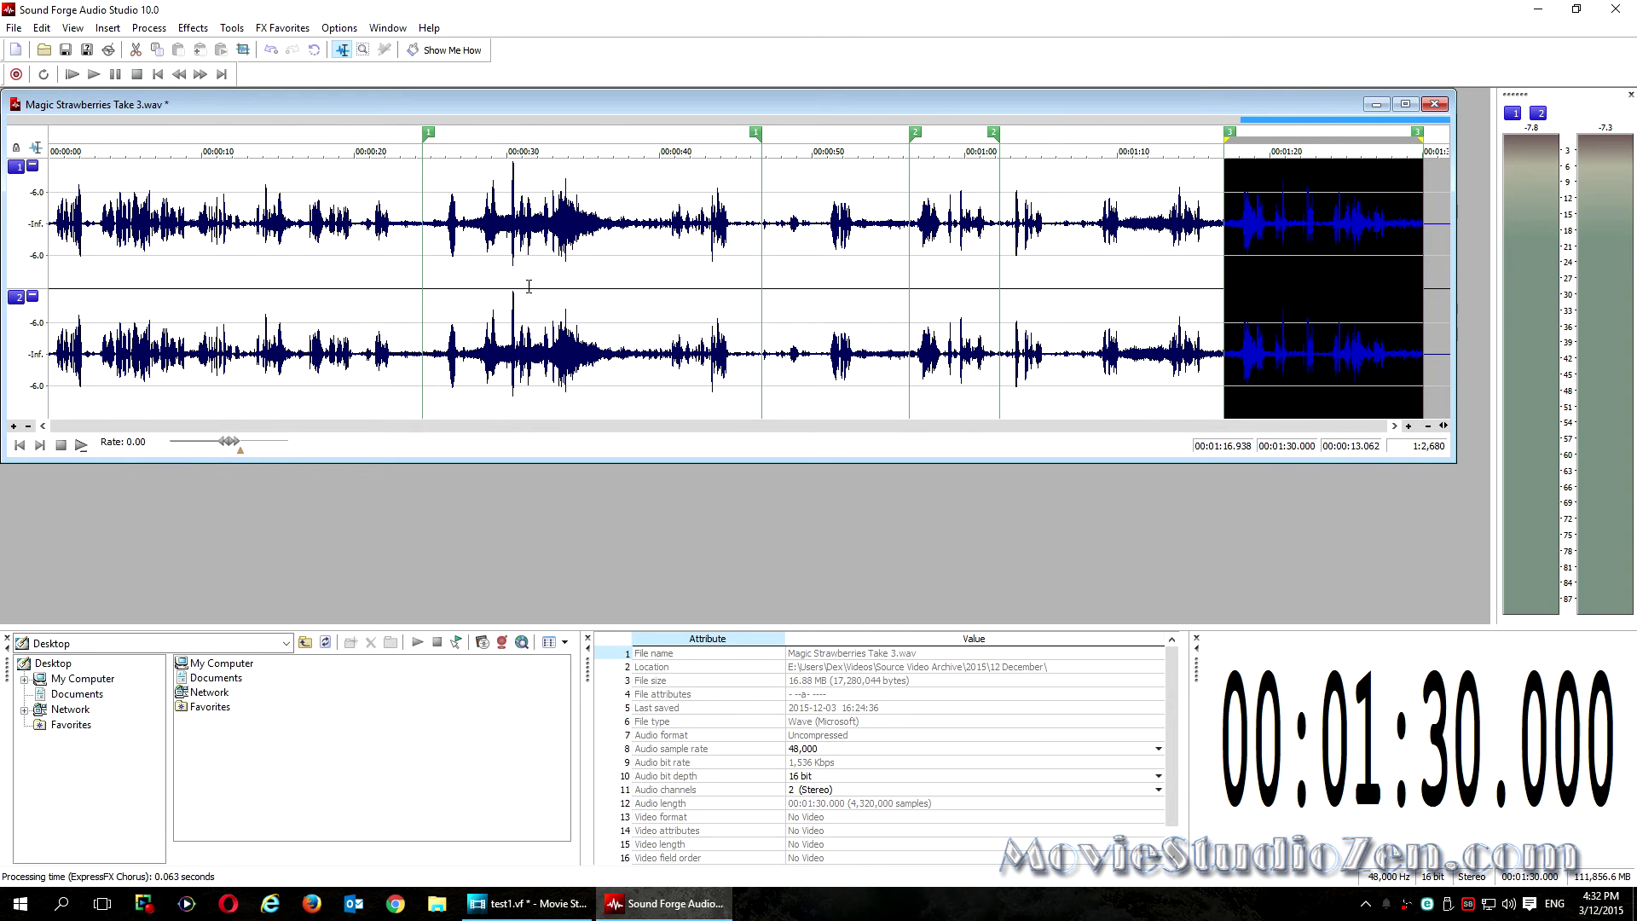
pyautogui.click(294, 28)
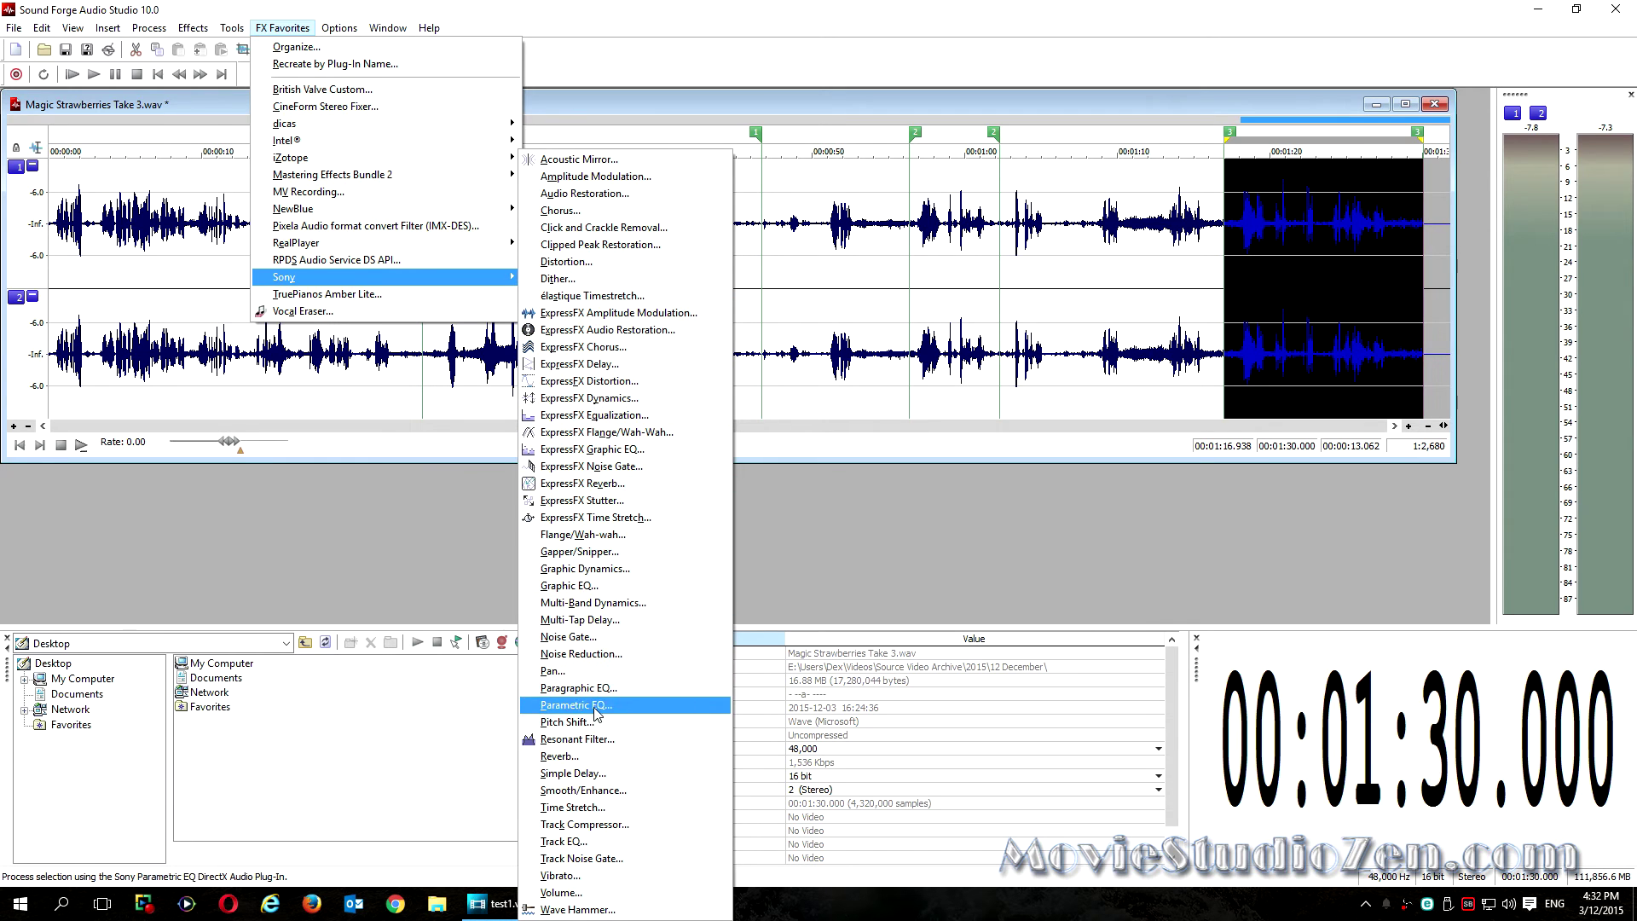
pyautogui.click(586, 725)
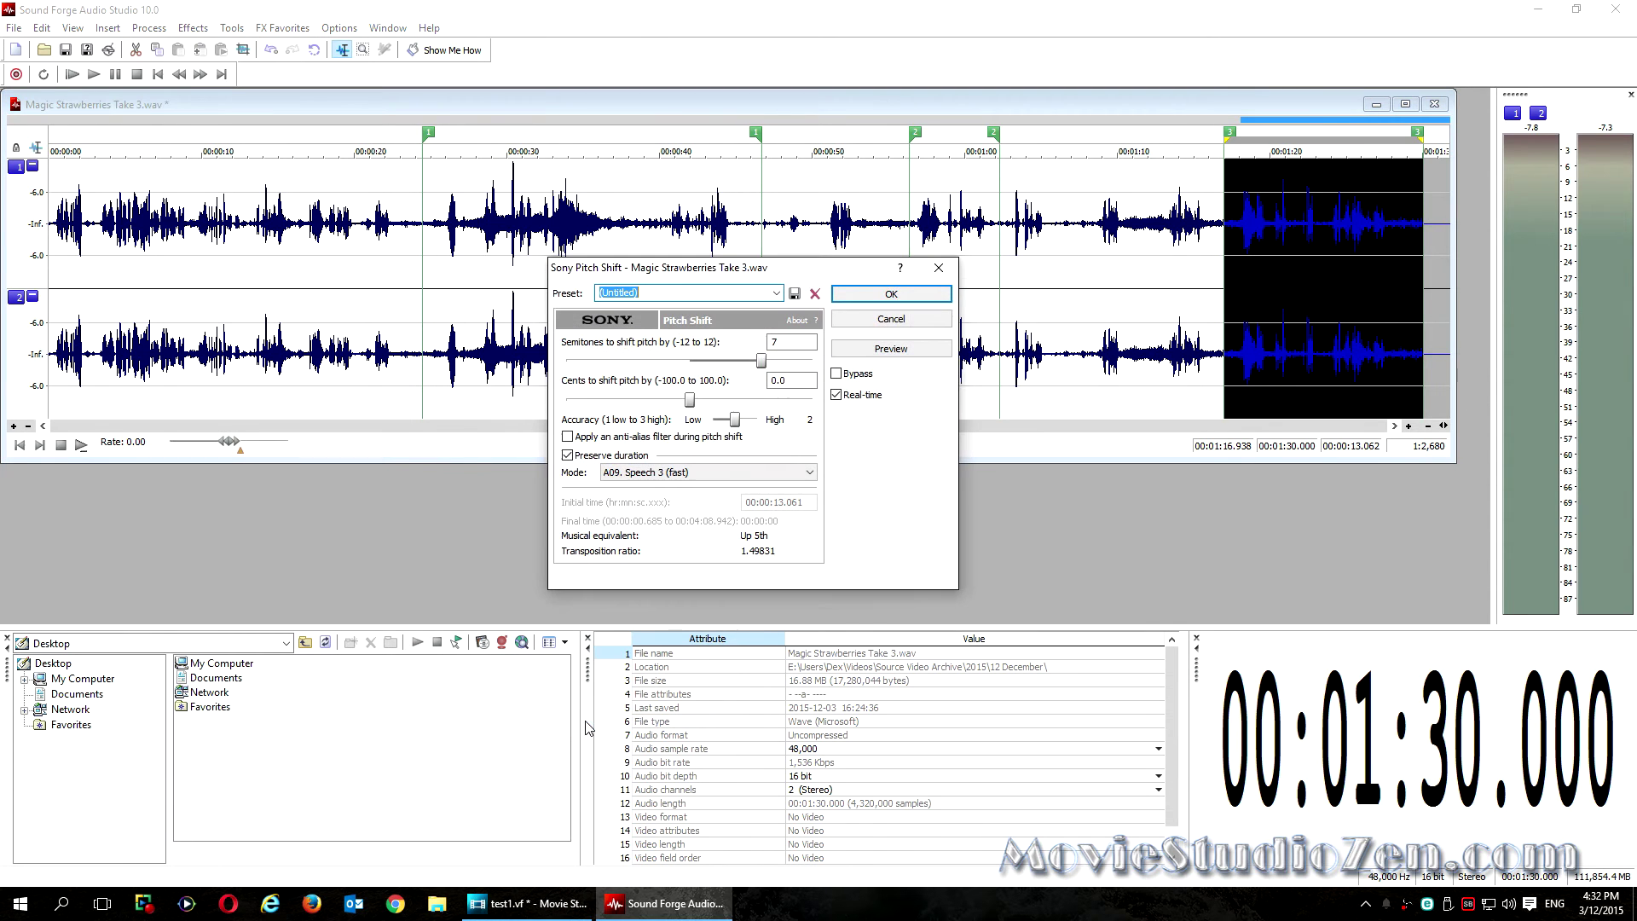
pyautogui.click(777, 294)
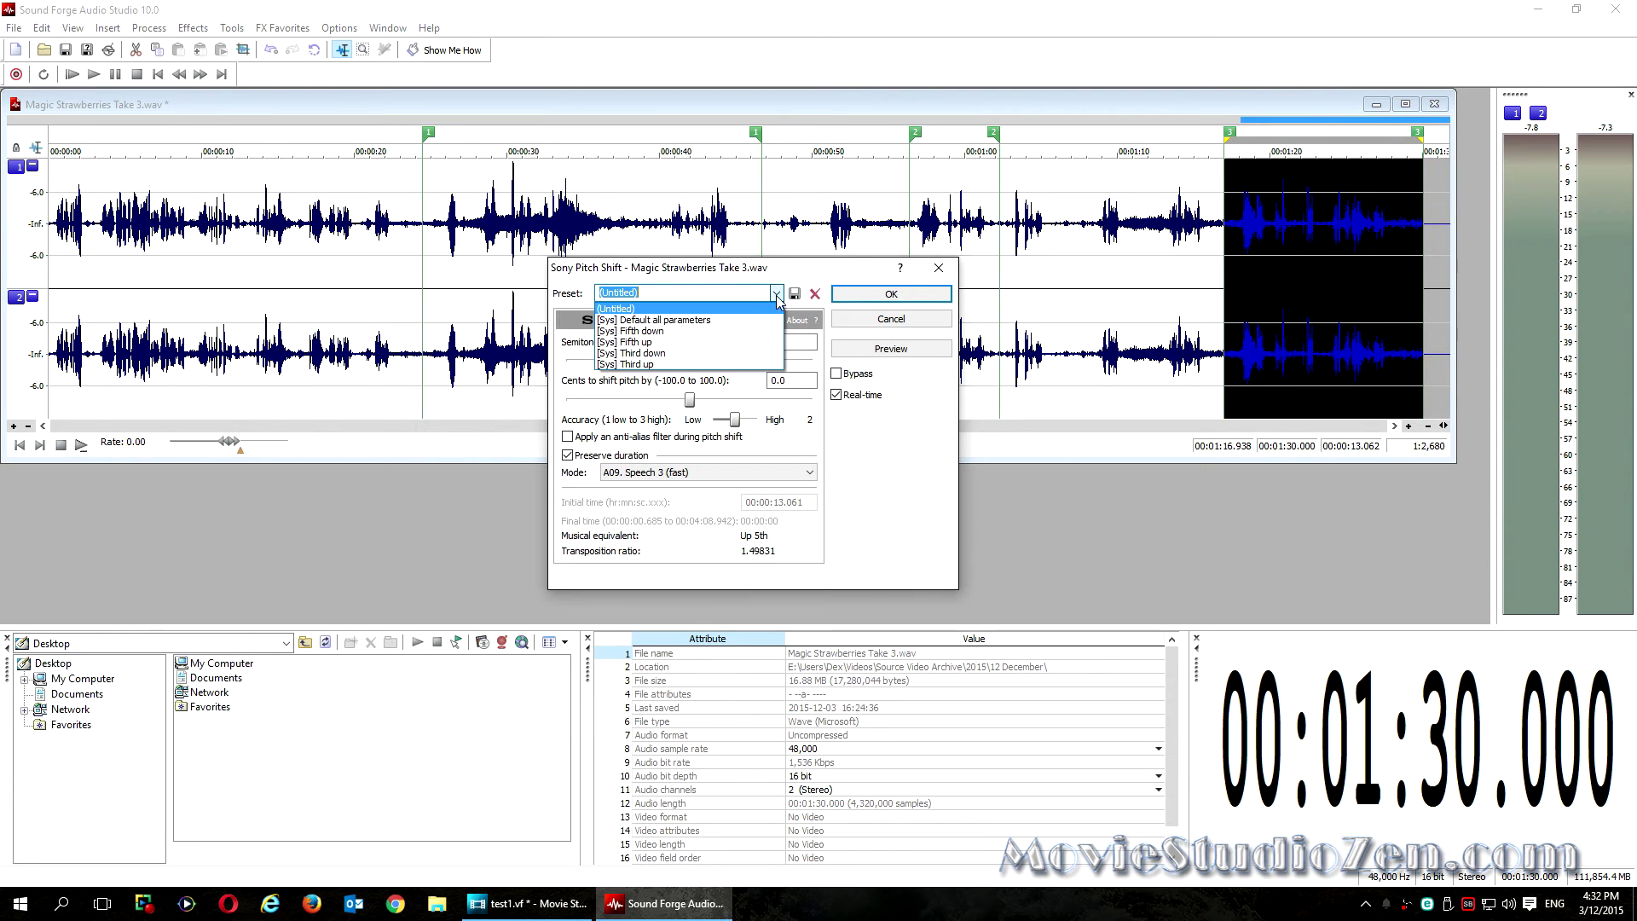
pyautogui.click(688, 353)
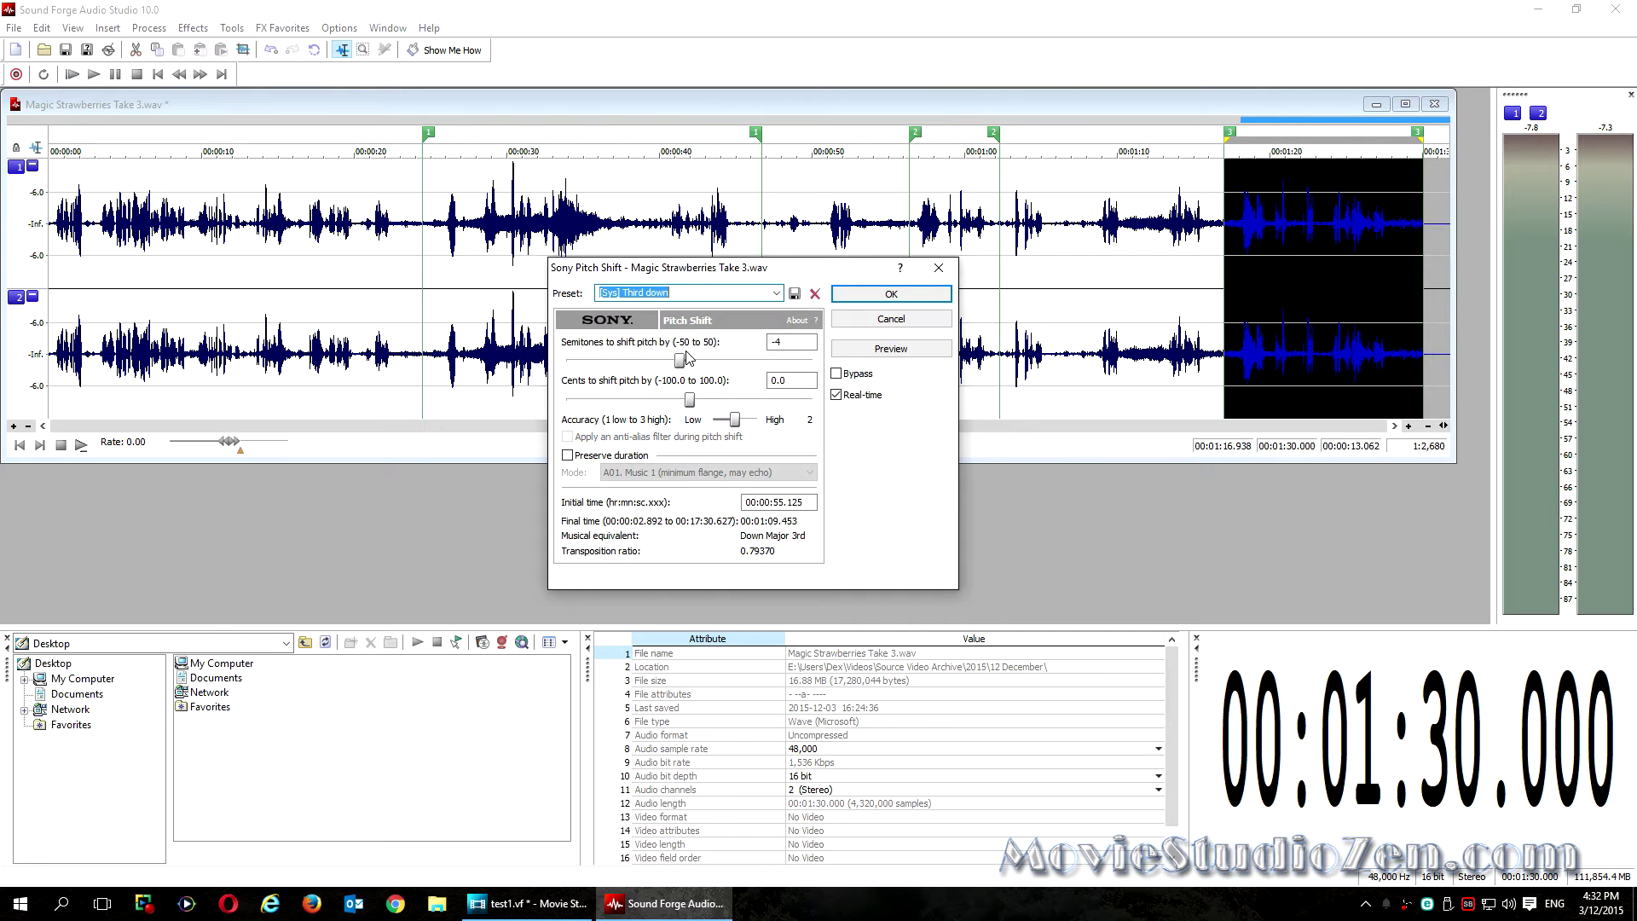
# Step: Preserve duration with A08 Speech 2 mode, preview, and apply the third-down shift
pyautogui.click(568, 456)
pyautogui.click(665, 472)
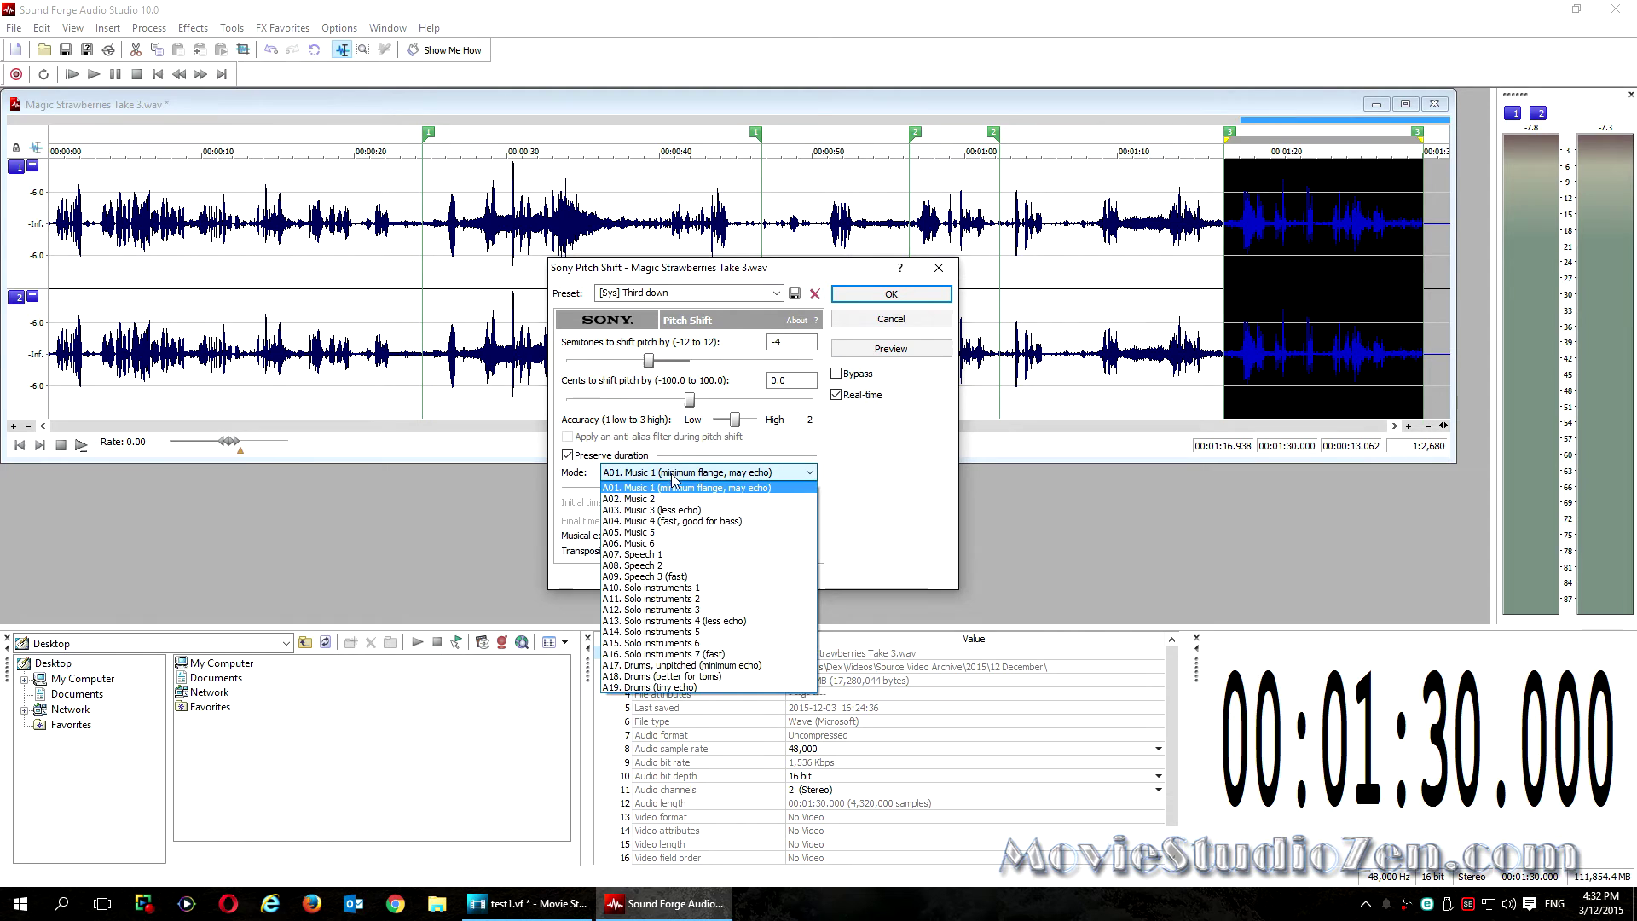
pyautogui.click(659, 563)
pyautogui.click(888, 350)
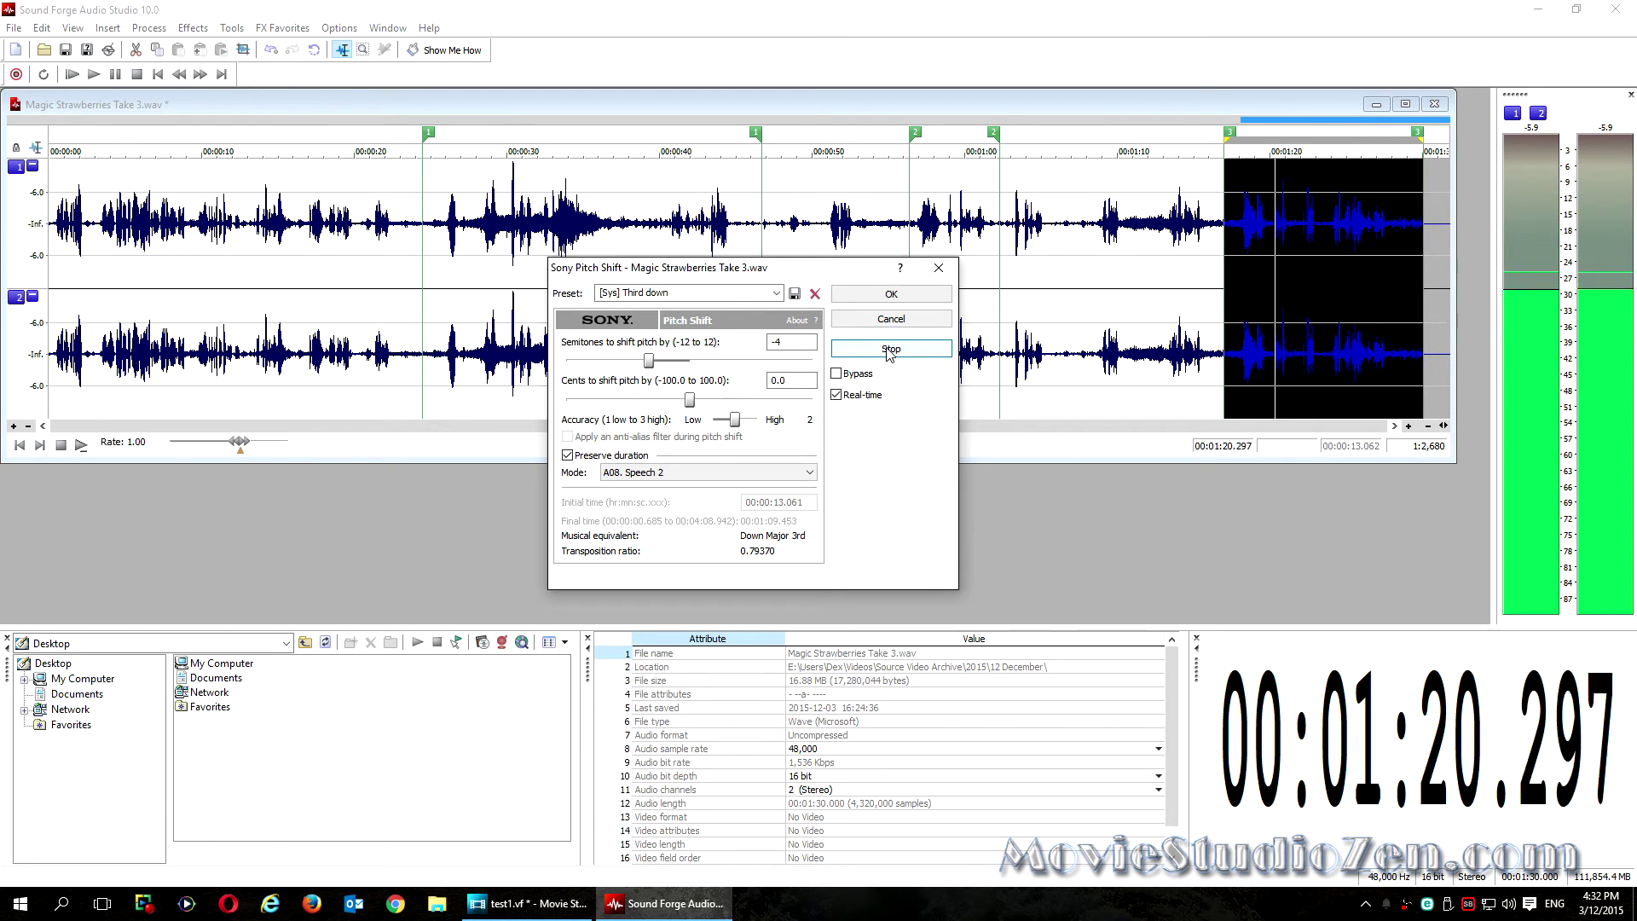
pyautogui.click(889, 350)
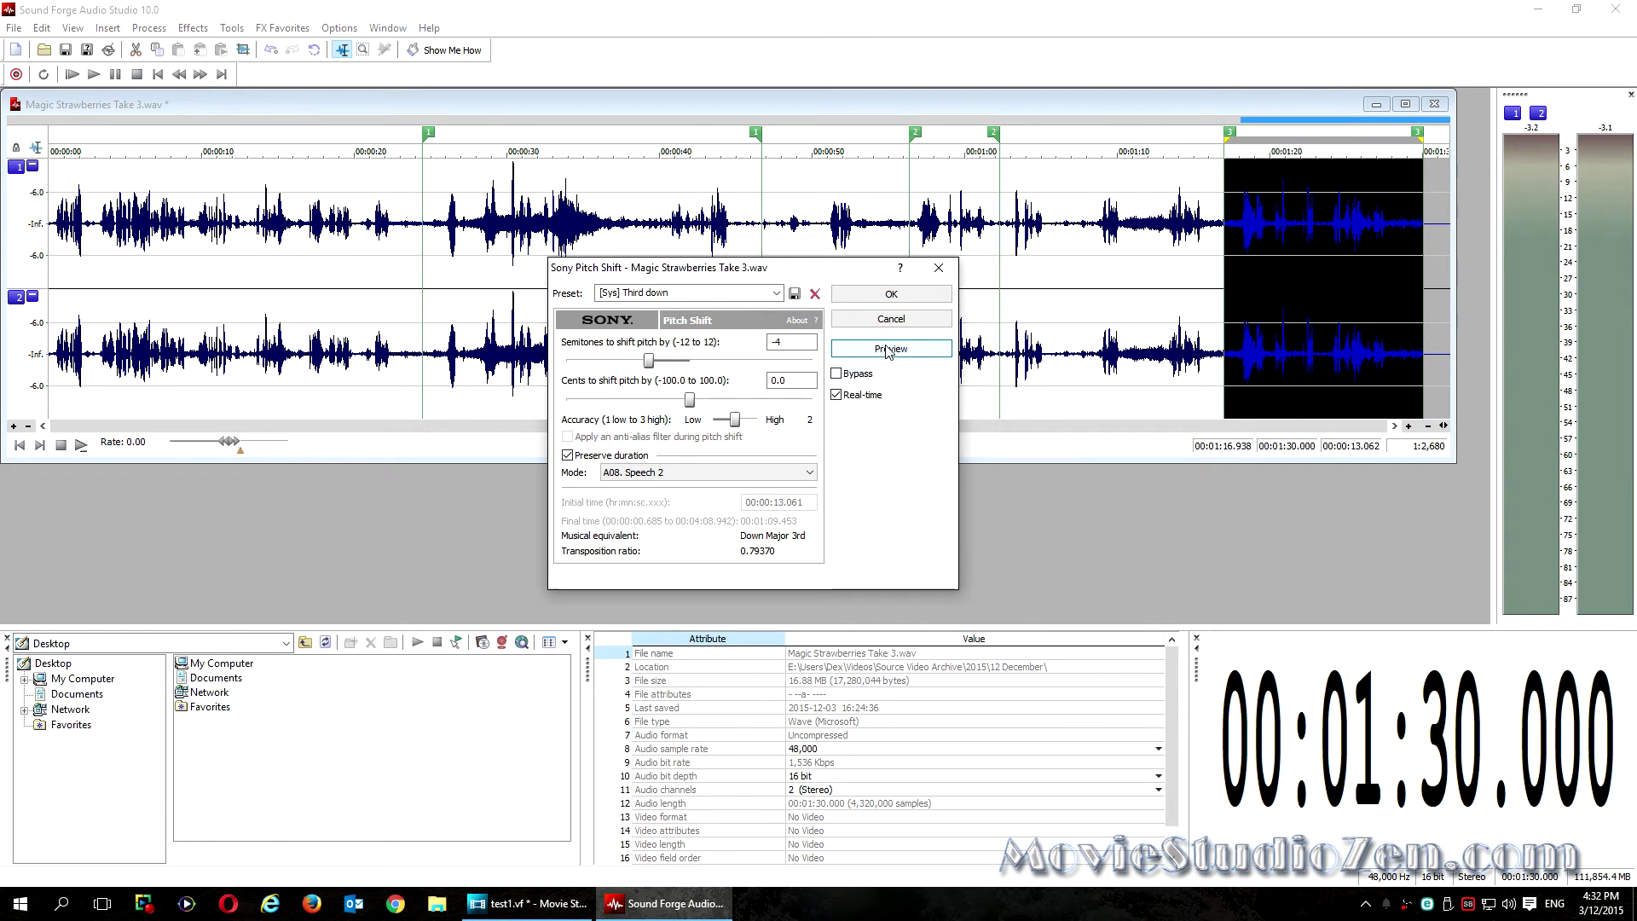
pyautogui.click(887, 297)
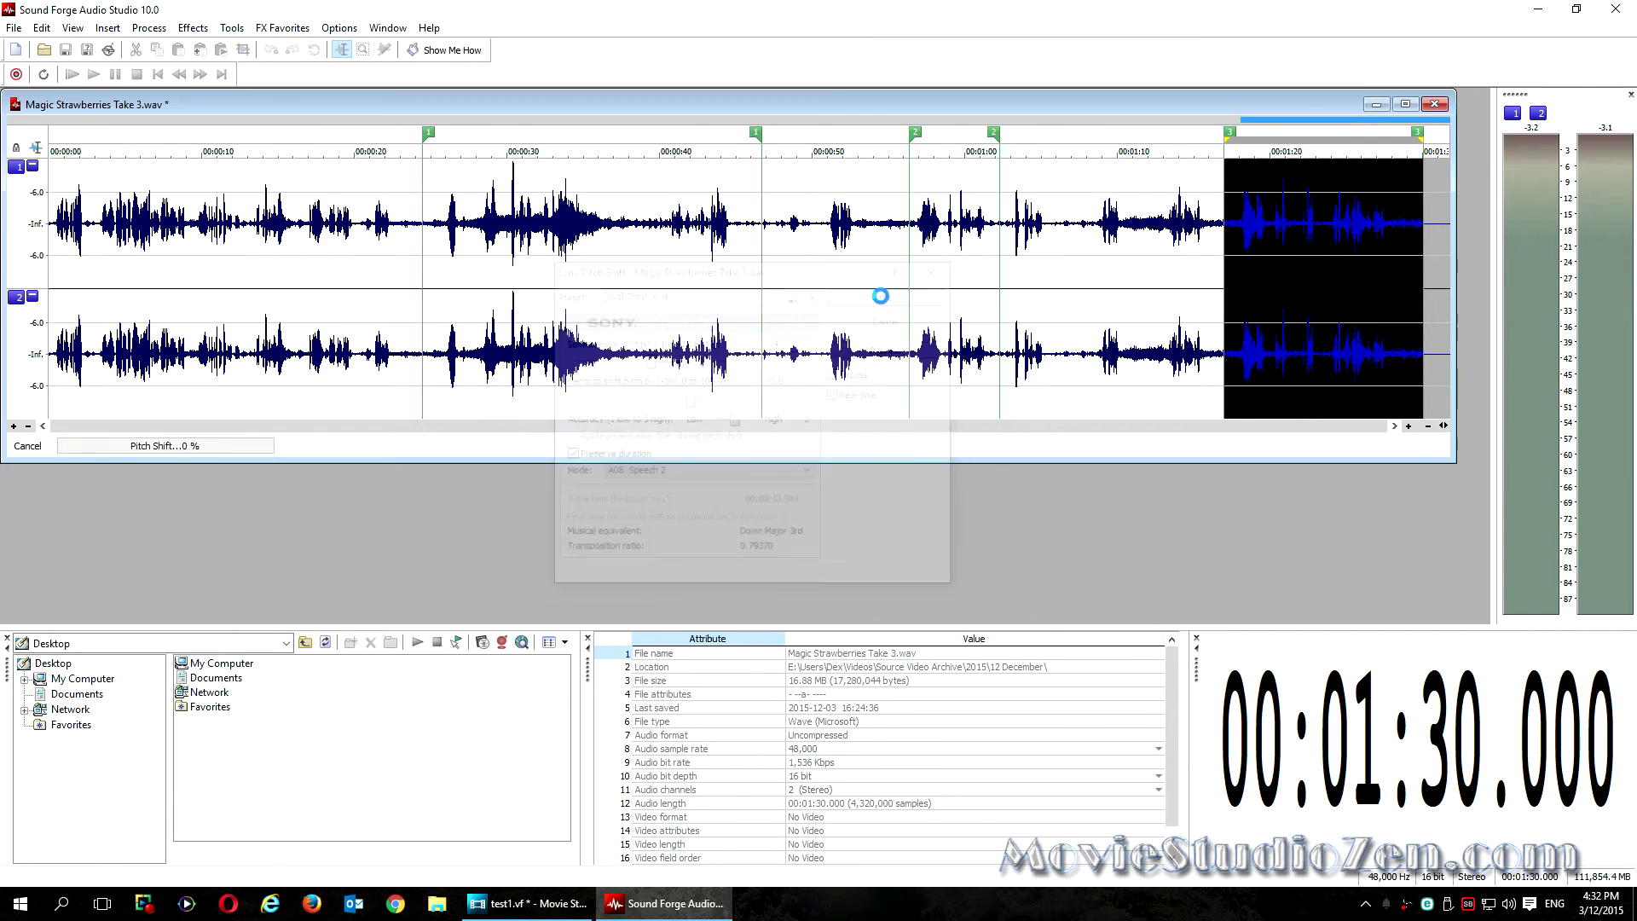
# Step: Apply Sony Reverb with the [Sys] Cathedral preset to the final region after previewing
pyautogui.click(281, 29)
pyautogui.moveTo(384, 277)
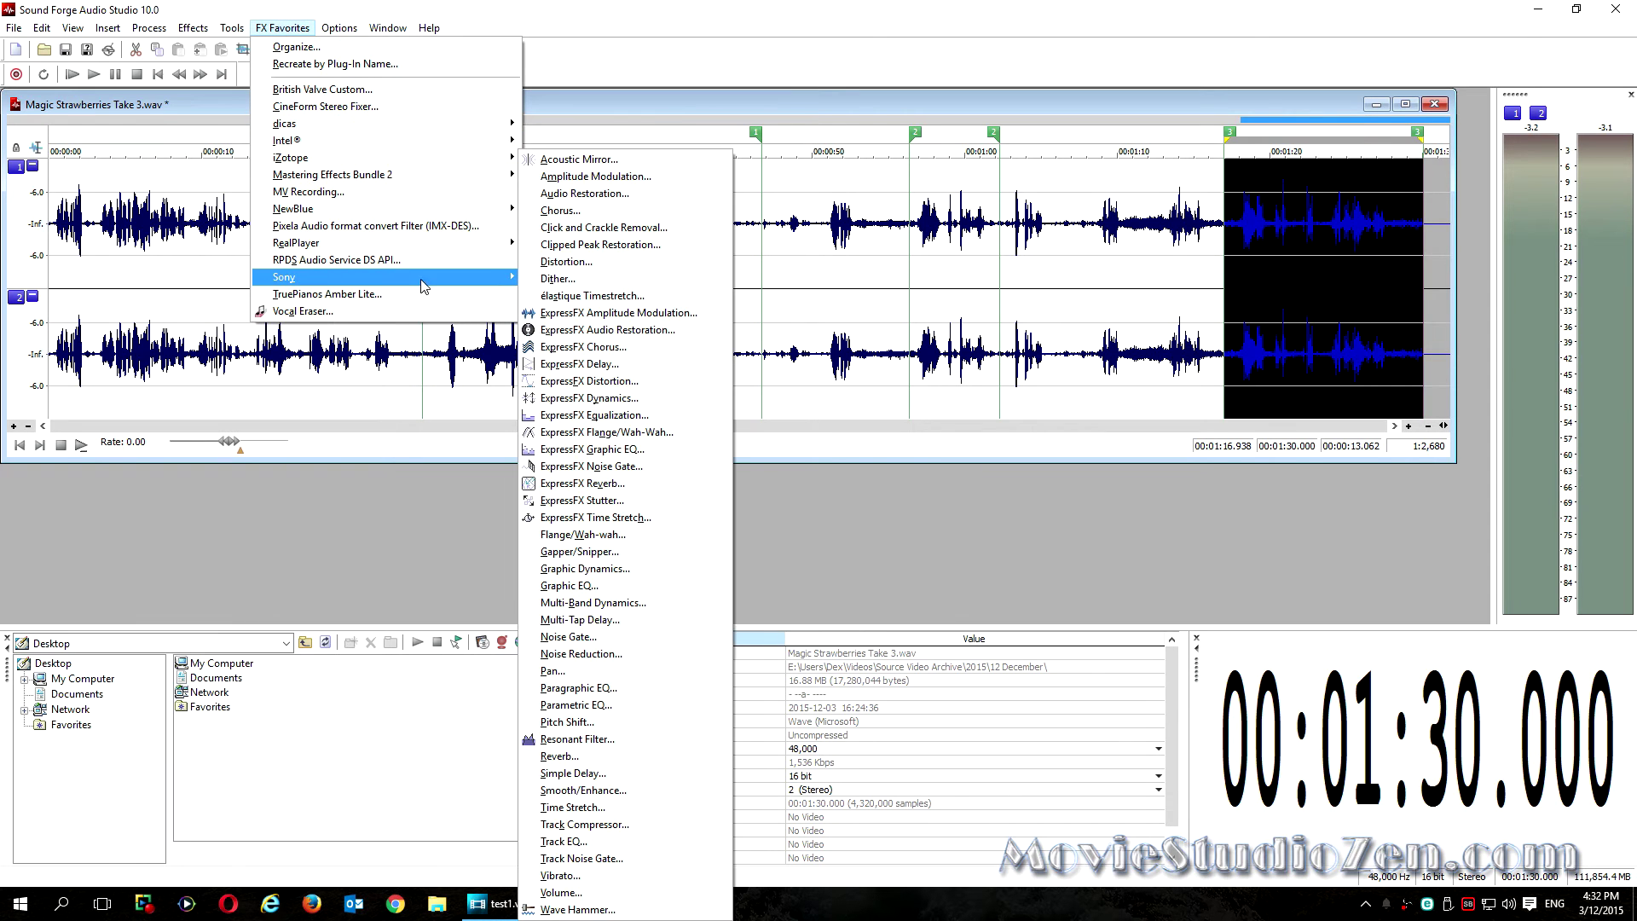
pyautogui.click(579, 761)
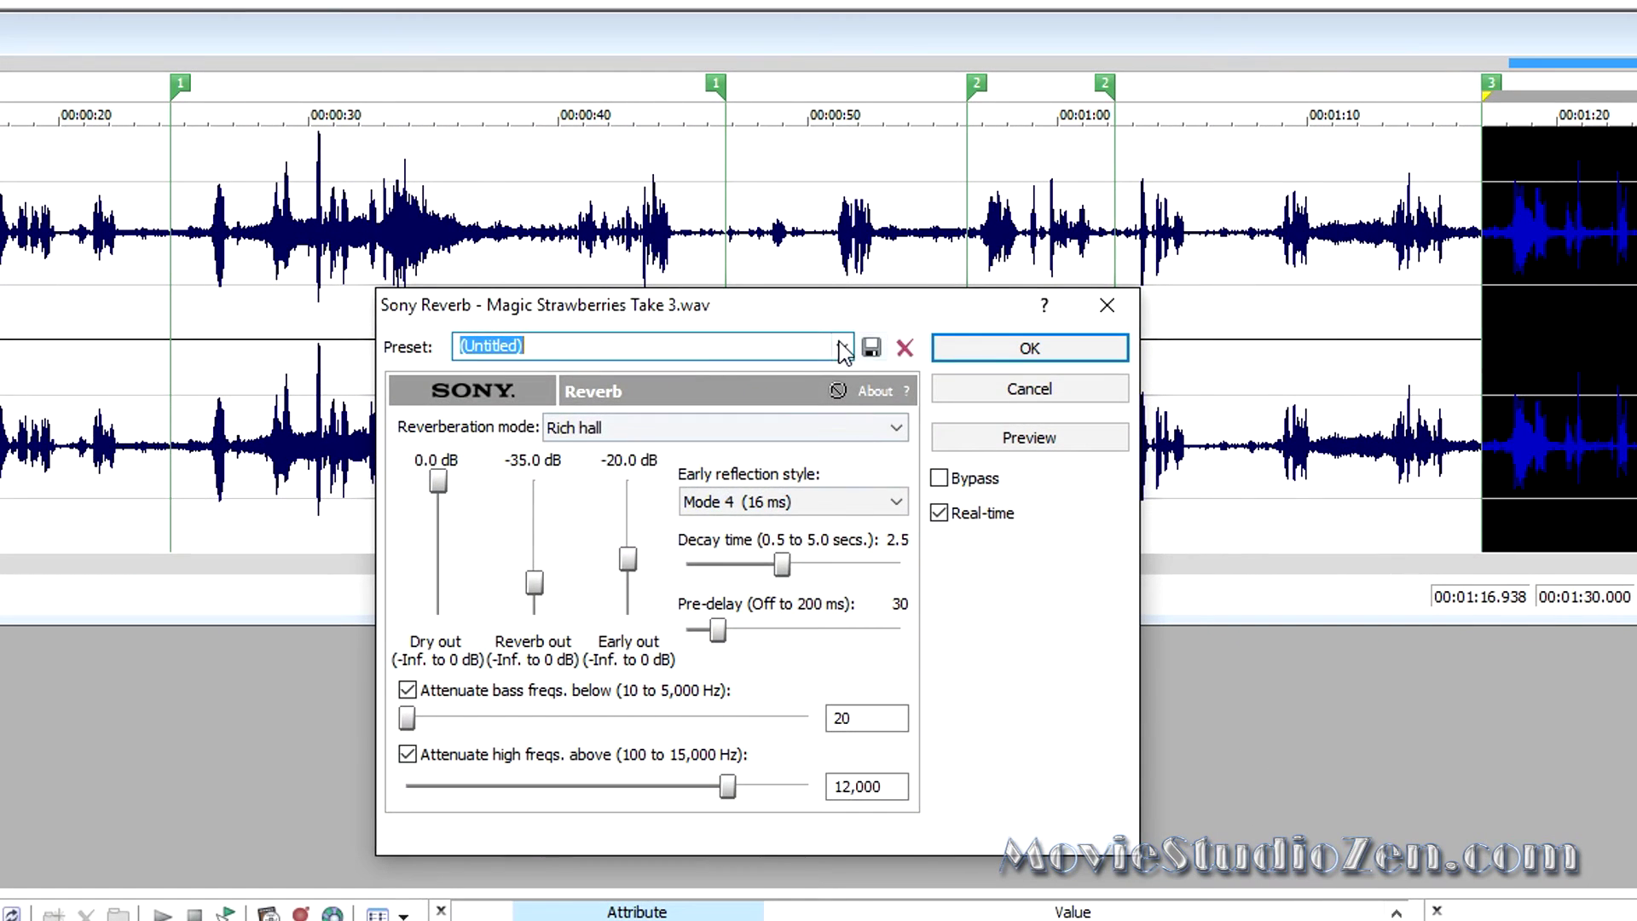
pyautogui.click(842, 349)
pyautogui.click(735, 409)
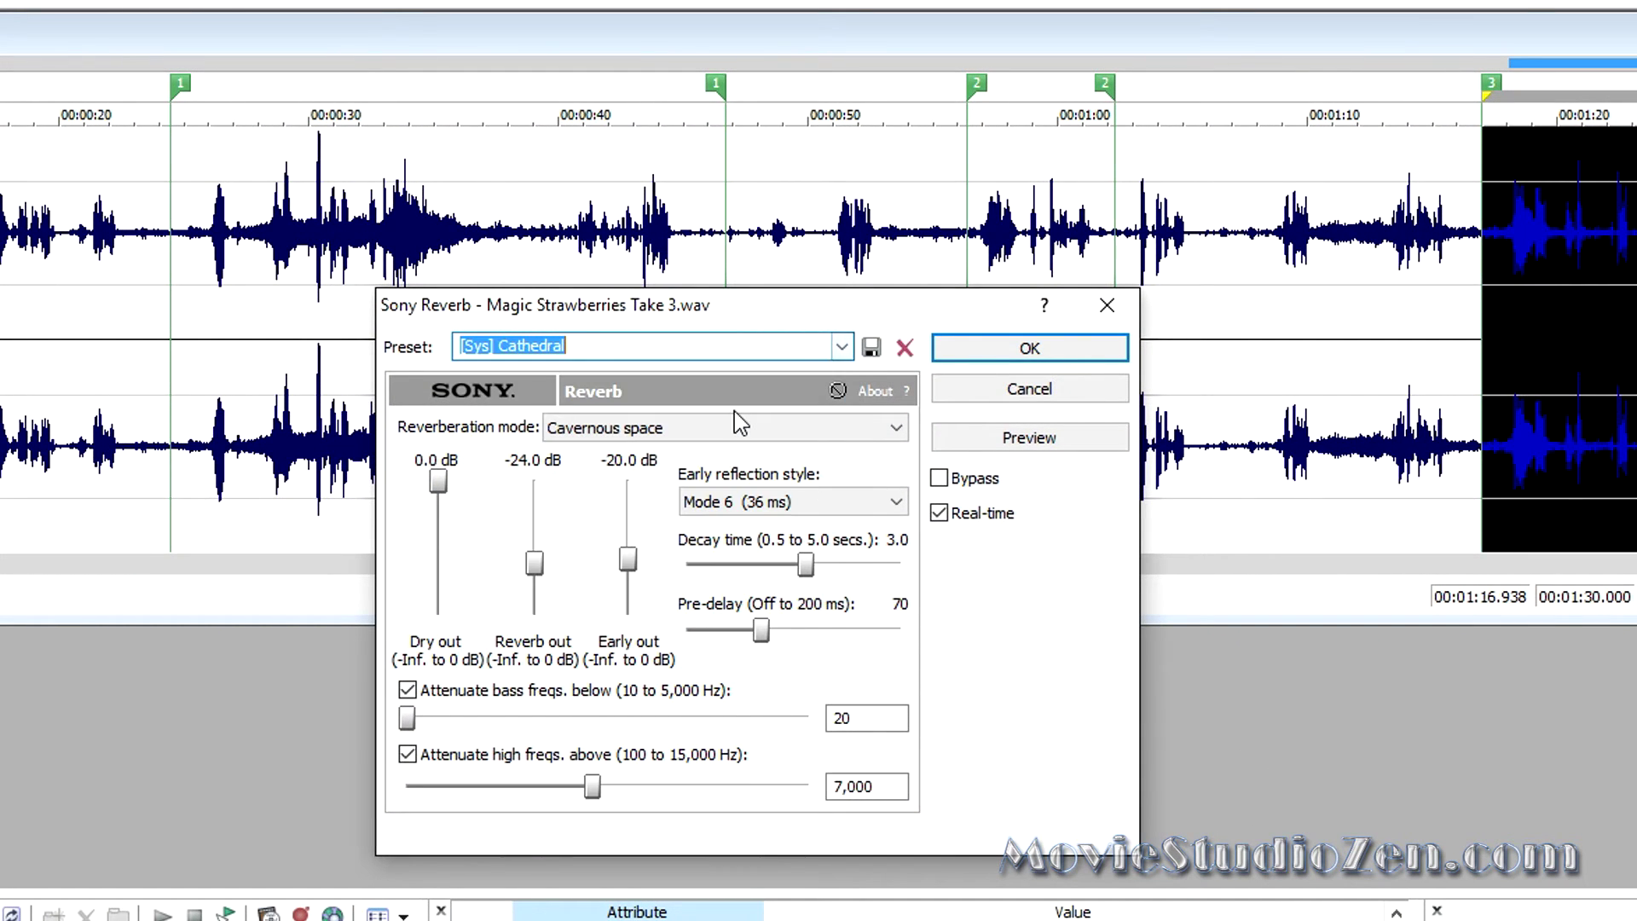
pyautogui.click(1013, 443)
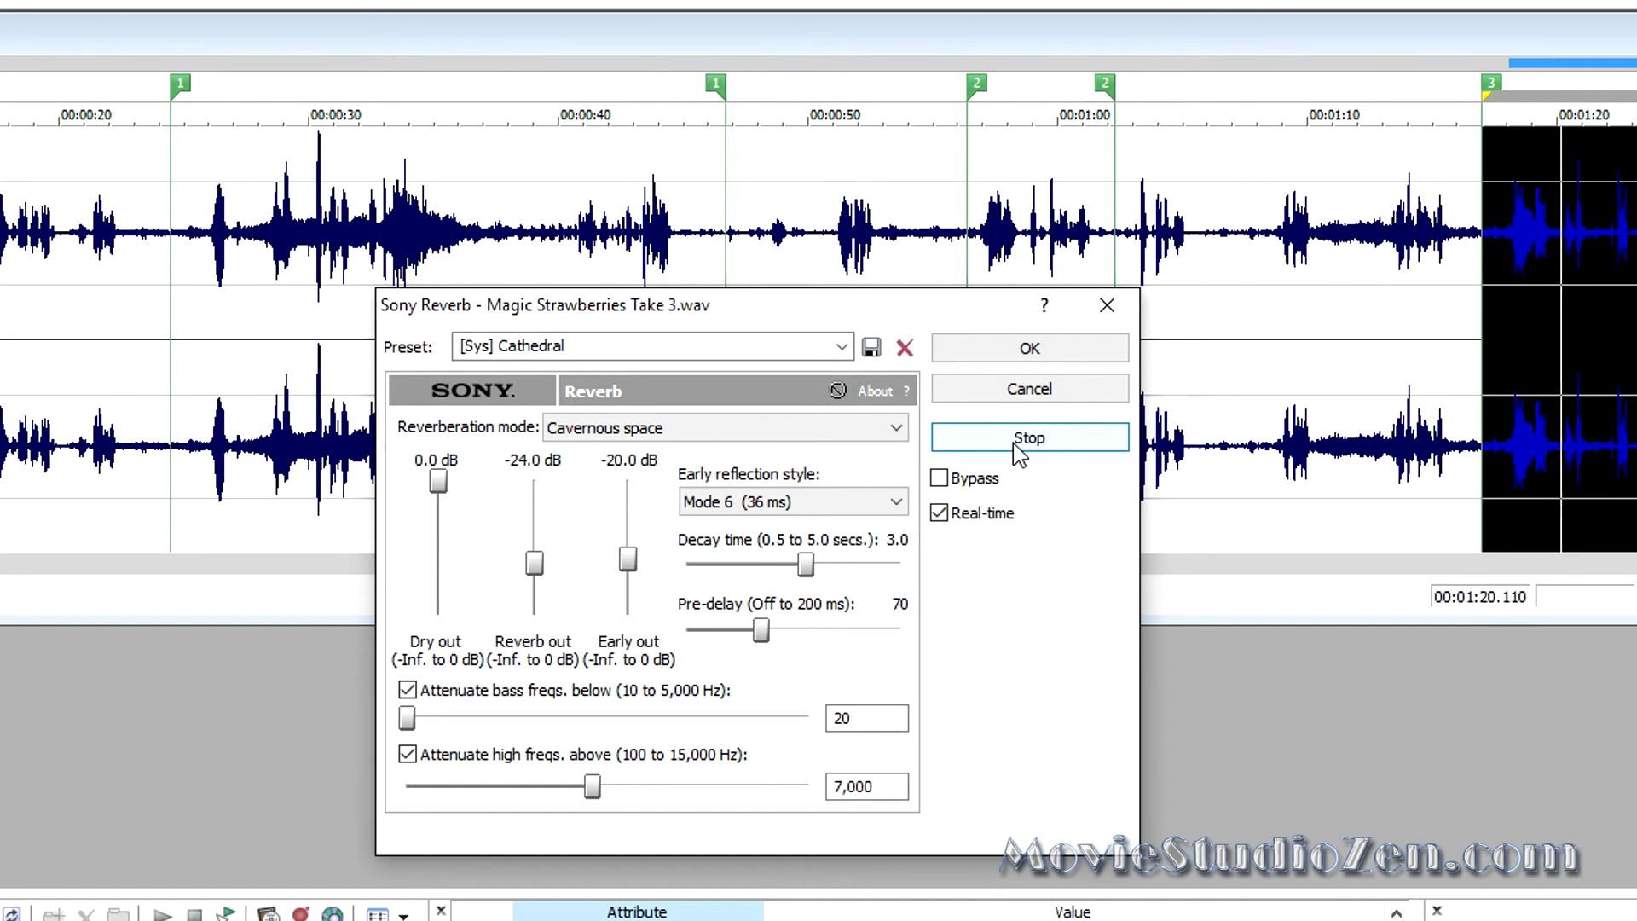
pyautogui.click(1012, 443)
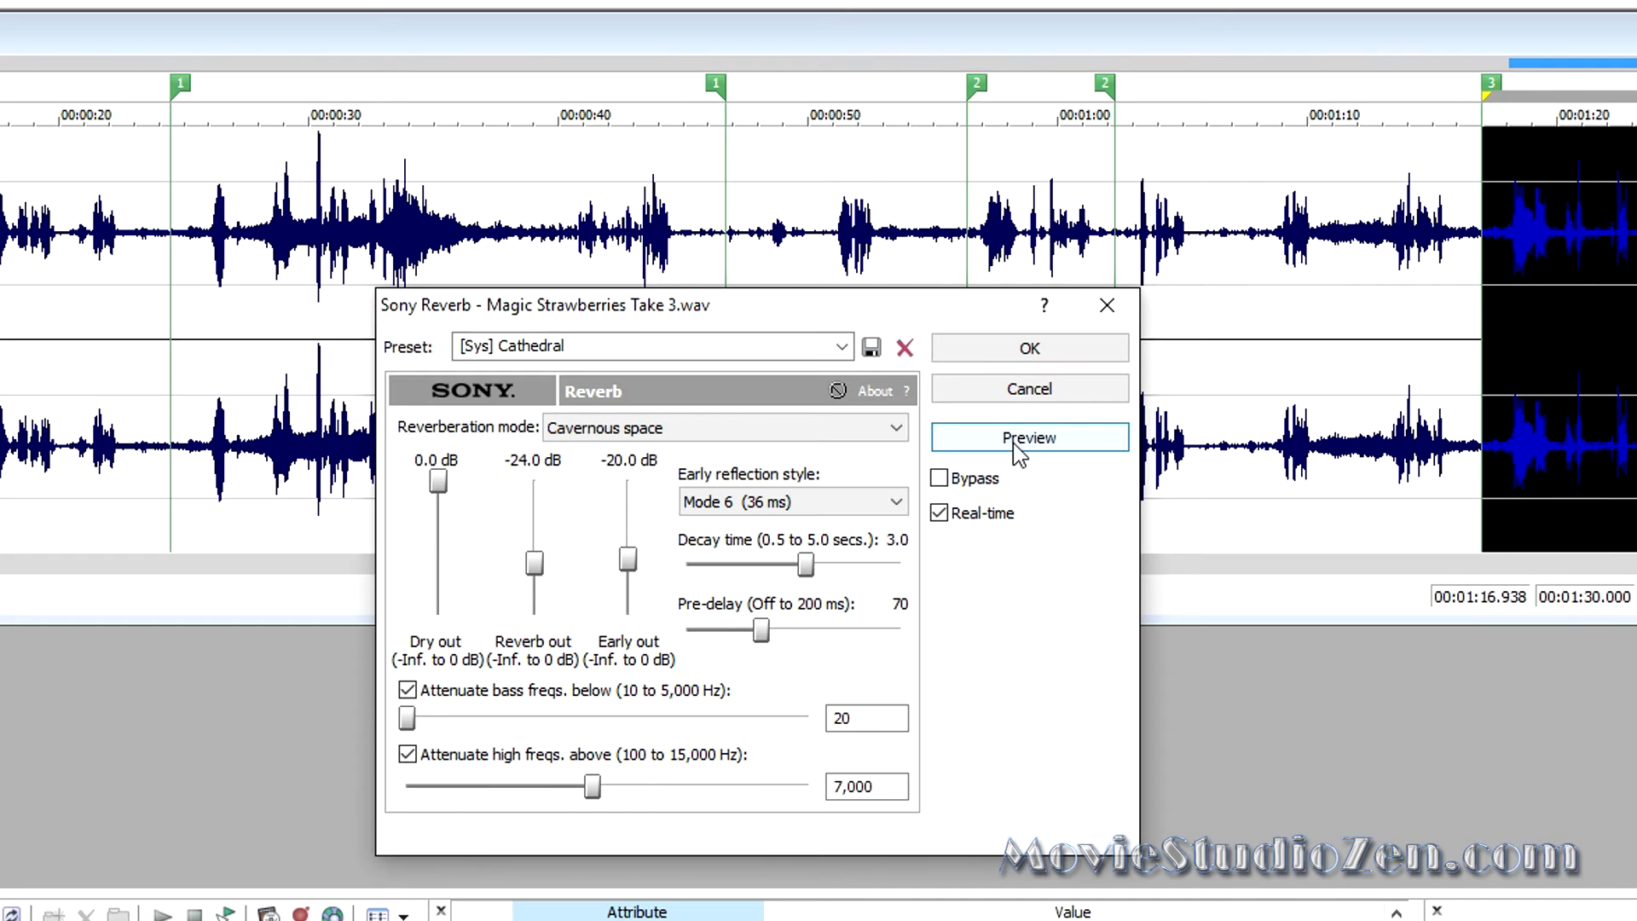
pyautogui.click(986, 355)
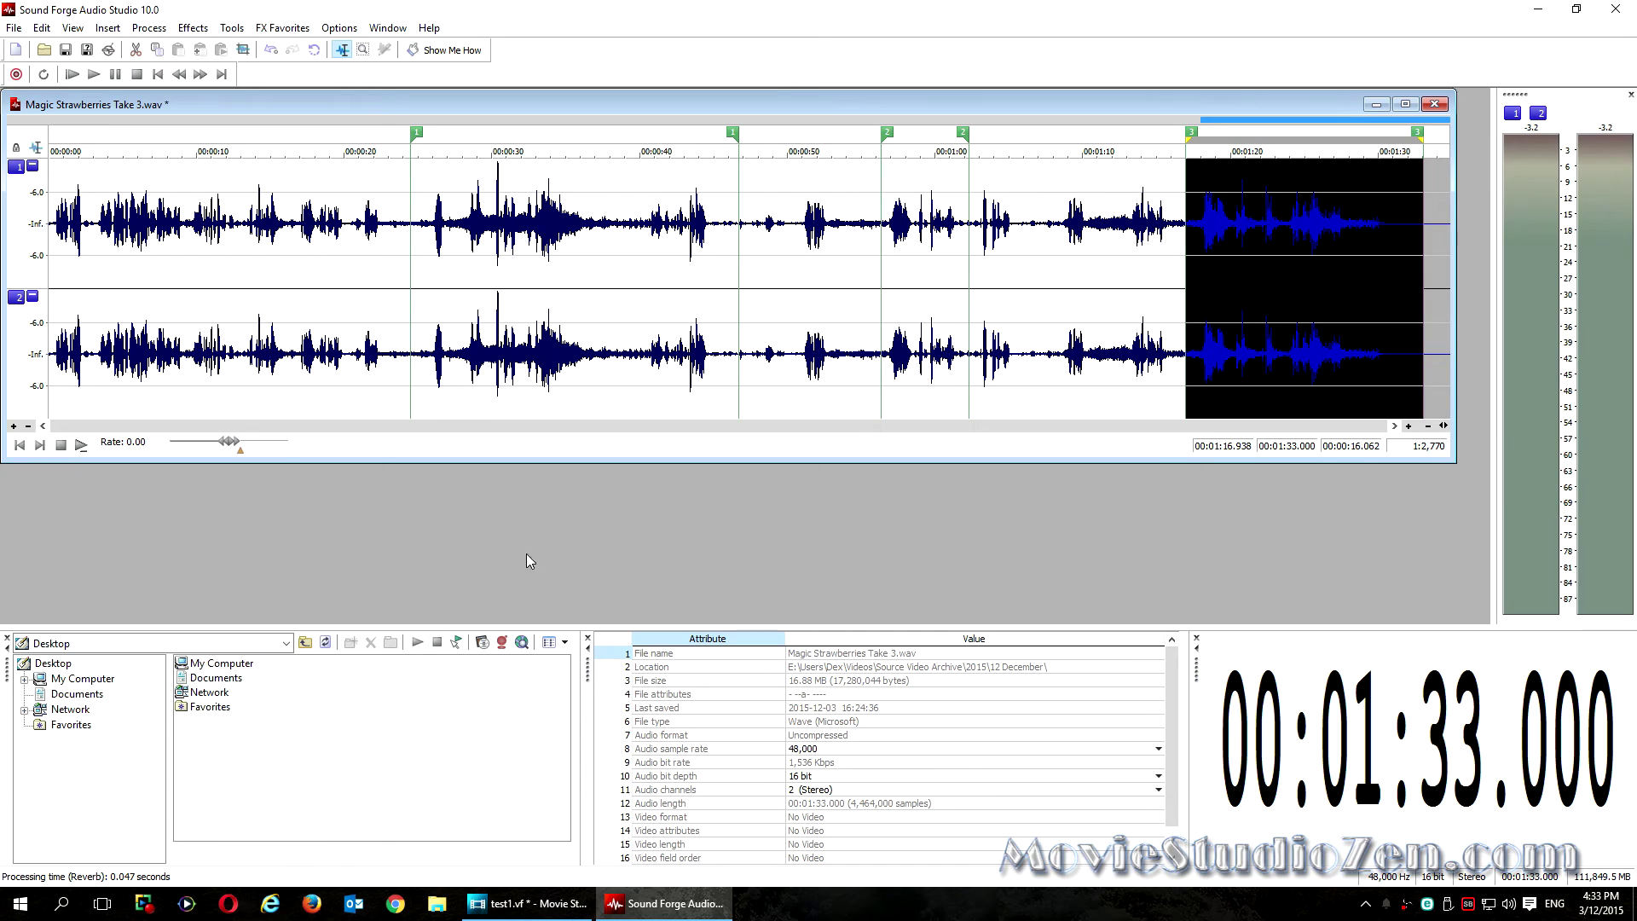
# Step: Save Take 3.wav and switch back to the Movie Studio project
pyautogui.click(15, 29)
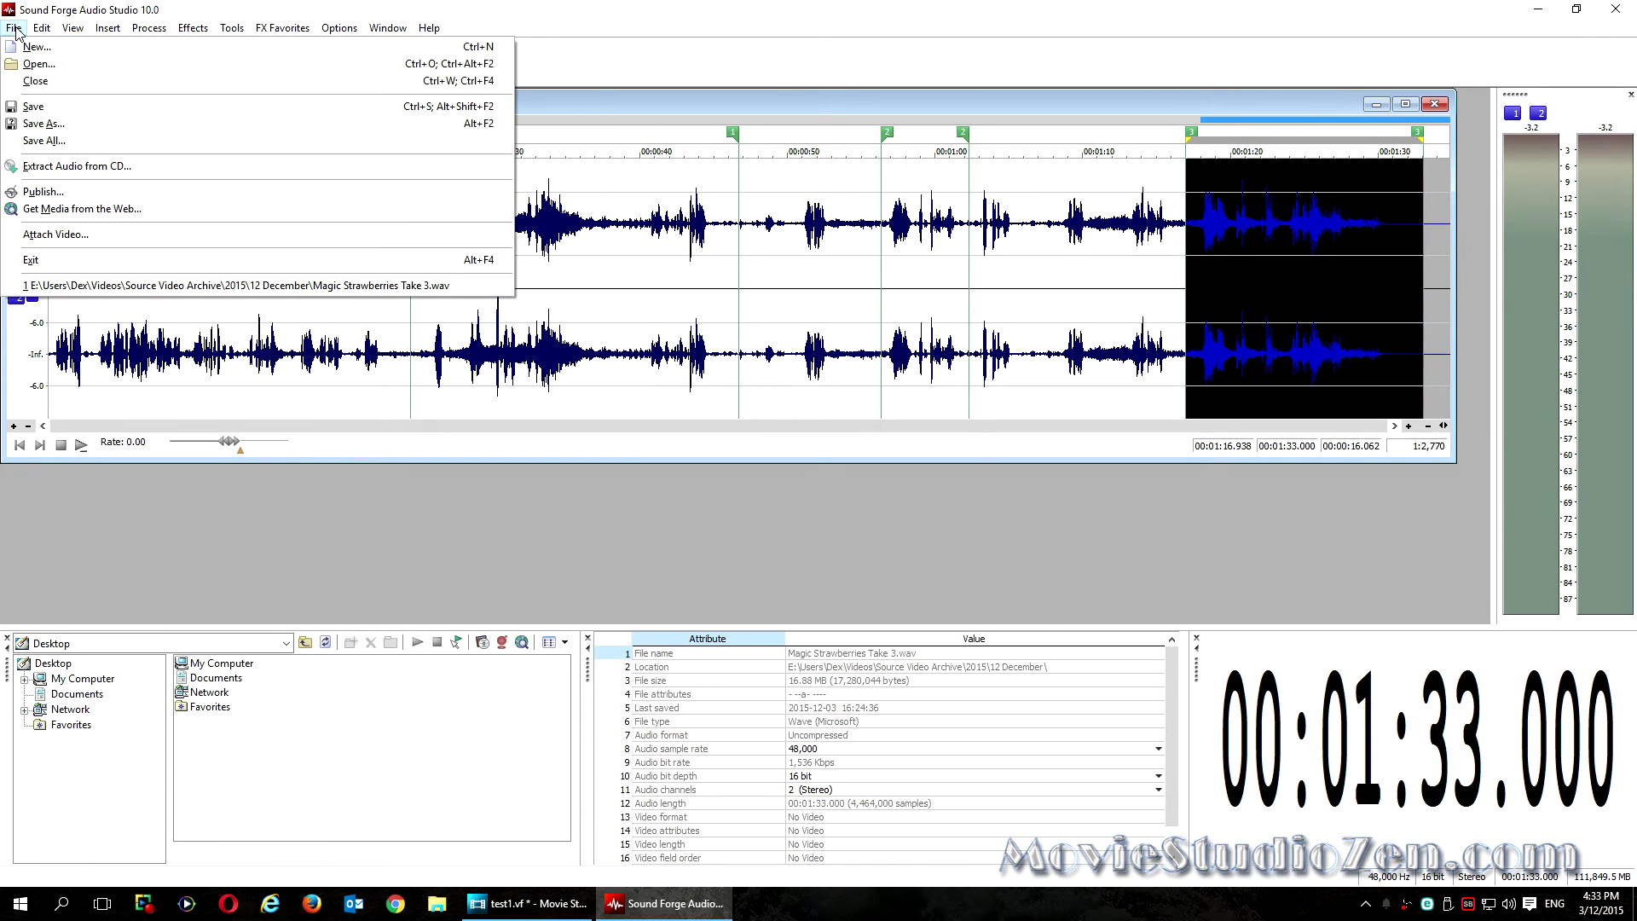
pyautogui.click(29, 109)
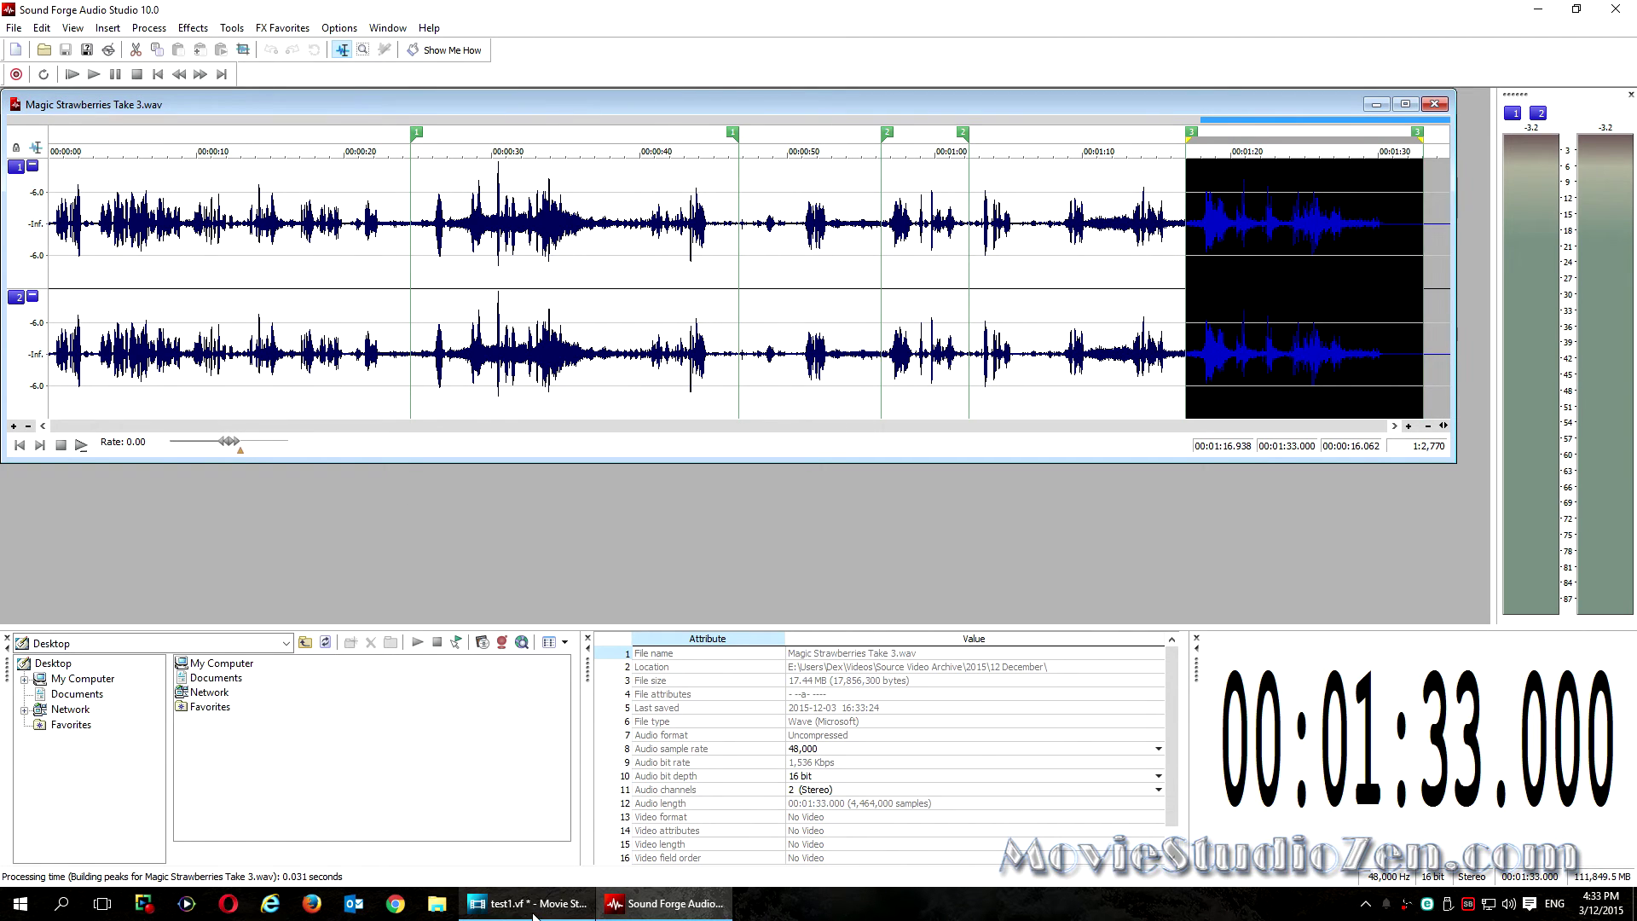
pyautogui.click(534, 903)
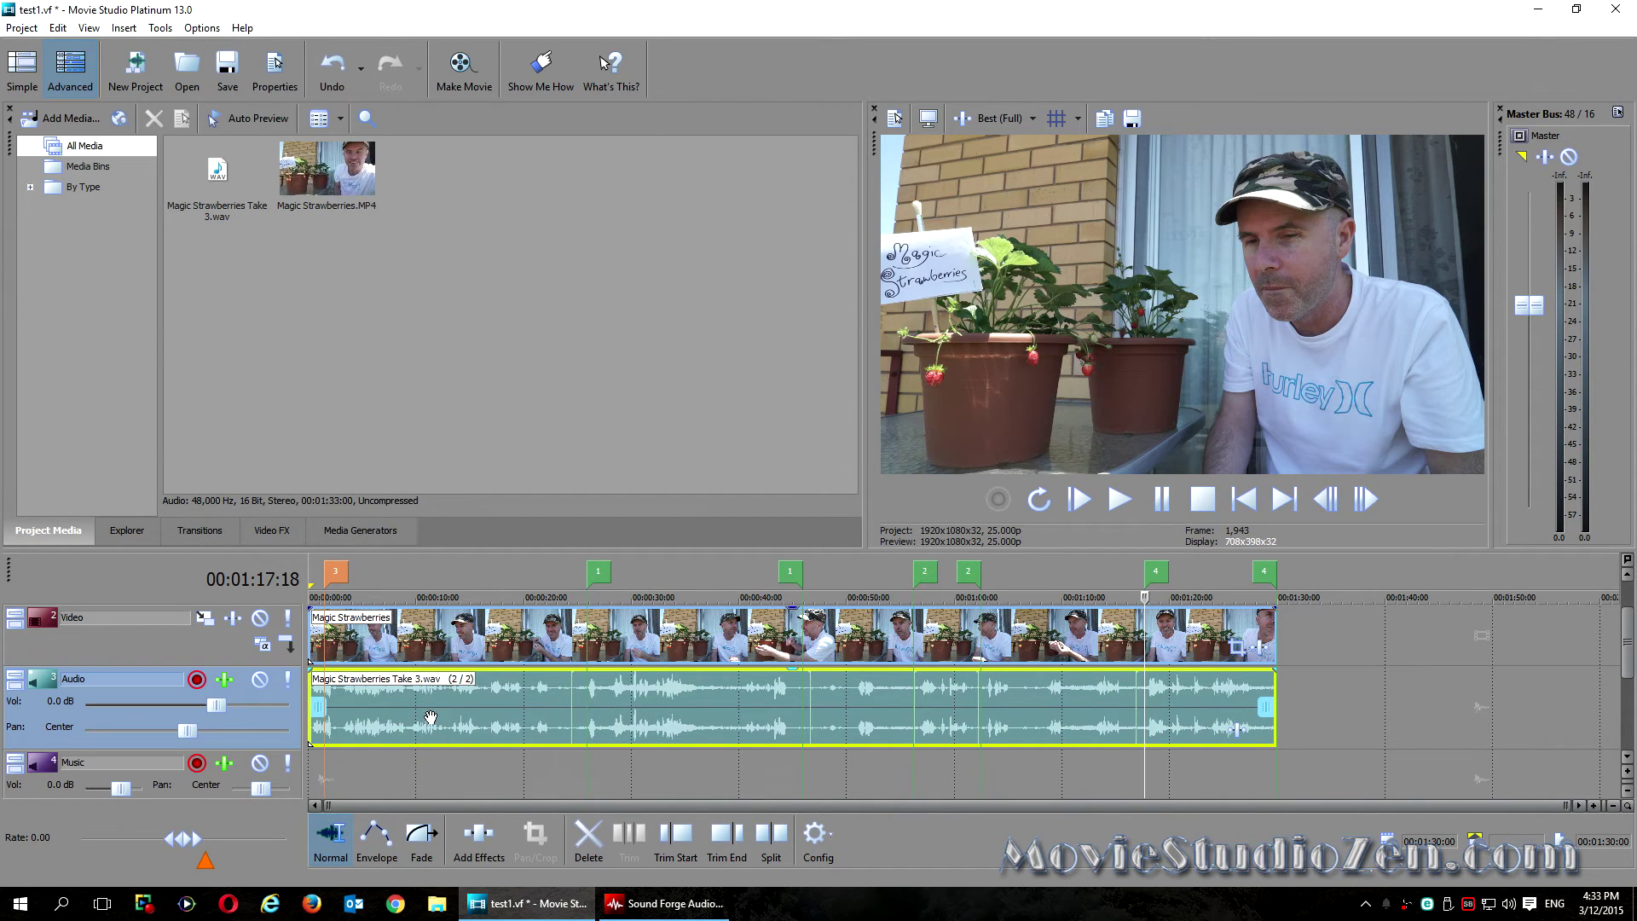
pyautogui.click(600, 709)
pyautogui.click(1120, 502)
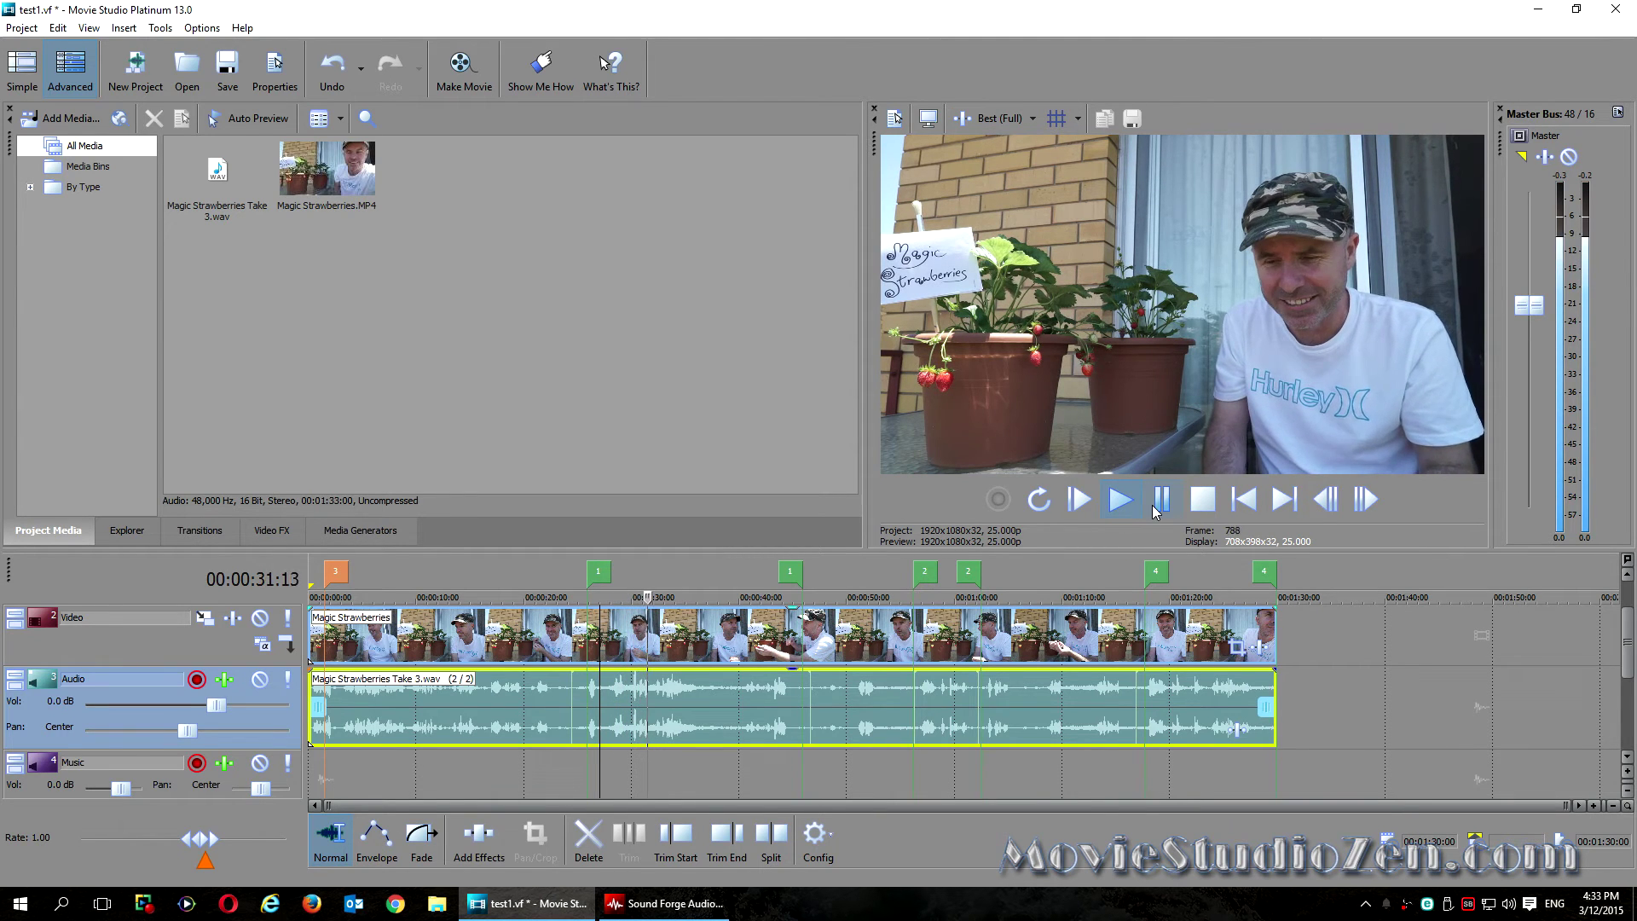
pyautogui.click(1162, 499)
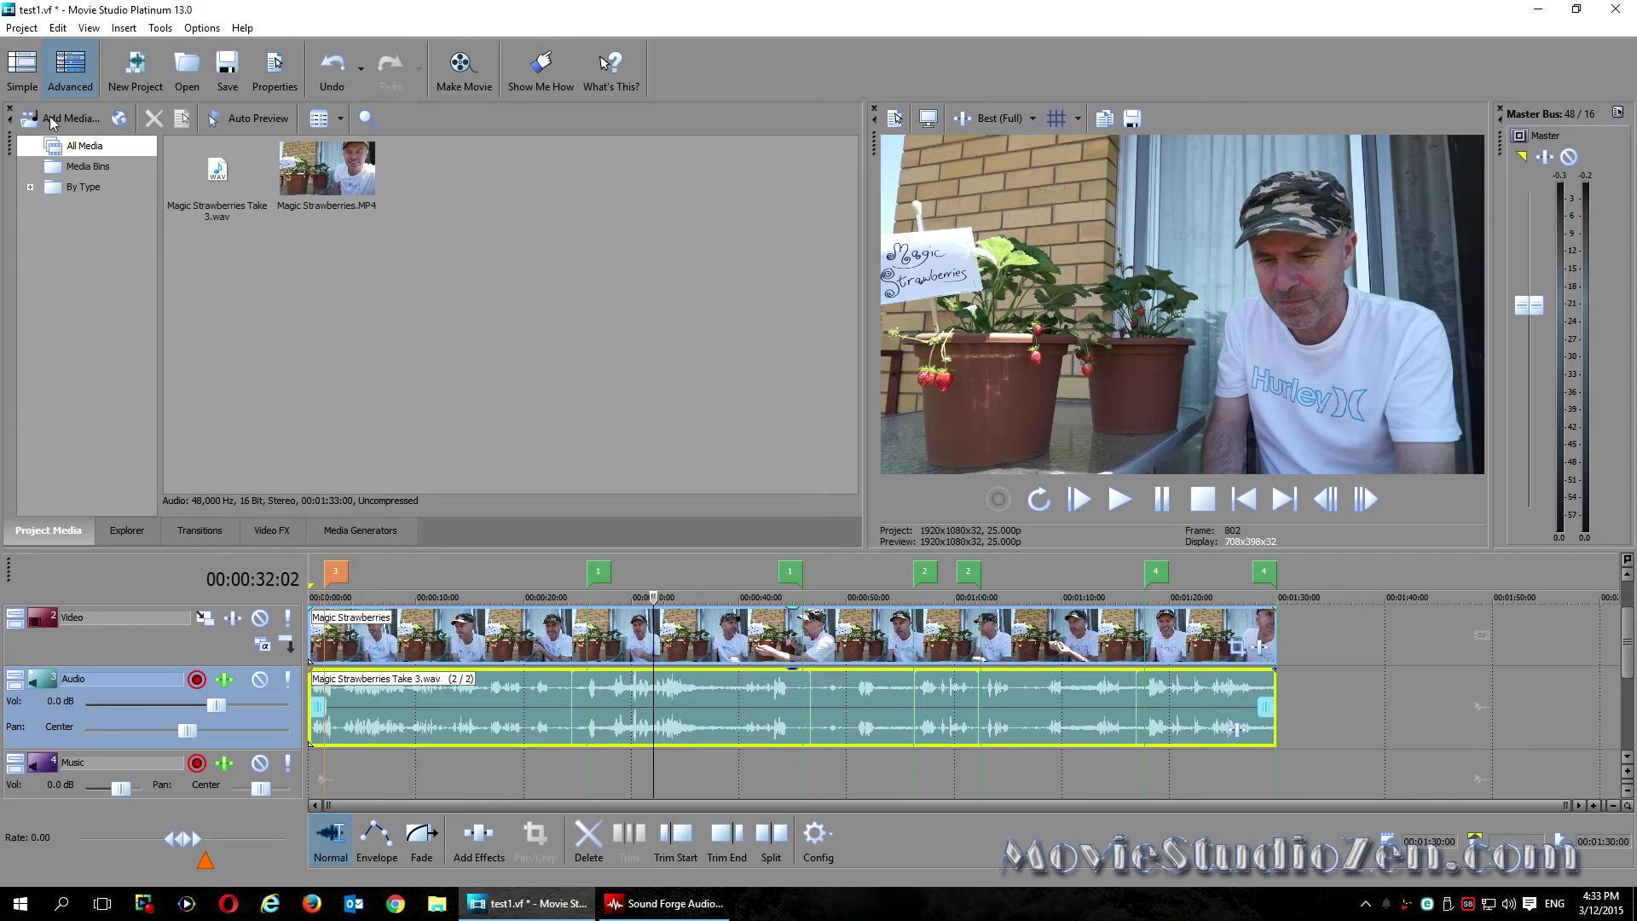
# Step: Save the project as test1.vf, replacing the existing file
pyautogui.click(23, 31)
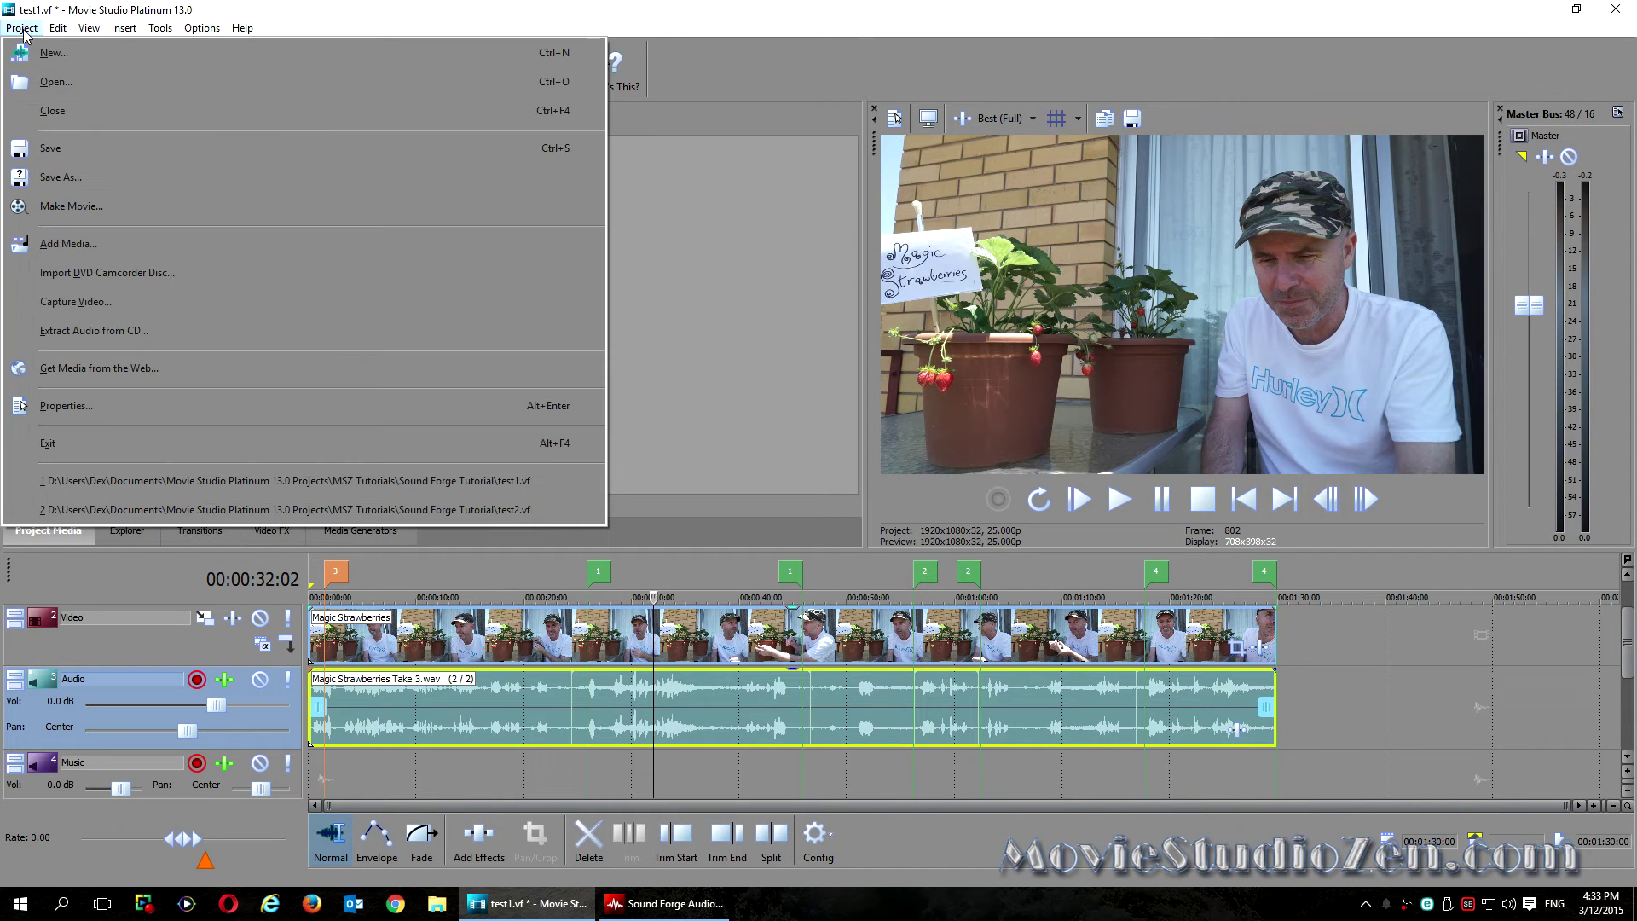
pyautogui.click(38, 178)
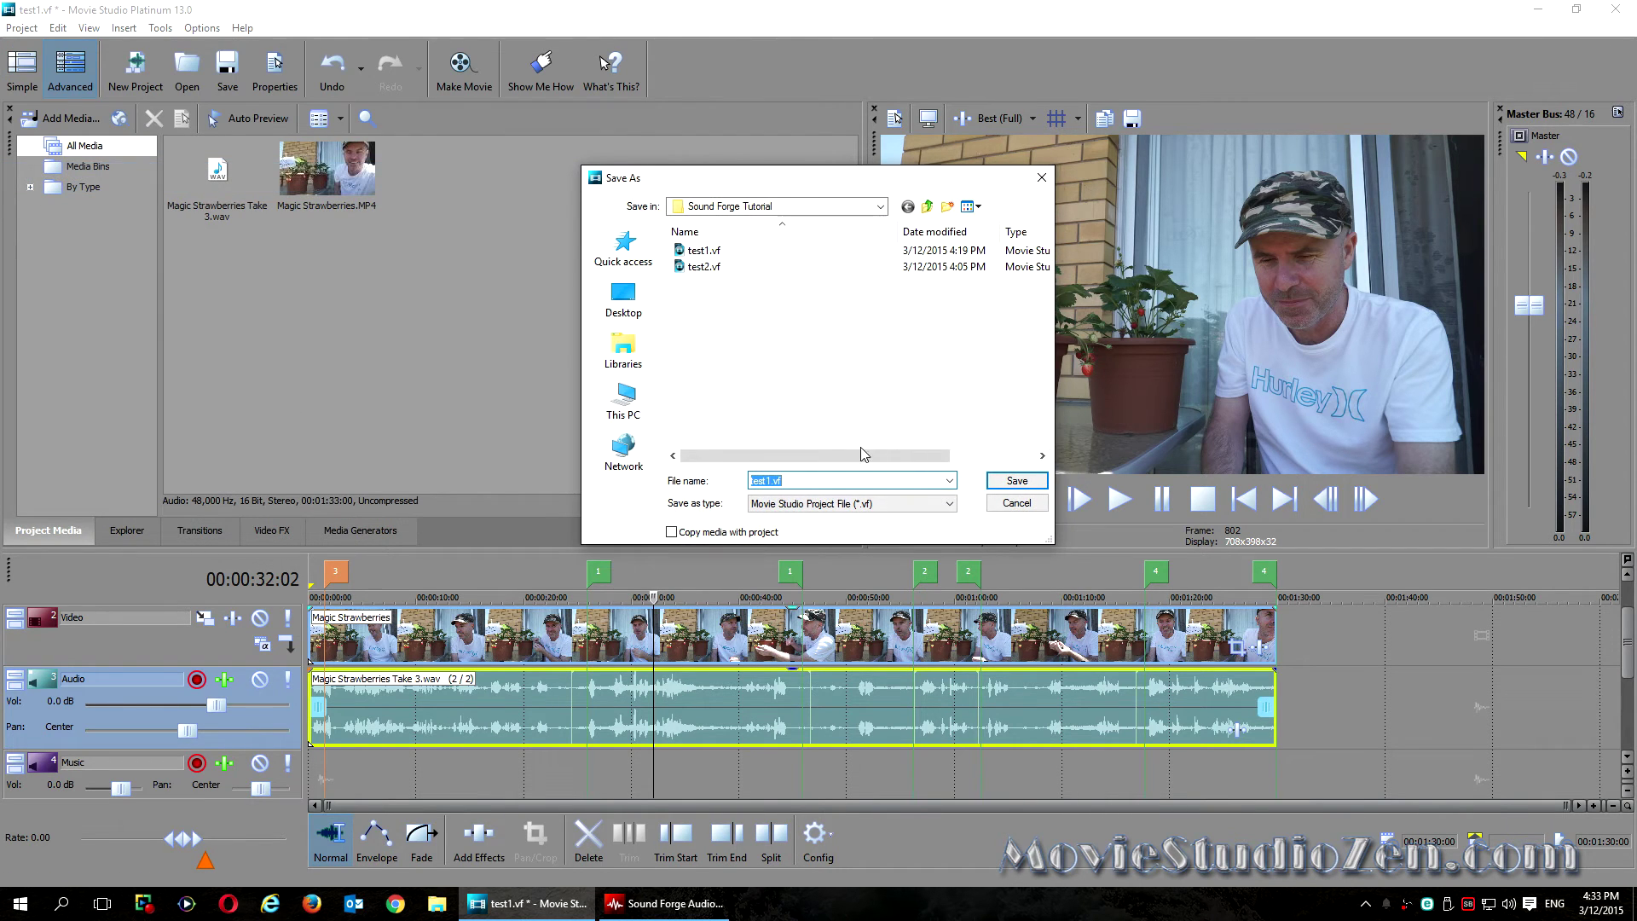
pyautogui.click(1016, 479)
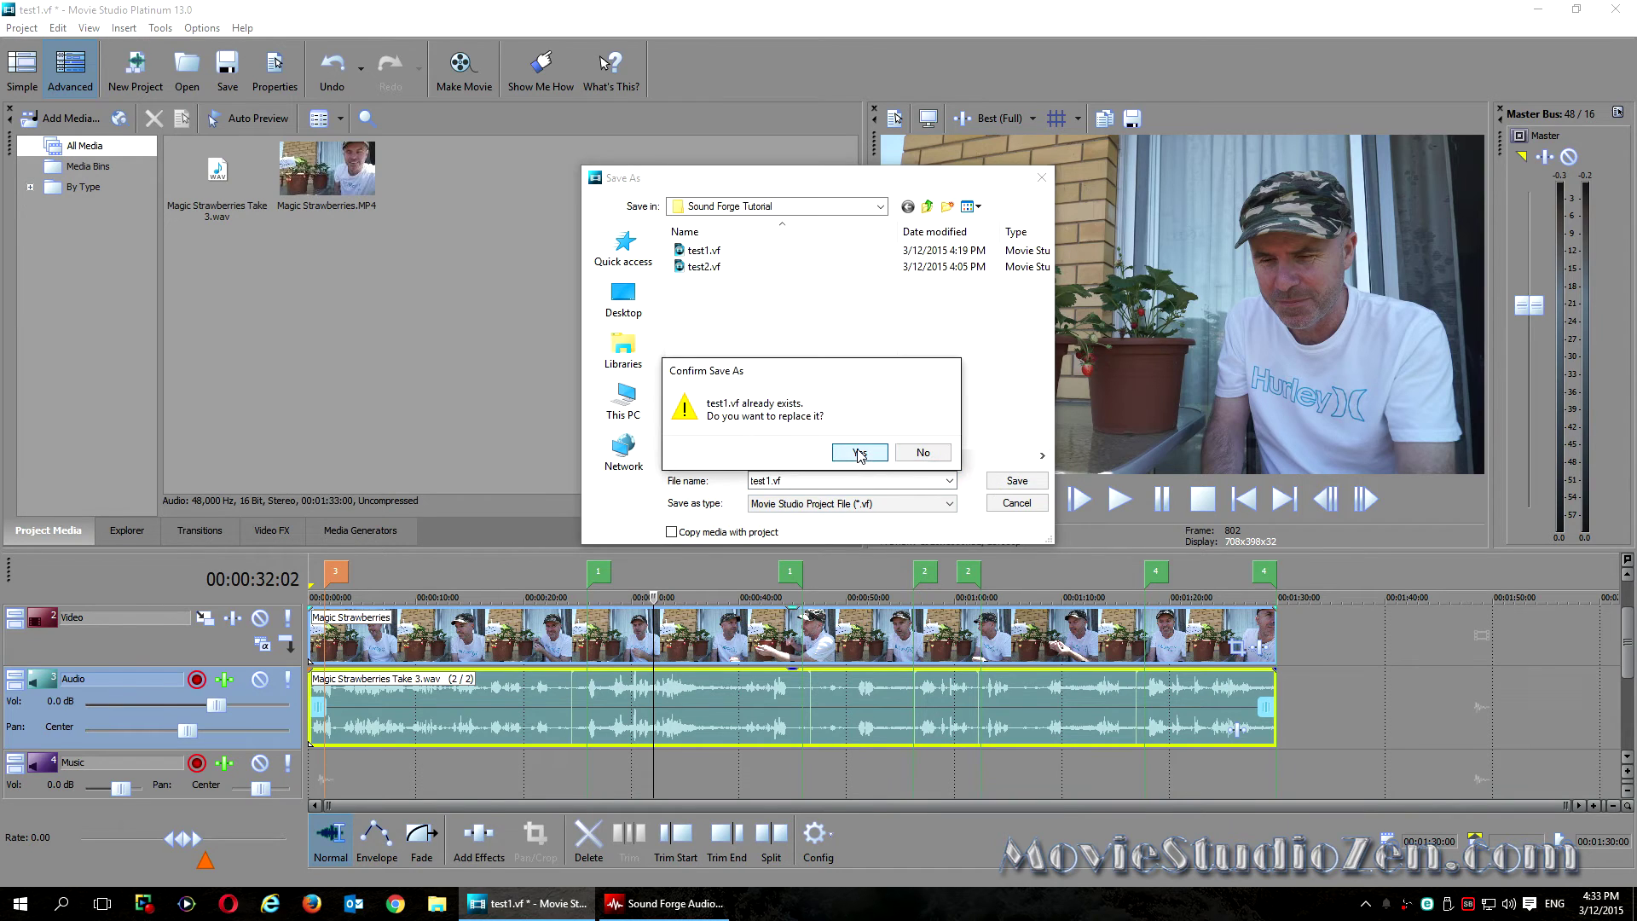
pyautogui.click(857, 450)
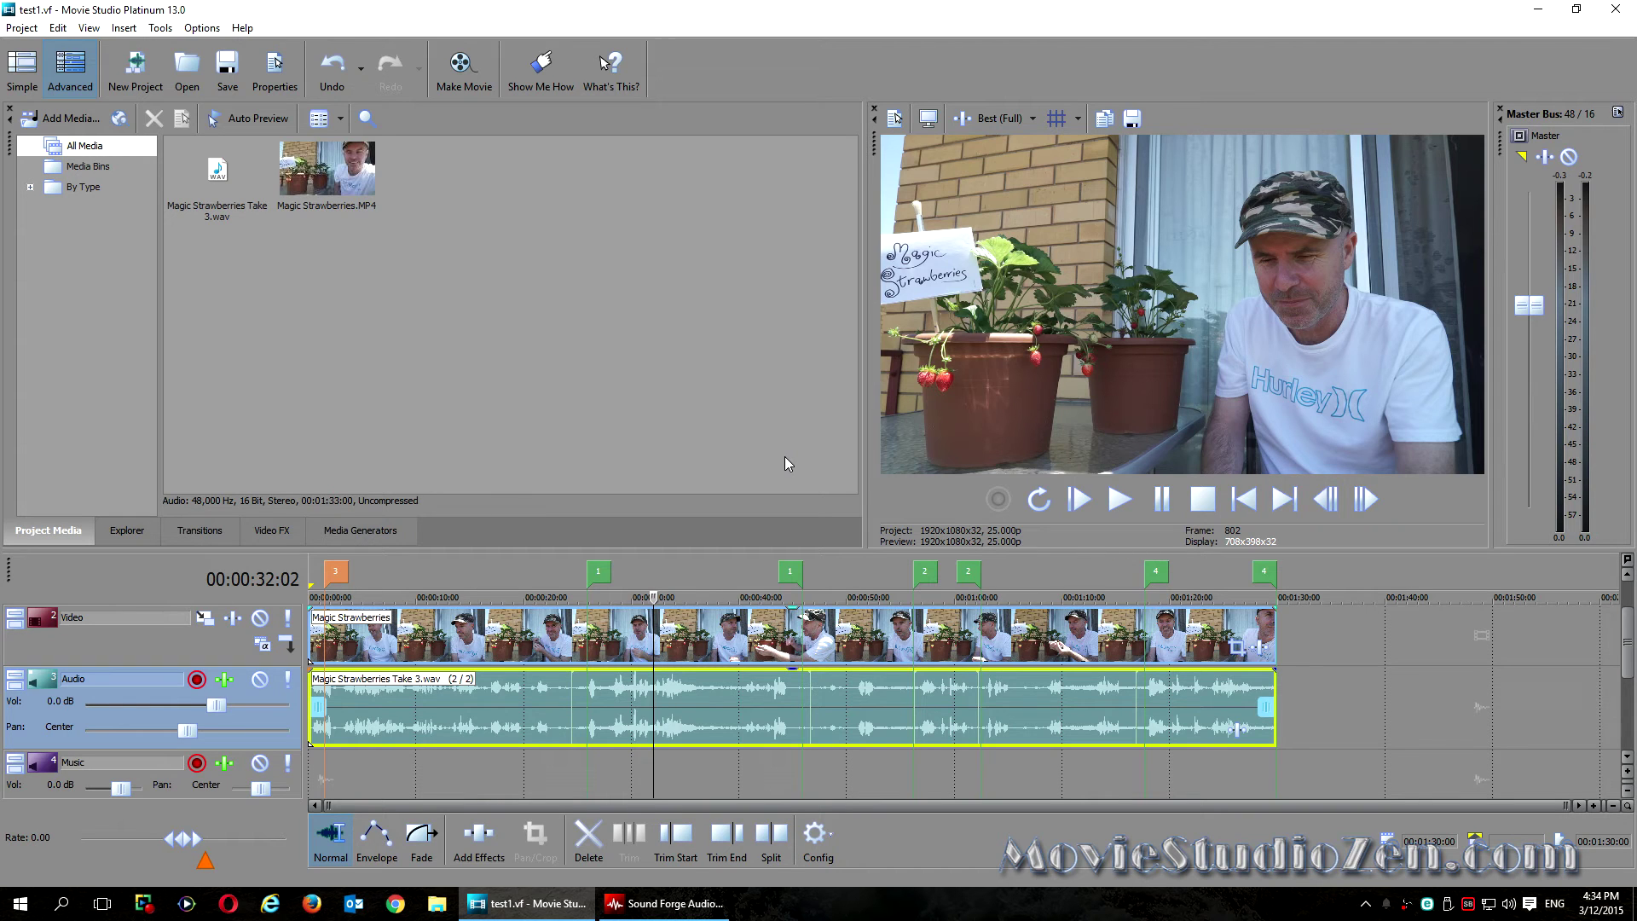
# Step: Split the timeline events at 25s, 45s, 56s, 1:02 and 1:17, then select the second clip
pyautogui.click(587, 653)
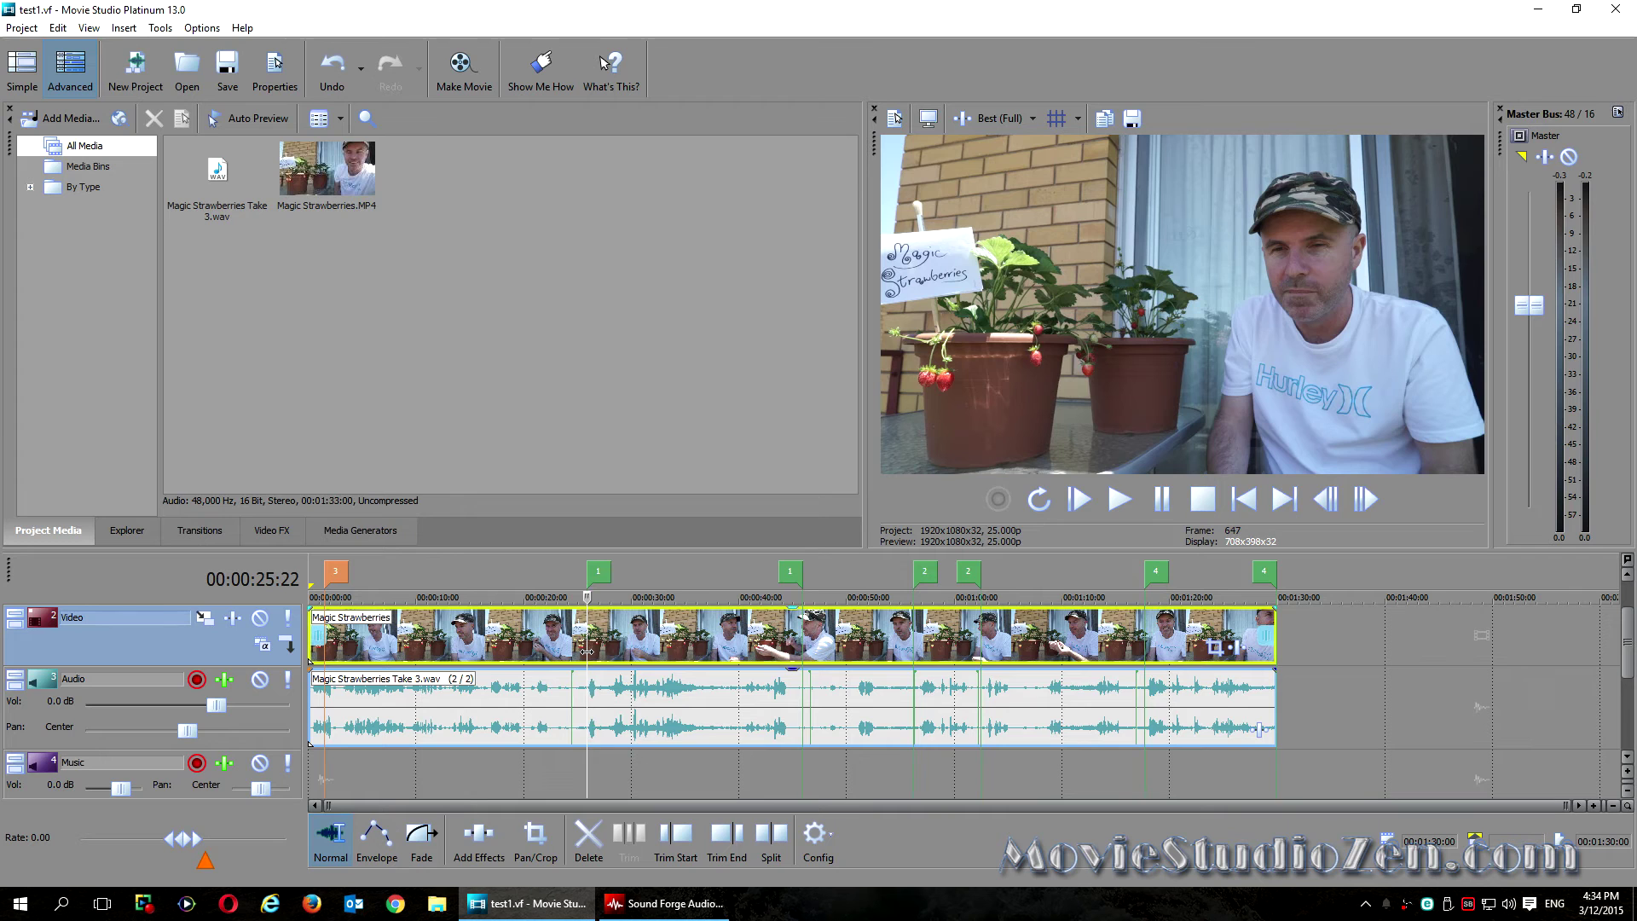
pyautogui.press('s')
pyautogui.click(803, 637)
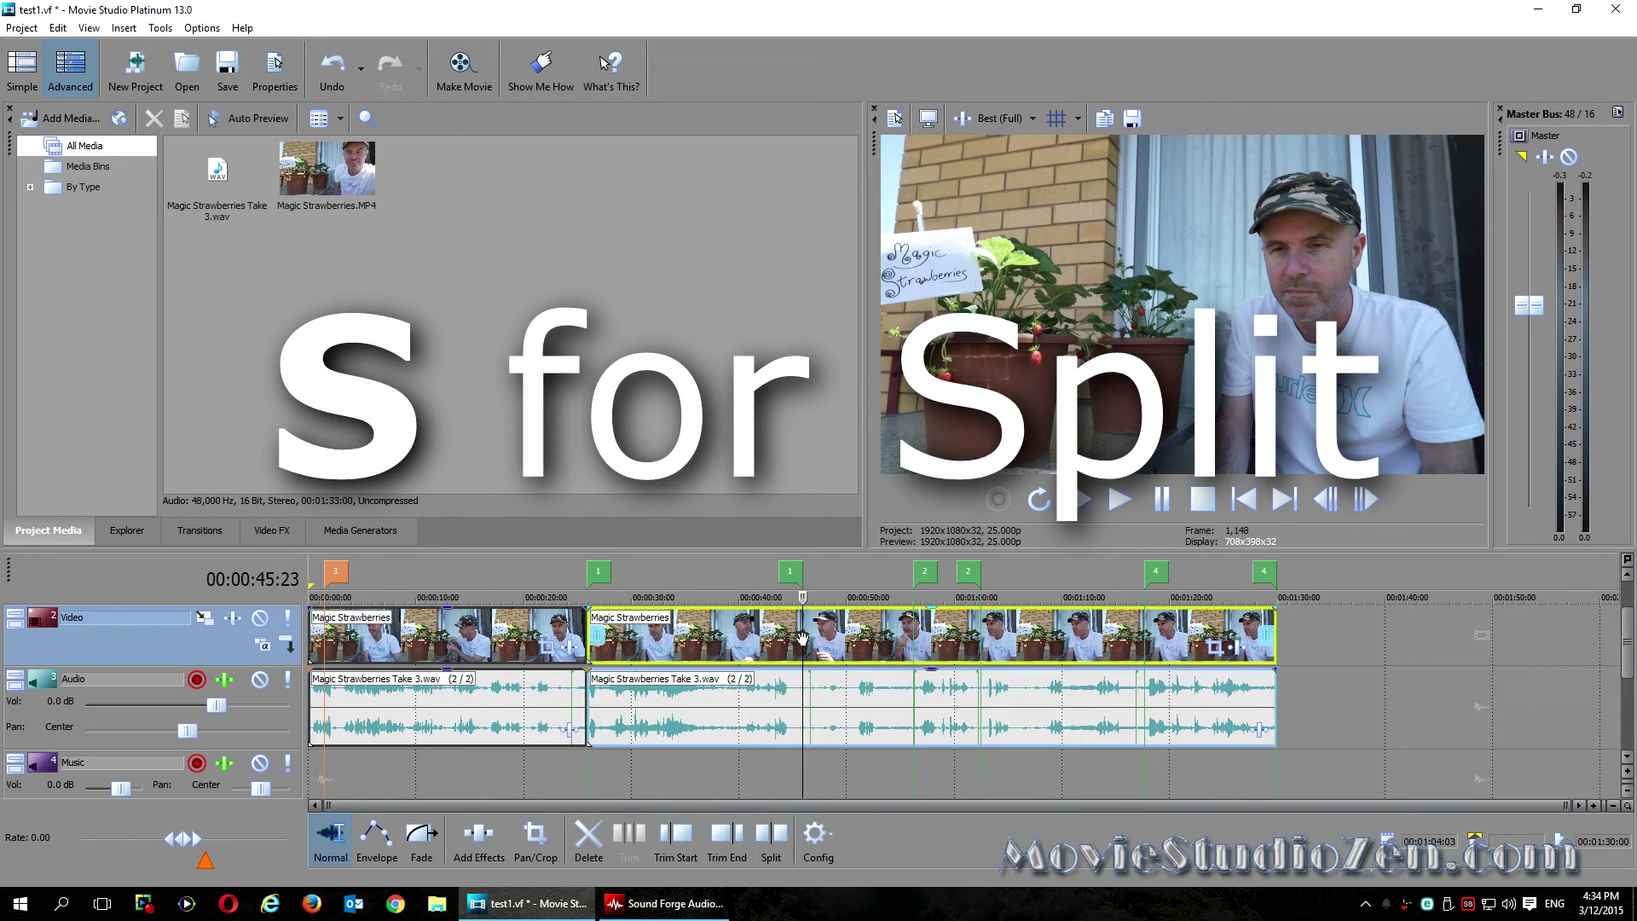
pyautogui.press('s')
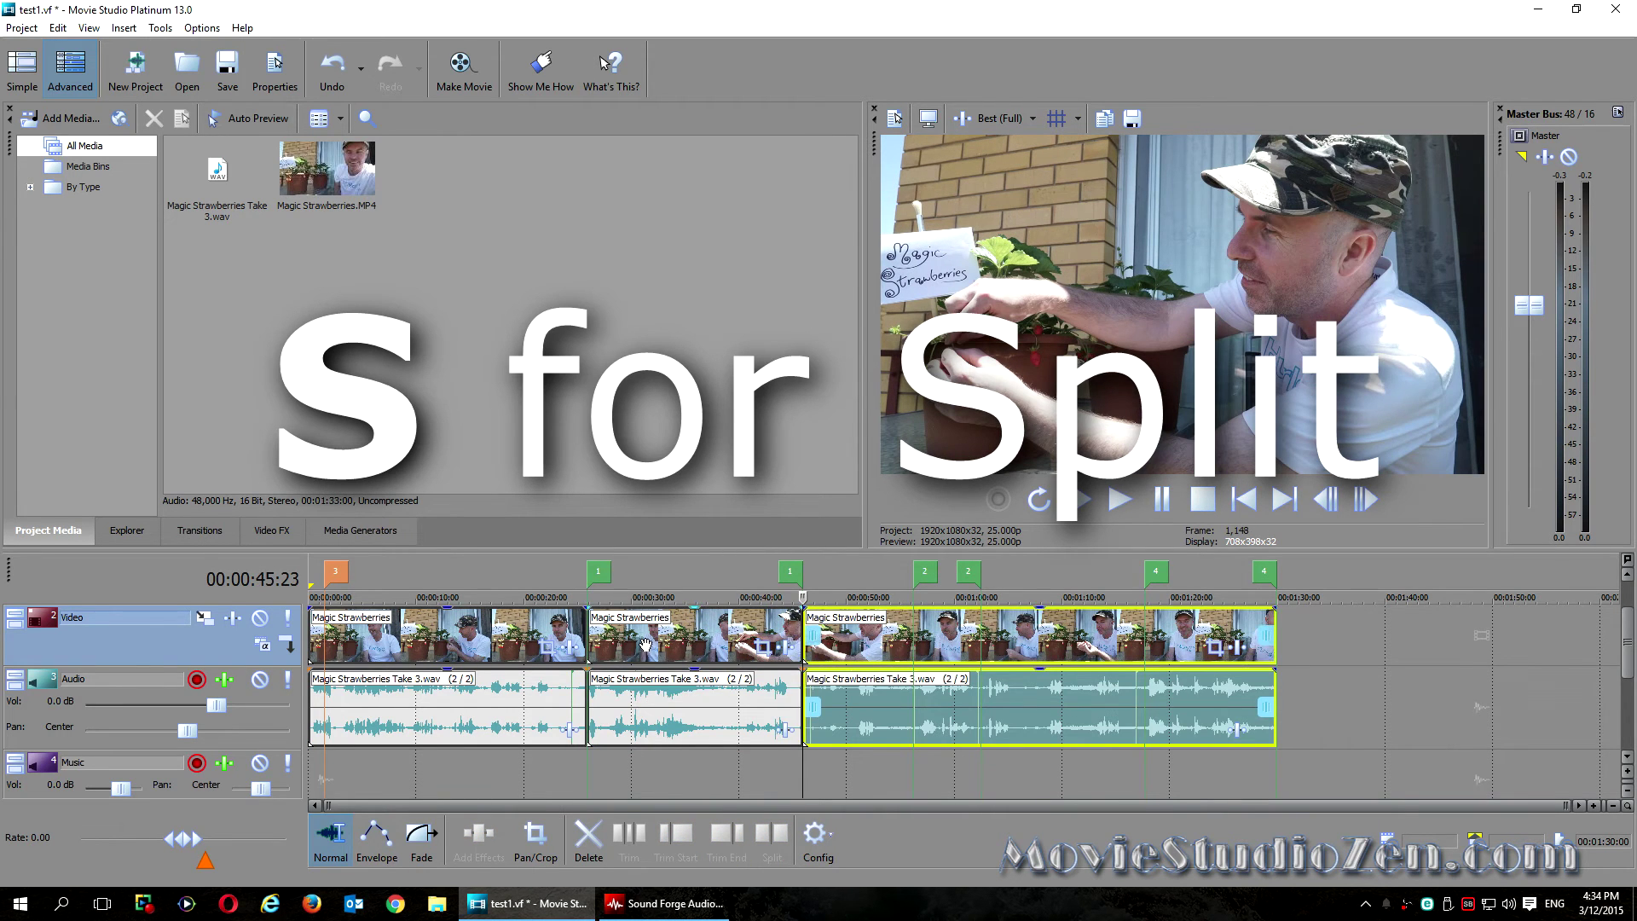
pyautogui.click(914, 639)
pyautogui.press('s')
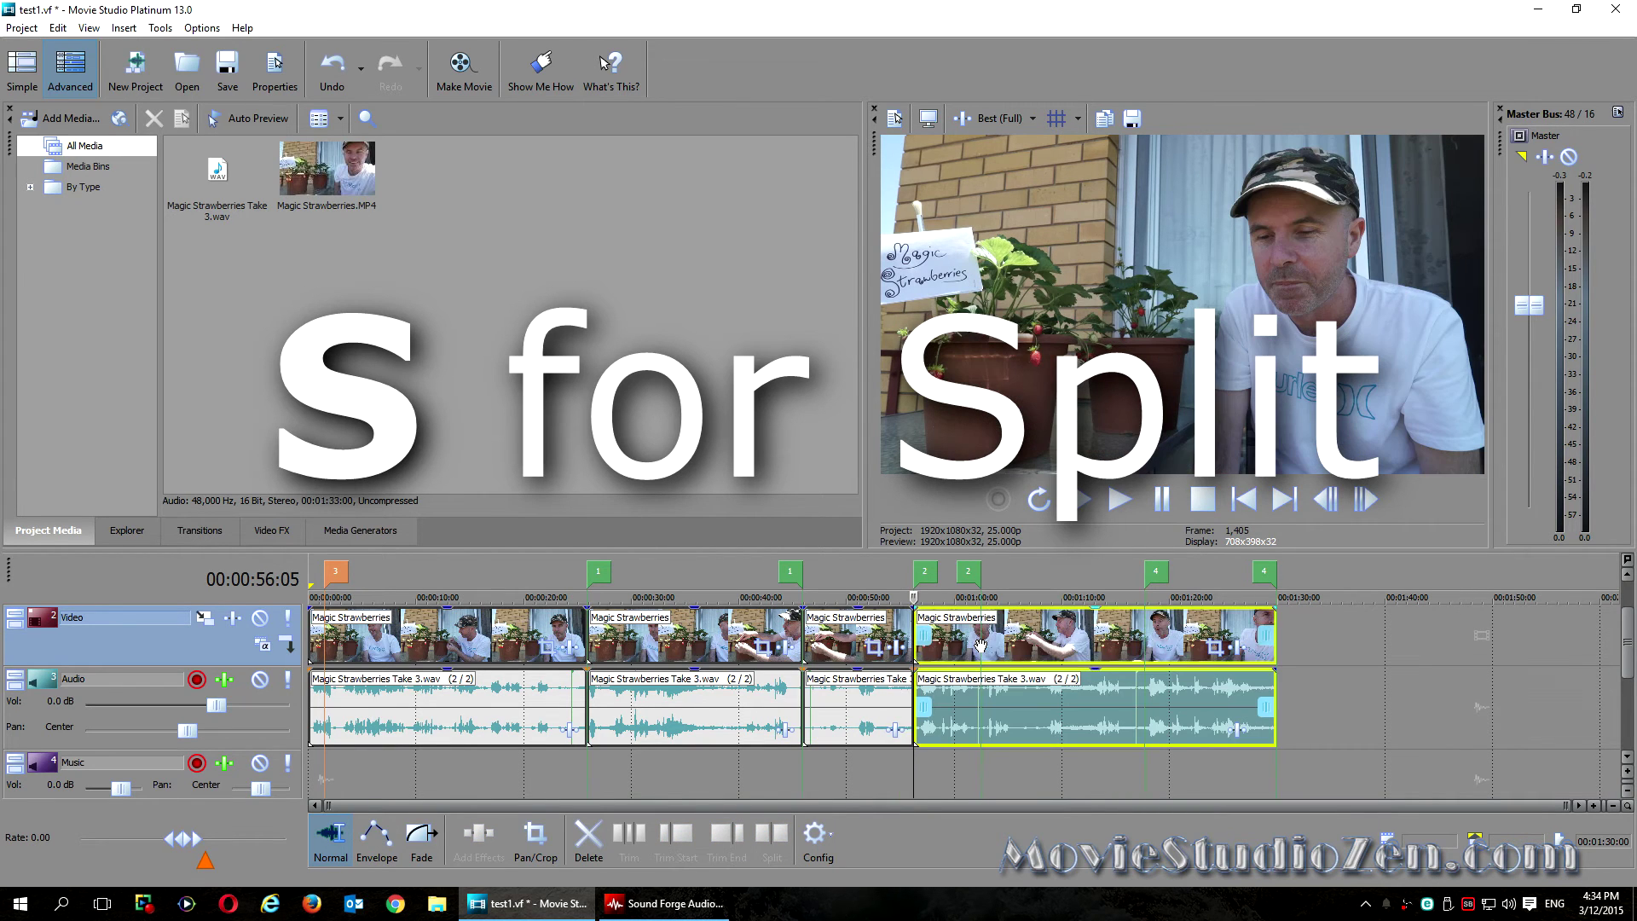
pyautogui.click(980, 645)
pyautogui.press('s')
pyautogui.click(1144, 646)
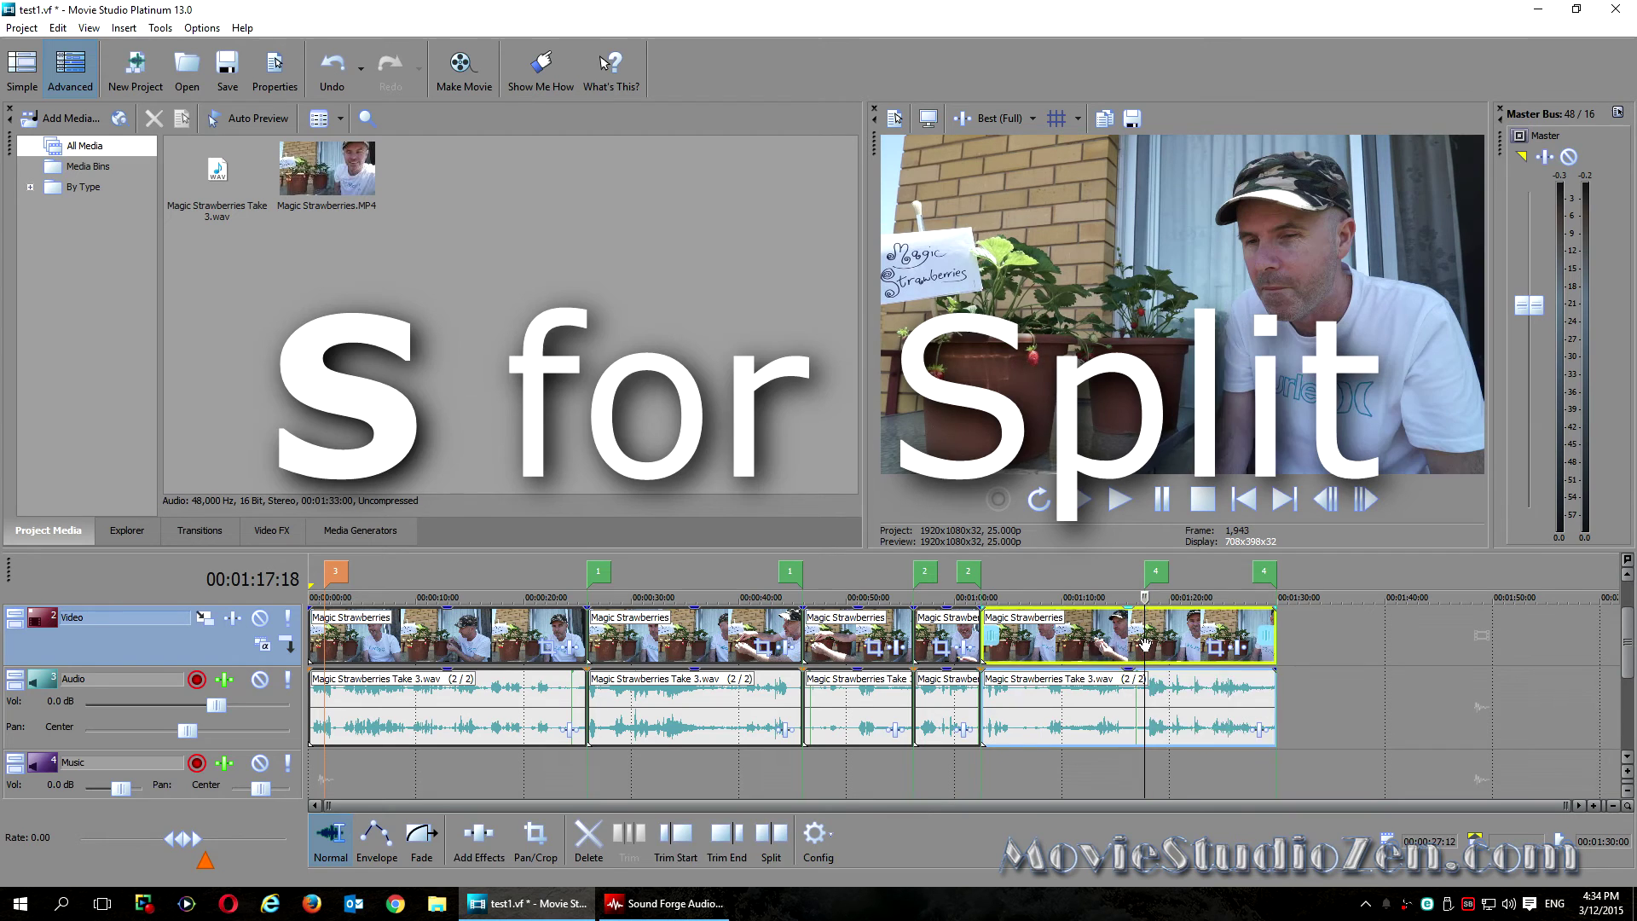
pyautogui.press('s')
pyautogui.click(657, 638)
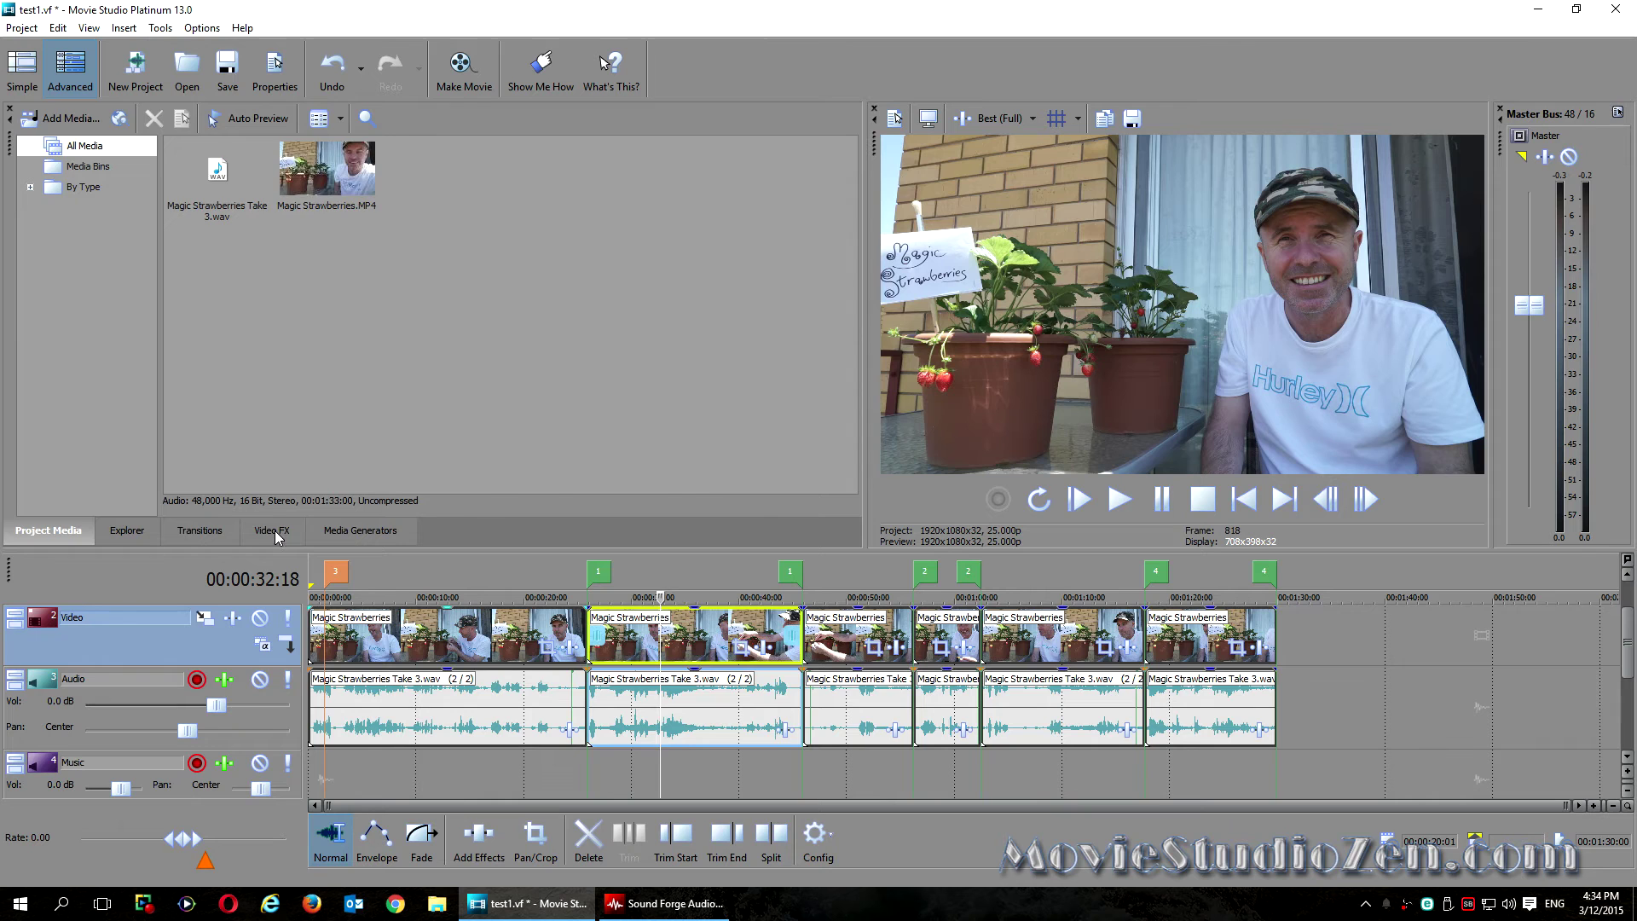
# Step: Browse the Sony video-effects folder past Convolution Kernel and Deform to the Color Curves presets
pyautogui.click(277, 538)
pyautogui.click(30, 142)
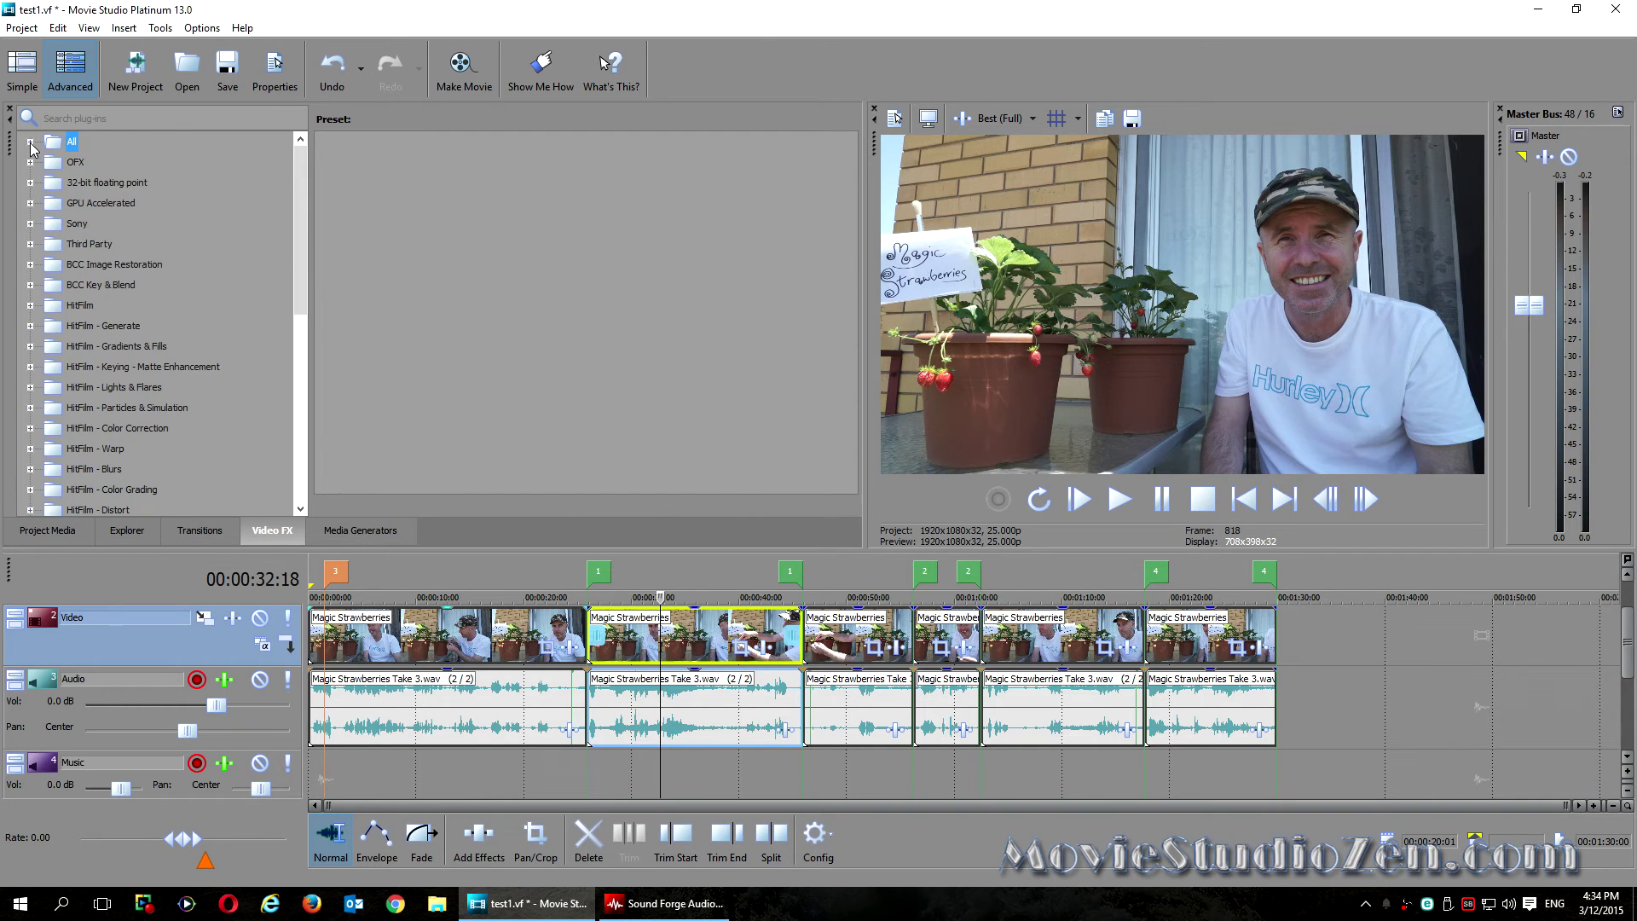
pyautogui.click(30, 224)
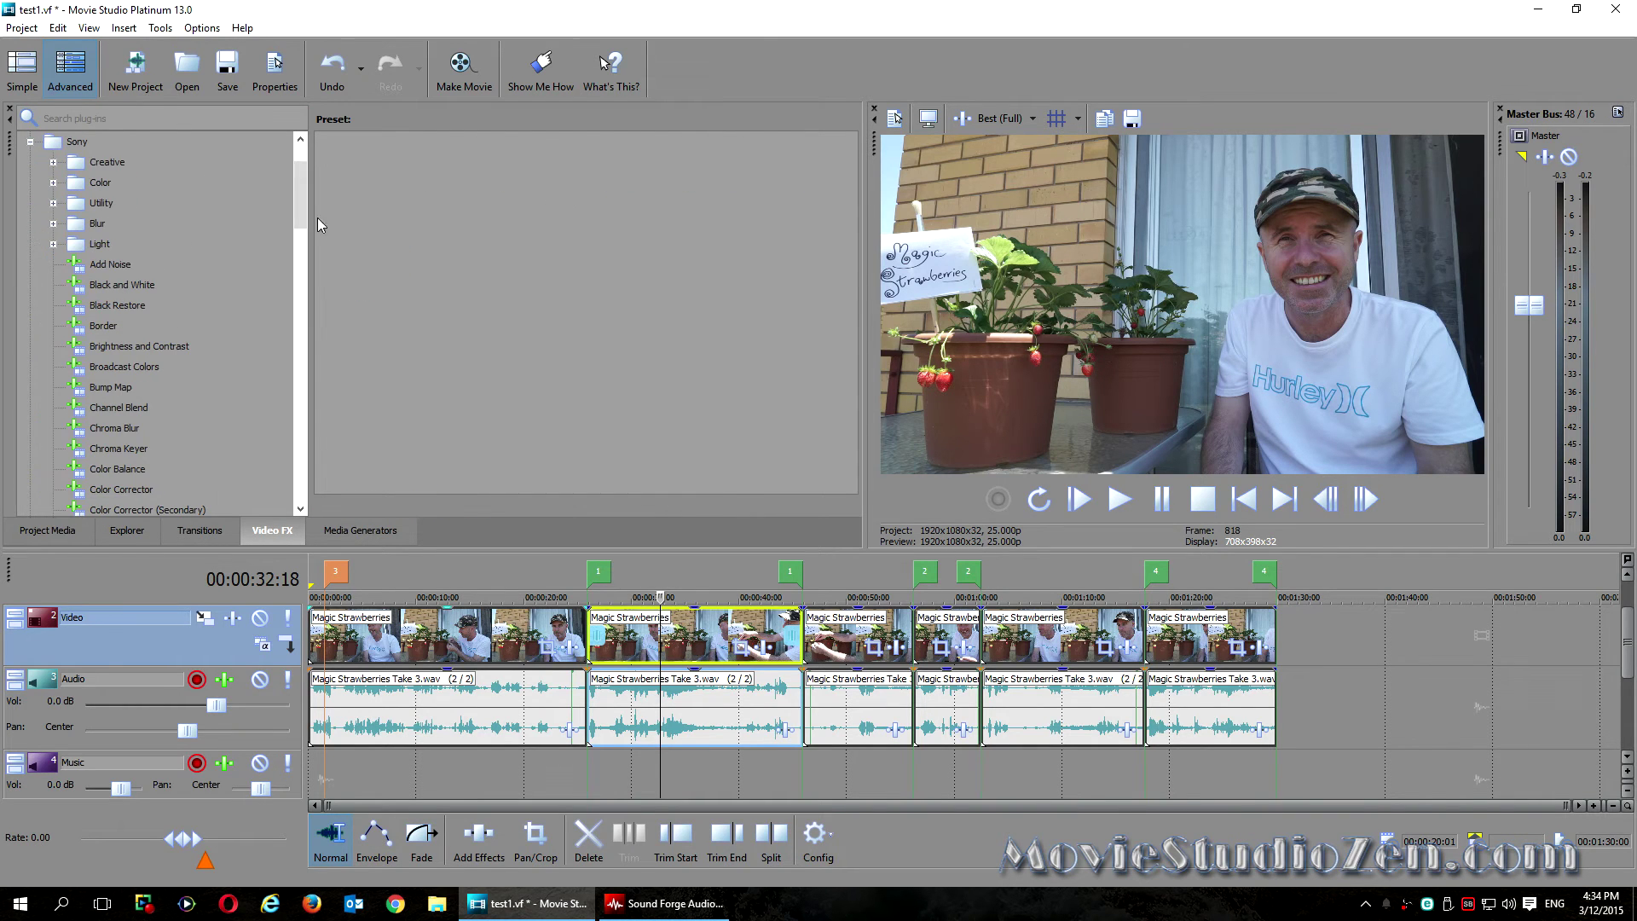
pyautogui.moveTo(301, 183); pyautogui.dragTo(311, 245)
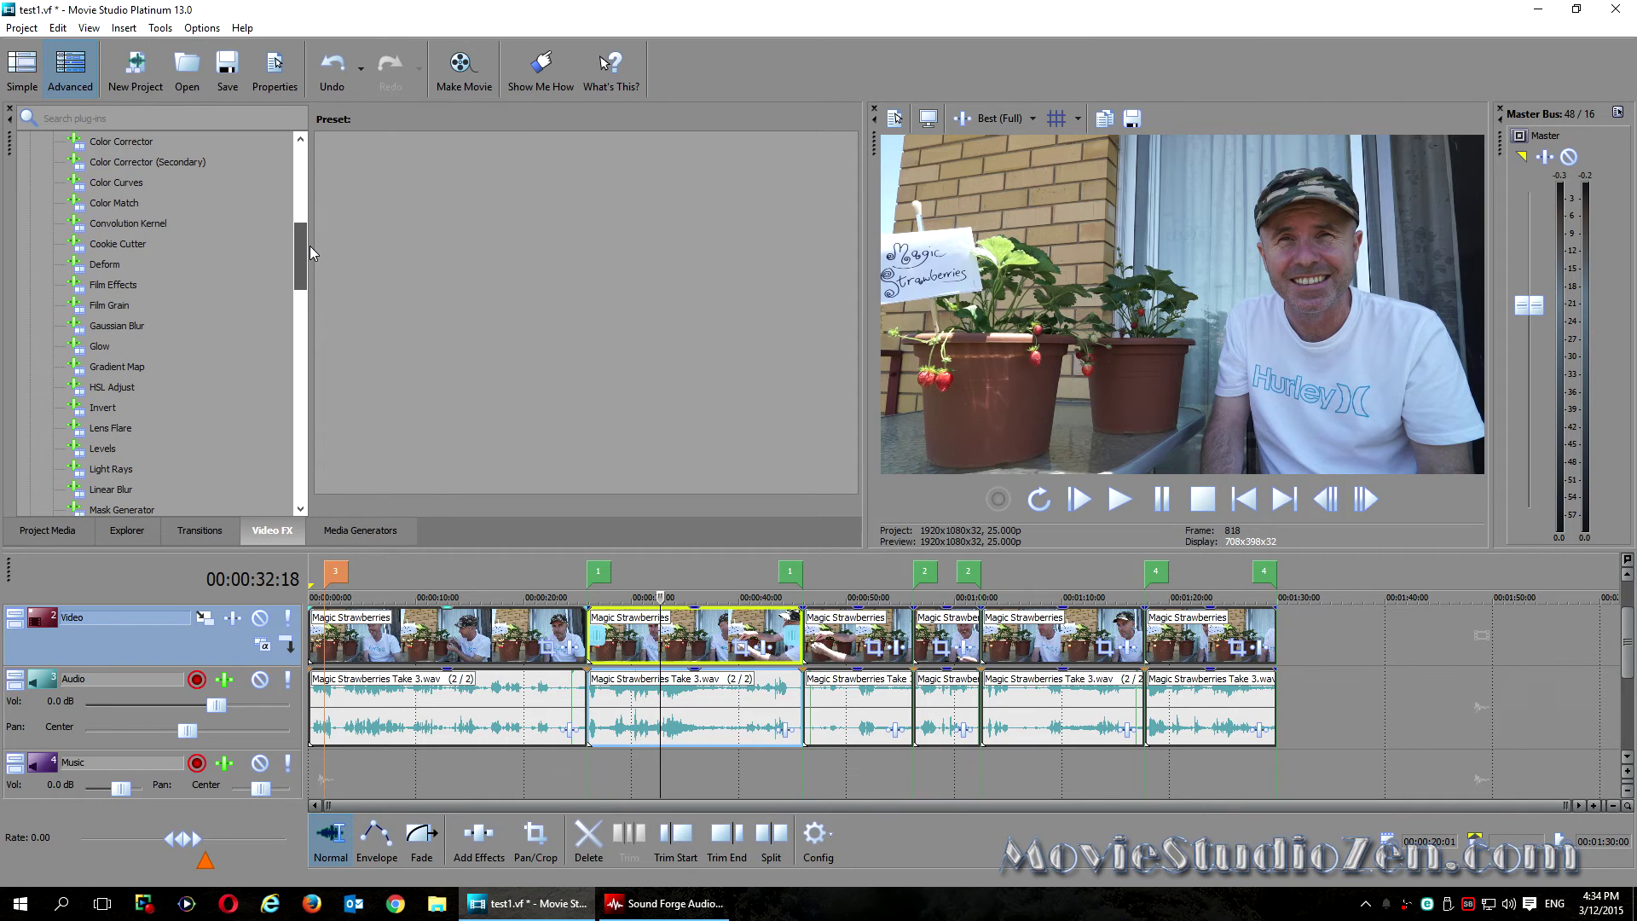
pyautogui.click(150, 225)
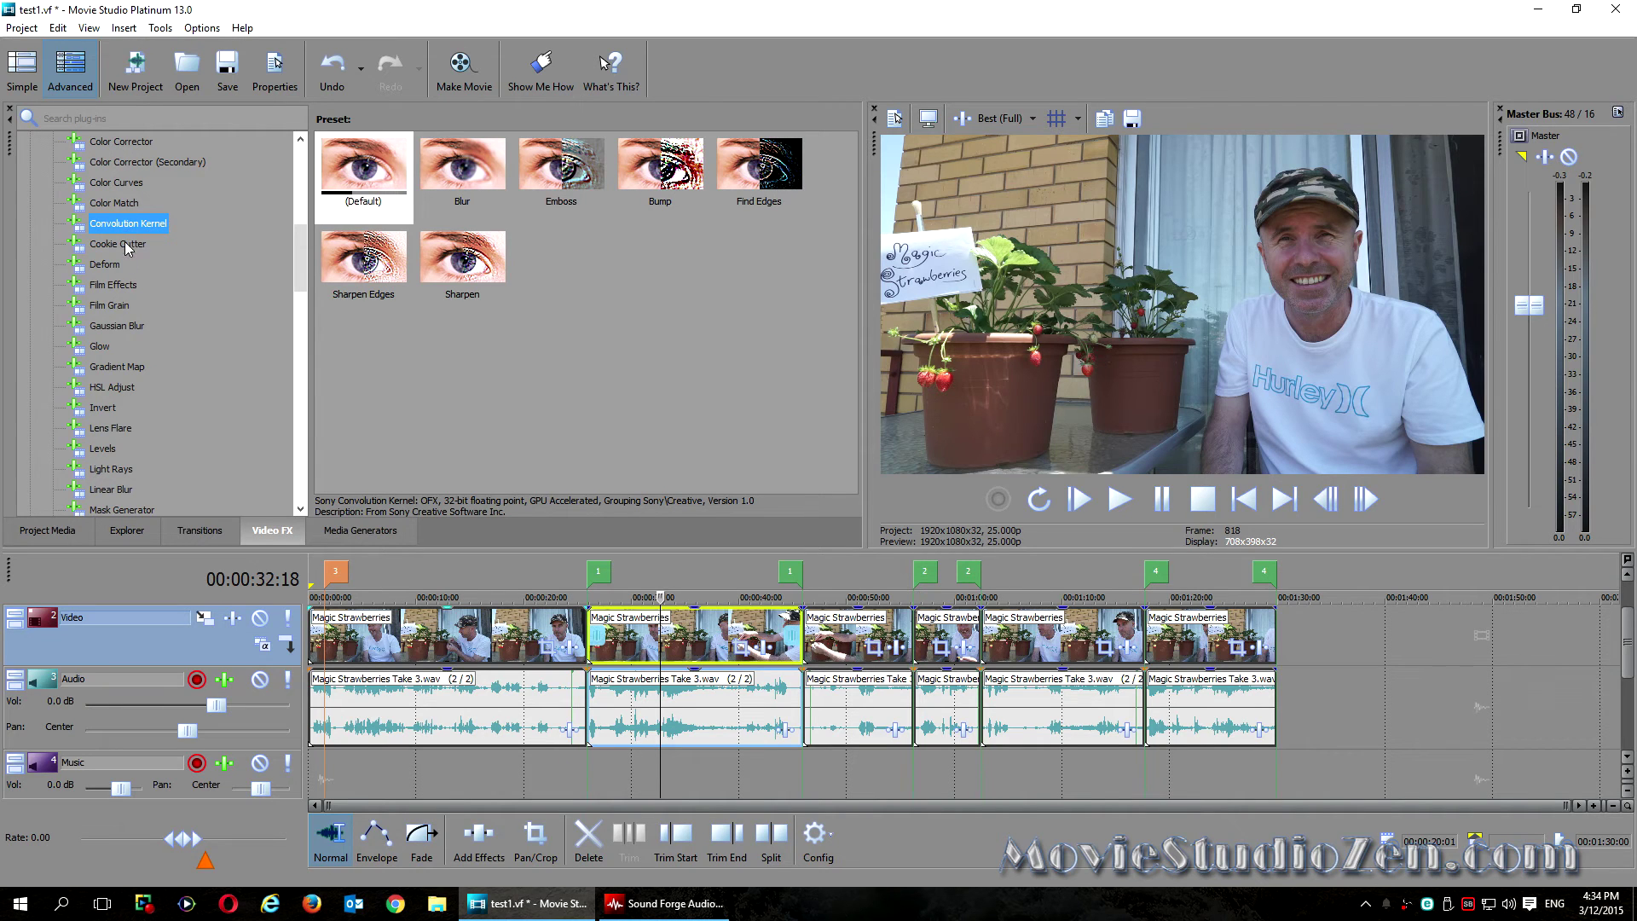
pyautogui.click(119, 267)
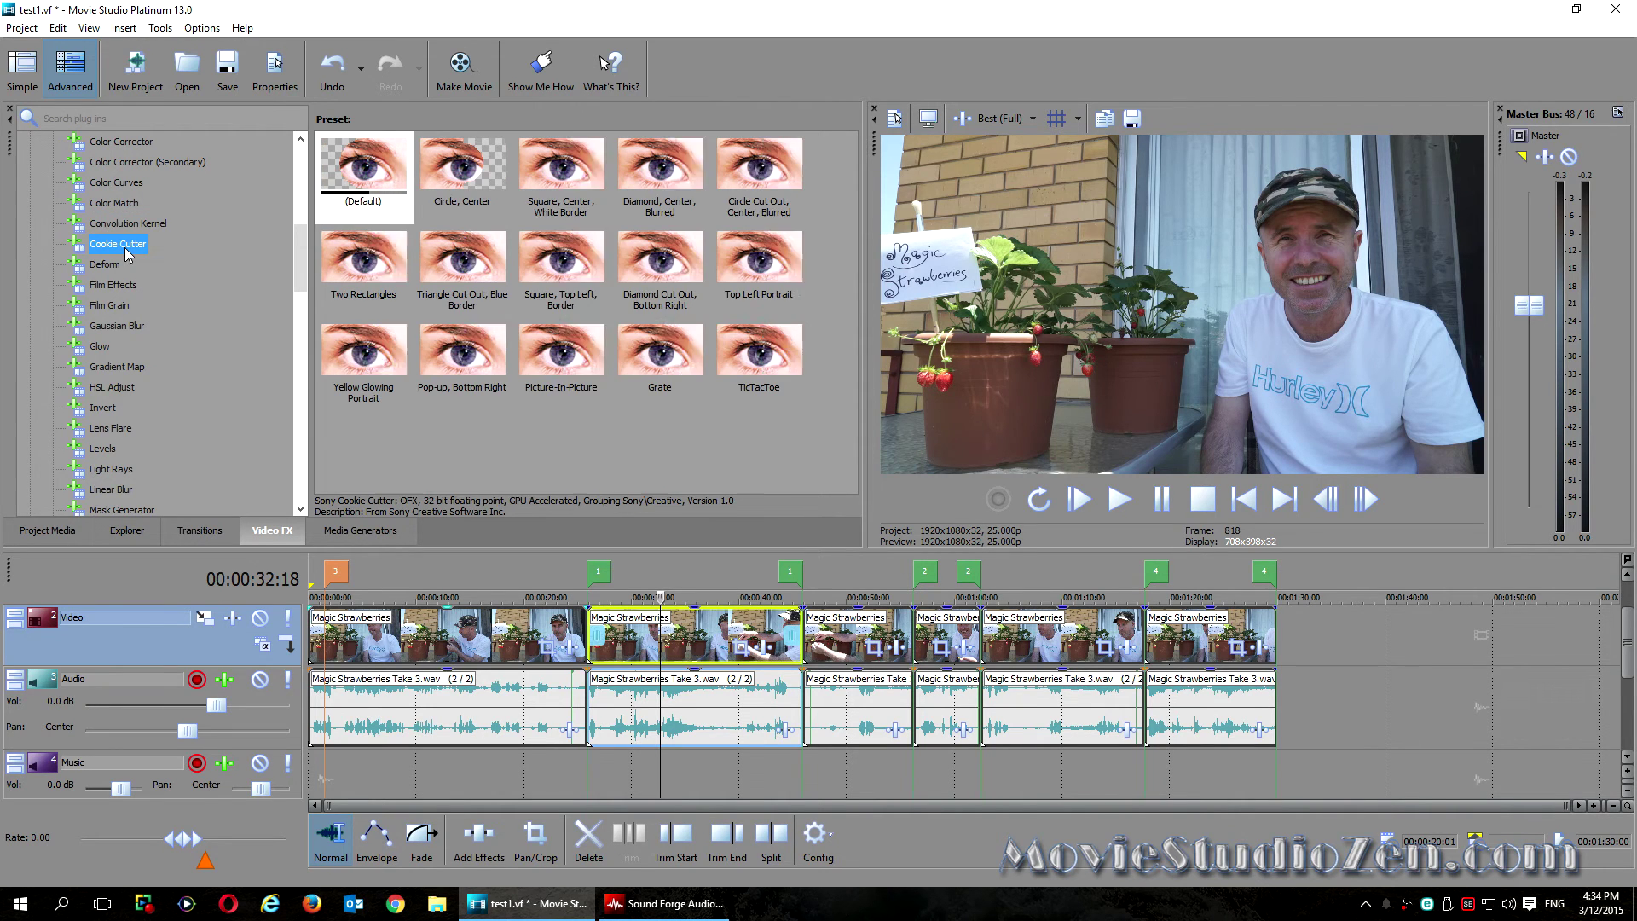
pyautogui.click(114, 202)
pyautogui.click(133, 161)
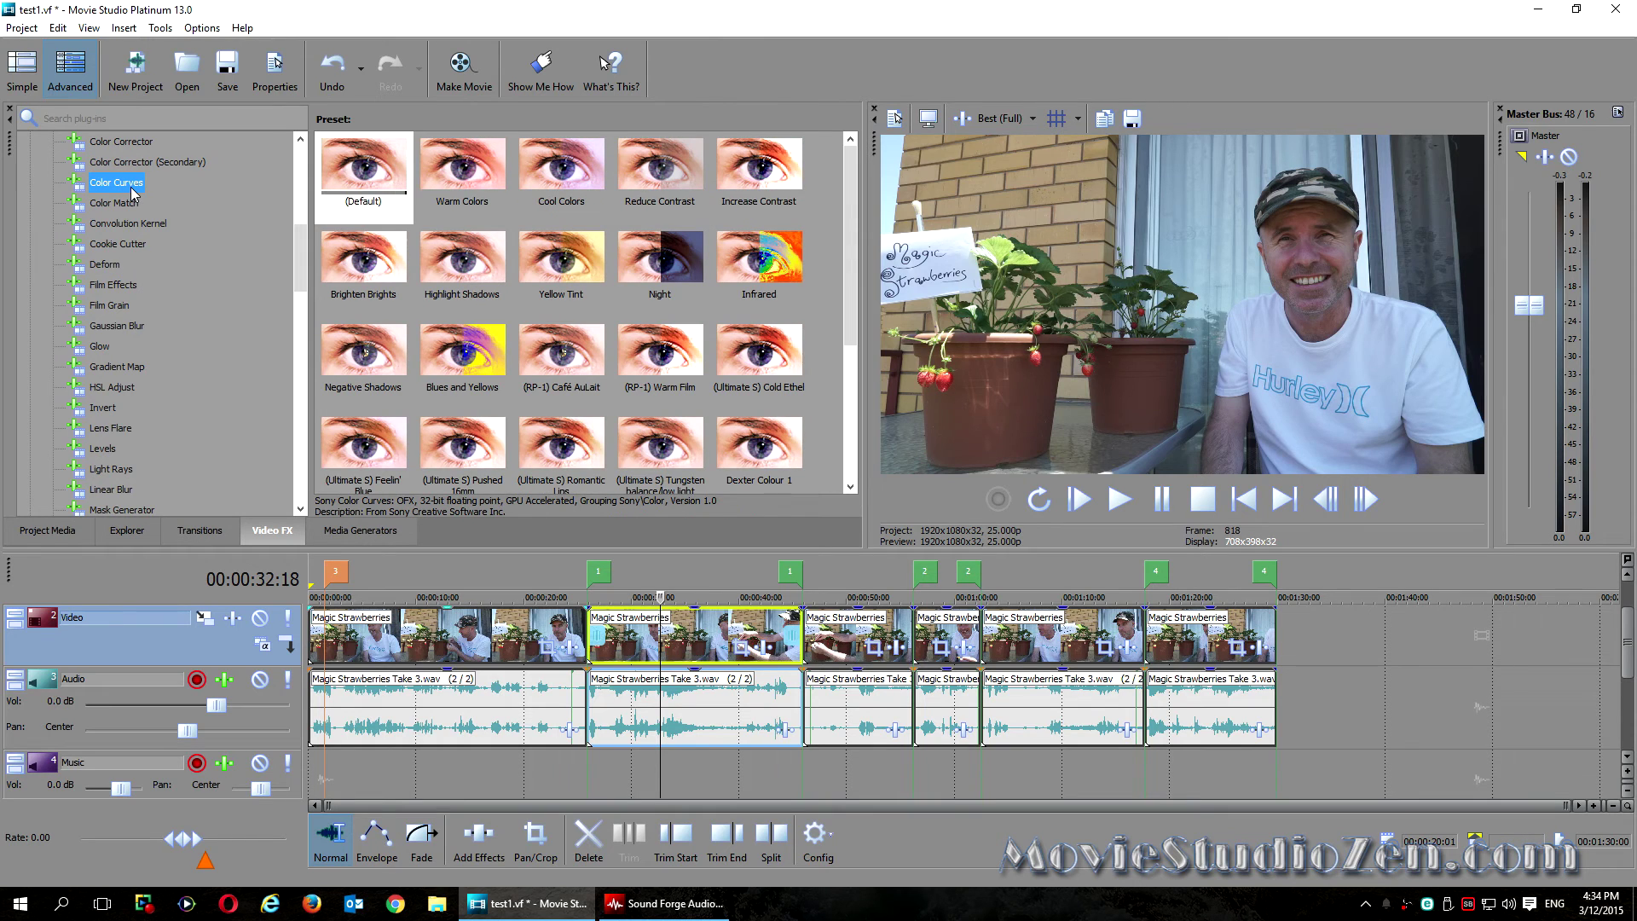
pyautogui.moveTo(758, 262)
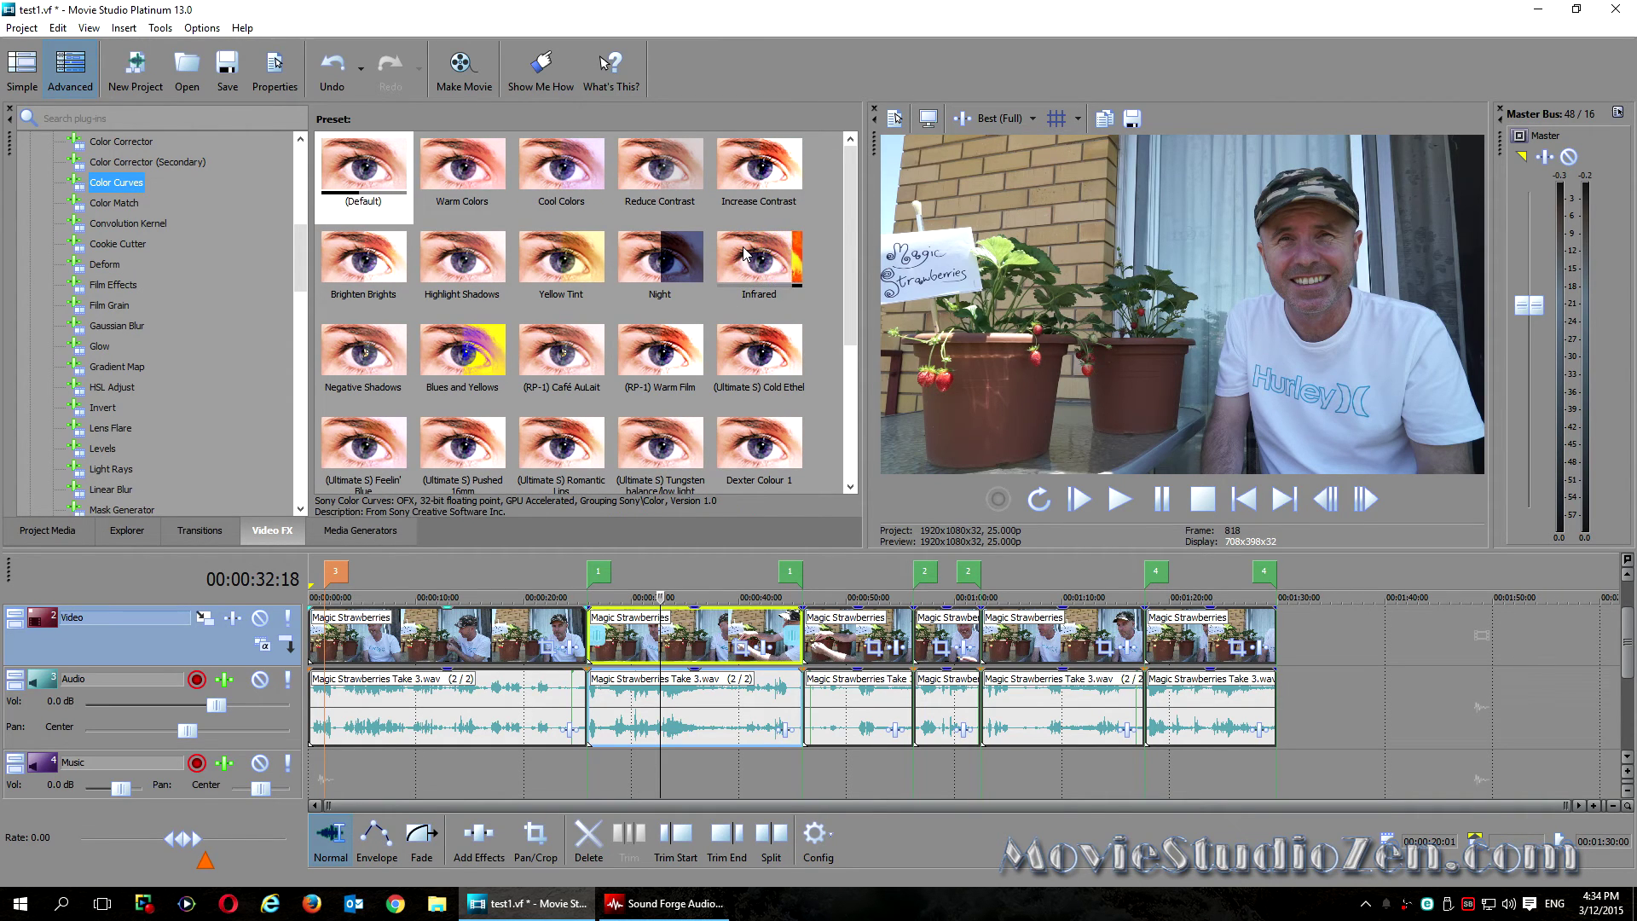
# Step: Apply the Color Curves Infrared preset to the second clip
pyautogui.moveTo(745, 255); pyautogui.dragTo(755, 265)
pyautogui.moveTo(716, 632); pyautogui.dragTo(717, 633)
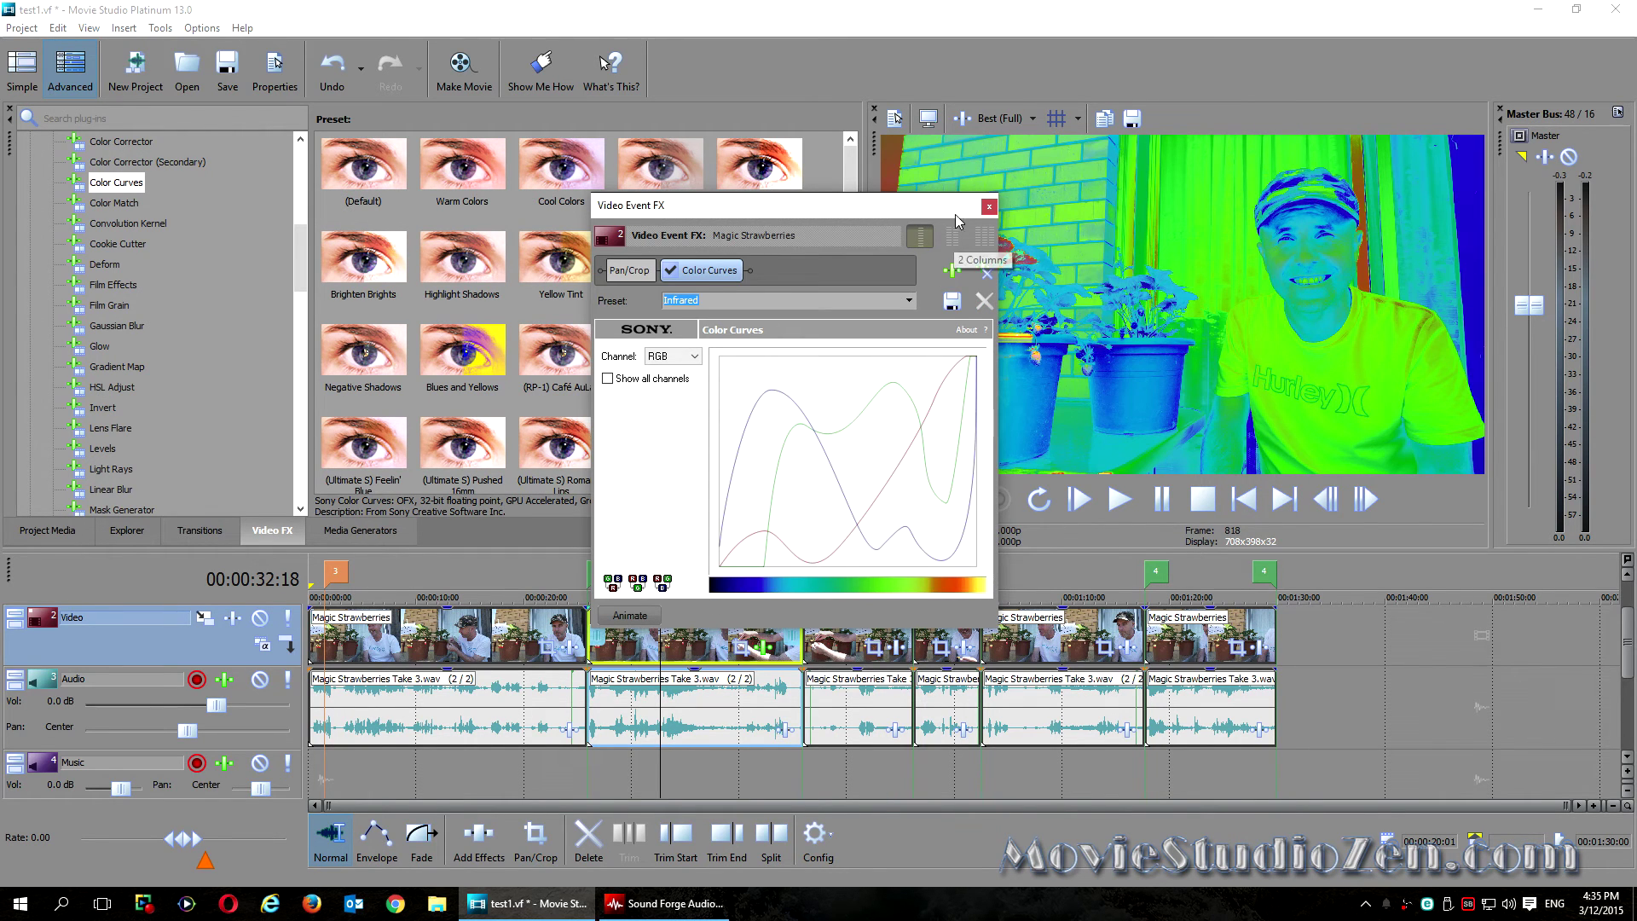
pyautogui.click(987, 207)
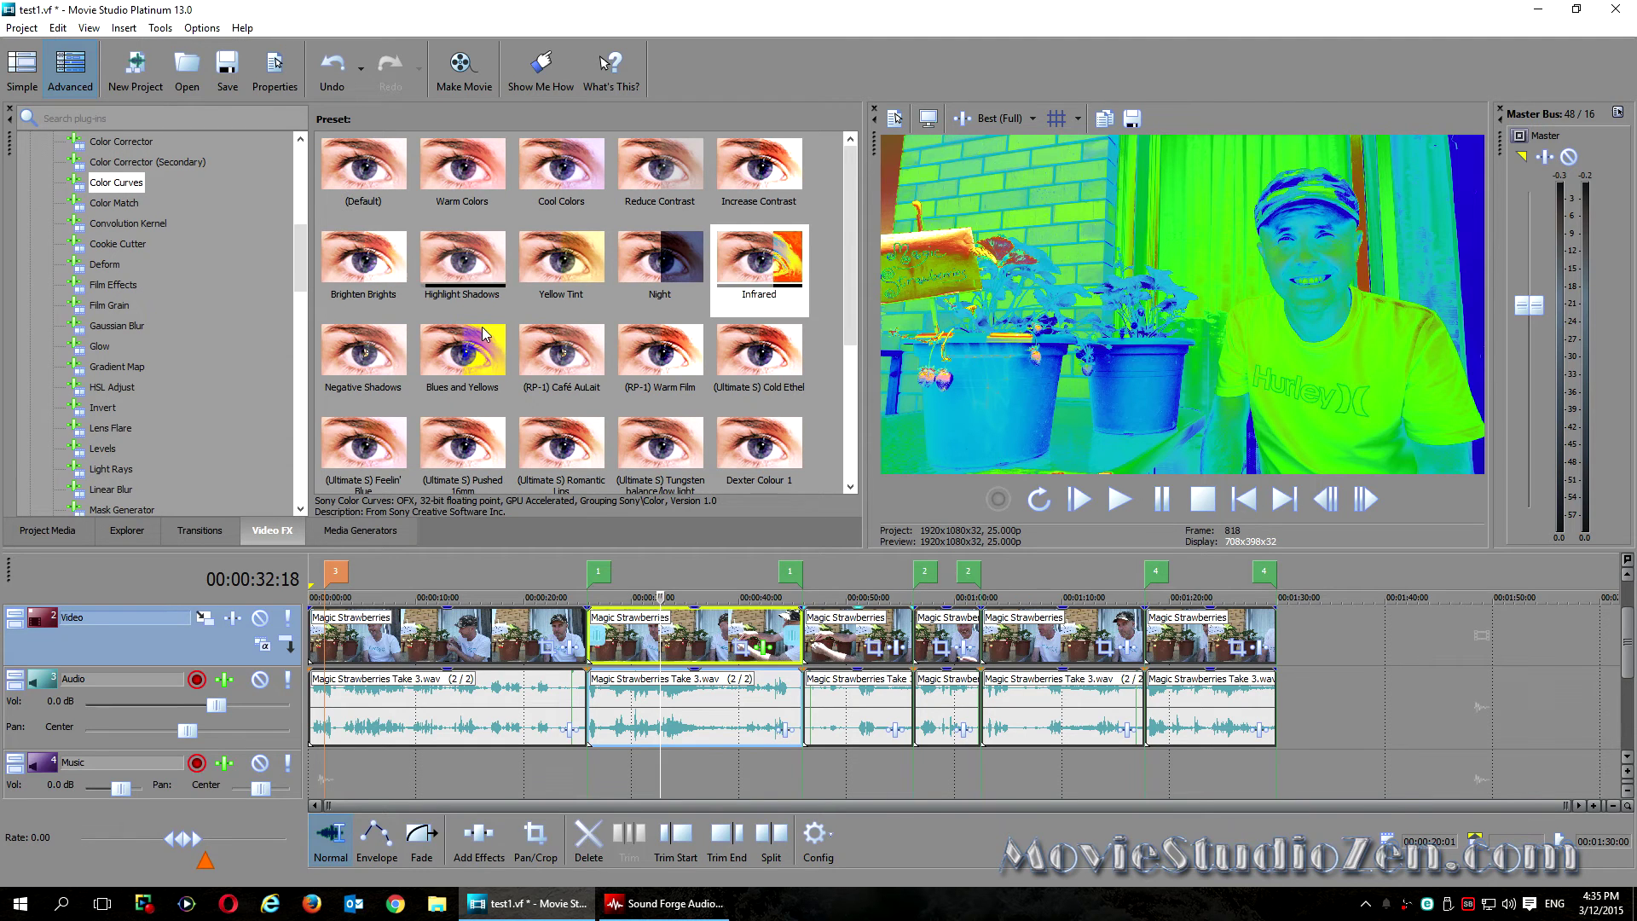
# Step: Apply the Blues and Yellows preset to the short fourth clip and preview it
pyautogui.click(452, 355)
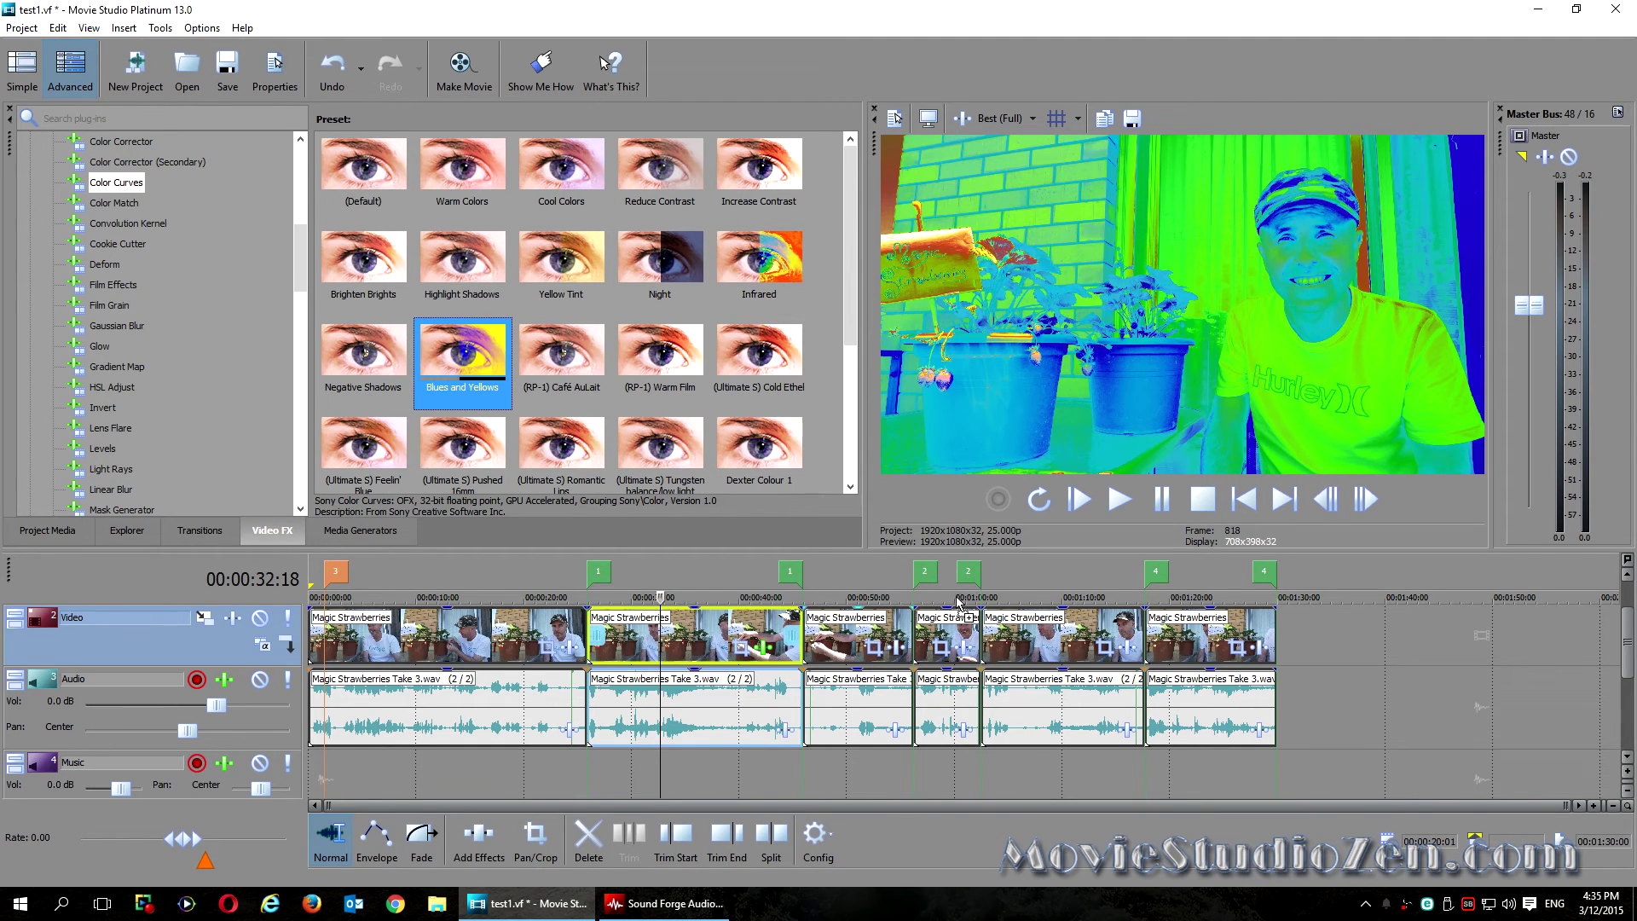
pyautogui.moveTo(962, 630); pyautogui.dragTo(962, 632)
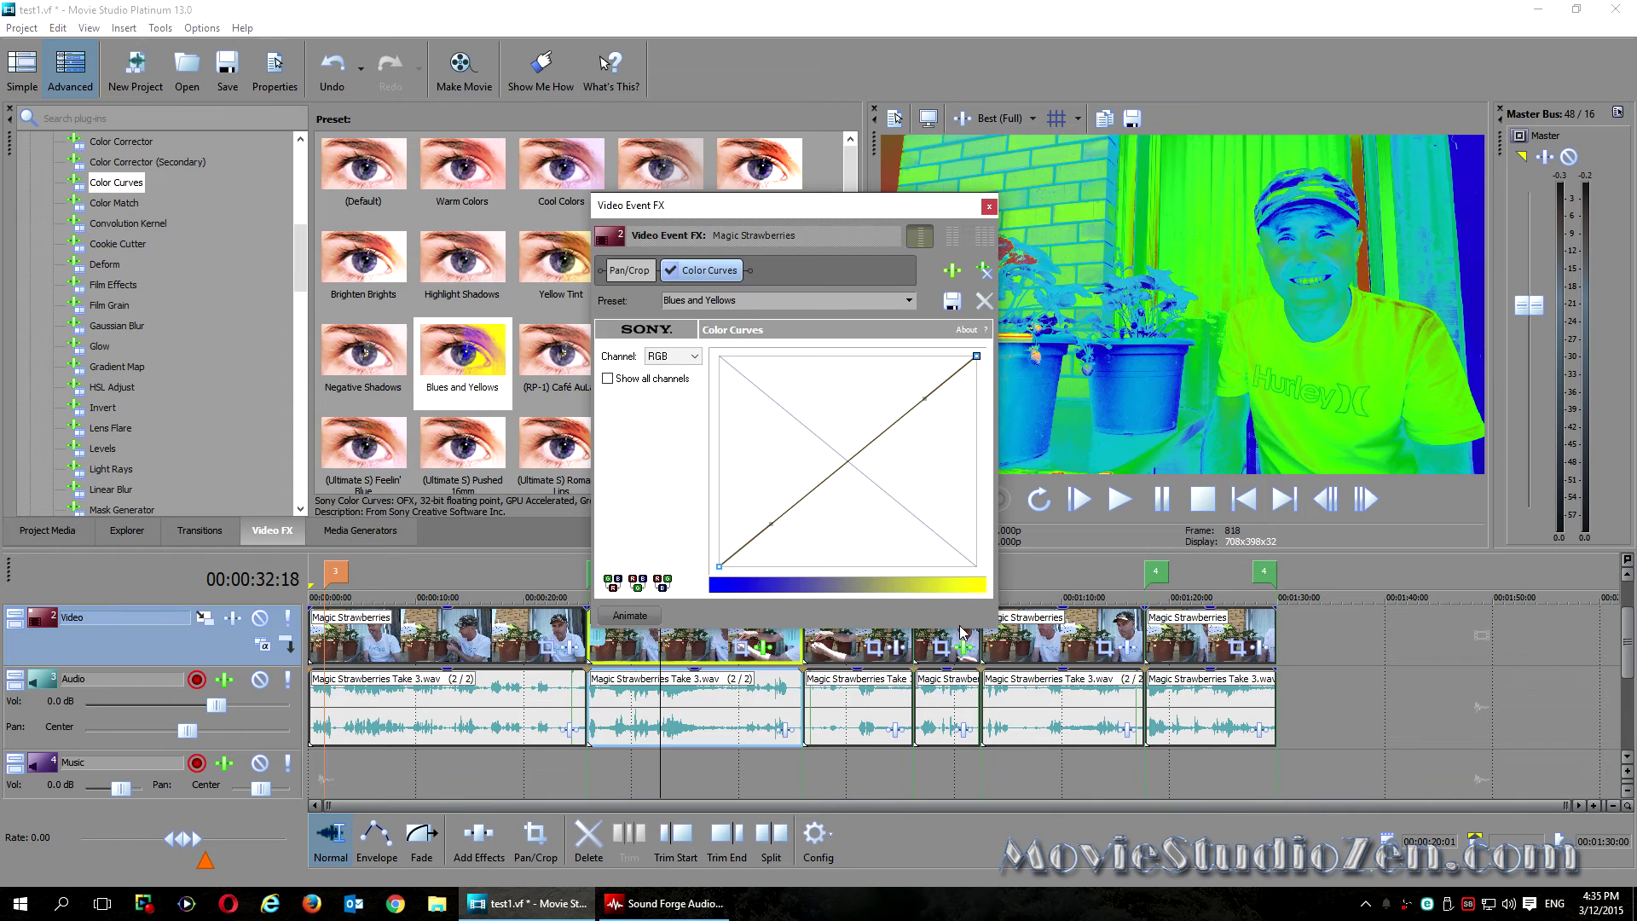
pyautogui.click(943, 711)
pyautogui.click(982, 212)
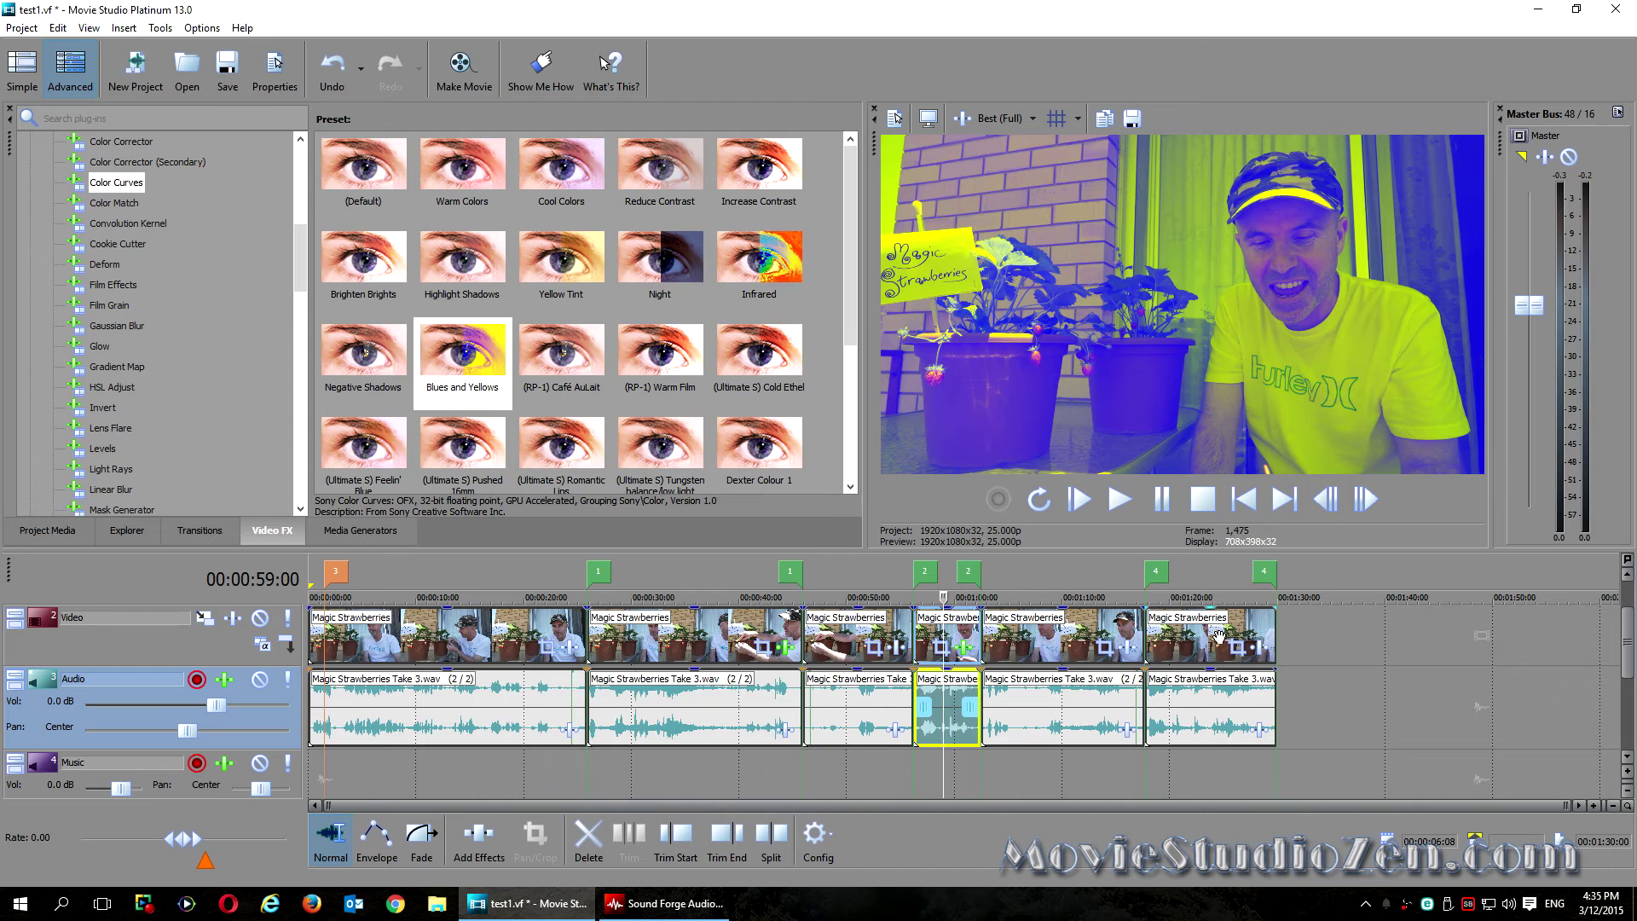
pyautogui.moveTo(660, 258)
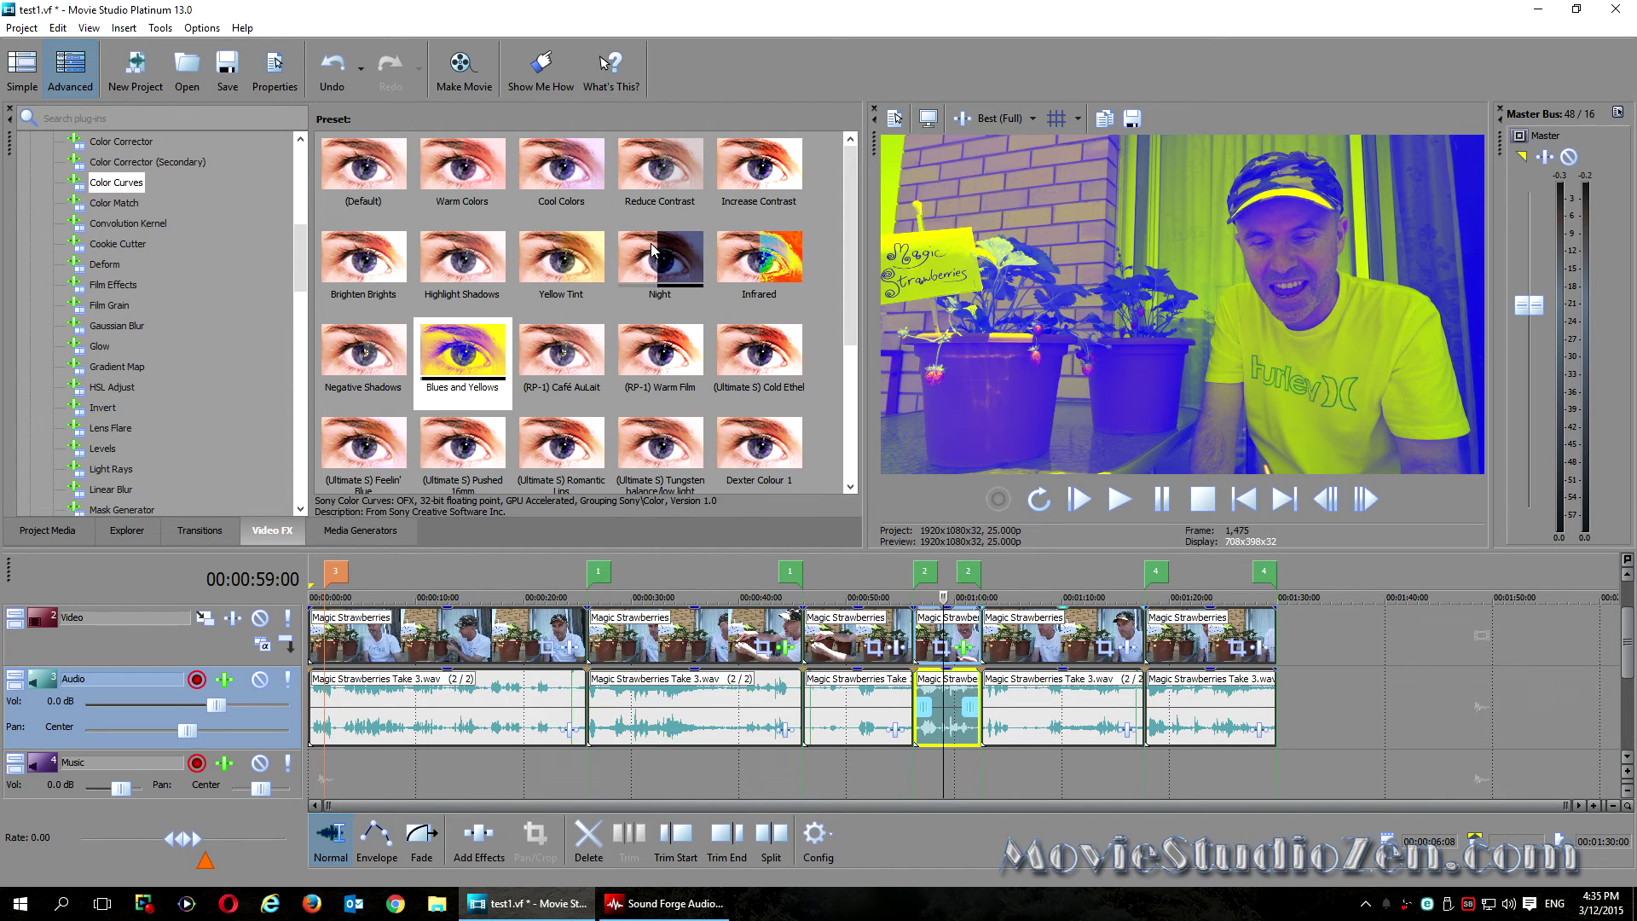
# Step: Apply the Night preset to the final clip and preview it
pyautogui.moveTo(650, 250); pyautogui.dragTo(939, 348)
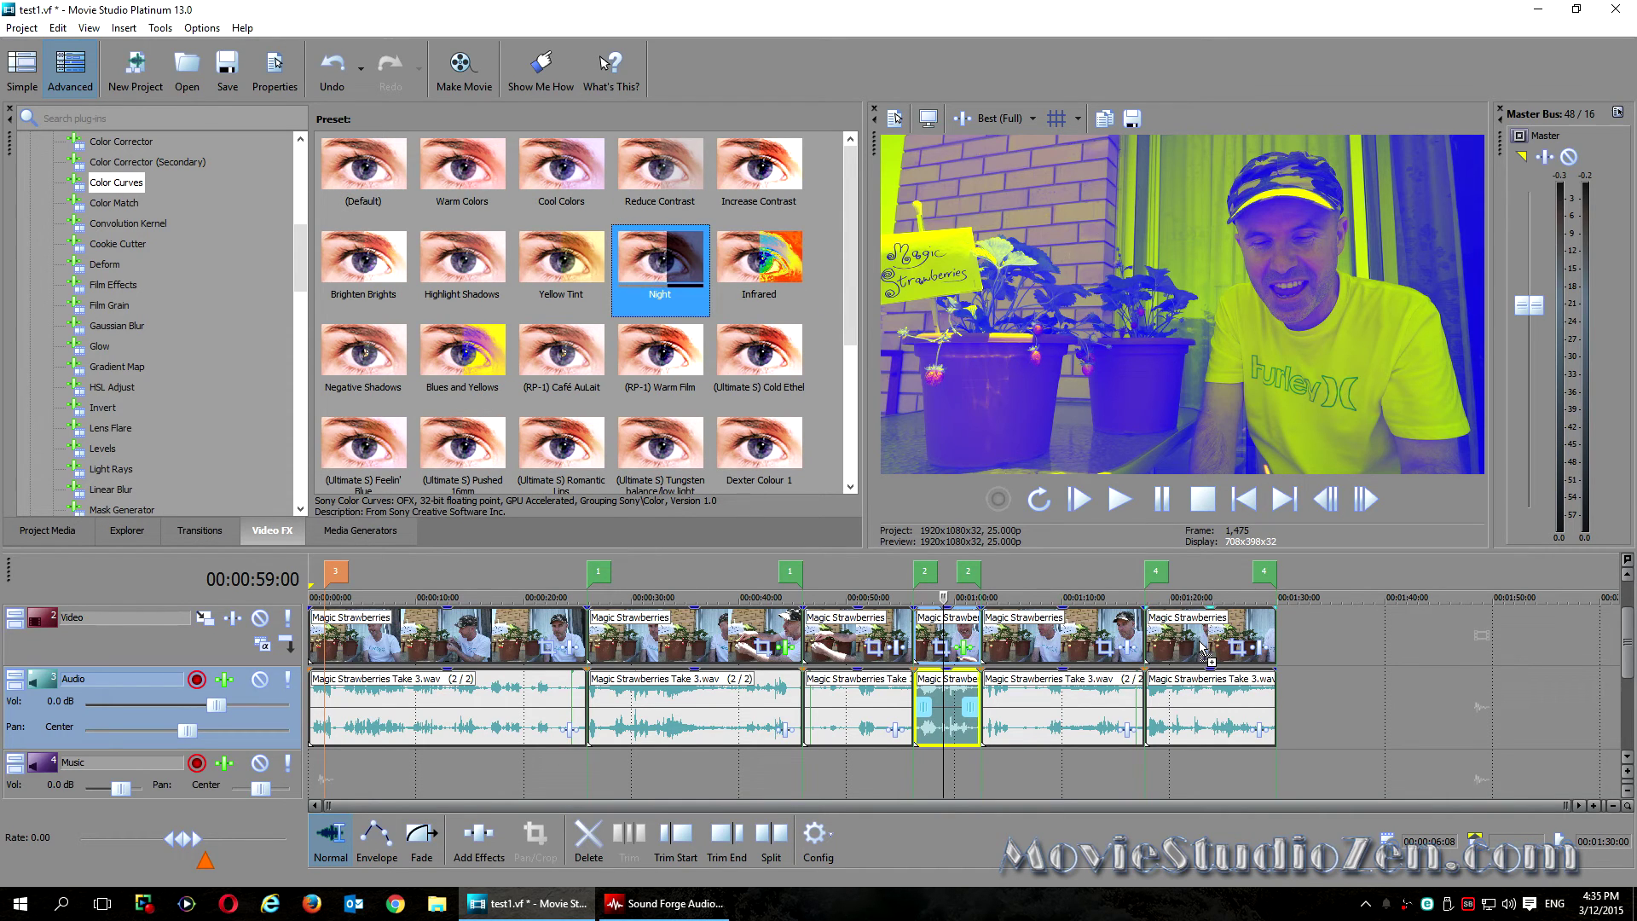
pyautogui.moveTo(1202, 646); pyautogui.dragTo(1196, 636)
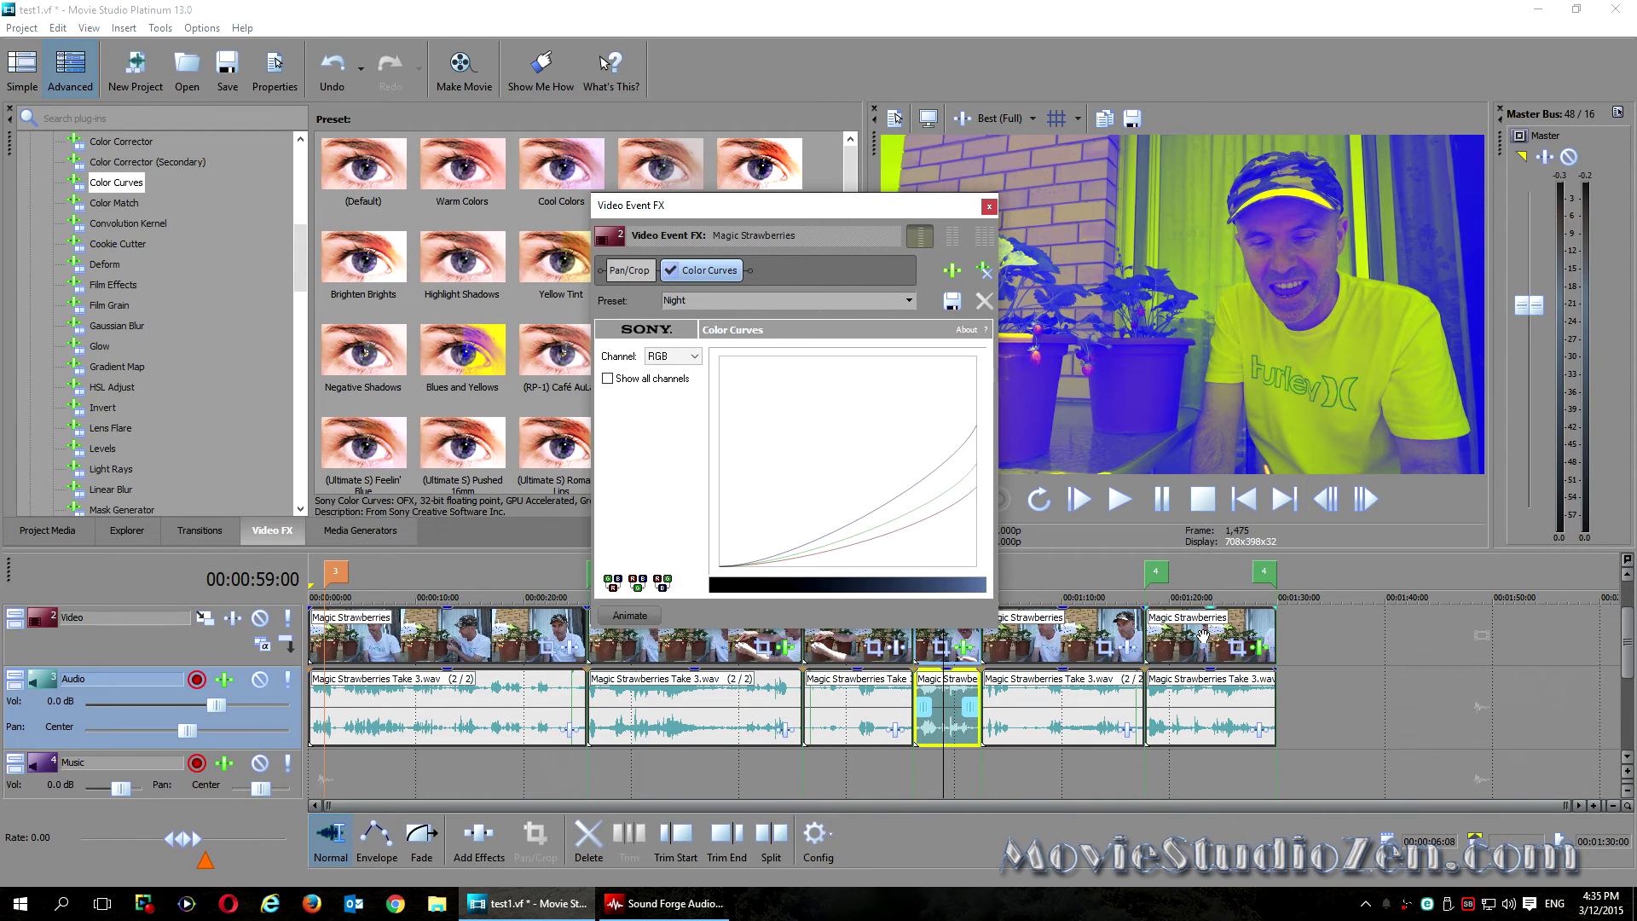
pyautogui.click(1202, 635)
pyautogui.click(992, 203)
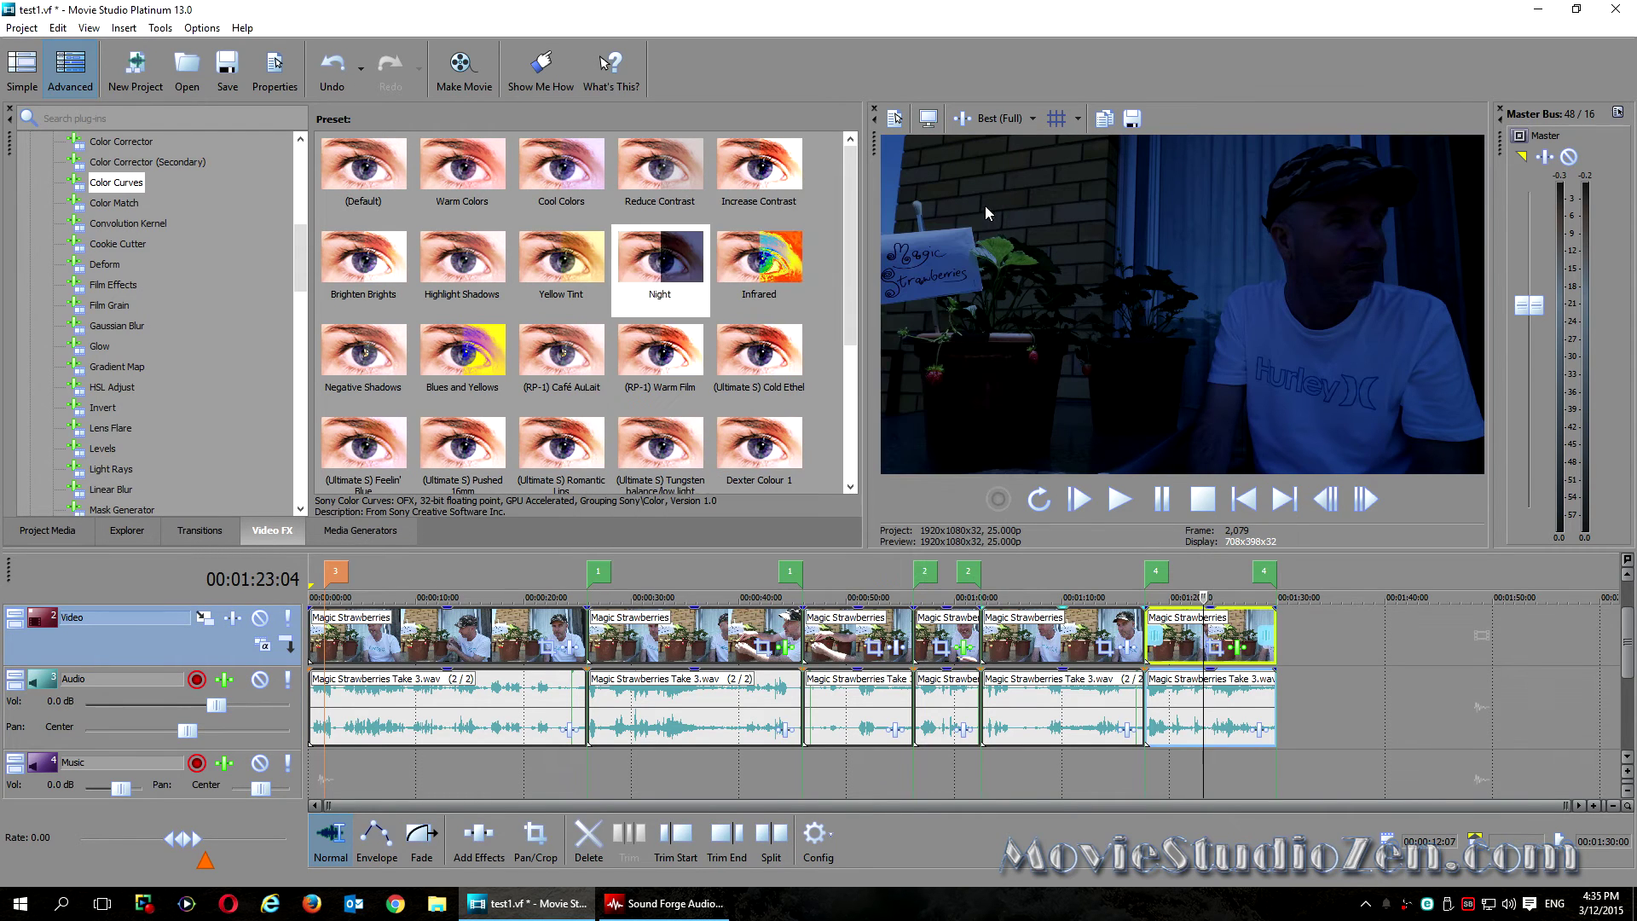
pyautogui.moveTo(301, 272); pyautogui.dragTo(300, 250)
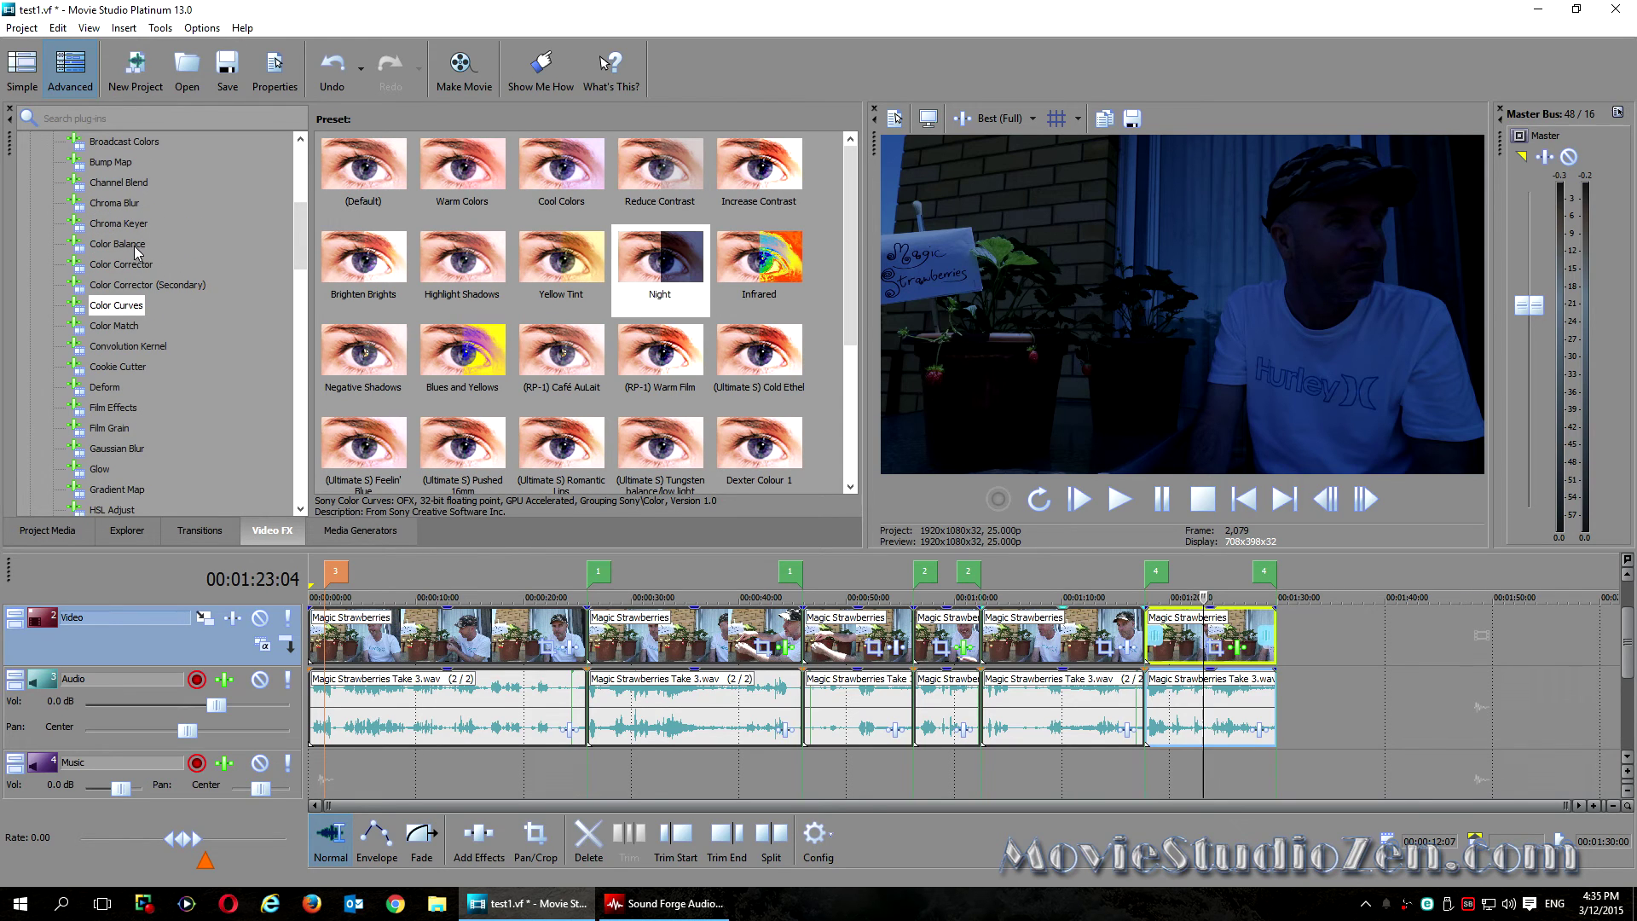
# Step: Apply the Channel Blend 'Blue Only' preset to the final clip
pyautogui.click(133, 249)
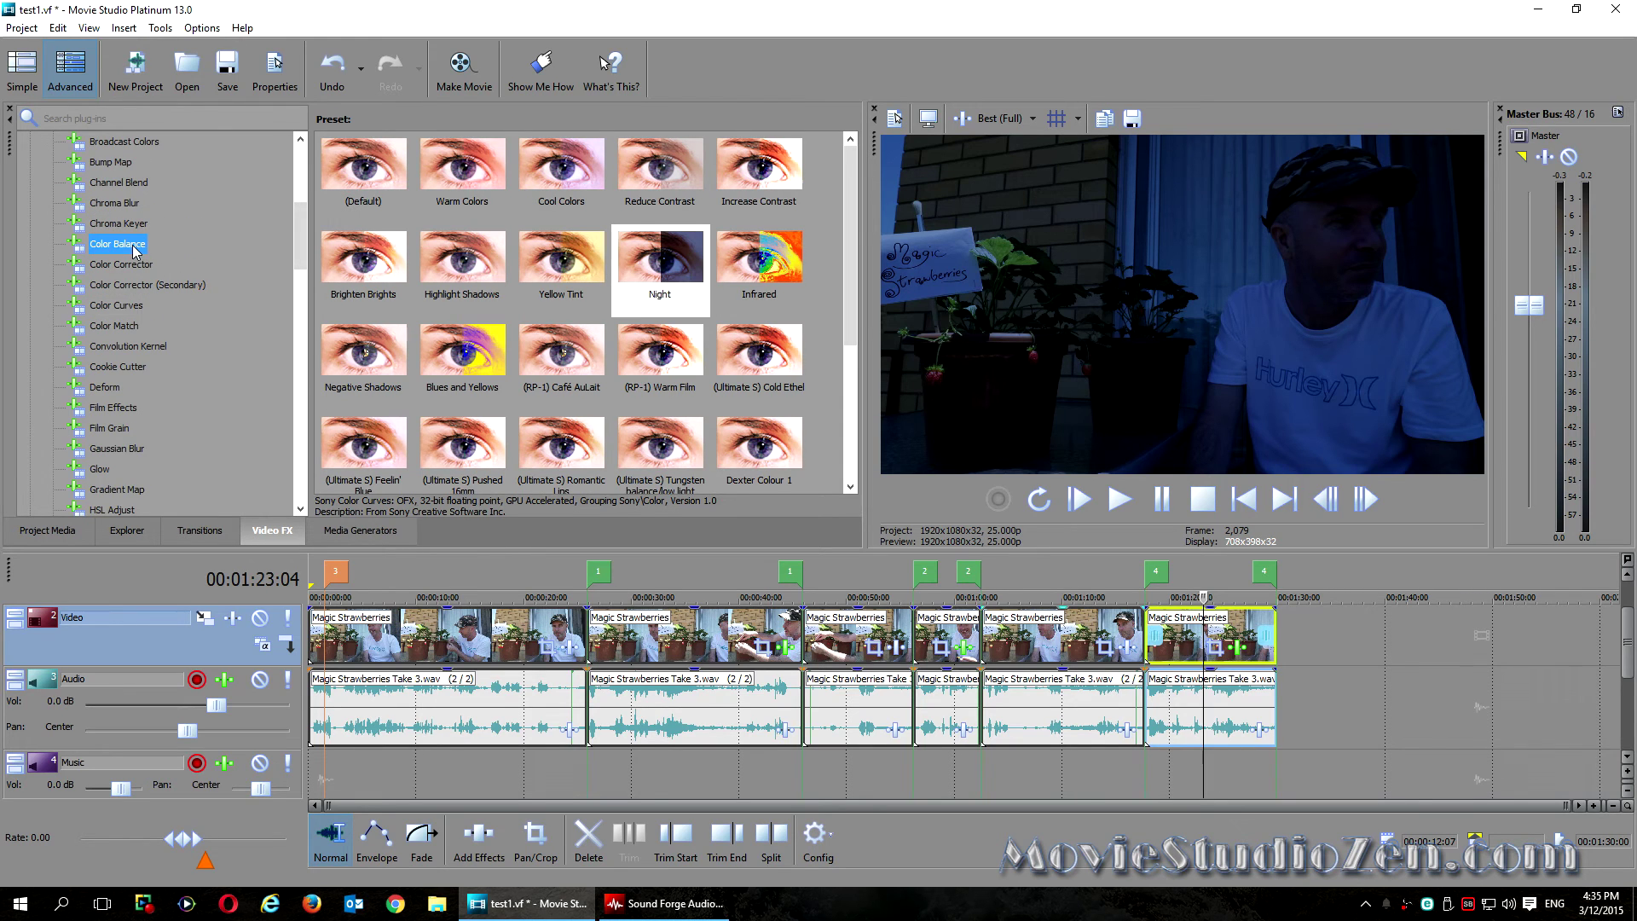
pyautogui.click(123, 184)
pyautogui.moveTo(464, 254); pyautogui.dragTo(1177, 628)
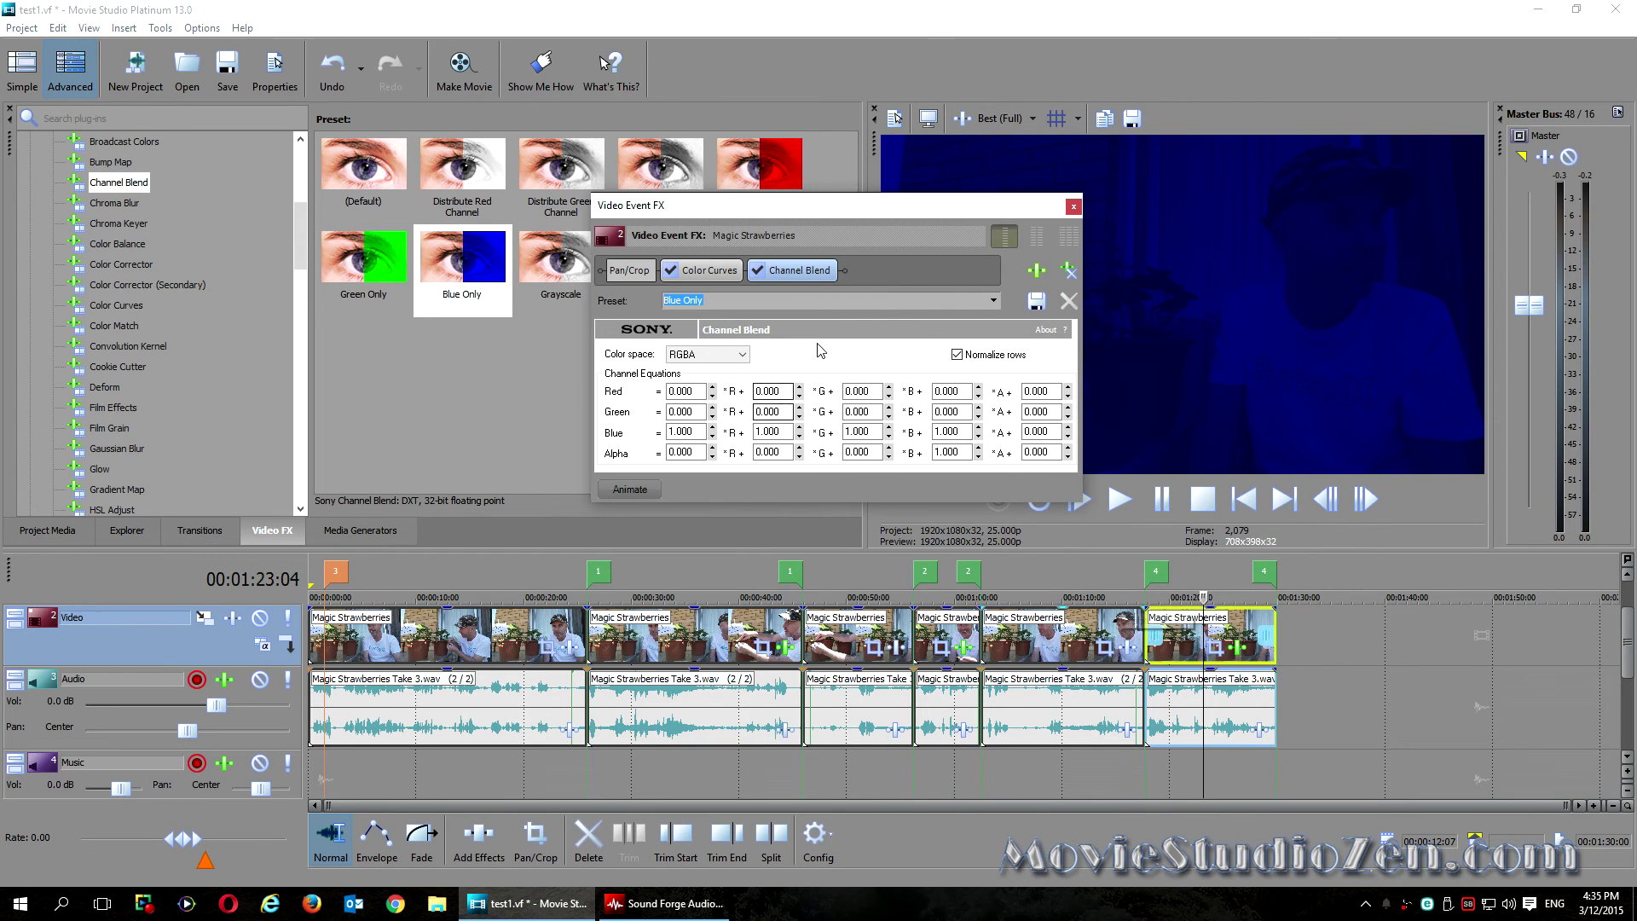
pyautogui.click(1072, 208)
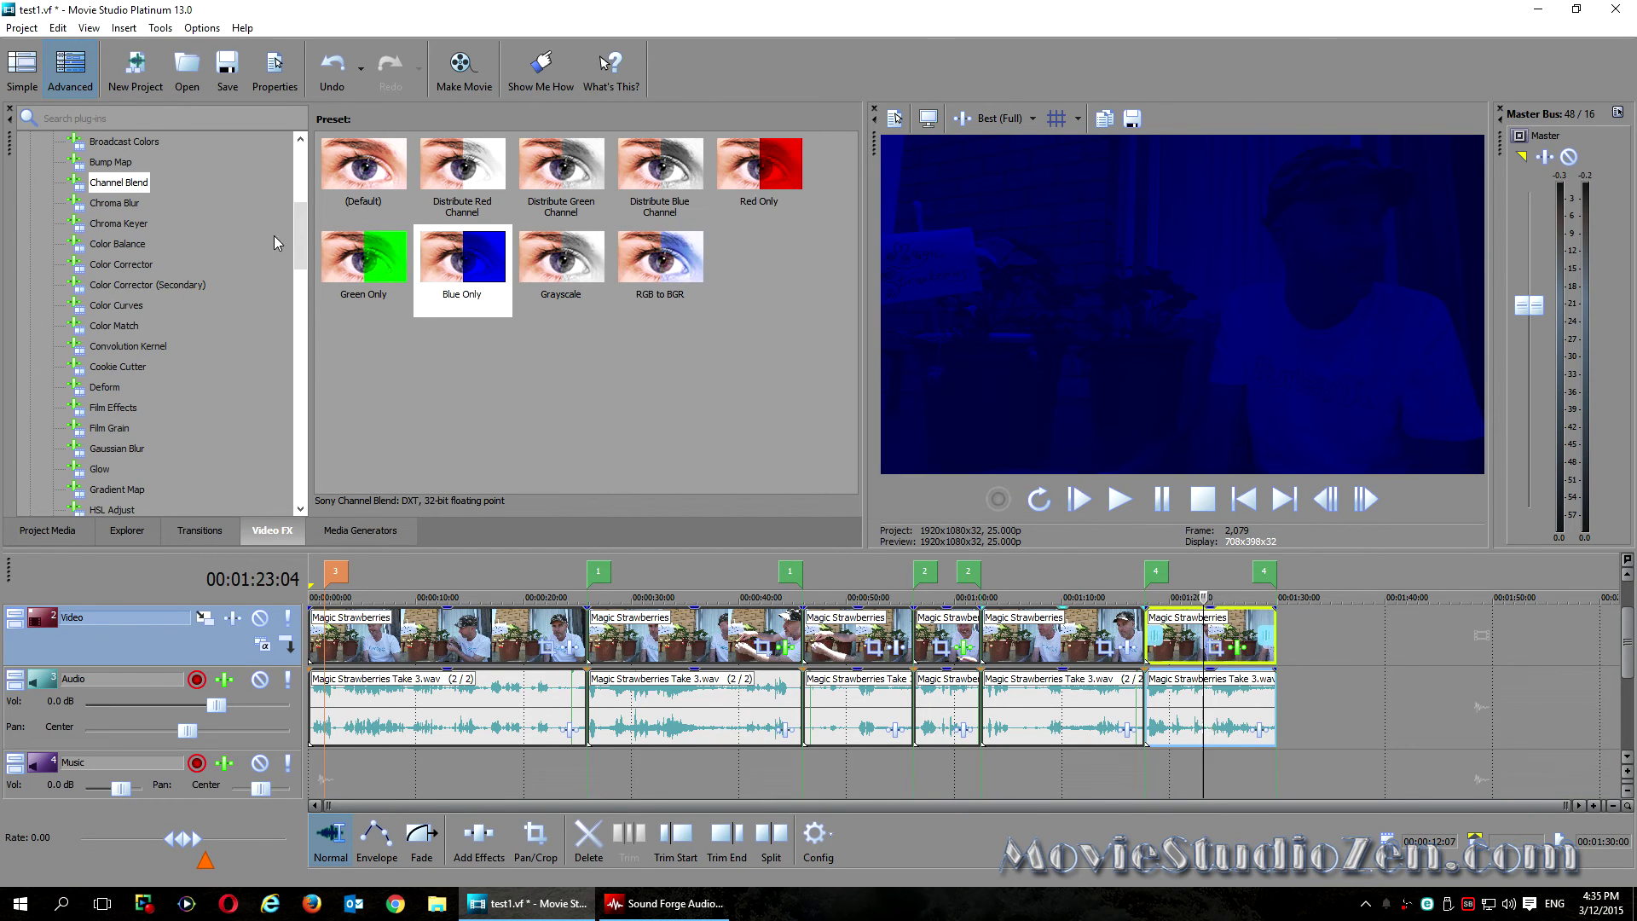
pyautogui.moveTo(297, 270); pyautogui.dragTo(297, 244)
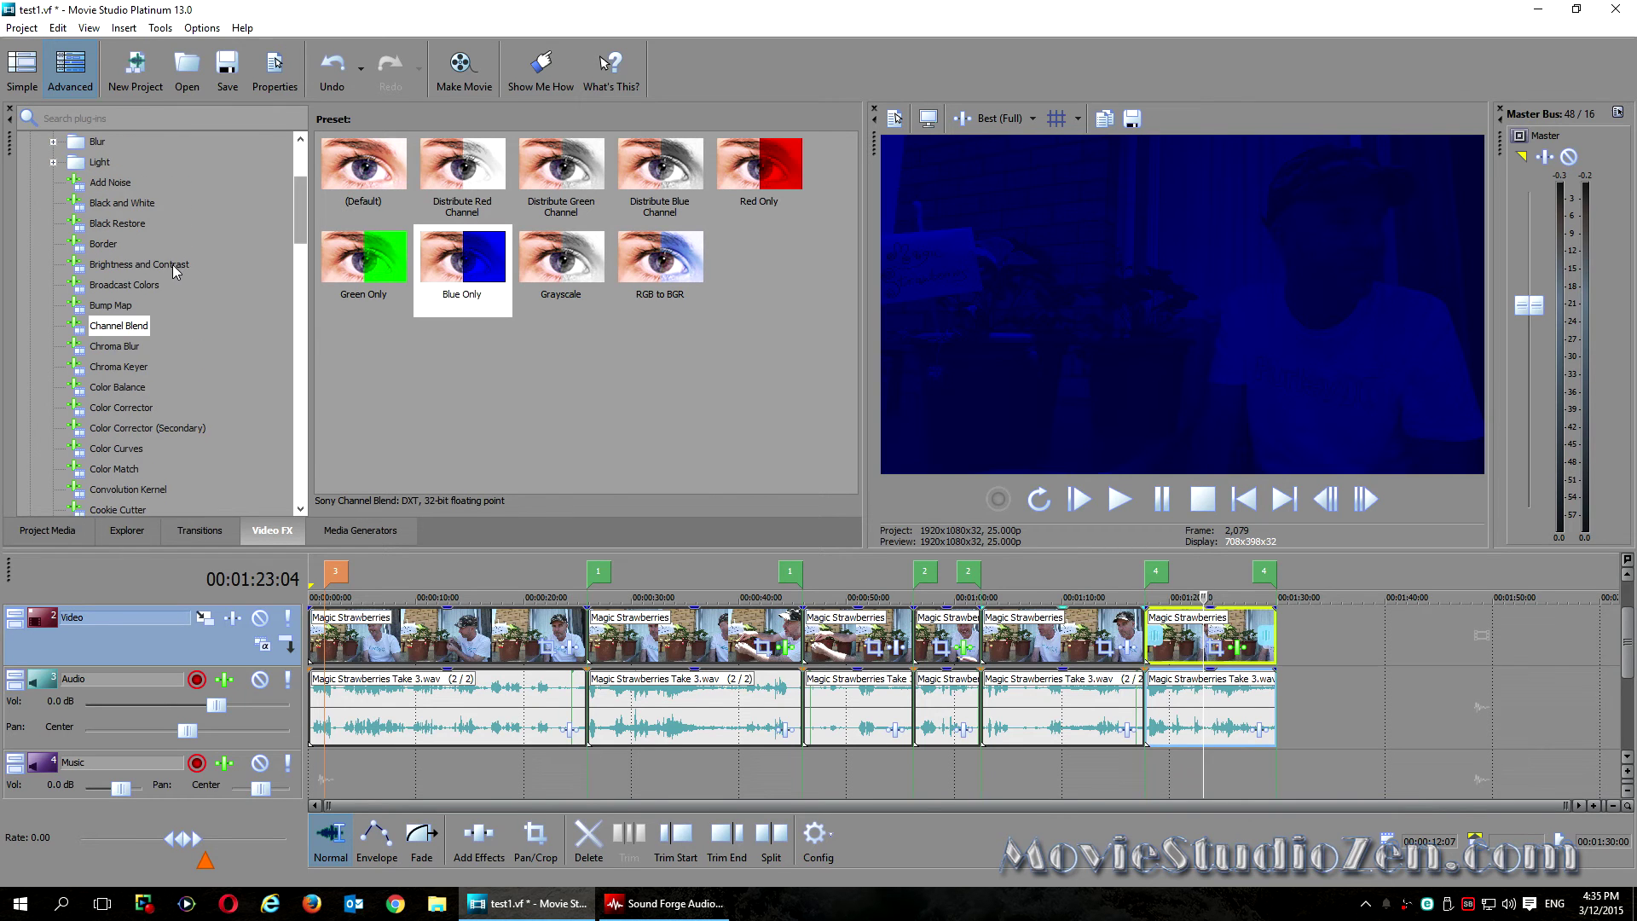
# Step: Add Brightness and Contrast to the final clip with Brightness 0.077 and preview the result
pyautogui.click(176, 265)
pyautogui.moveTo(363, 172); pyautogui.dragTo(621, 314)
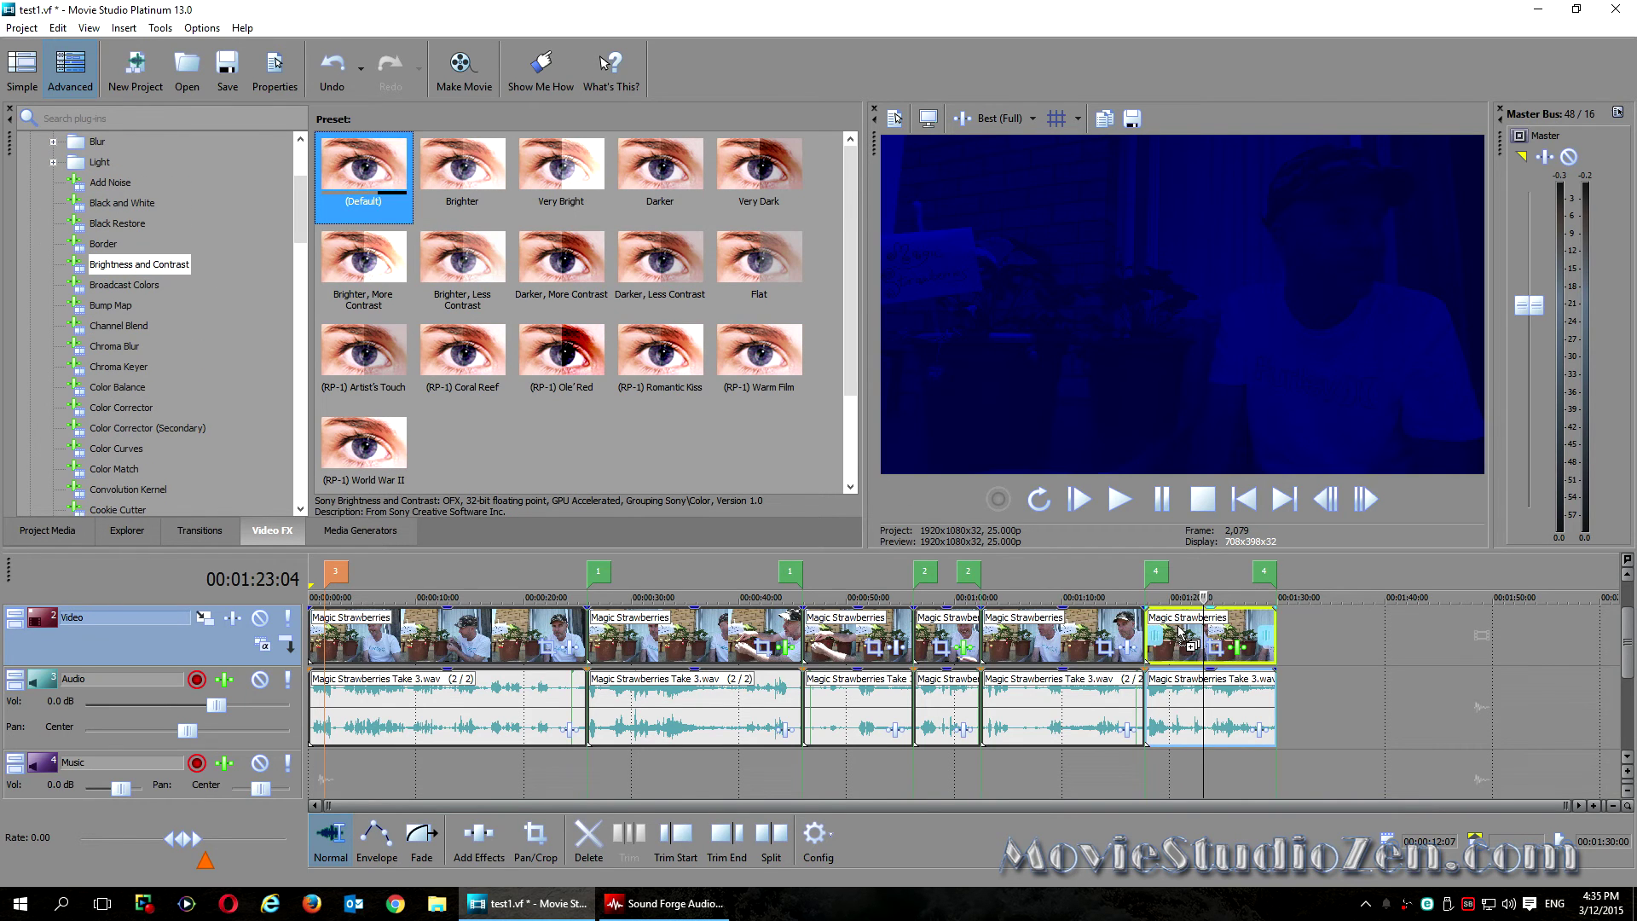
pyautogui.moveTo(752, 377); pyautogui.dragTo(775, 424)
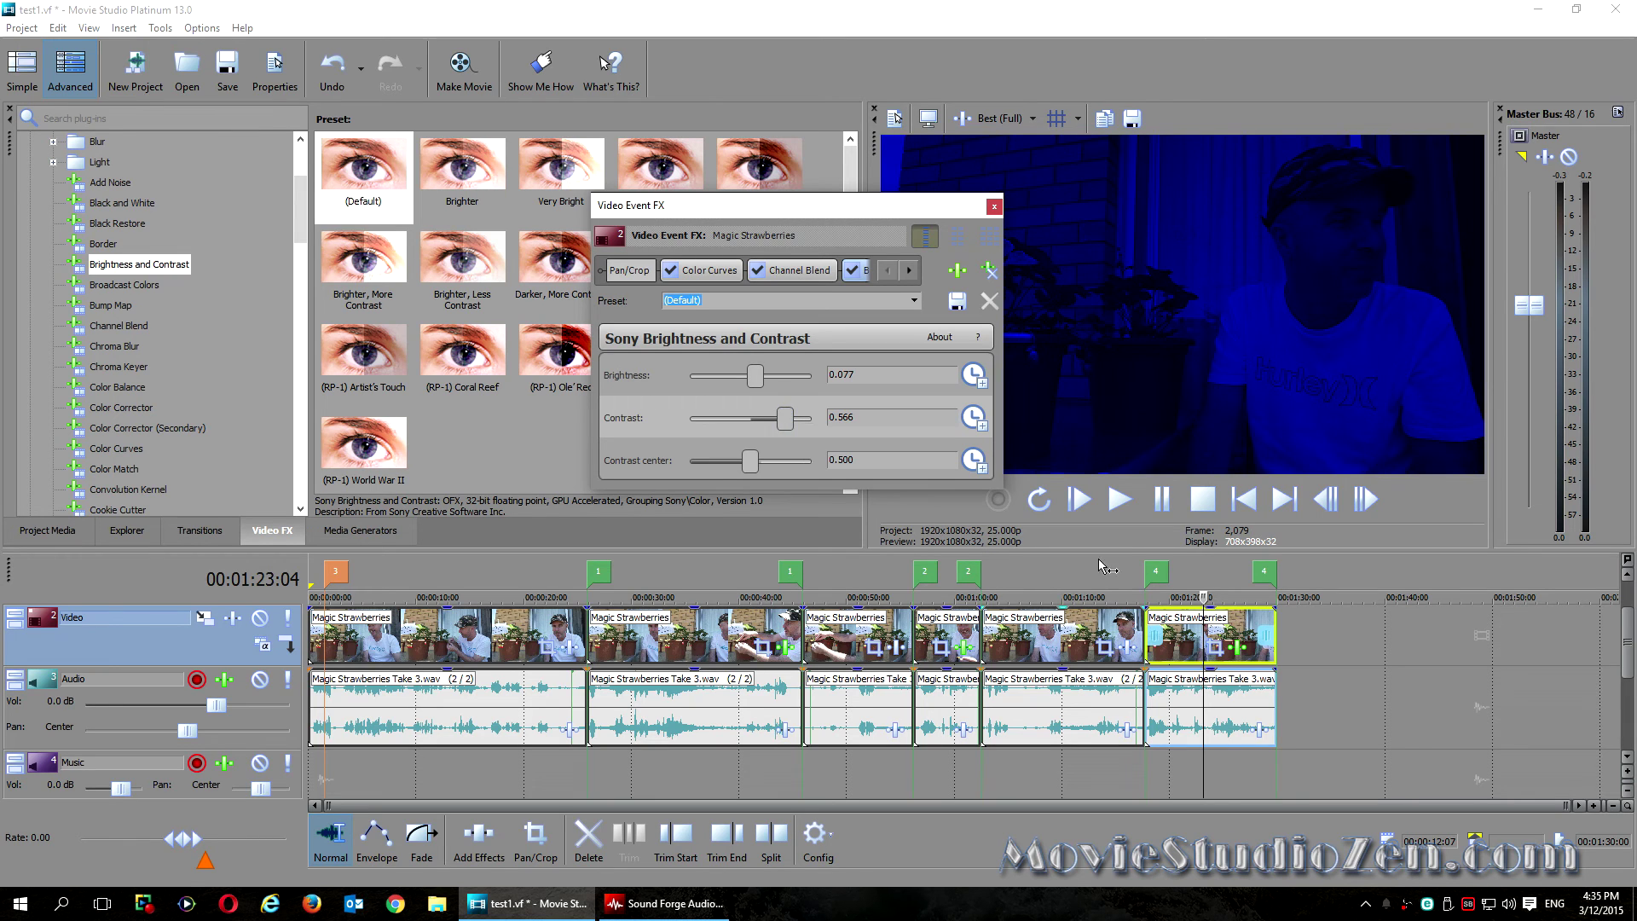
pyautogui.click(792, 269)
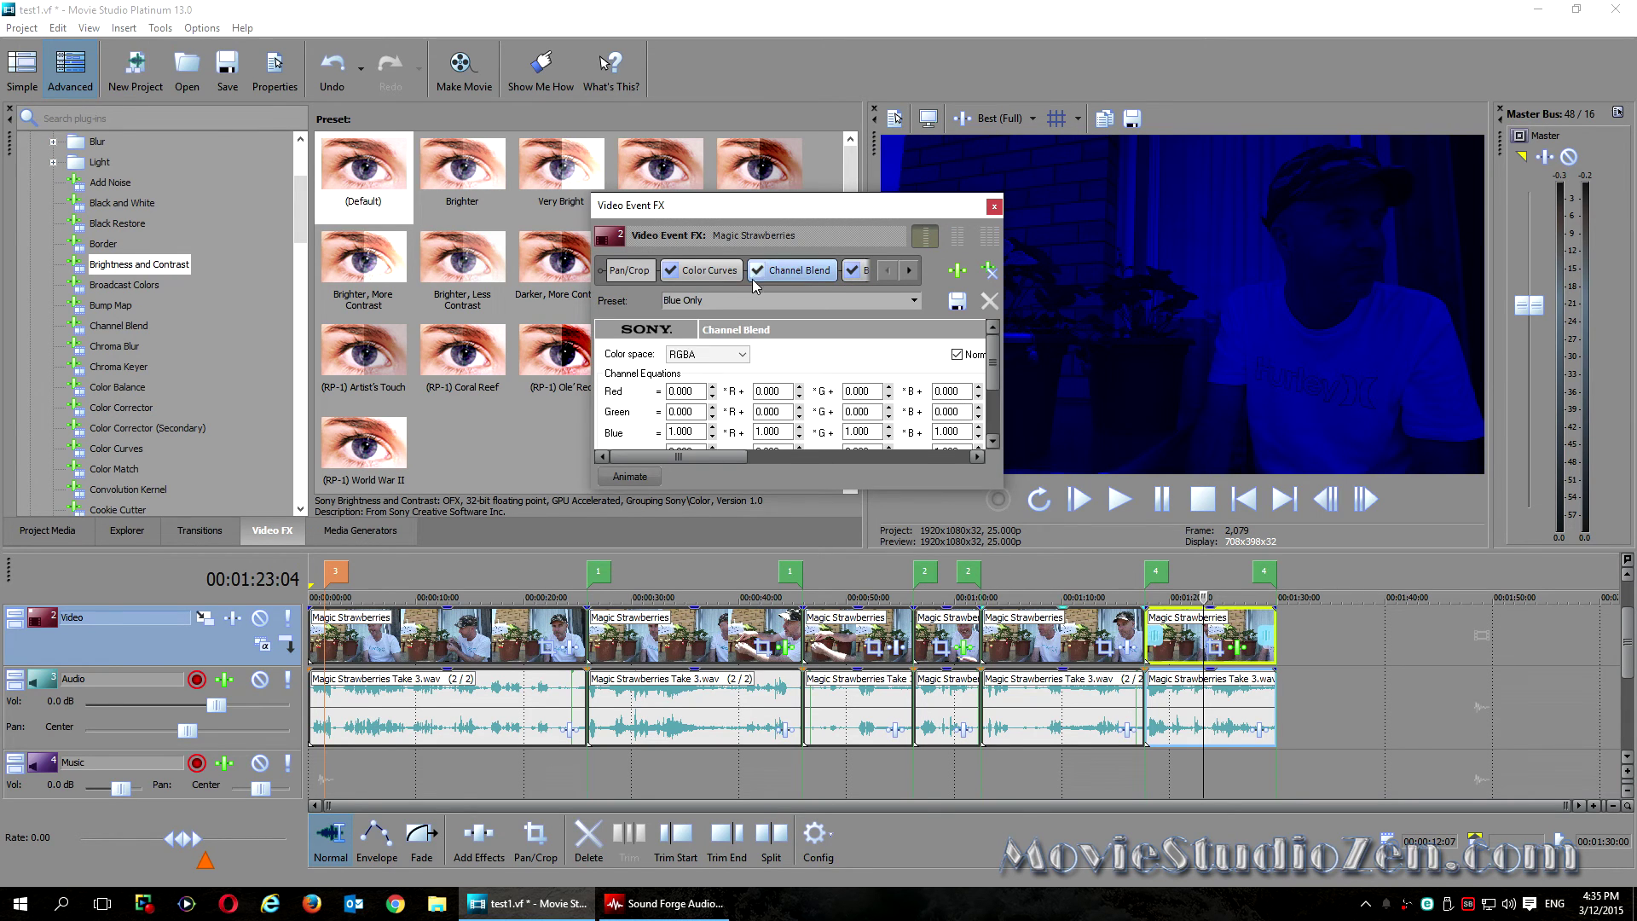
pyautogui.click(714, 273)
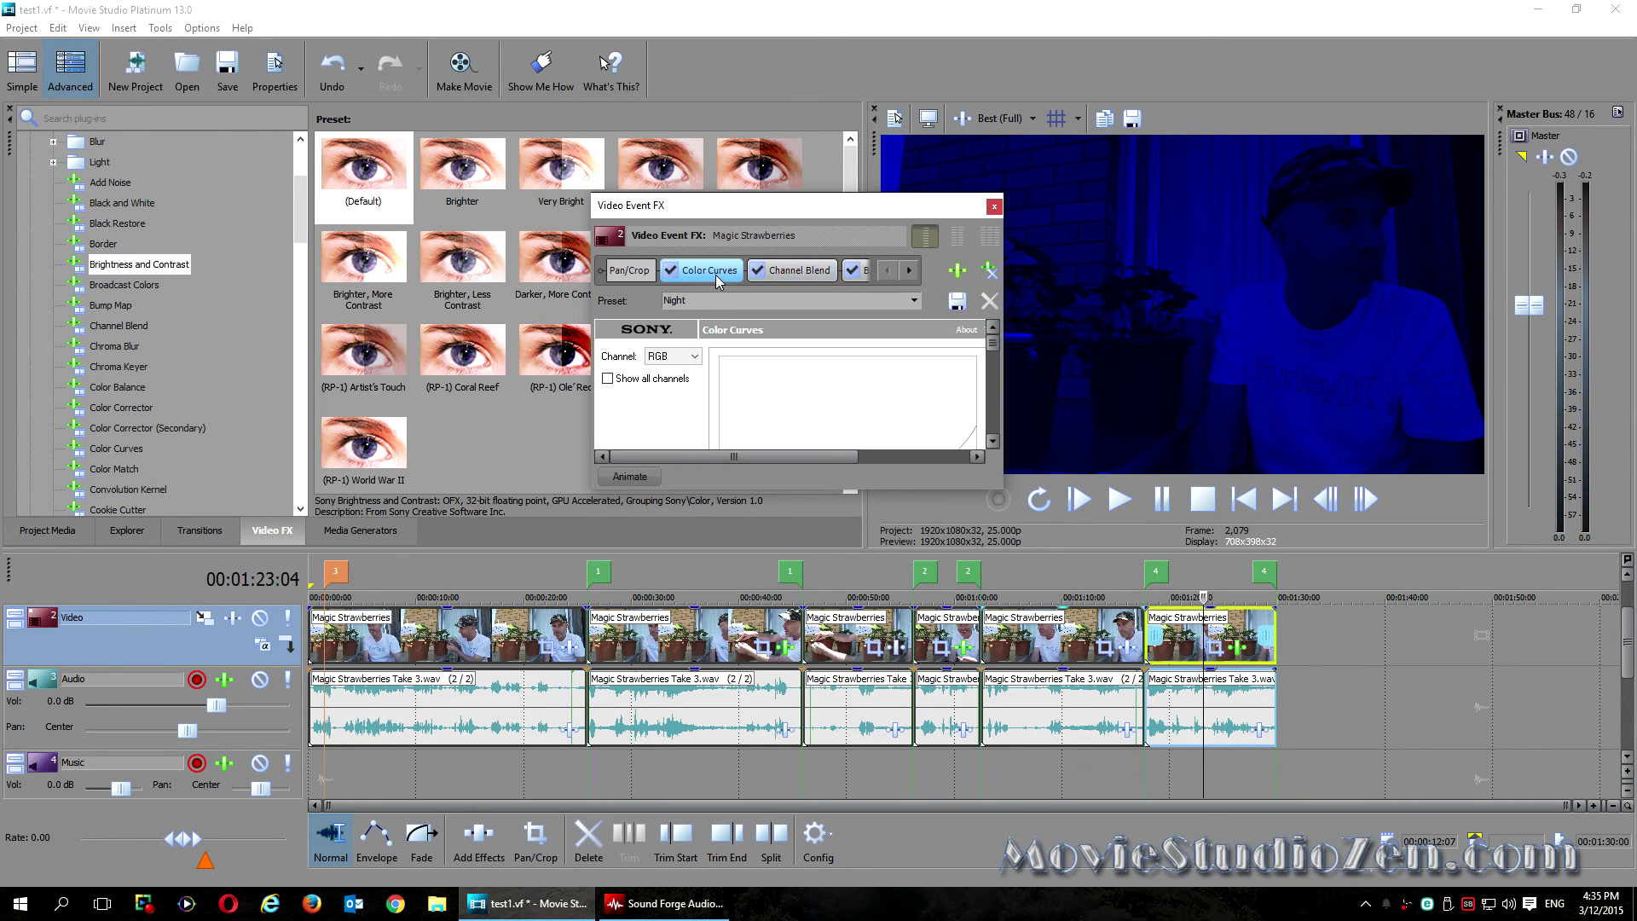
pyautogui.click(994, 206)
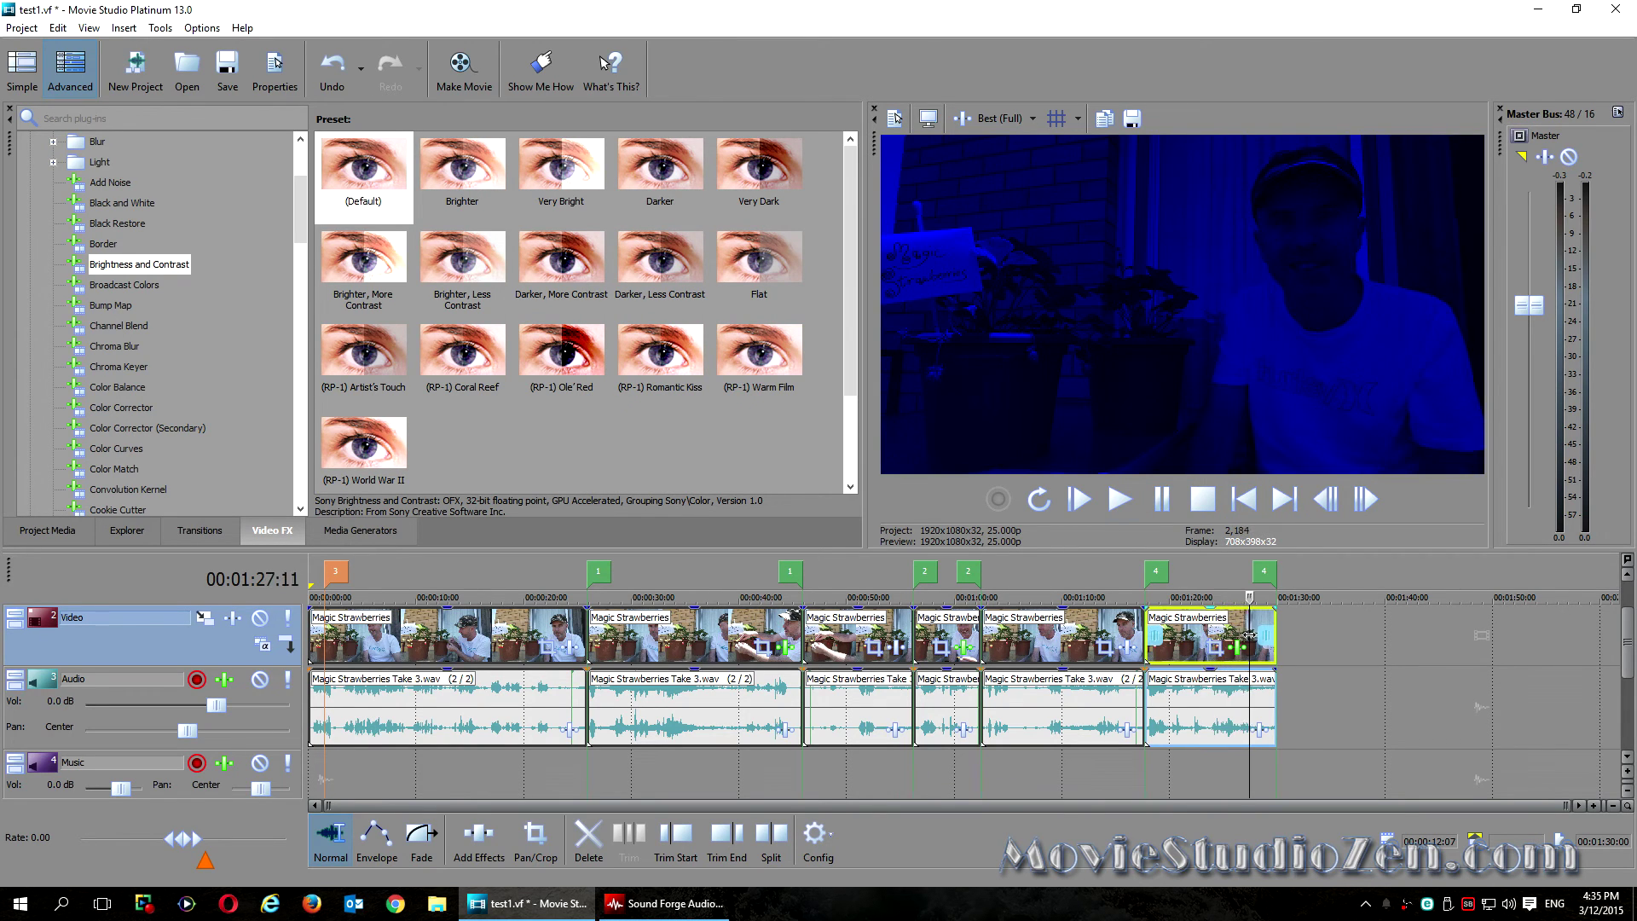
pyautogui.moveTo(1204, 630)
pyautogui.mouseDown()
pyautogui.moveTo(1259, 635)
pyautogui.moveTo(1217, 635)
pyautogui.mouseUp()
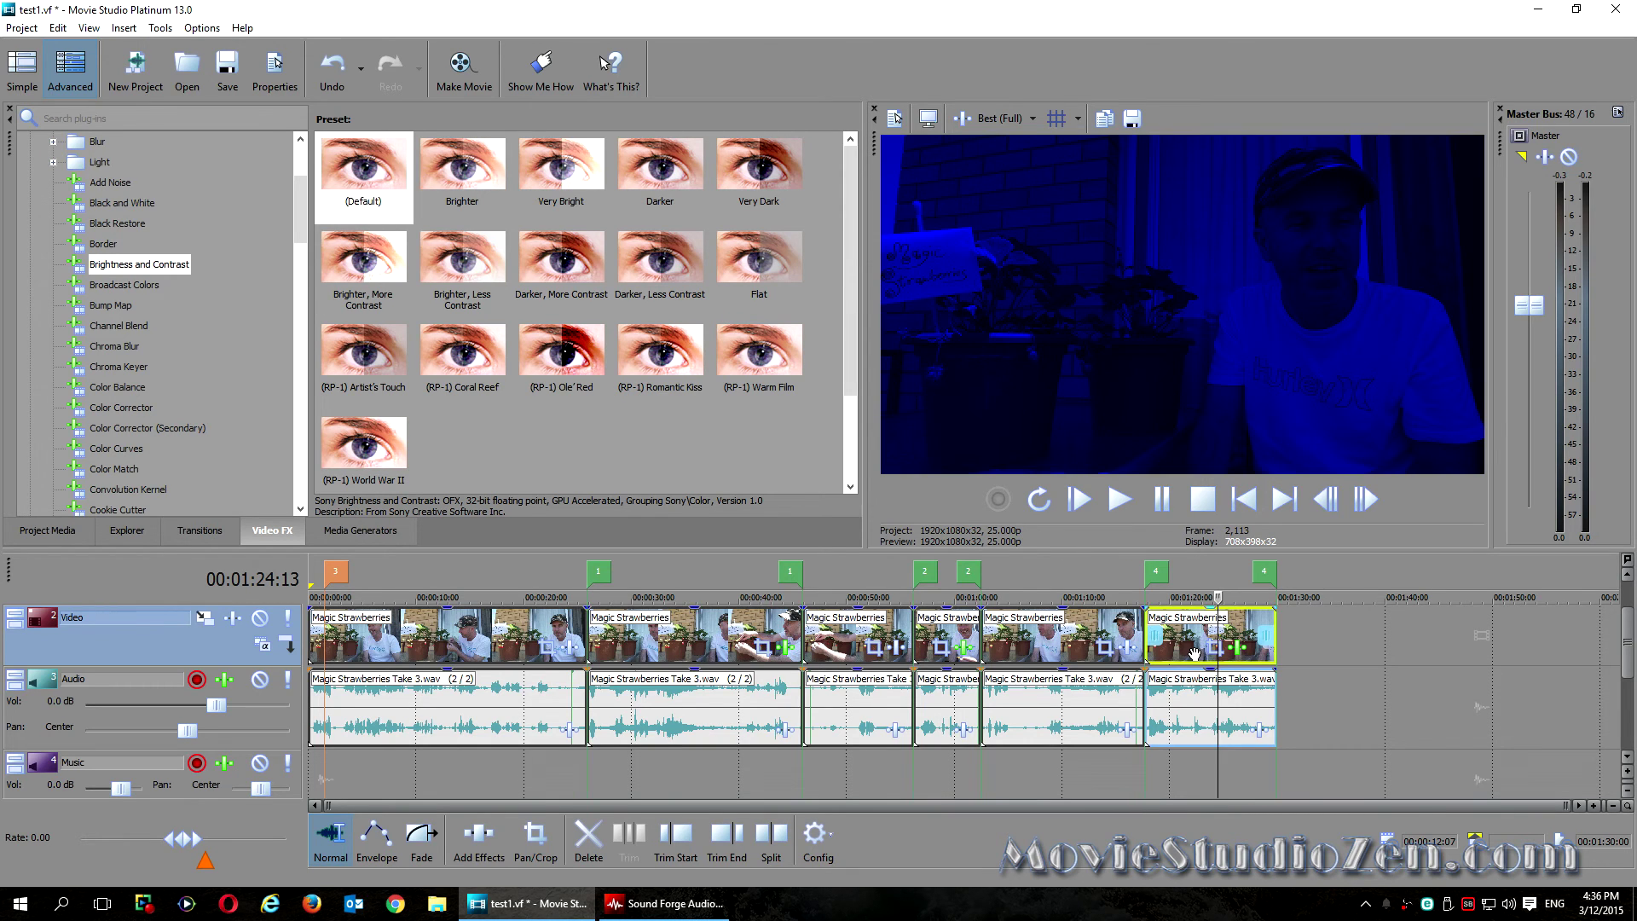
# Step: Save the project via Save As, replacing the existing test1.vf
pyautogui.click(17, 32)
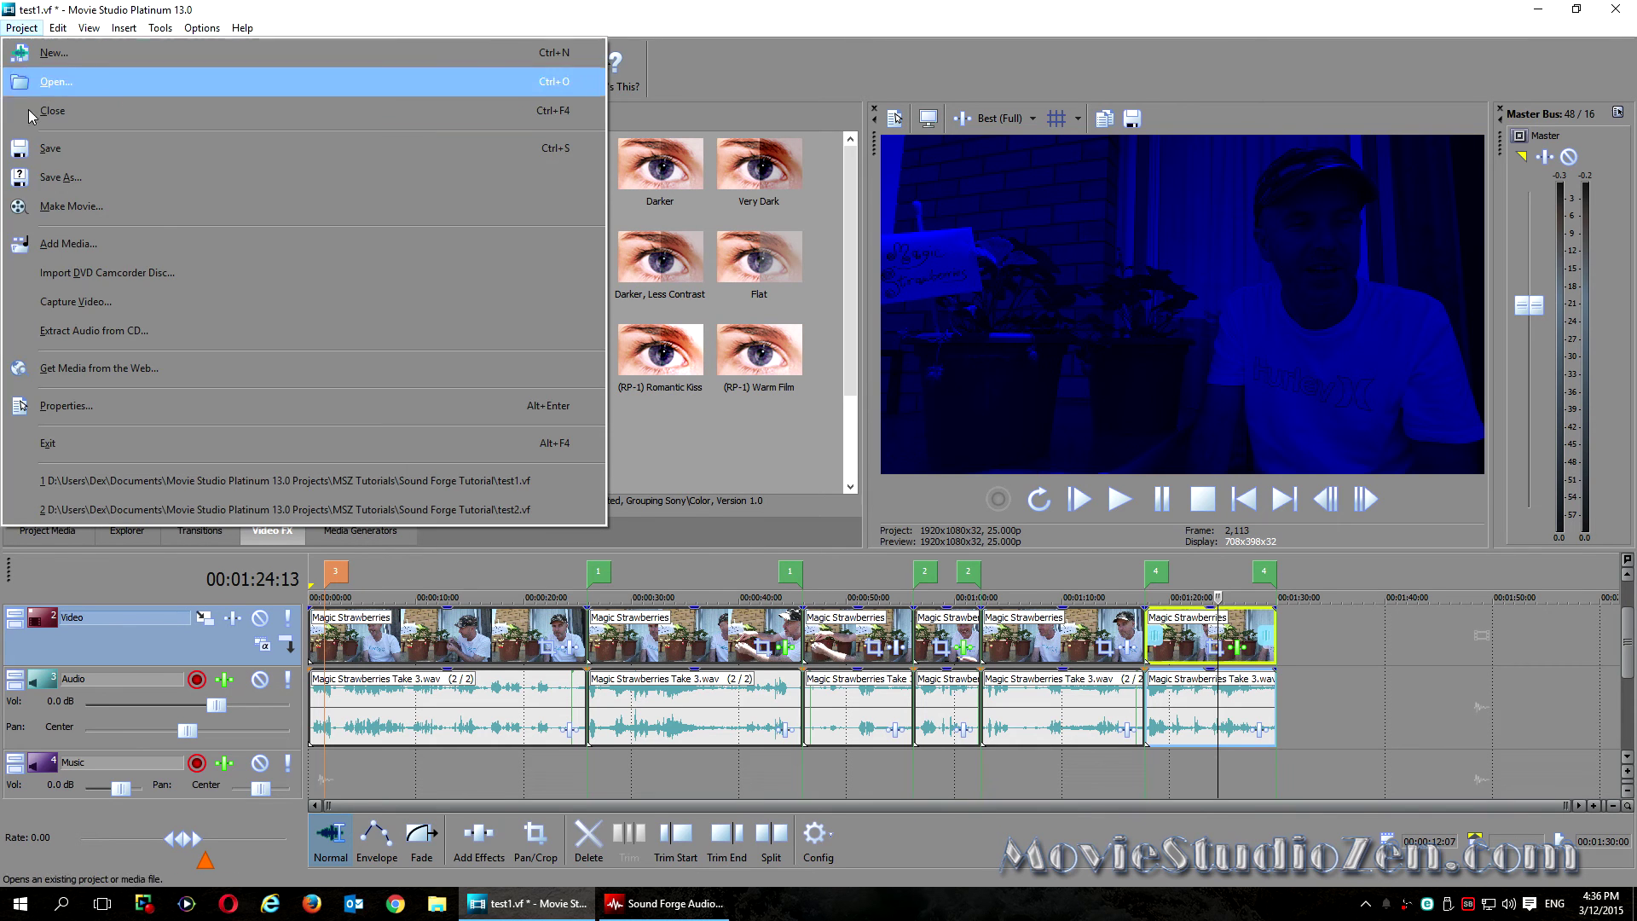
pyautogui.click(53, 177)
pyautogui.click(1017, 481)
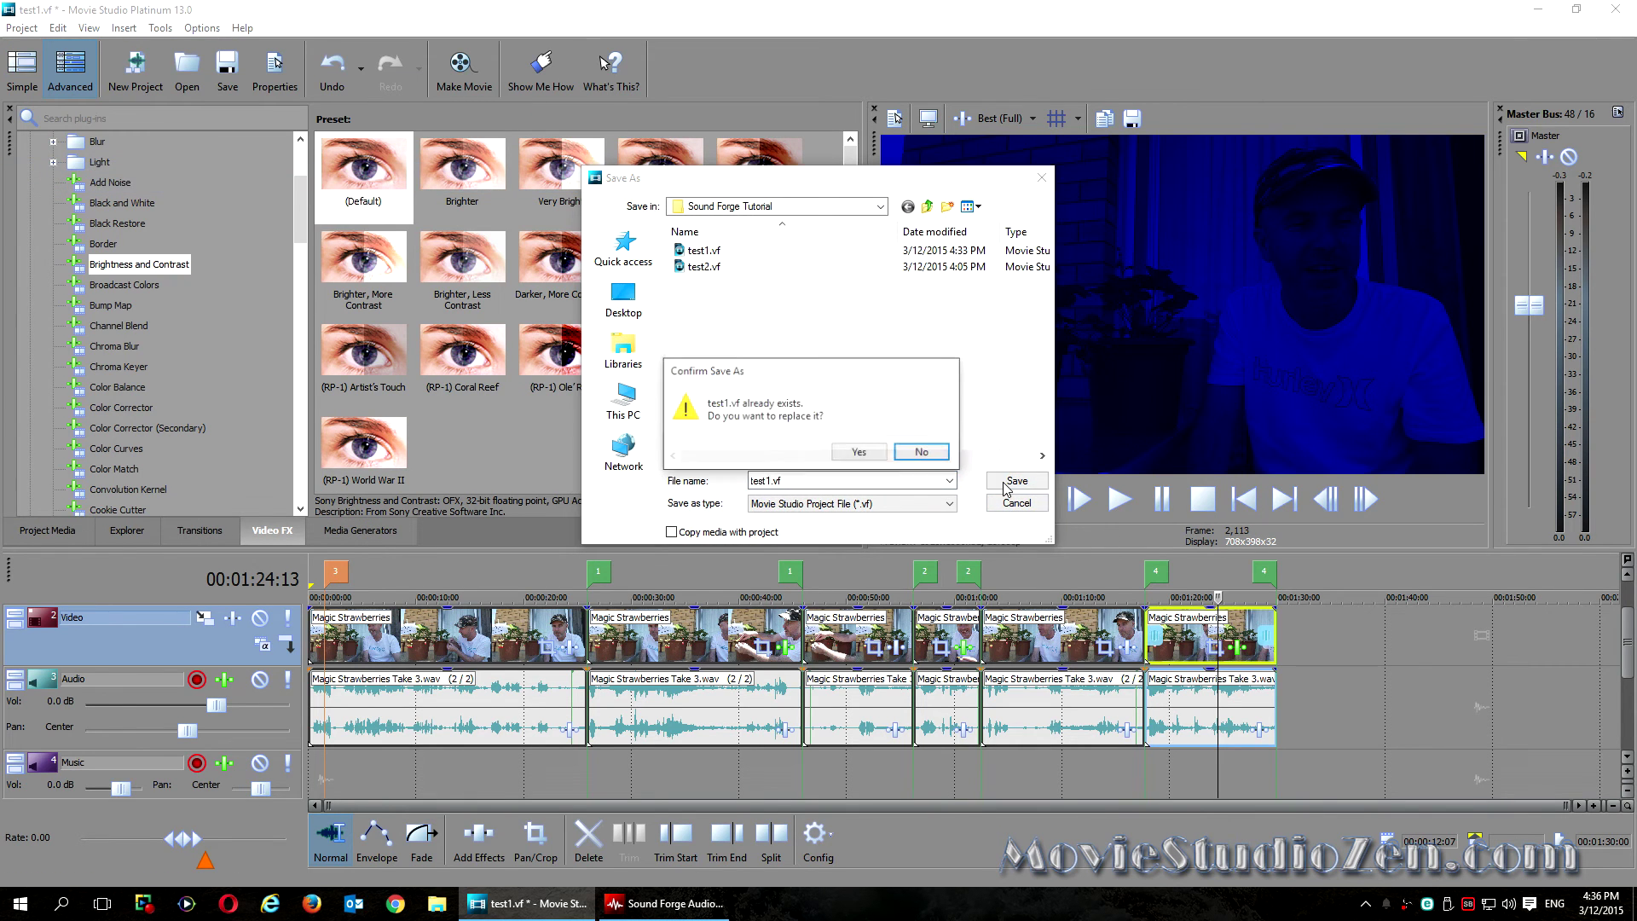
pyautogui.click(861, 453)
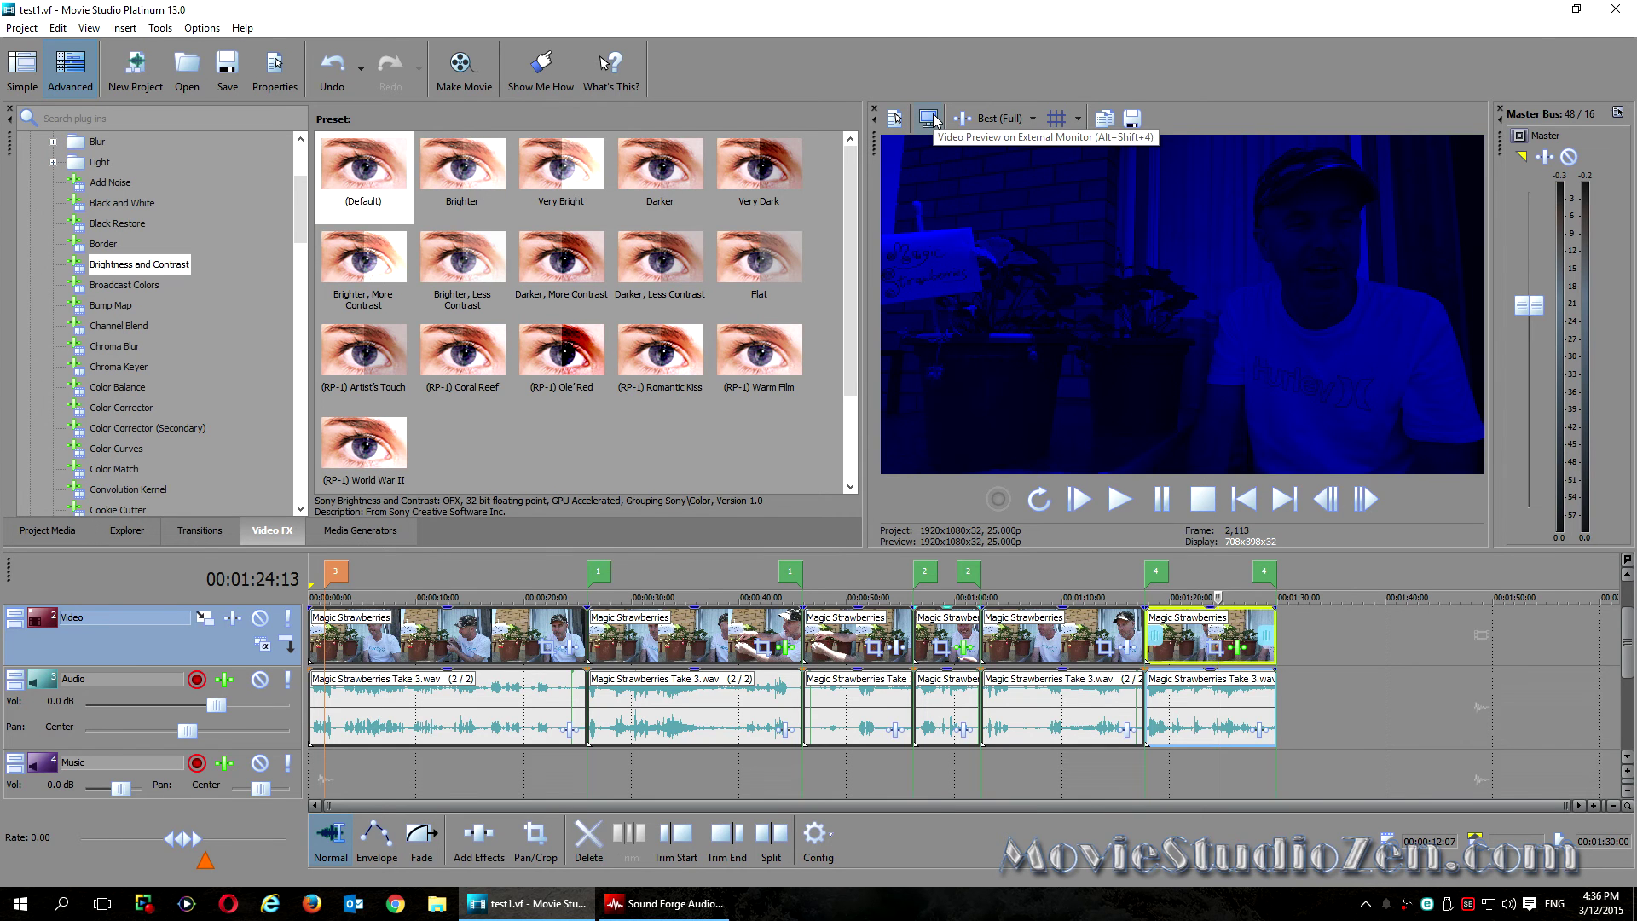
# Step: Send the video preview to the external monitor
pyautogui.click(930, 118)
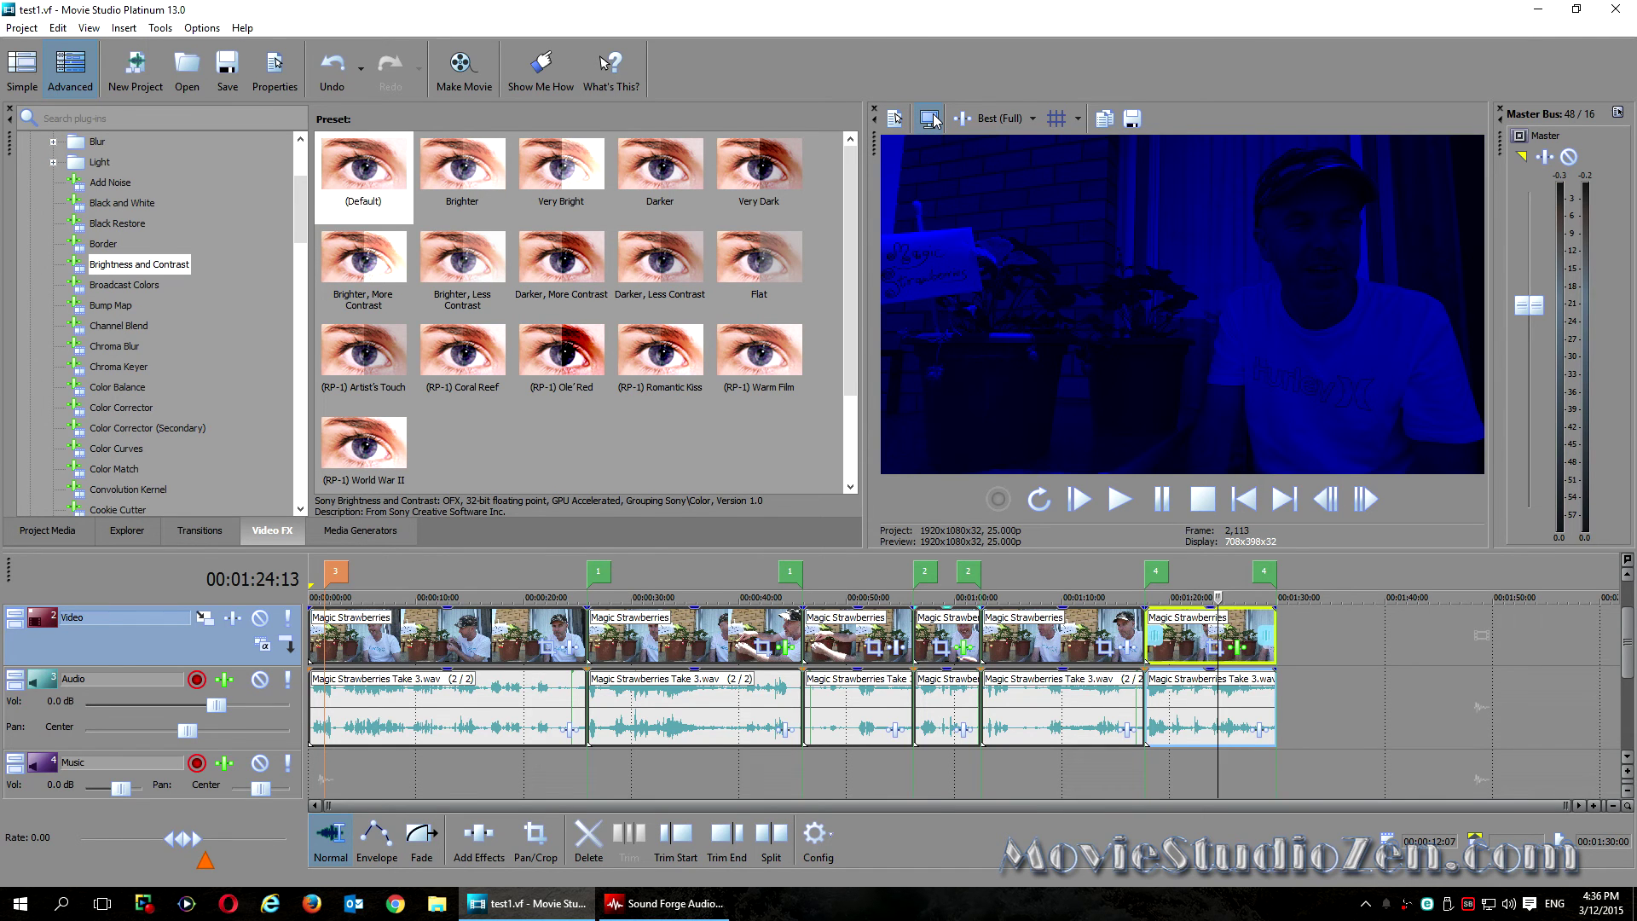